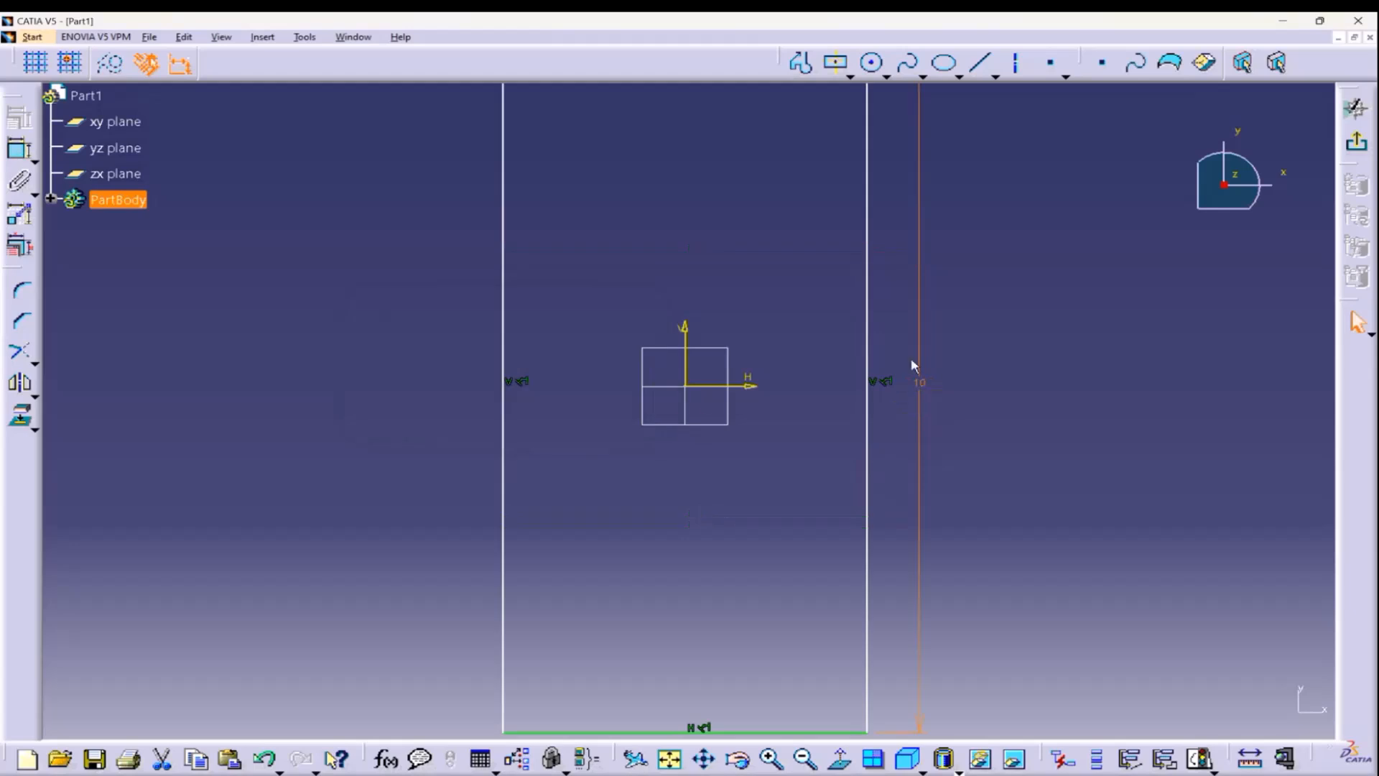
Dimension the rectangle's width along its upper edge, set it to 10, and exit the sketch.
left_click(19, 149)
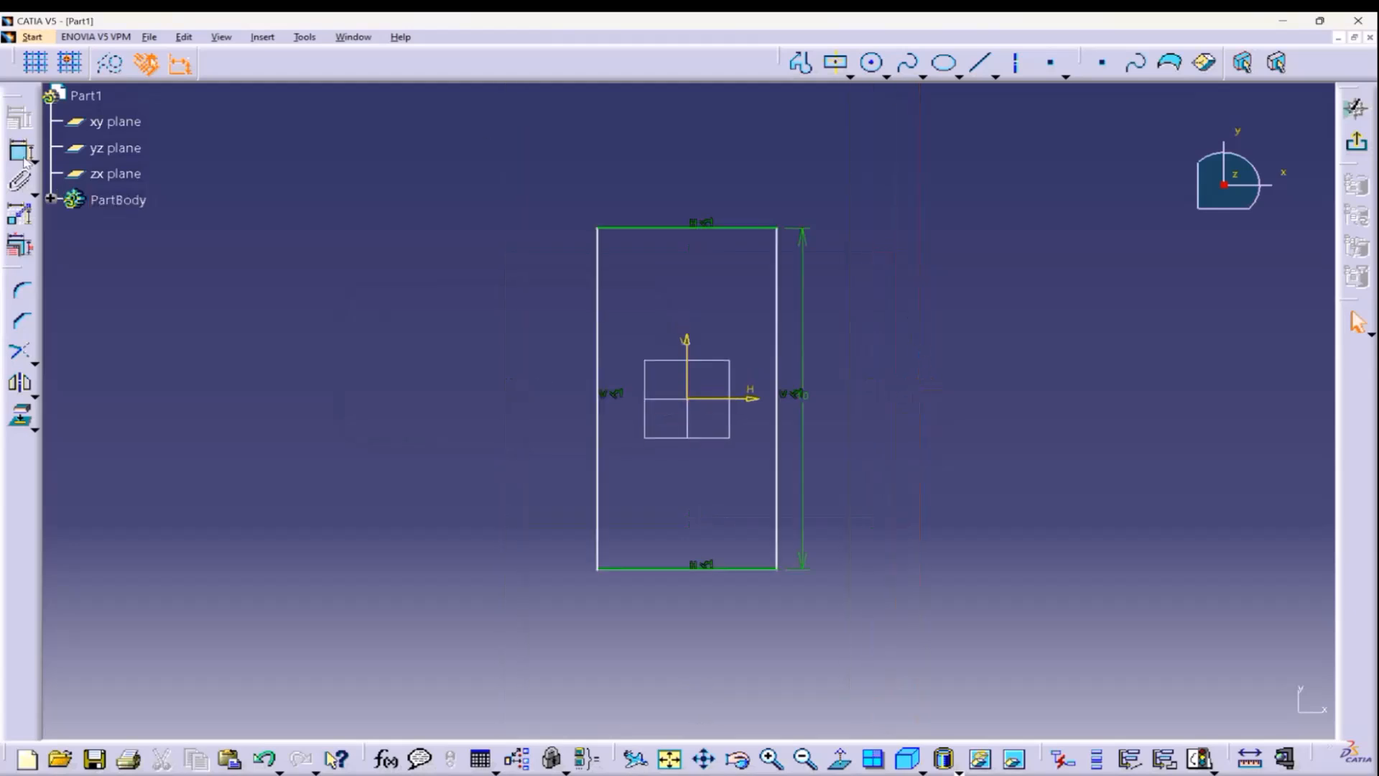
left_click(638, 228)
left_click(676, 201)
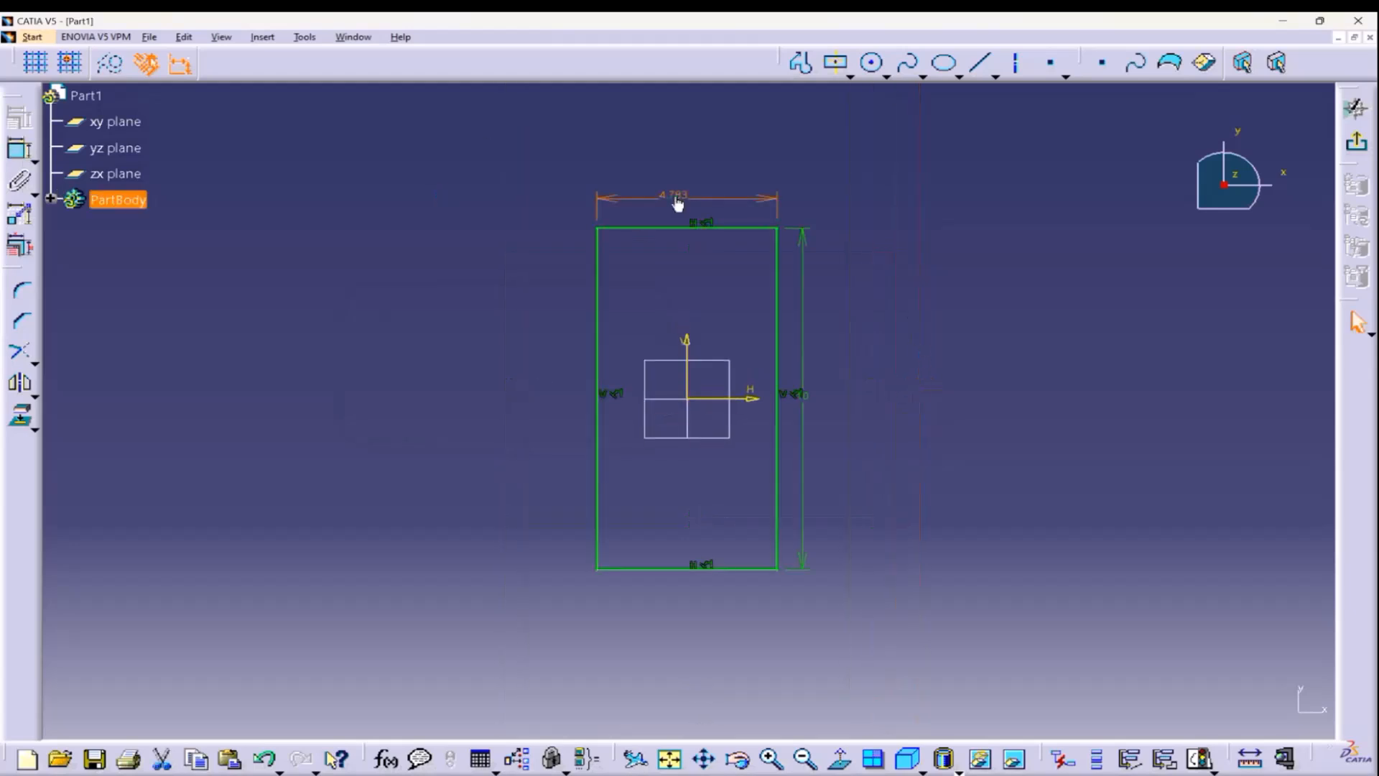
double_click(676, 199)
type("10")
key("Return")
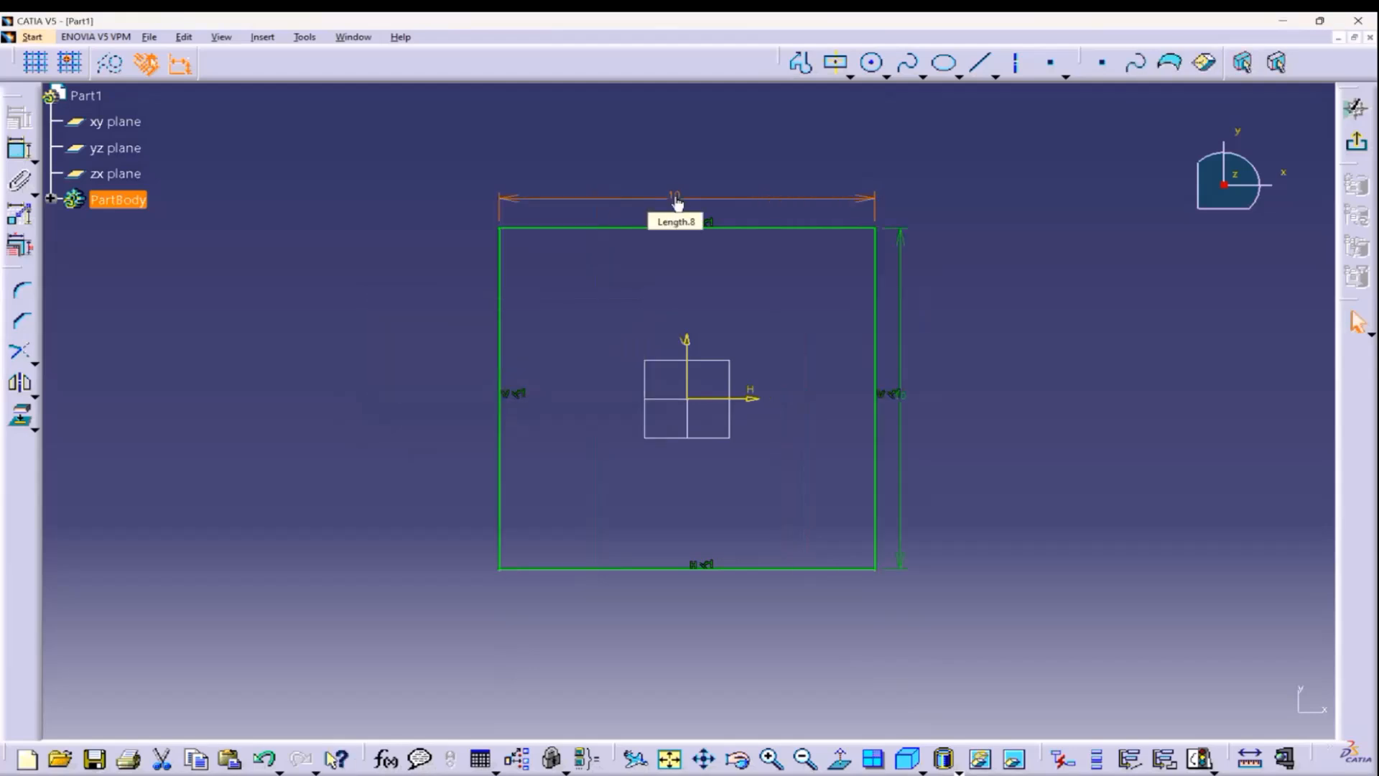
left_click(1356, 142)
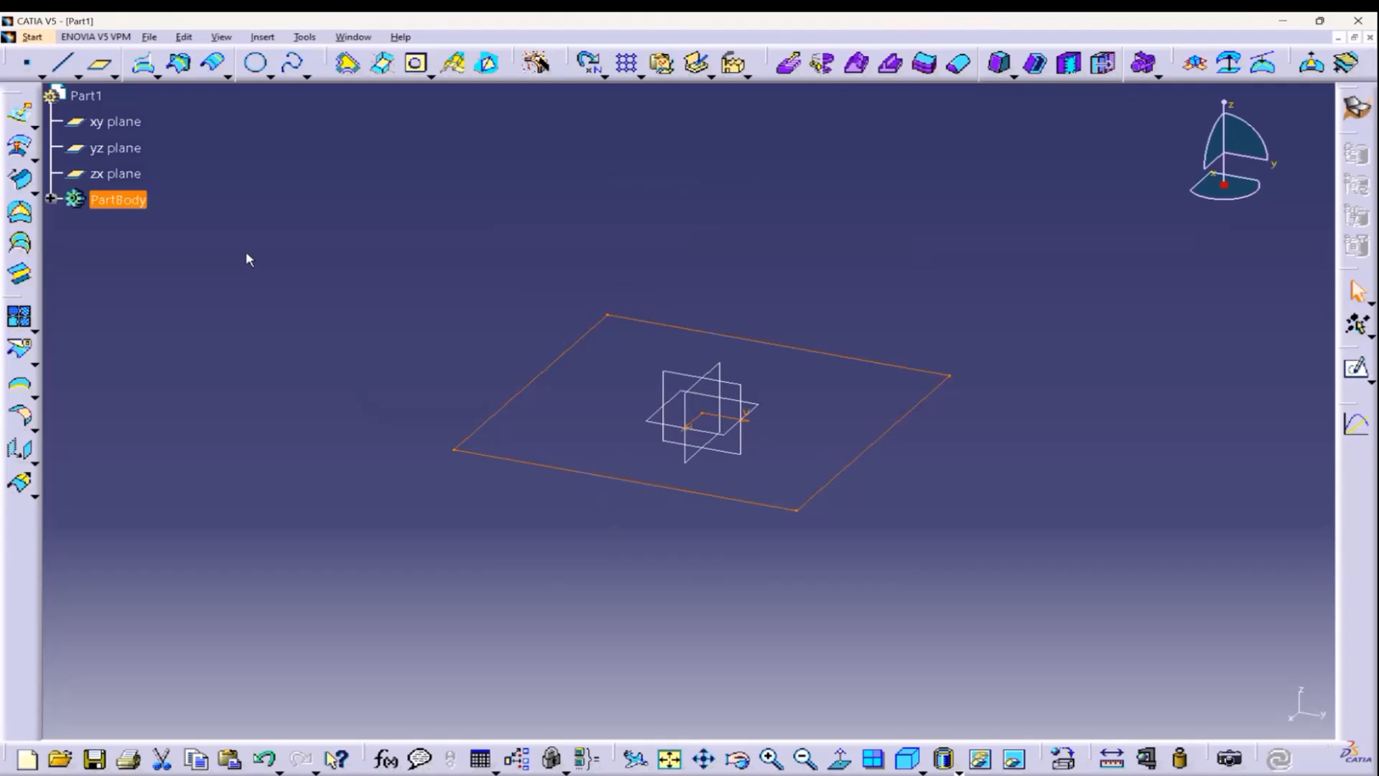
Create a Fill surface bounded by the closed square sketch.
left_click(22, 213)
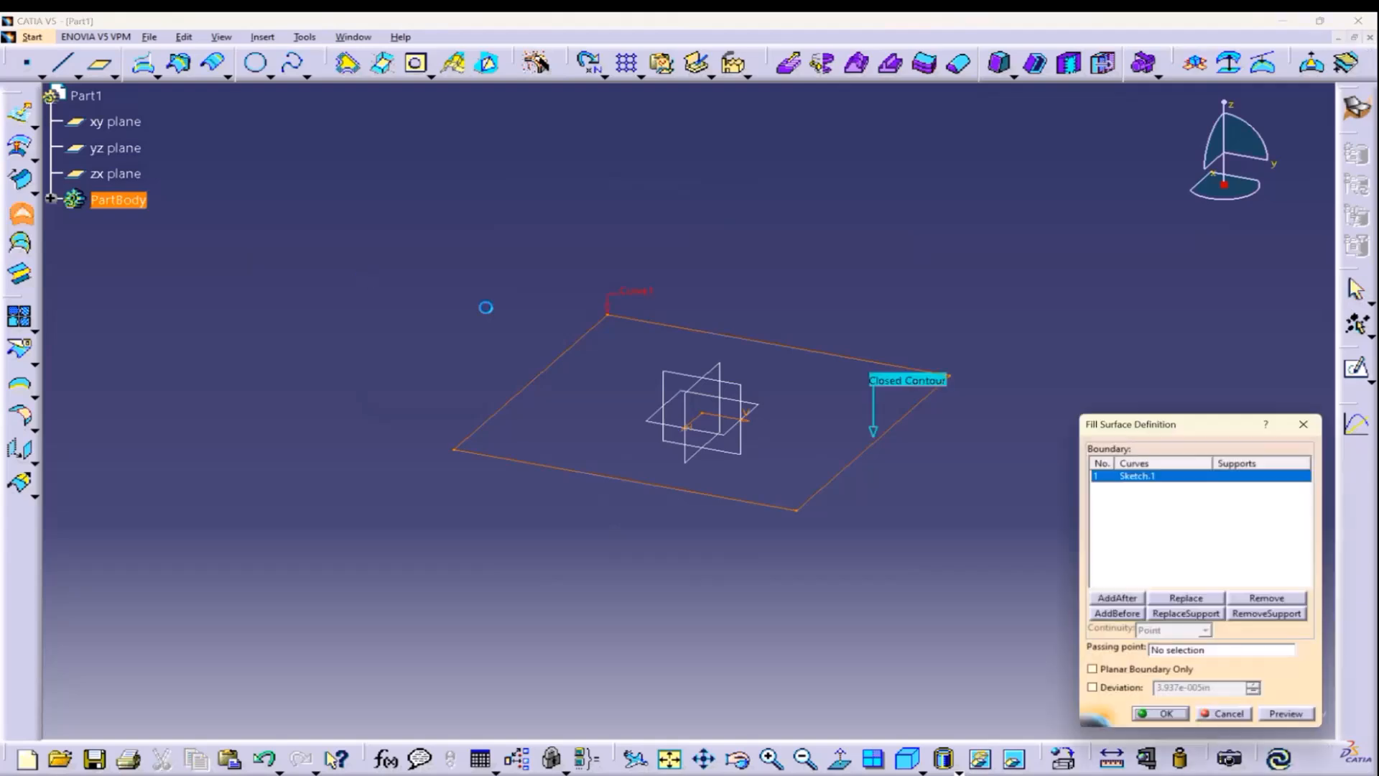
middle_click(724, 478)
left_click_drag(1170, 431, 1114, 208)
left_click(1127, 488)
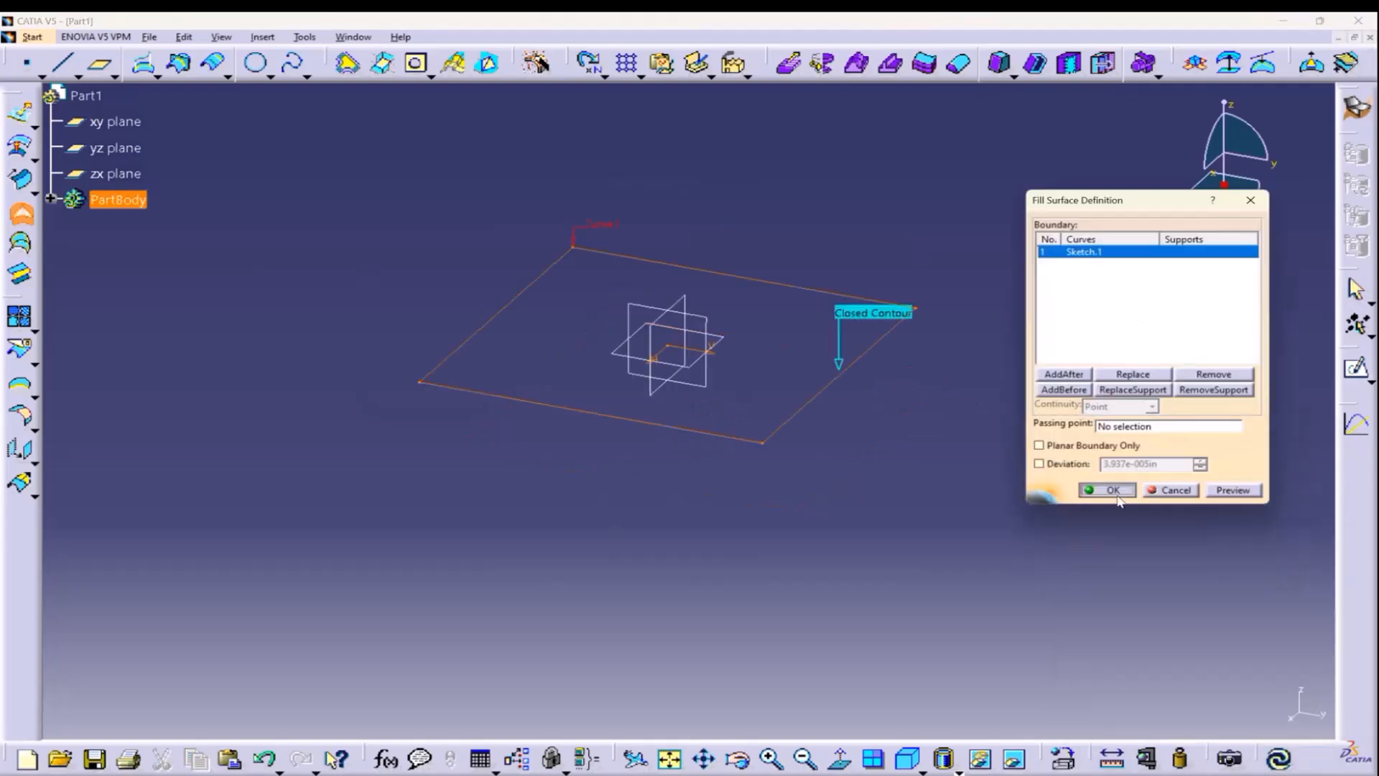
Expand PartBody in the specification tree and hide Sketch.1.
left_click(50, 198)
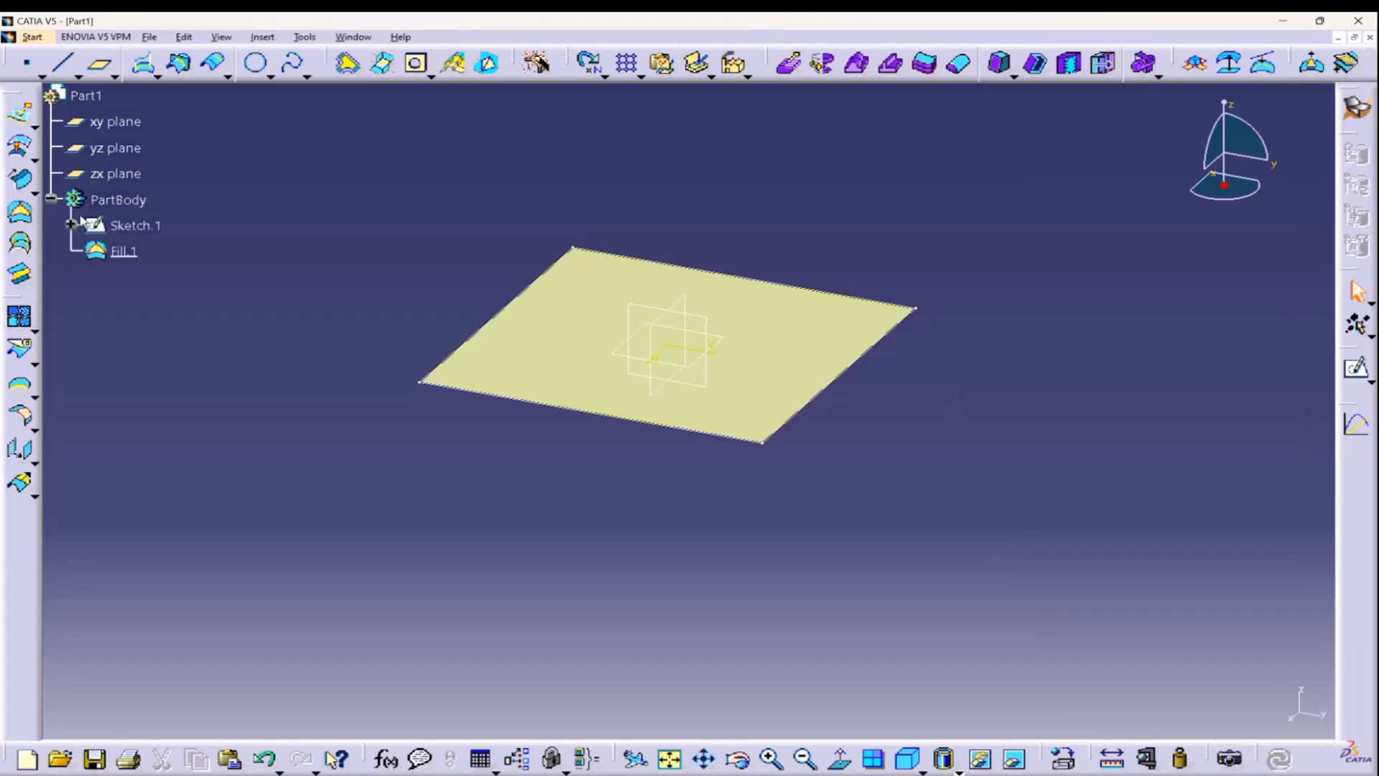
right_click(122, 226)
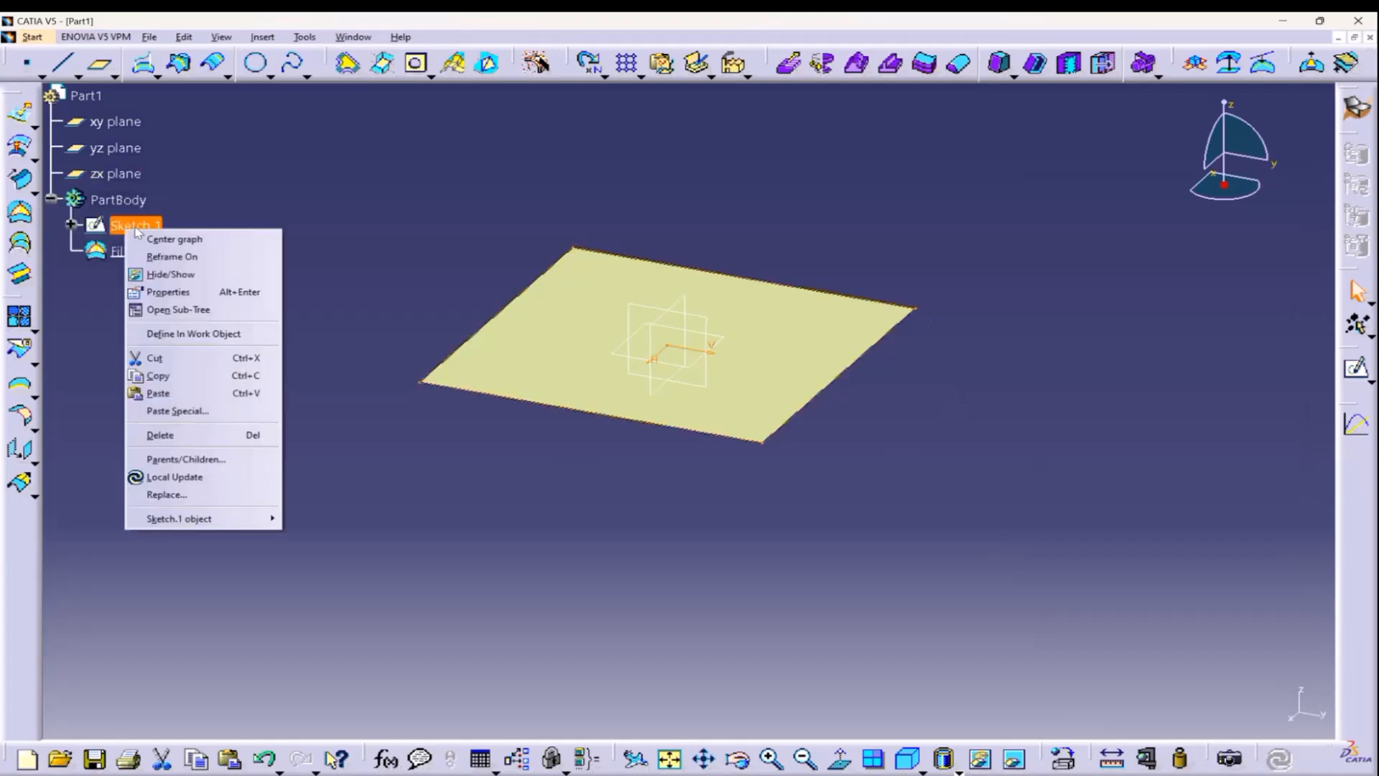
left_click(154, 274)
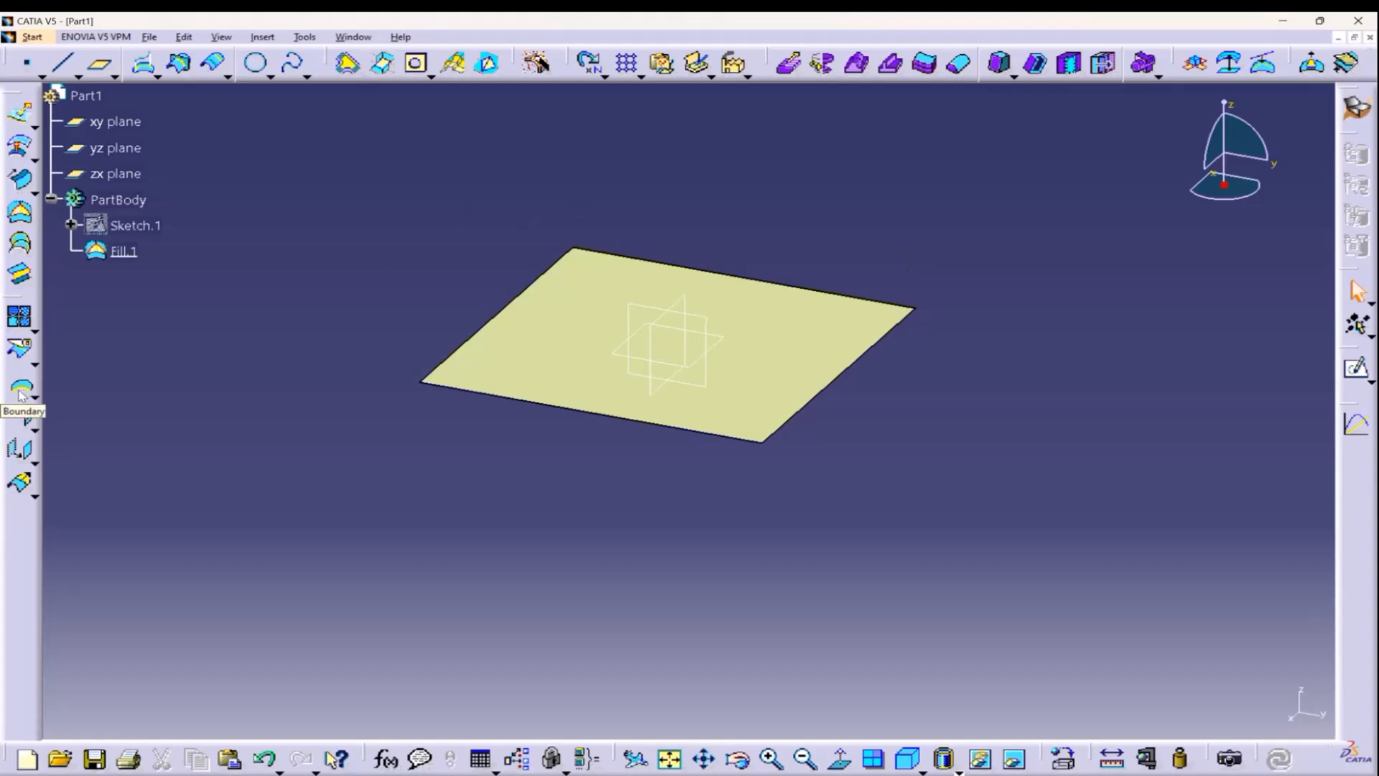
Create a Boundary curve with No propagation on the fill surface's right-hand edge.
left_click(262, 37)
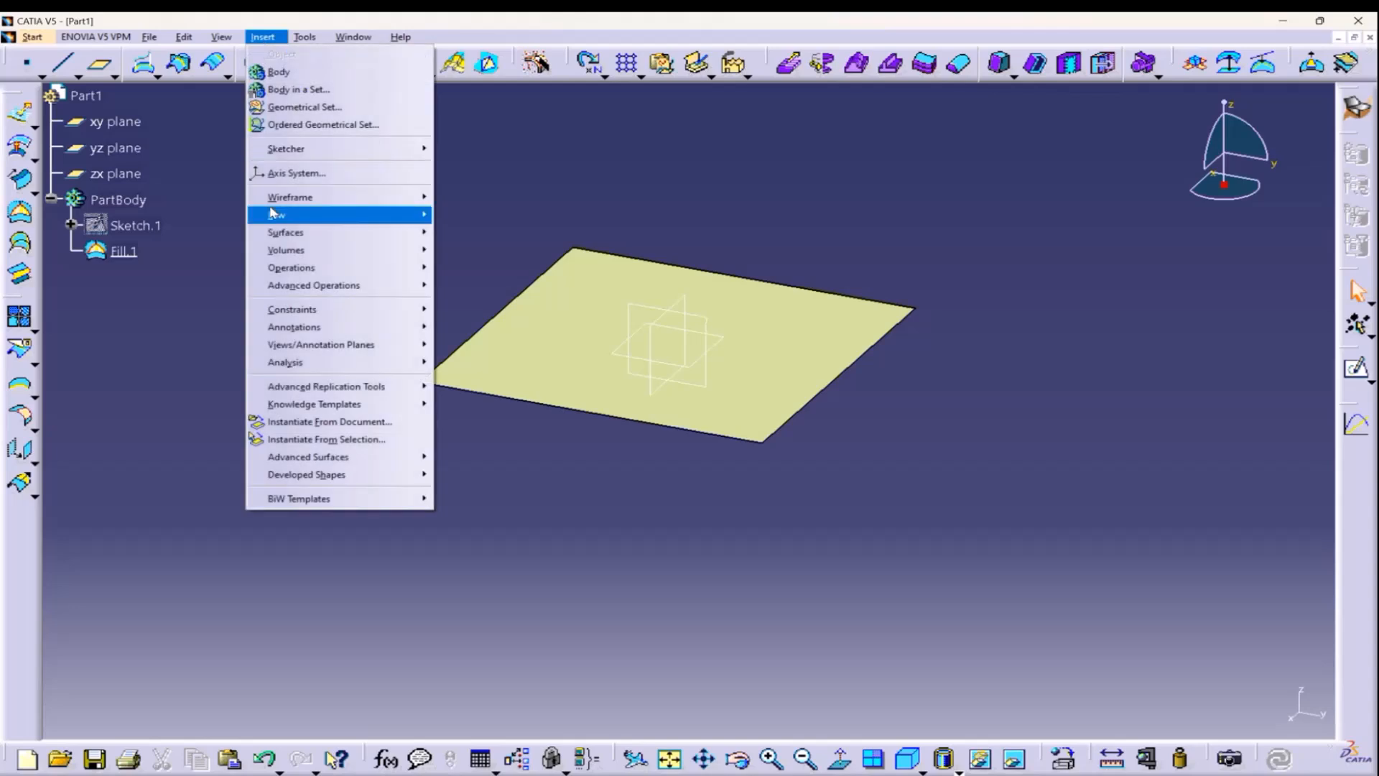
mouse_move(302, 197)
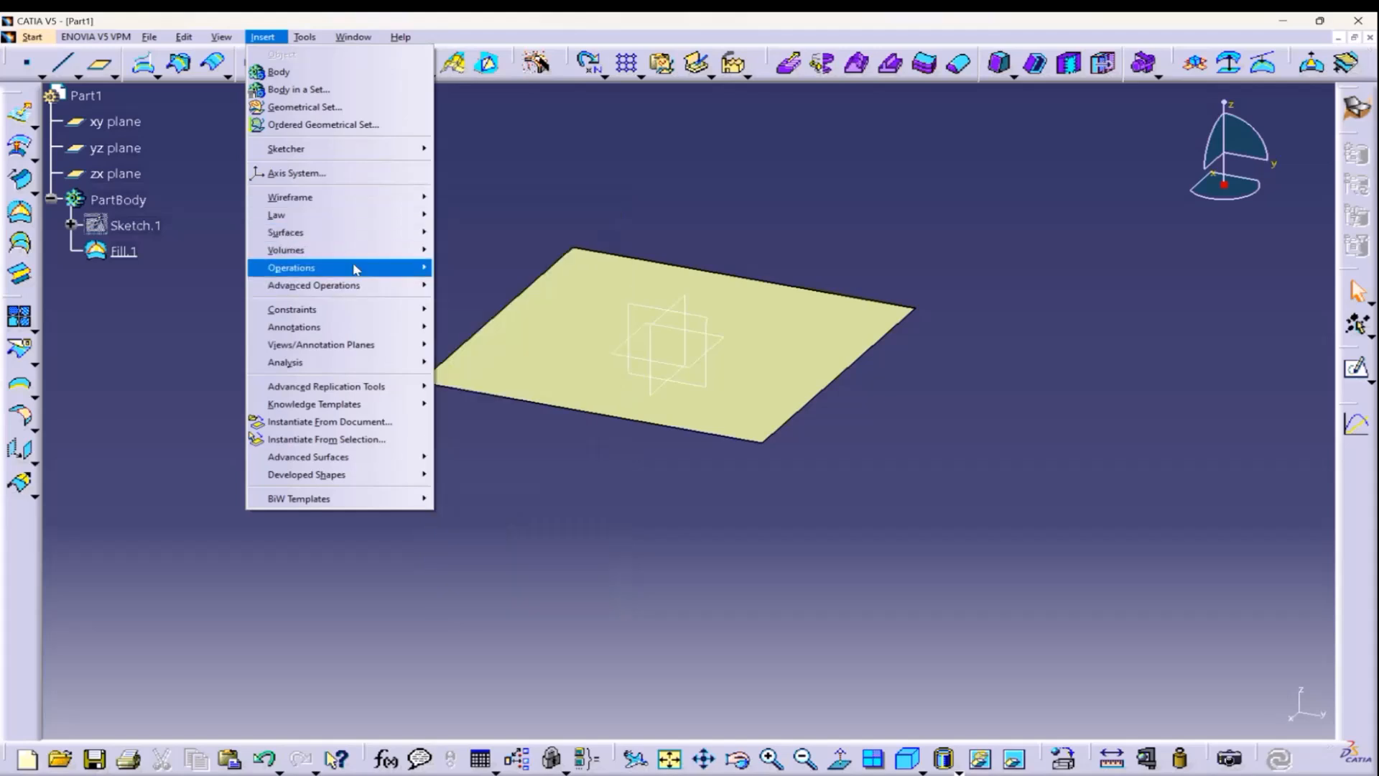
mouse_move(356, 271)
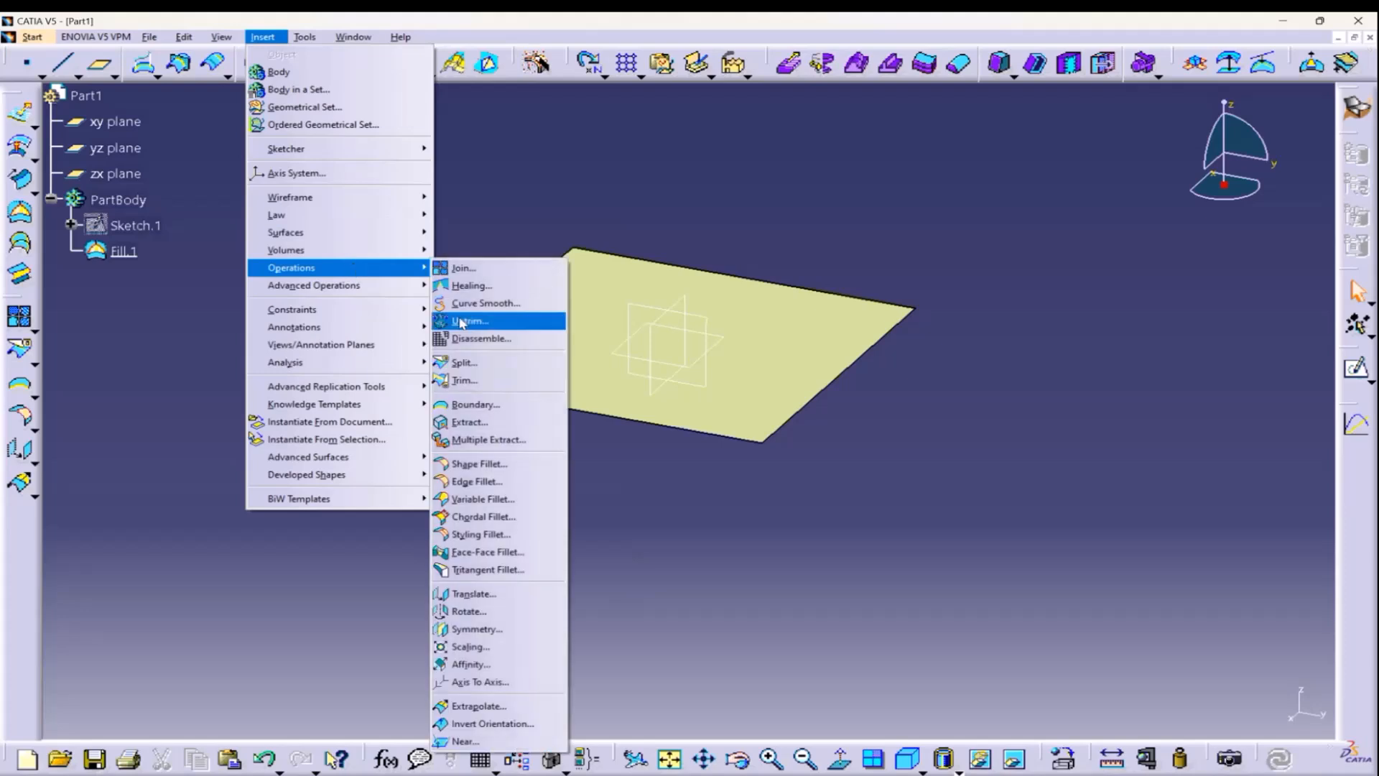
left_click(508, 407)
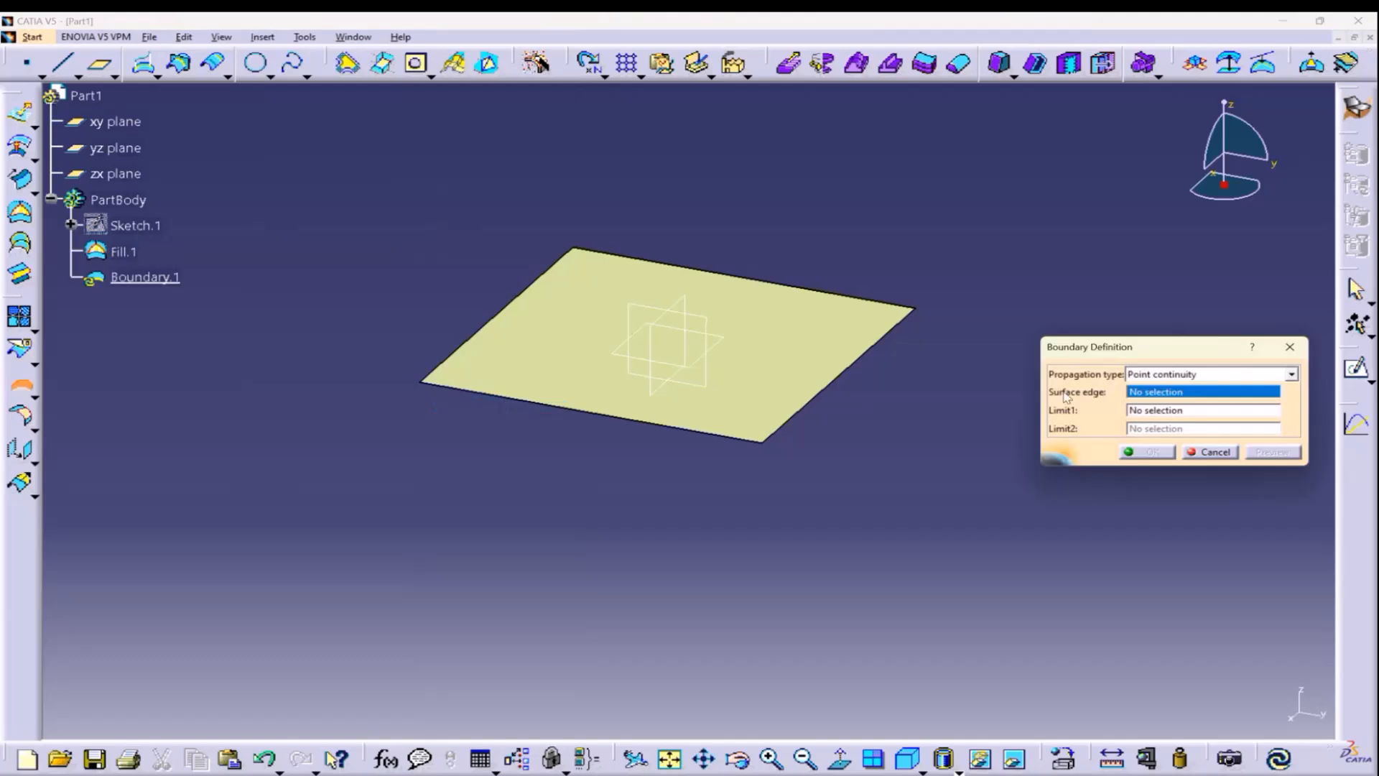
left_click(1289, 349)
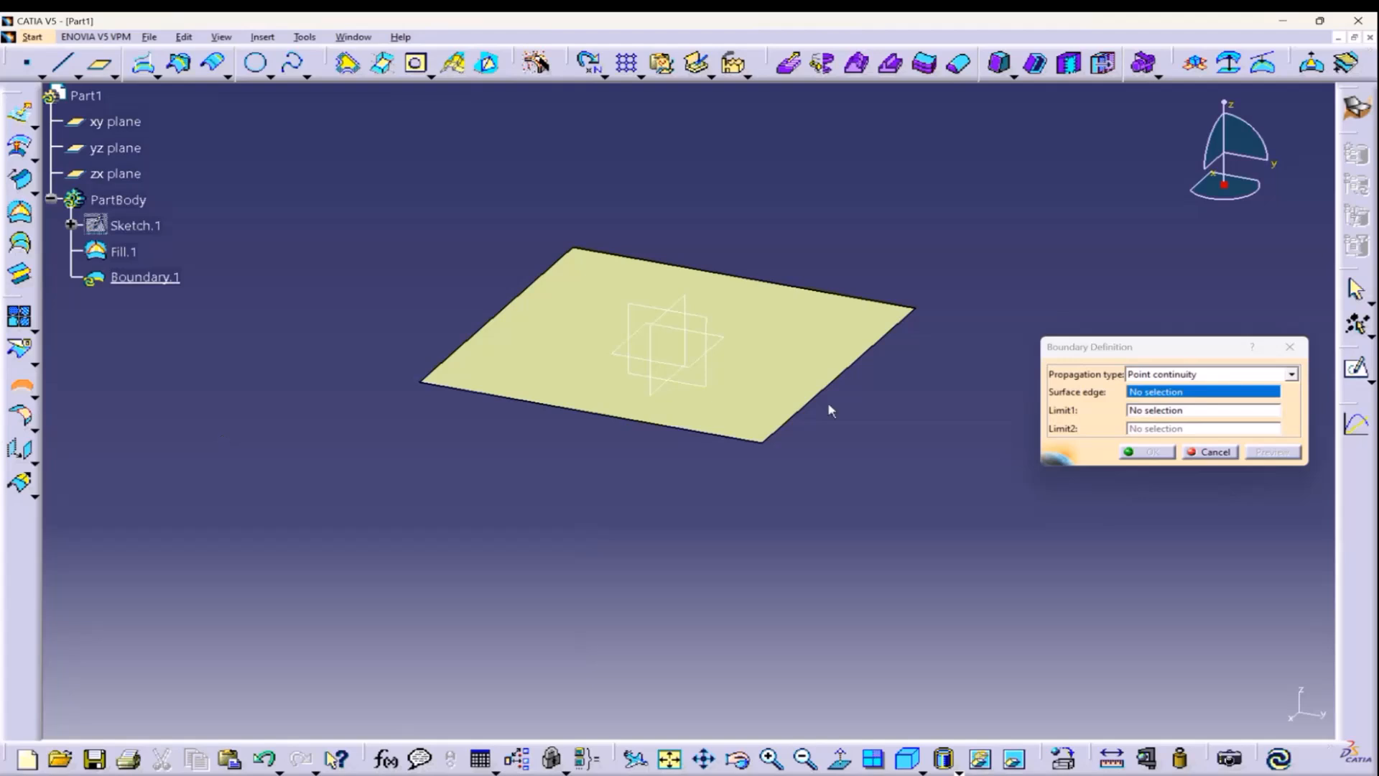
left_click(1171, 376)
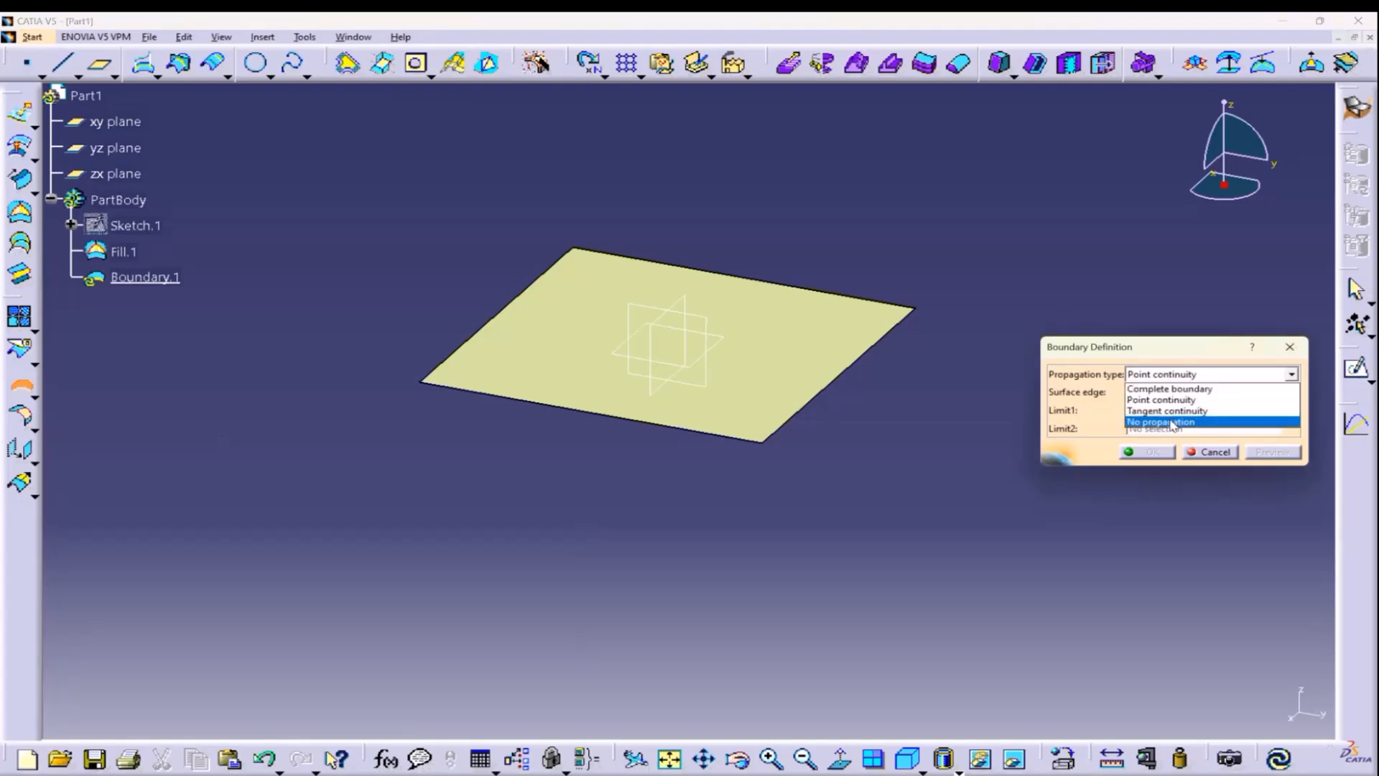
left_click(1172, 425)
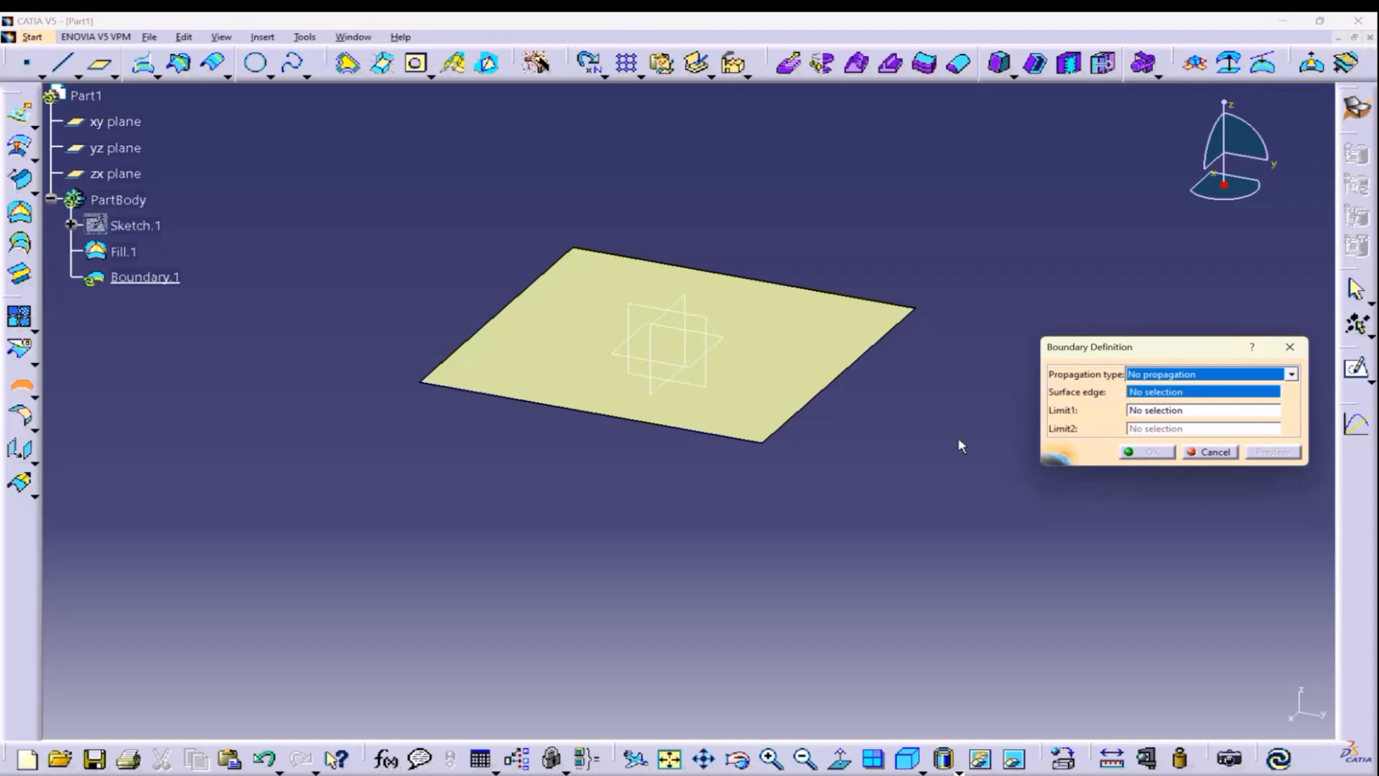
left_click(872, 347)
left_click(1213, 382)
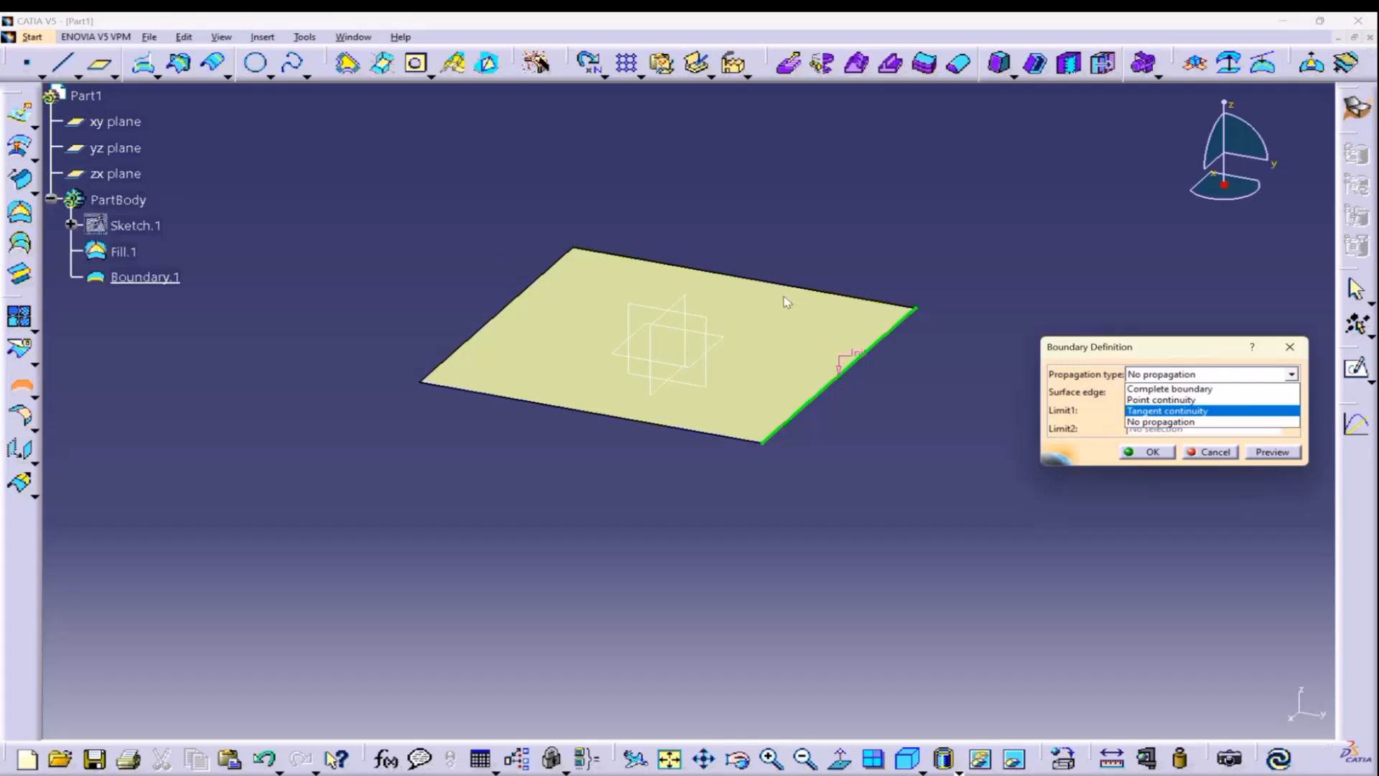
left_click(951, 364)
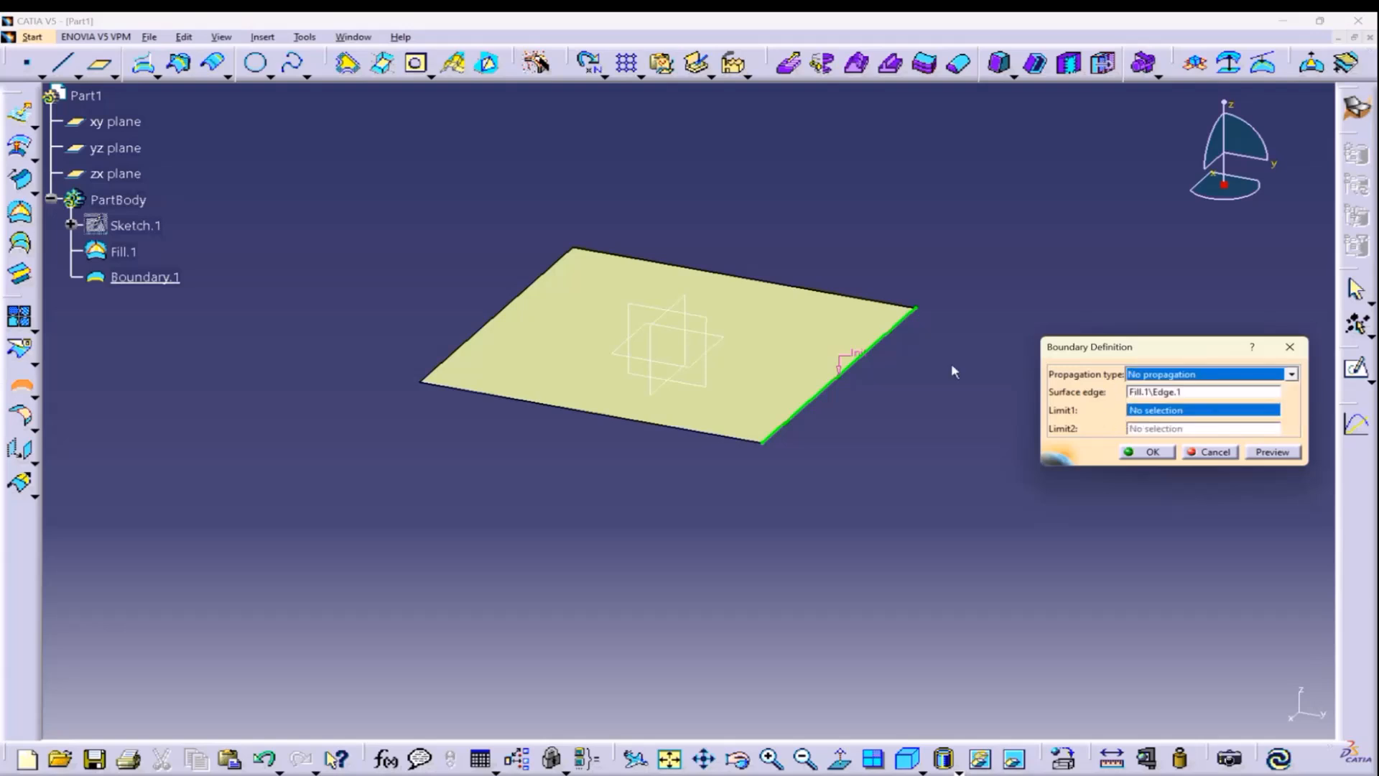
left_click(1135, 451)
Create separate Boundary curves with No propagation on the fill surface's three remaining edges and end the command.
left_click(790, 287)
left_click(1147, 451)
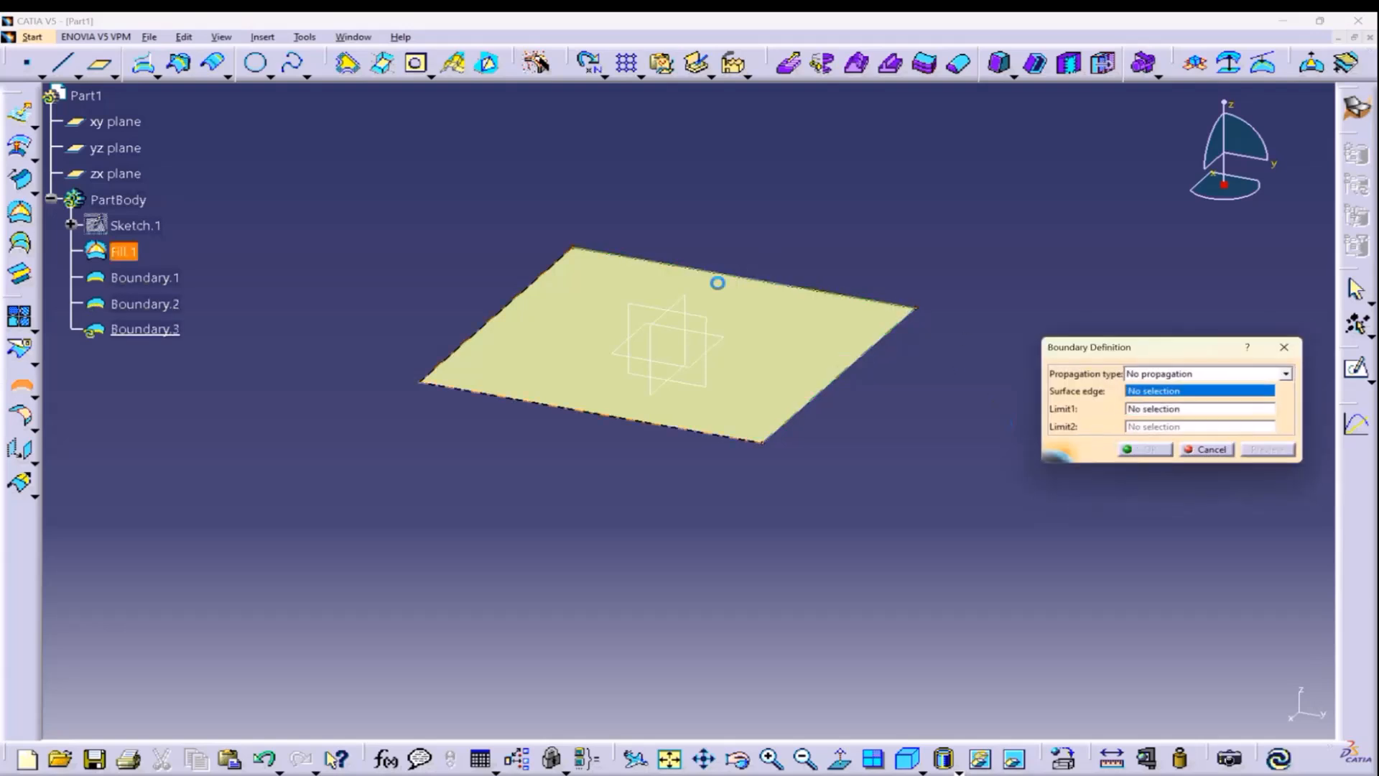
left_click(559, 273)
left_click(1147, 451)
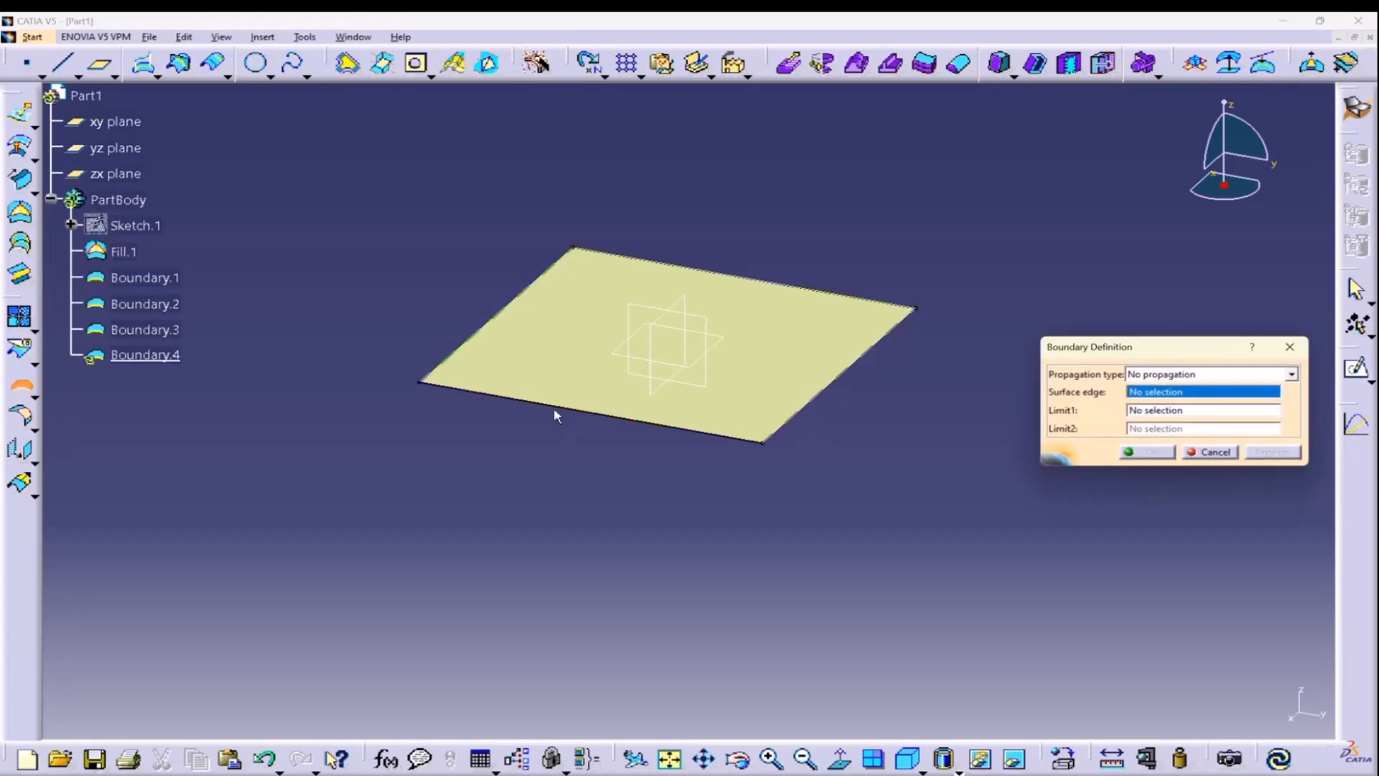
left_click(564, 408)
left_click(1128, 453)
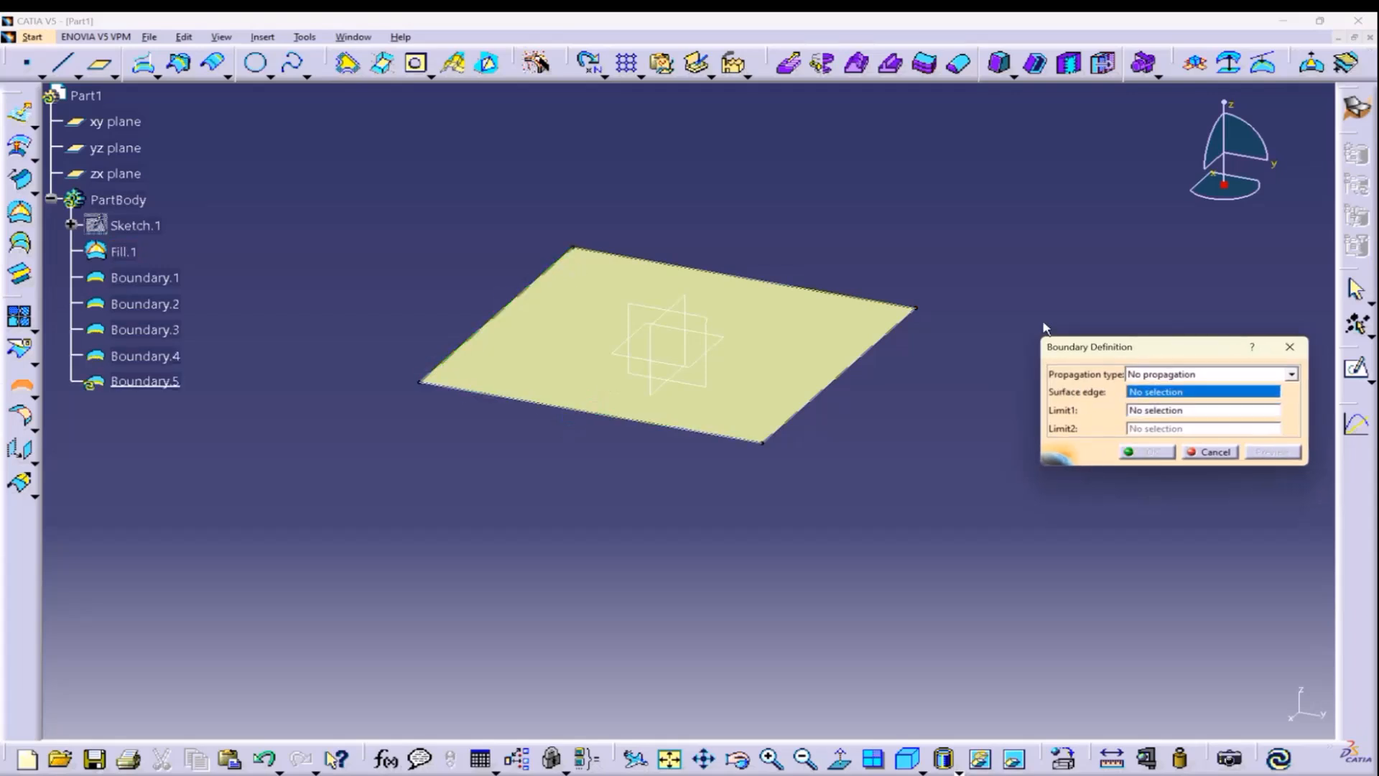
left_click(1291, 347)
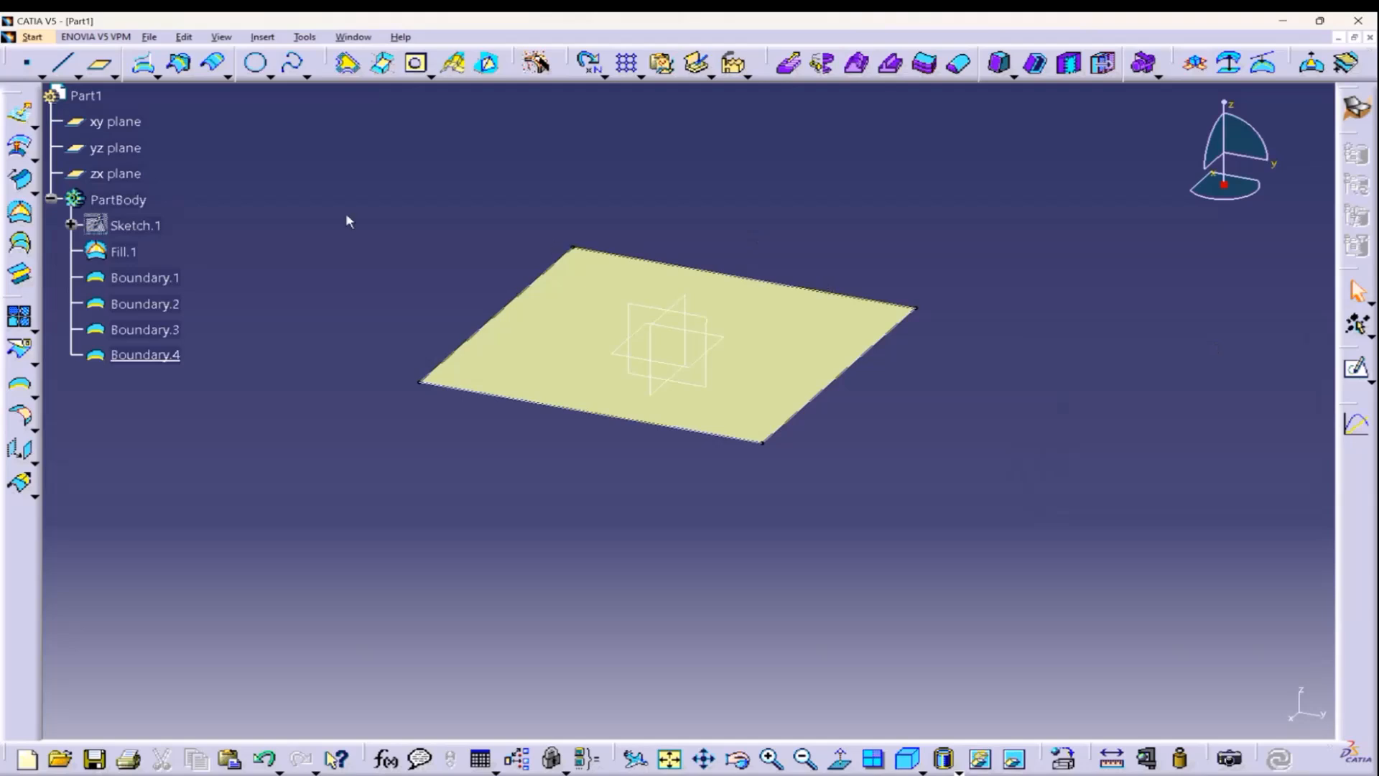
Switch the part to the Composites Design workbench.
left_click_drag(355, 209, 1056, 532)
left_click(539, 504)
left_click(32, 37)
mouse_move(69, 72)
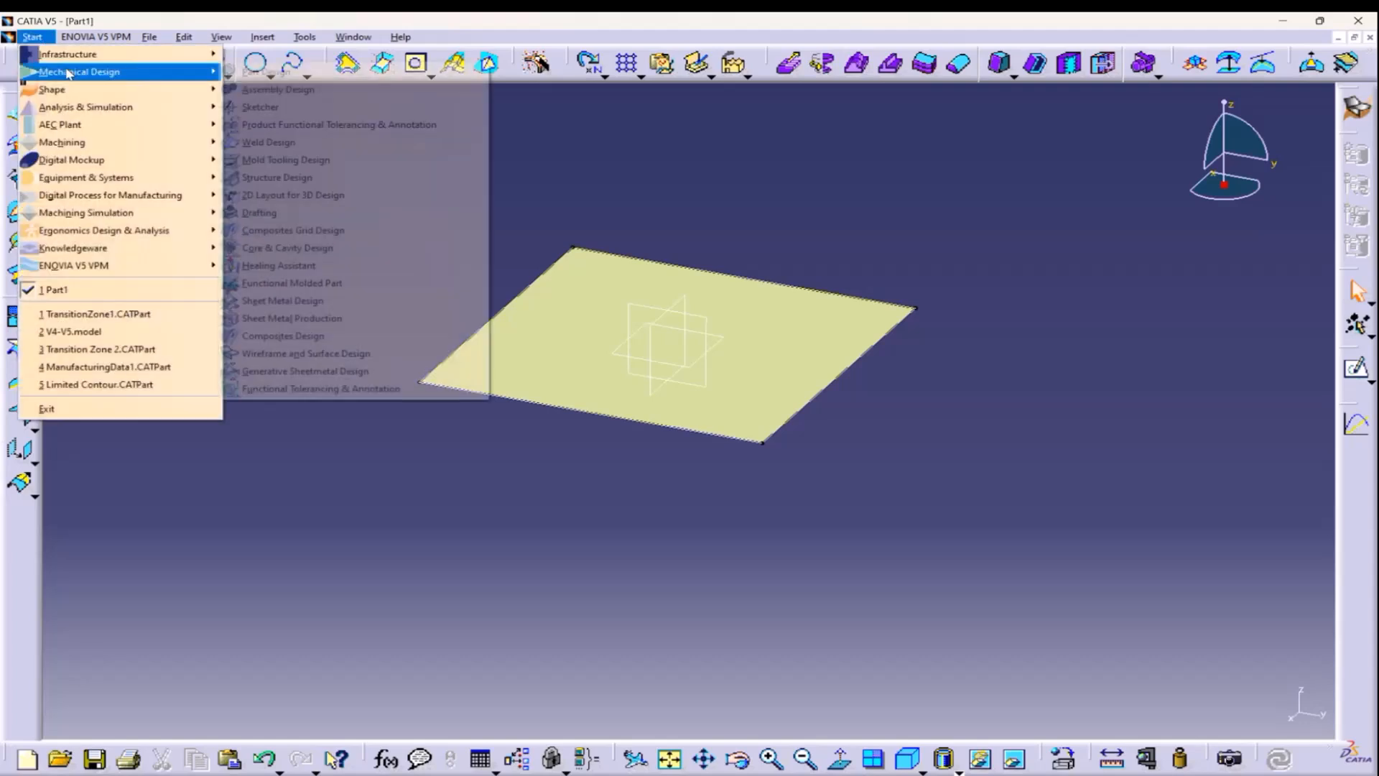
left_click(341, 338)
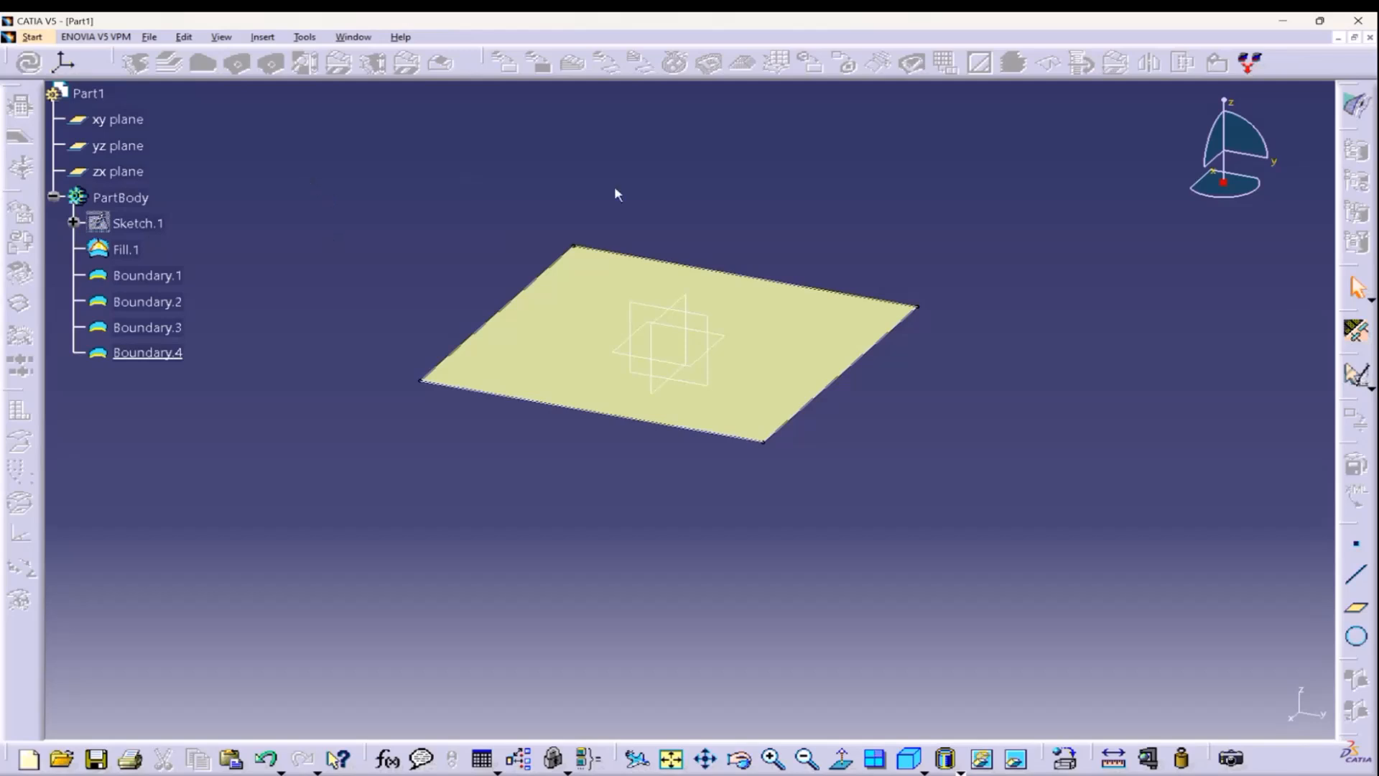
Undock the Parameters toolbar and place it floating above the surface.
left_click_drag(1345, 315, 457, 155)
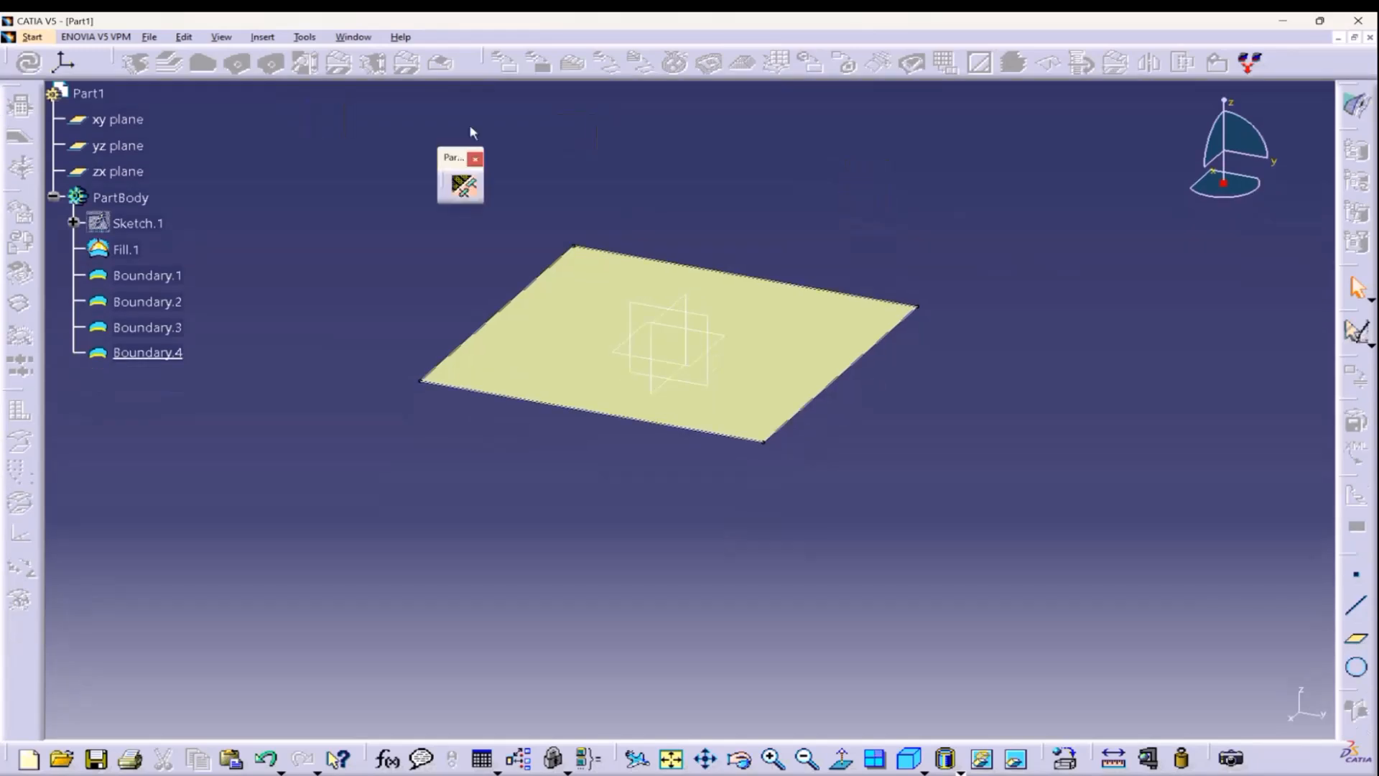
left_click_drag(349, 106, 523, 222)
left_click_drag(403, 117, 510, 207)
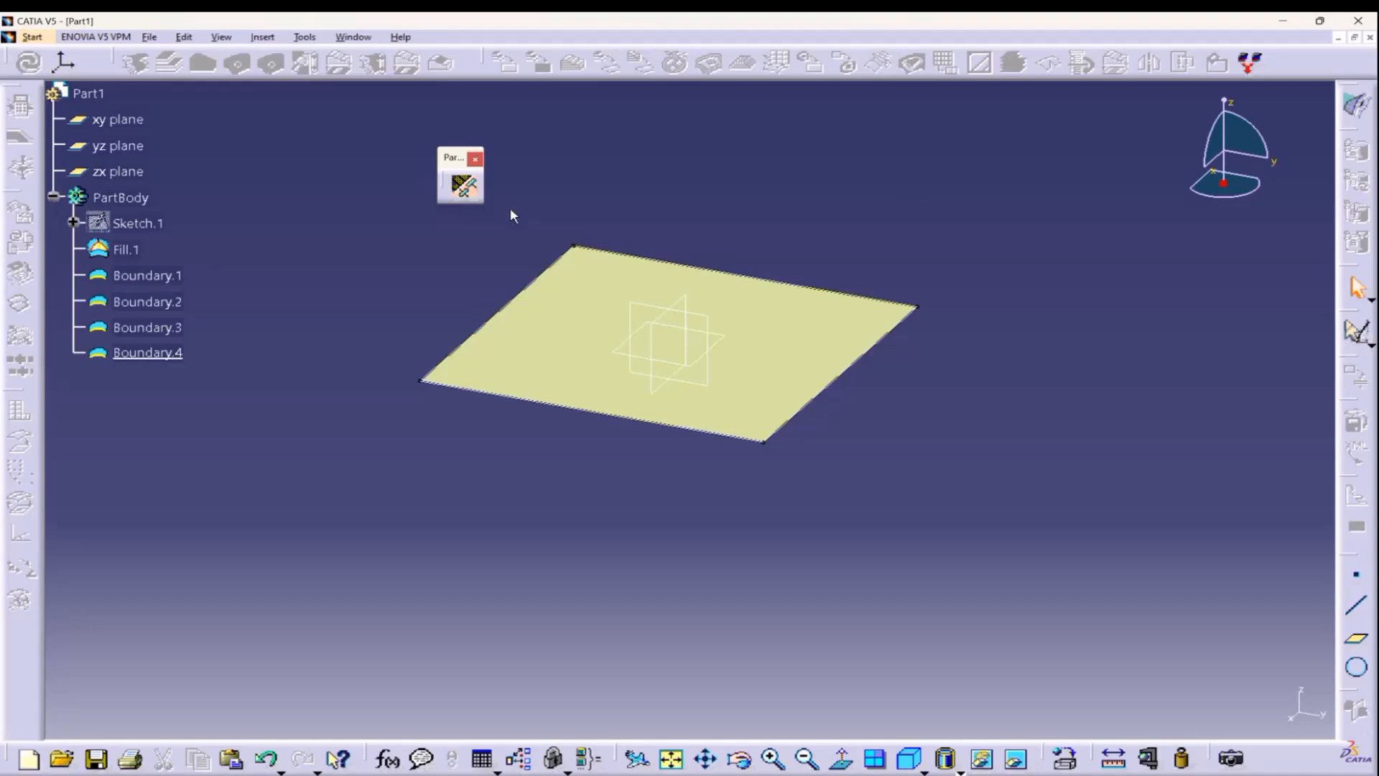
Start the Composites Parameters definition and position its dialog beside the surface.
left_click(262, 36)
mouse_move(301, 124)
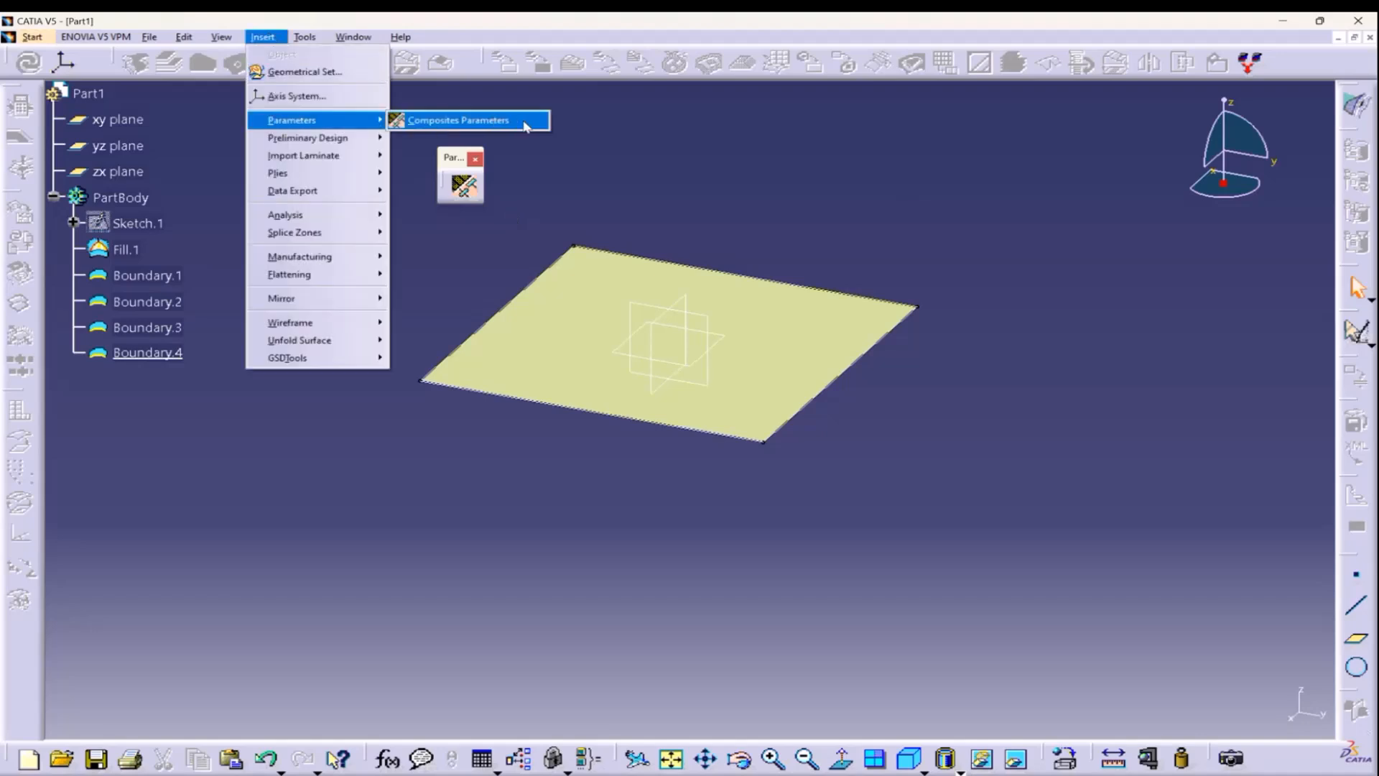
left_click(526, 126)
left_click_drag(532, 136, 972, 136)
middle_click_drag(804, 148, 683, 169)
left_click_drag(921, 139, 819, 142)
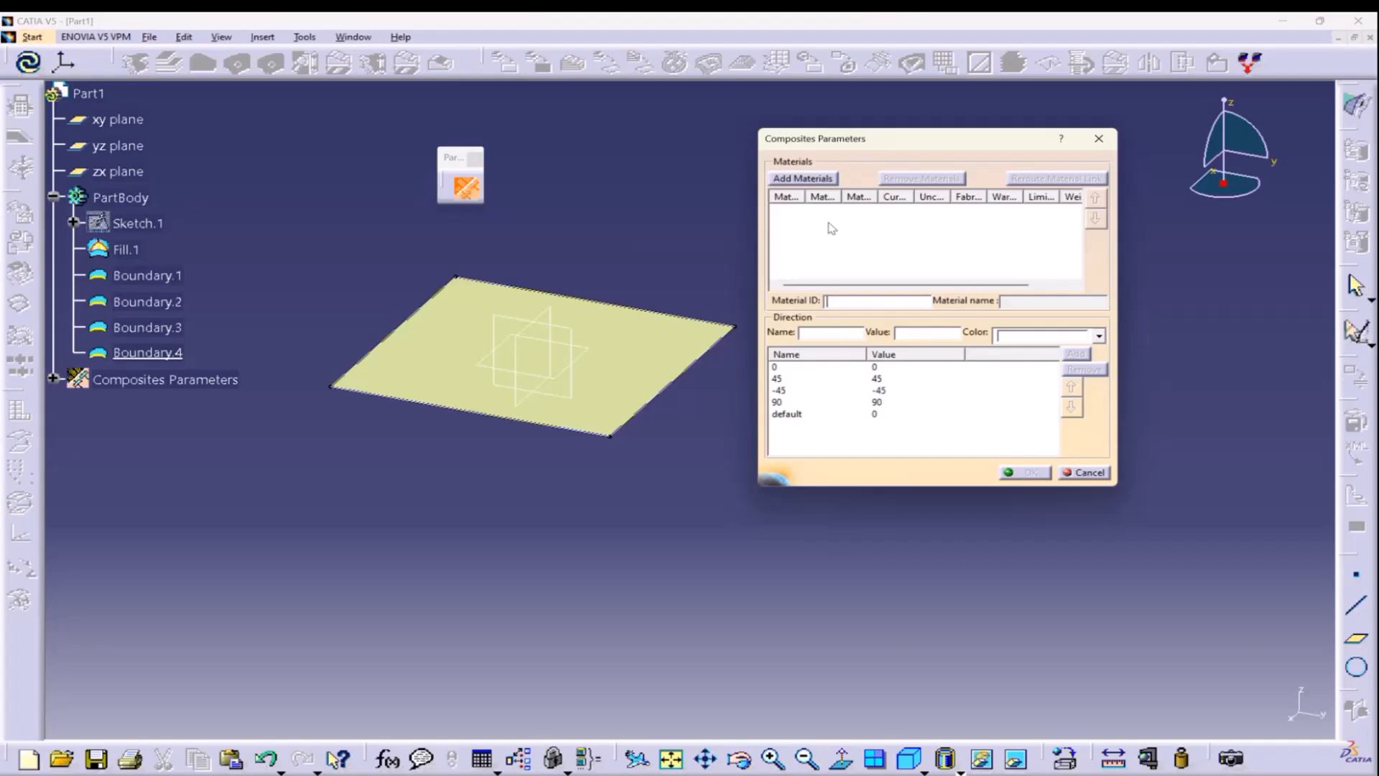
Start adding materials and load CompositesCatalog.CATMaterial from the composites folder as the material catalog.
left_click(810, 180)
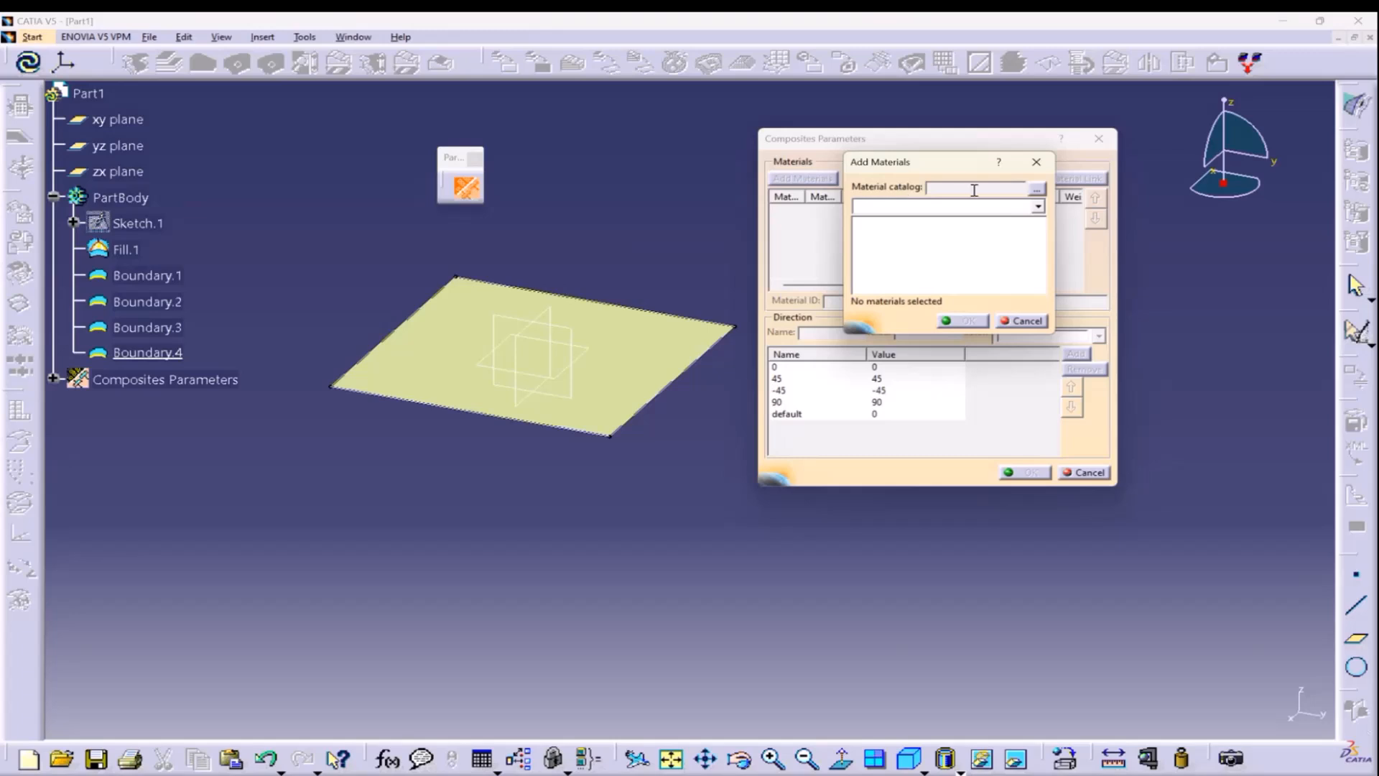
left_click(1037, 190)
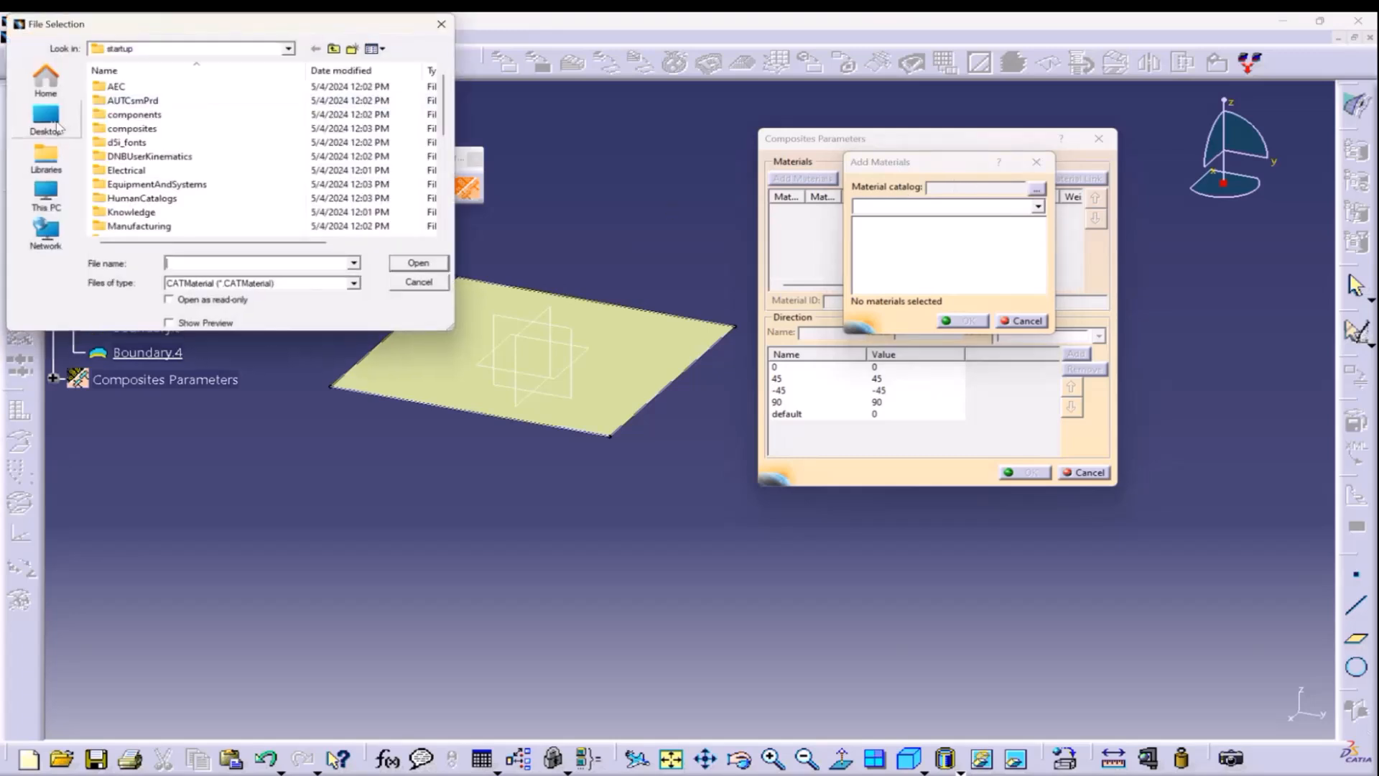
scroll(176, 165, "up", 1)
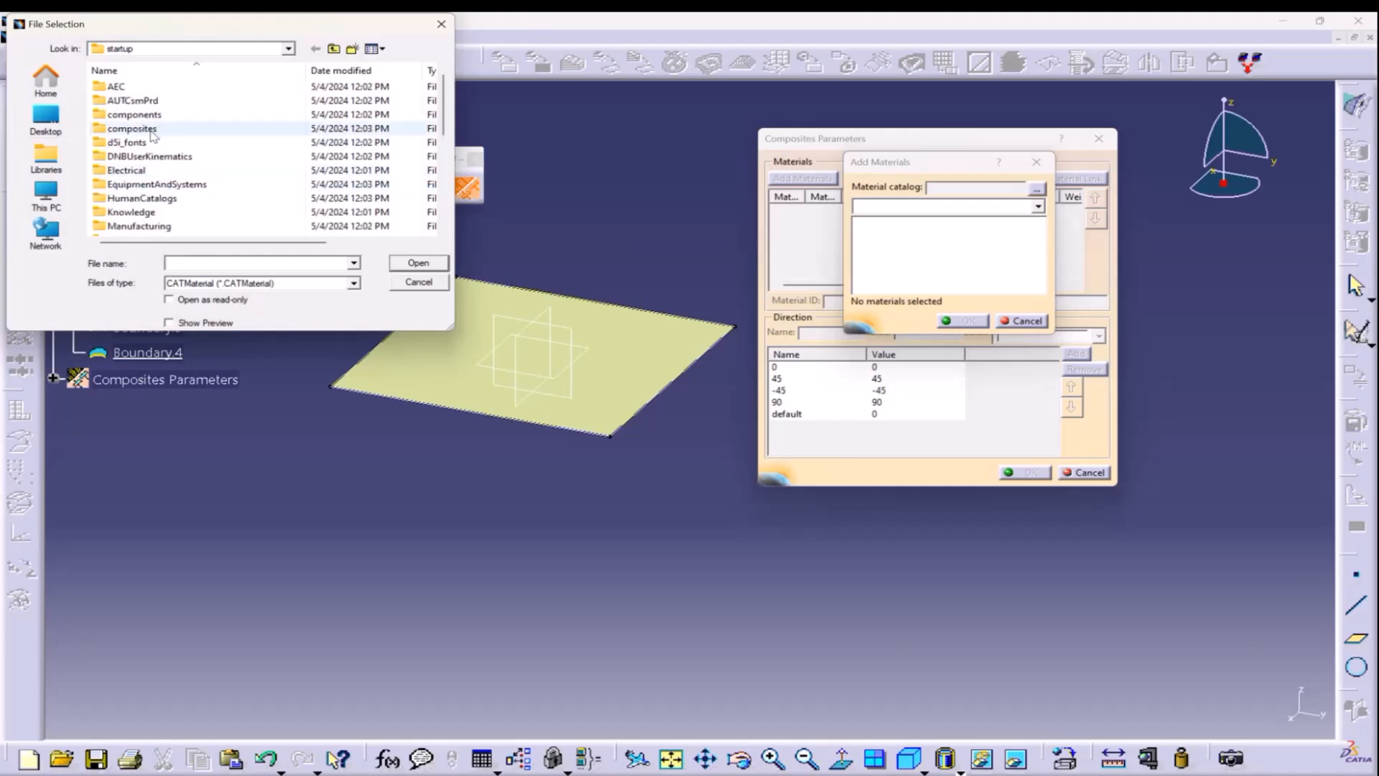
double_click(193, 130)
left_click(171, 102)
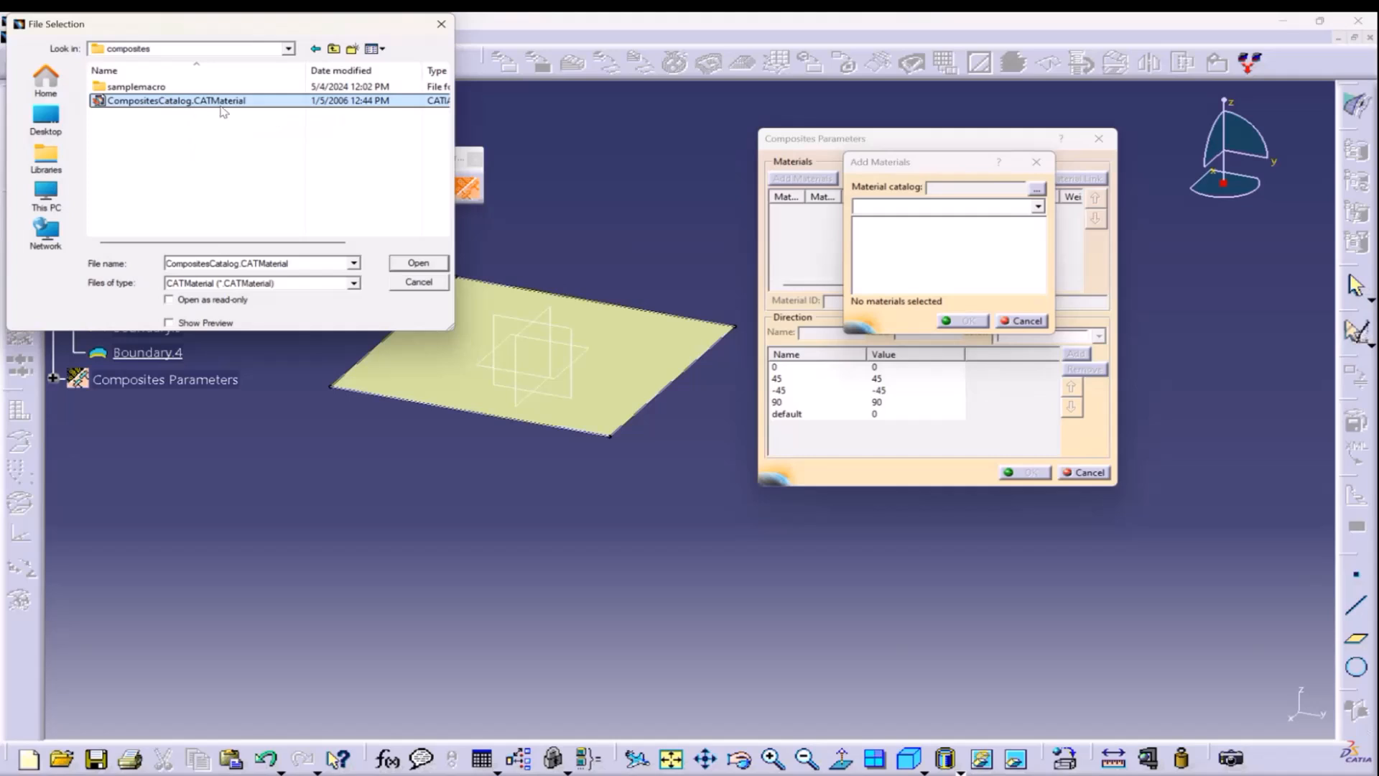
left_click(406, 264)
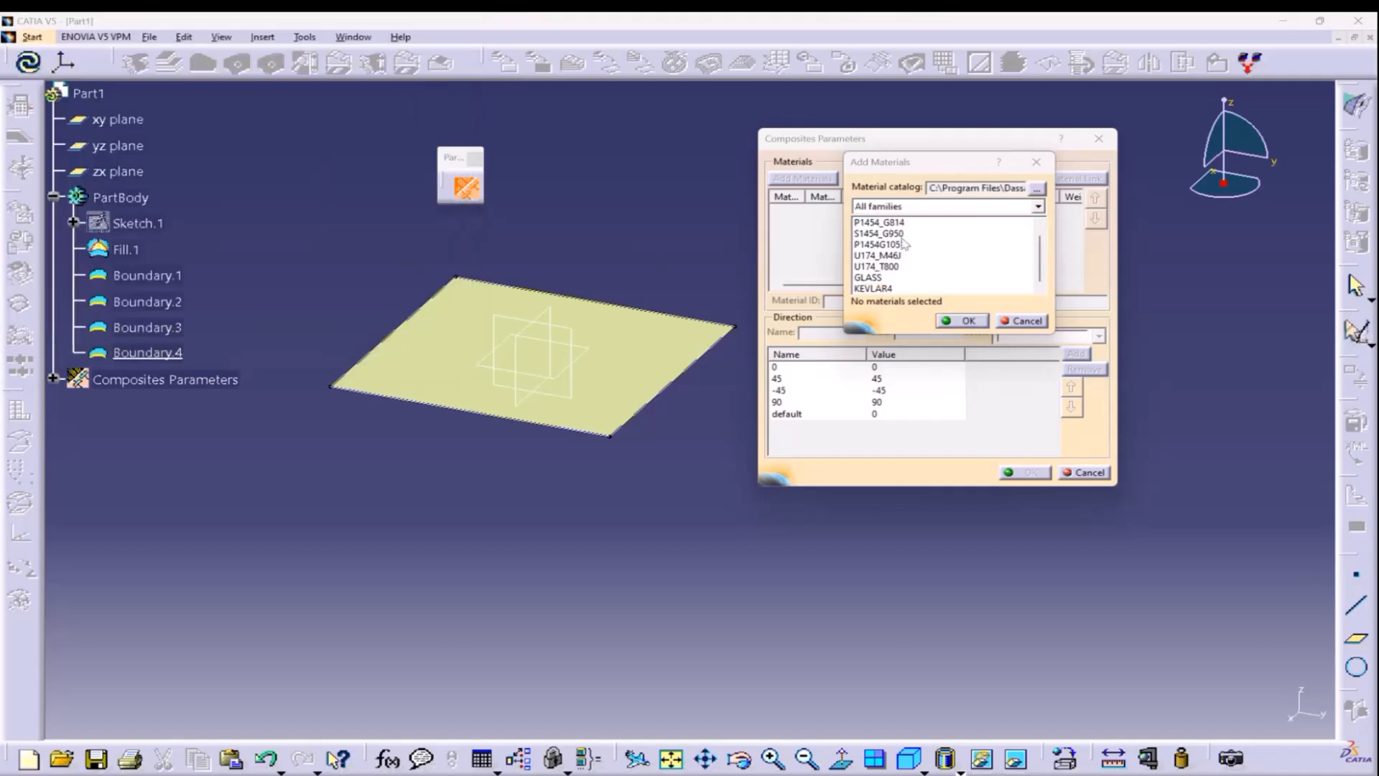
Add all catalog materials from S1454_G803 to KEVLAR4 to the composites parameters.
scroll(903, 248, "down", 1)
scroll(909, 273, "up", 1)
scroll(916, 240, "down", 1)
scroll(899, 283, "up", 1)
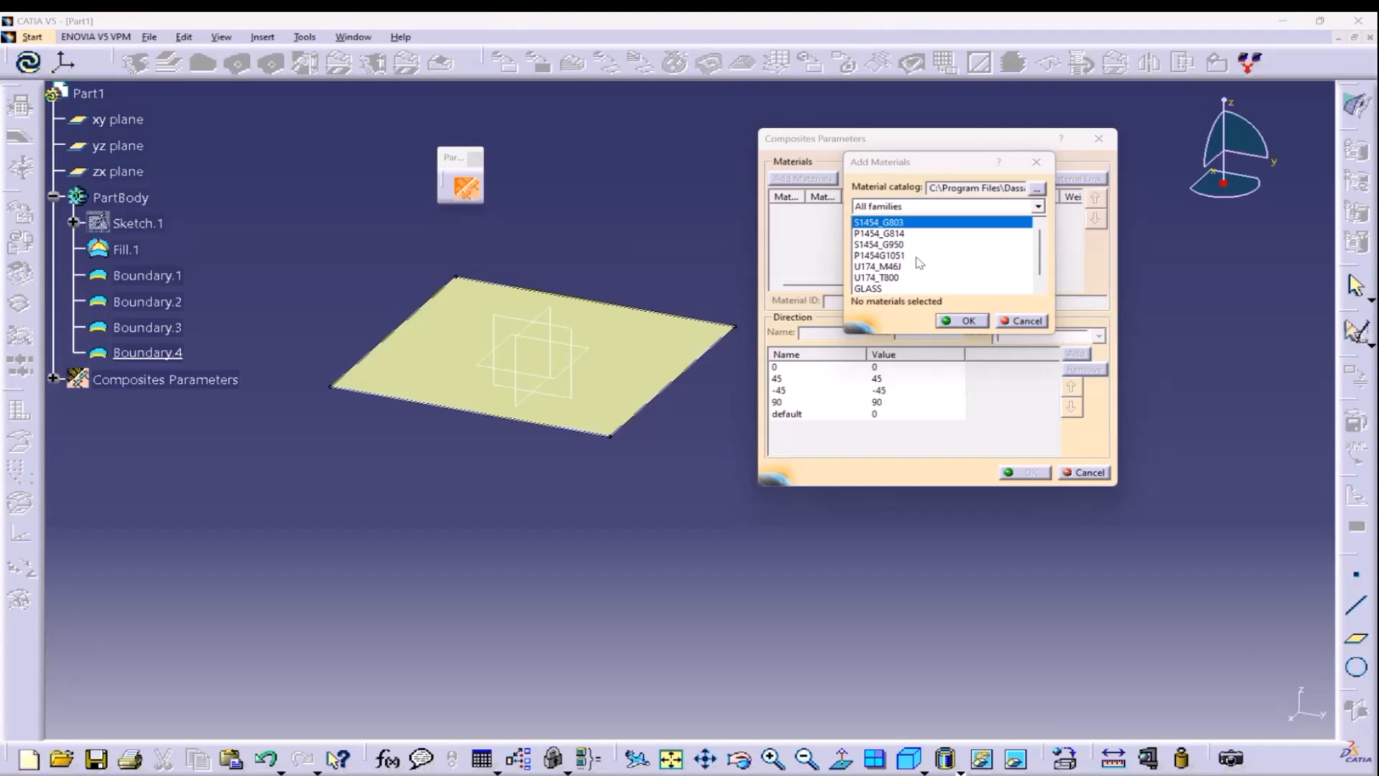
scroll(919, 262, "down", 1)
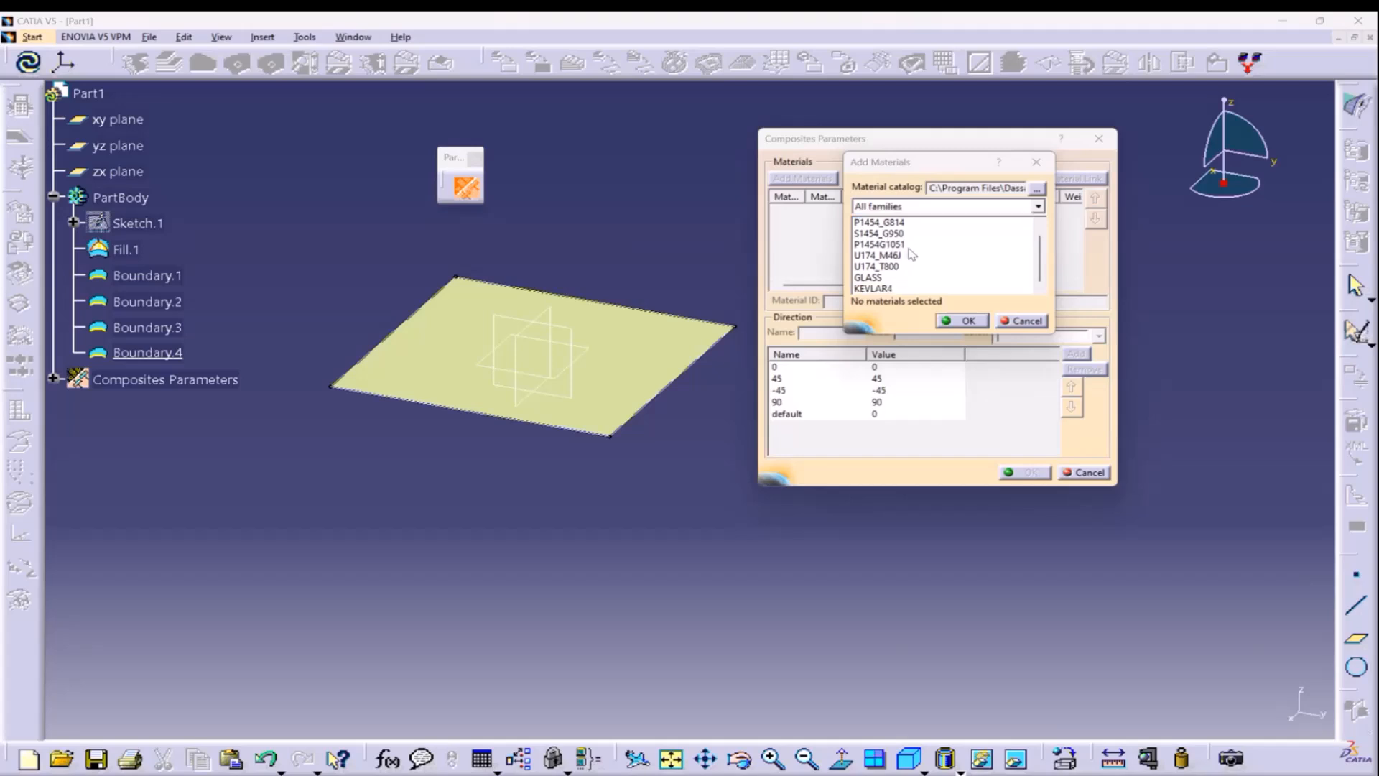
scroll(911, 255, "up", 1)
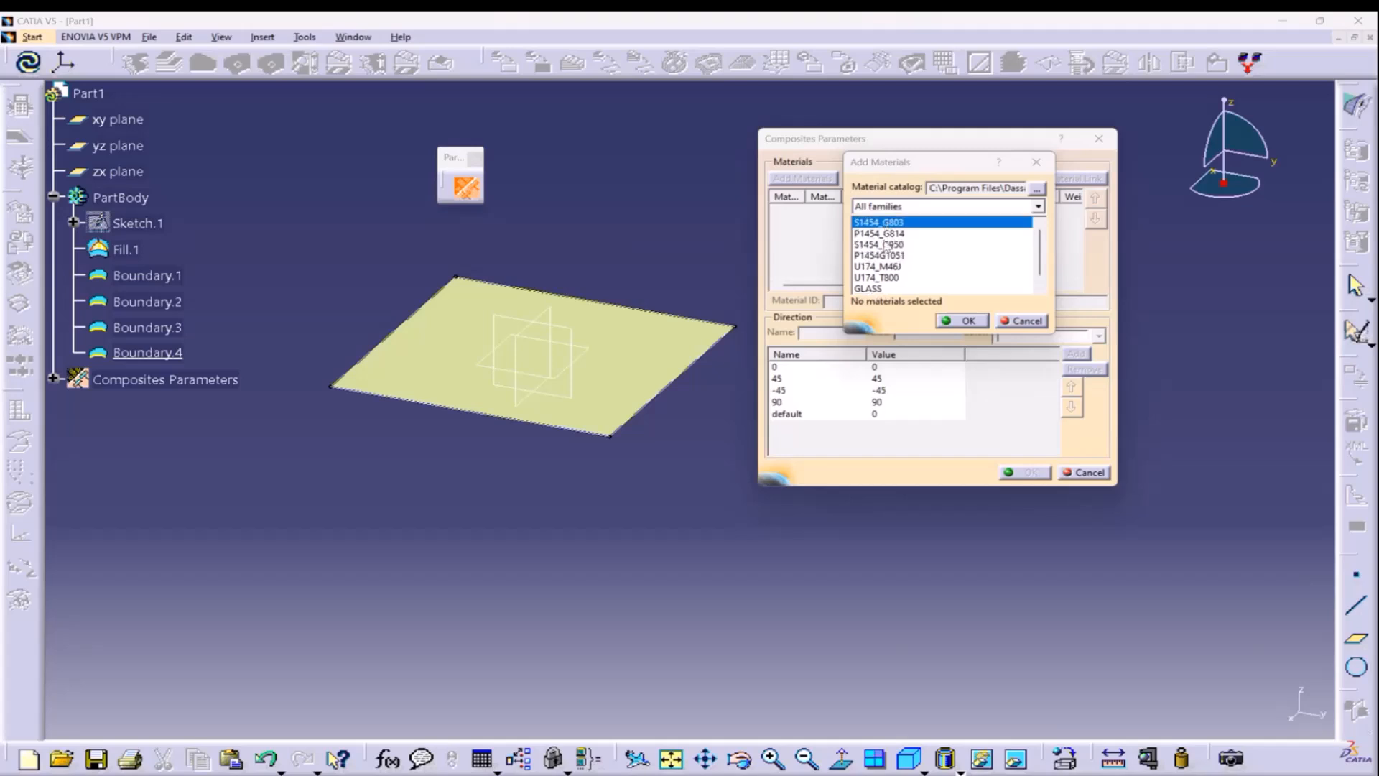
scroll(889, 248, "down", 1)
left_click(893, 288, "shift")
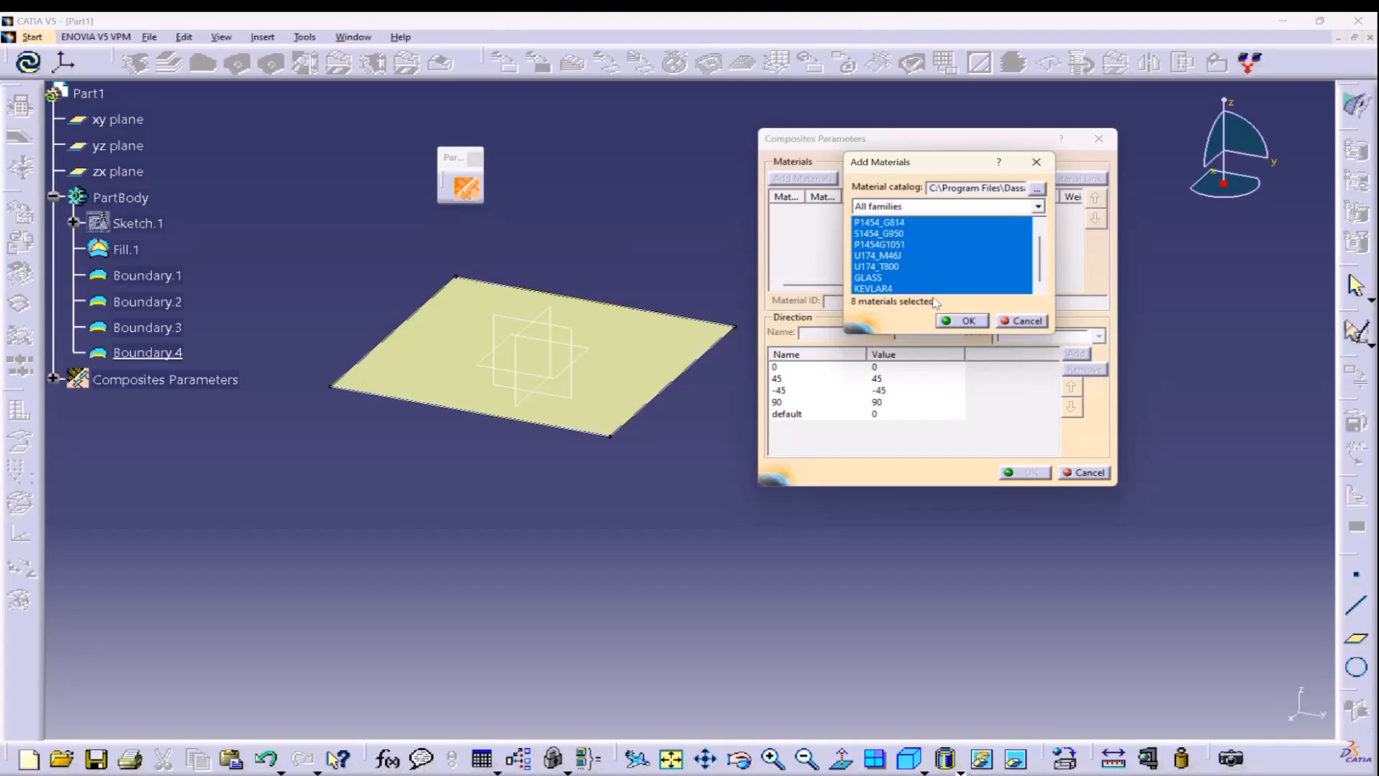
left_click(962, 321)
Examine the ply direction entries 0, 45, -45, 90 and default, together with their values and colors.
left_click(775, 368)
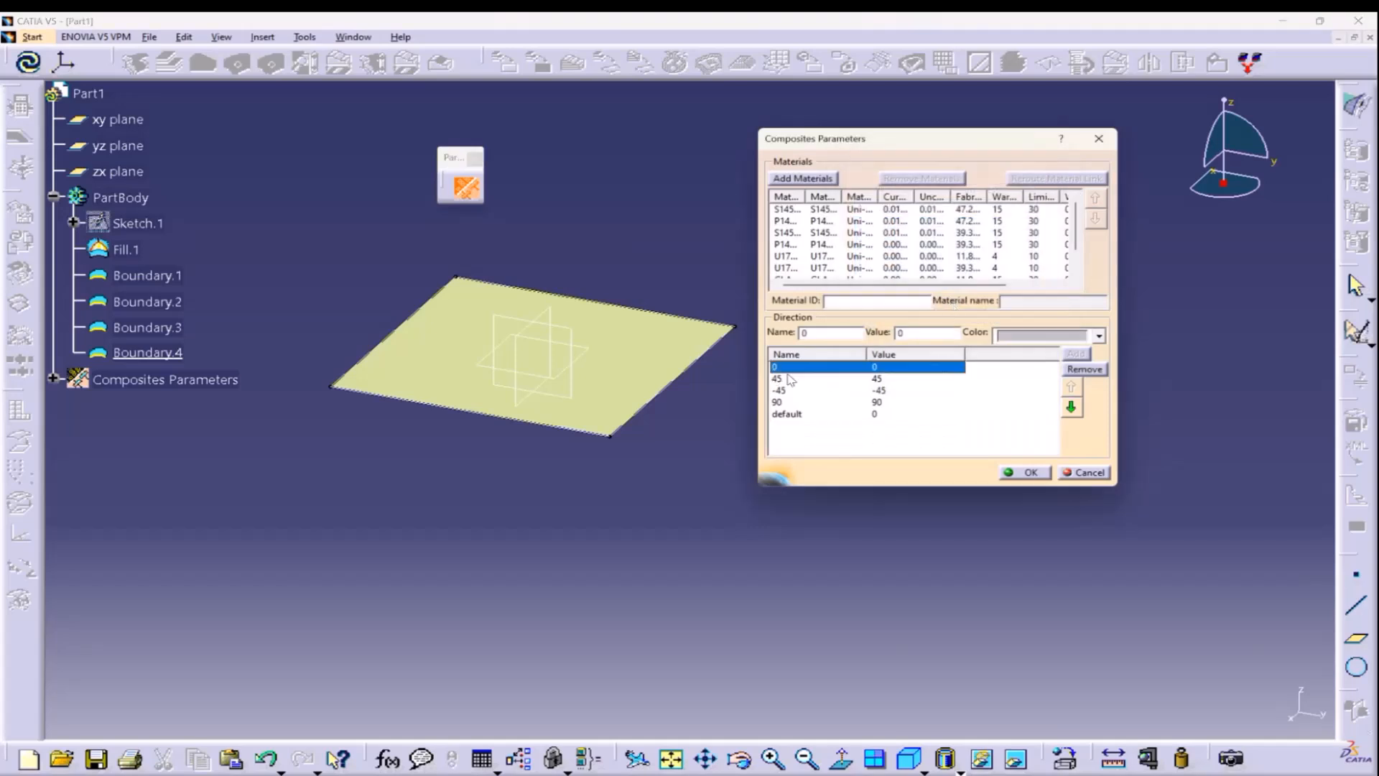
left_click(777, 379)
left_click(782, 390)
left_click(785, 401)
left_click(789, 413)
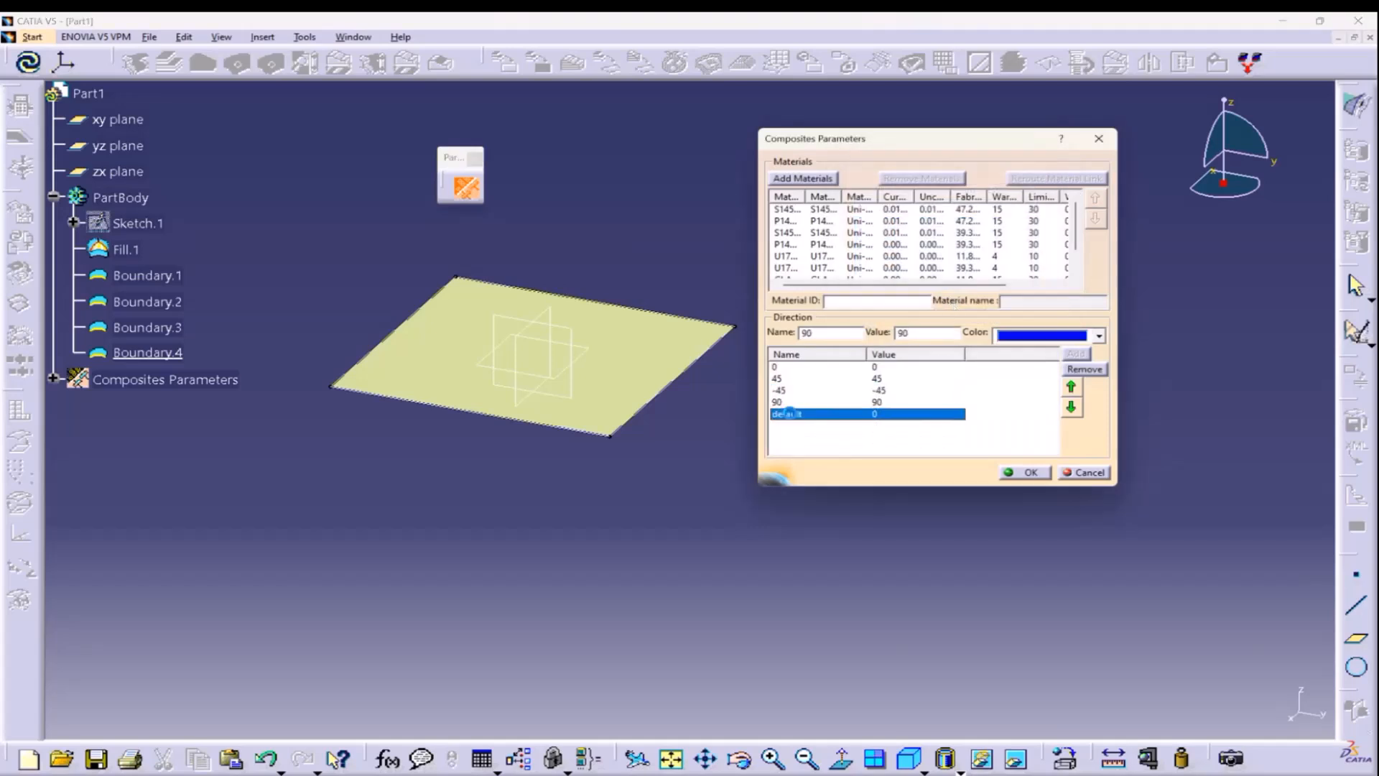
left_click(794, 367)
left_click(806, 381)
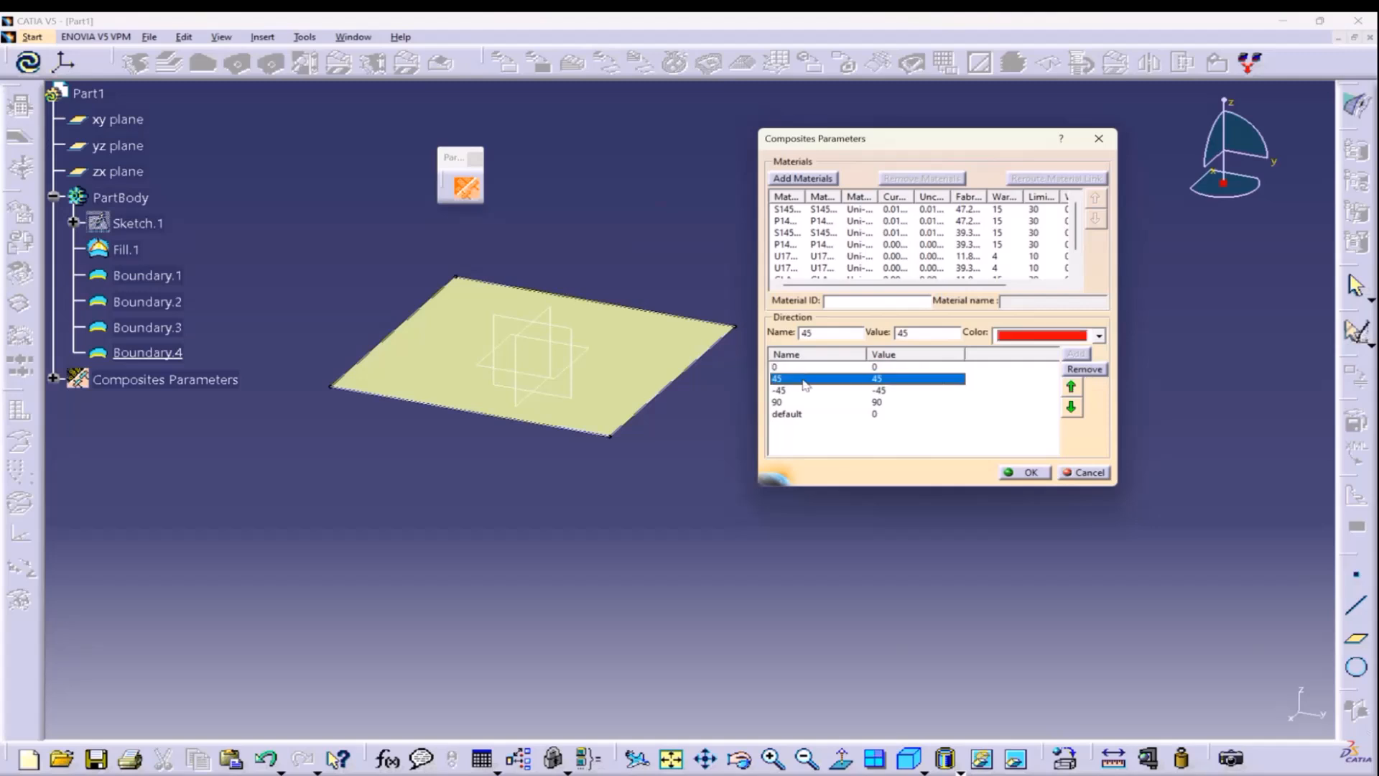
left_click(805, 392)
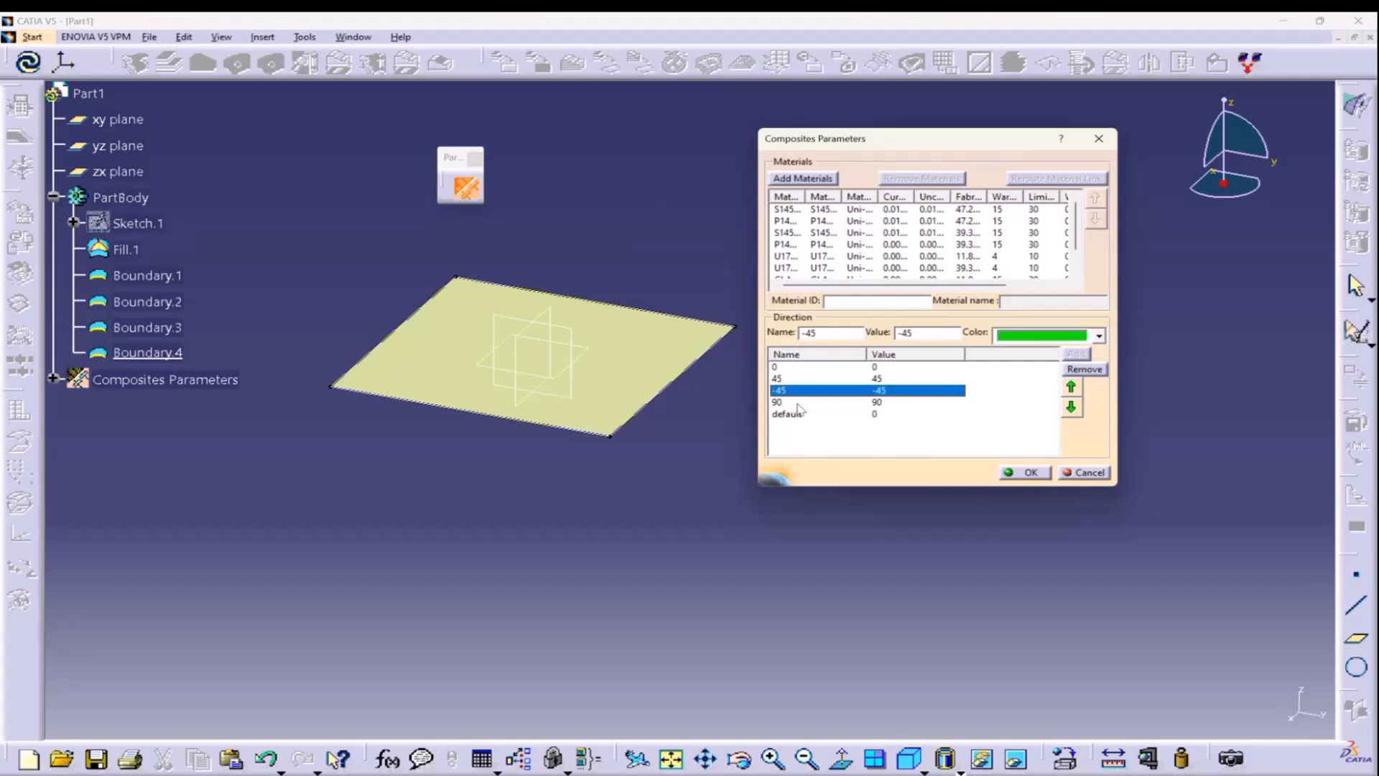
left_click(799, 404)
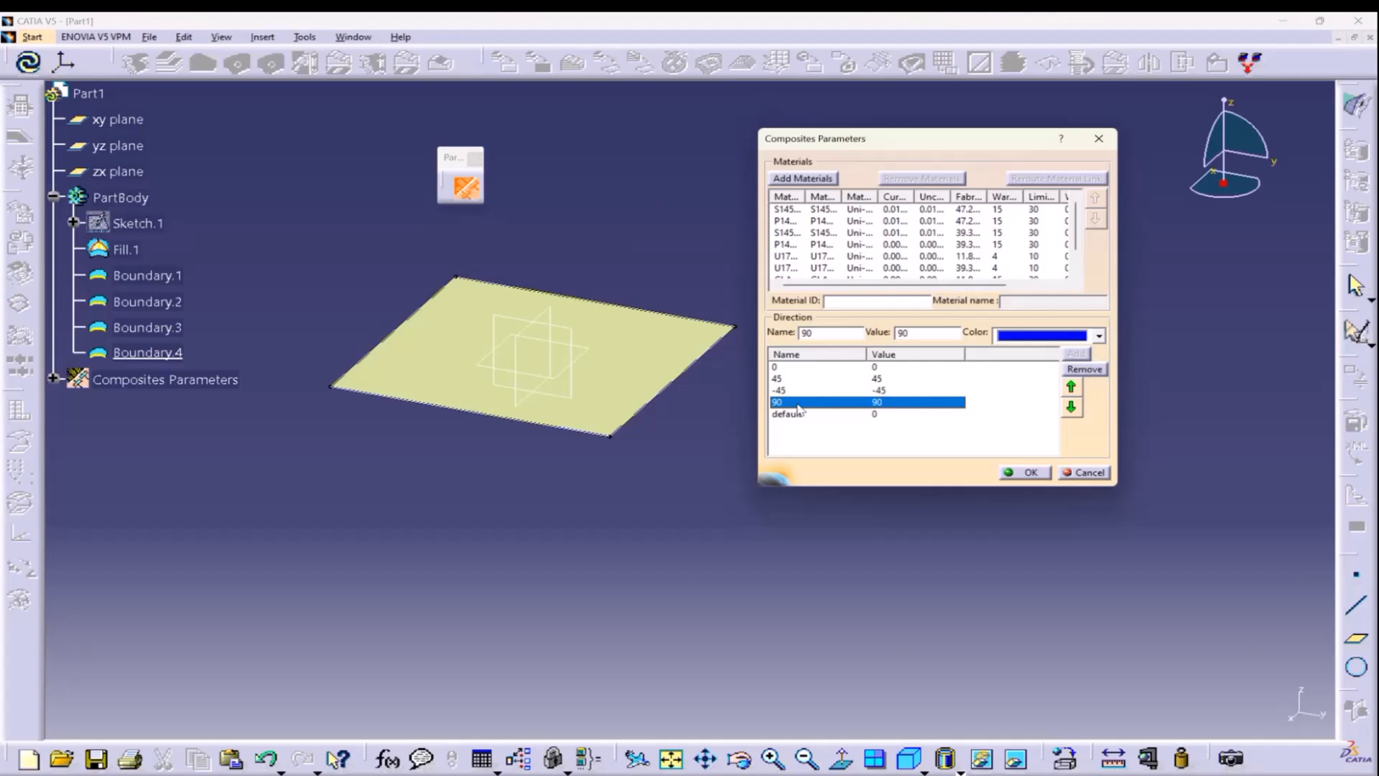
left_click(790, 378)
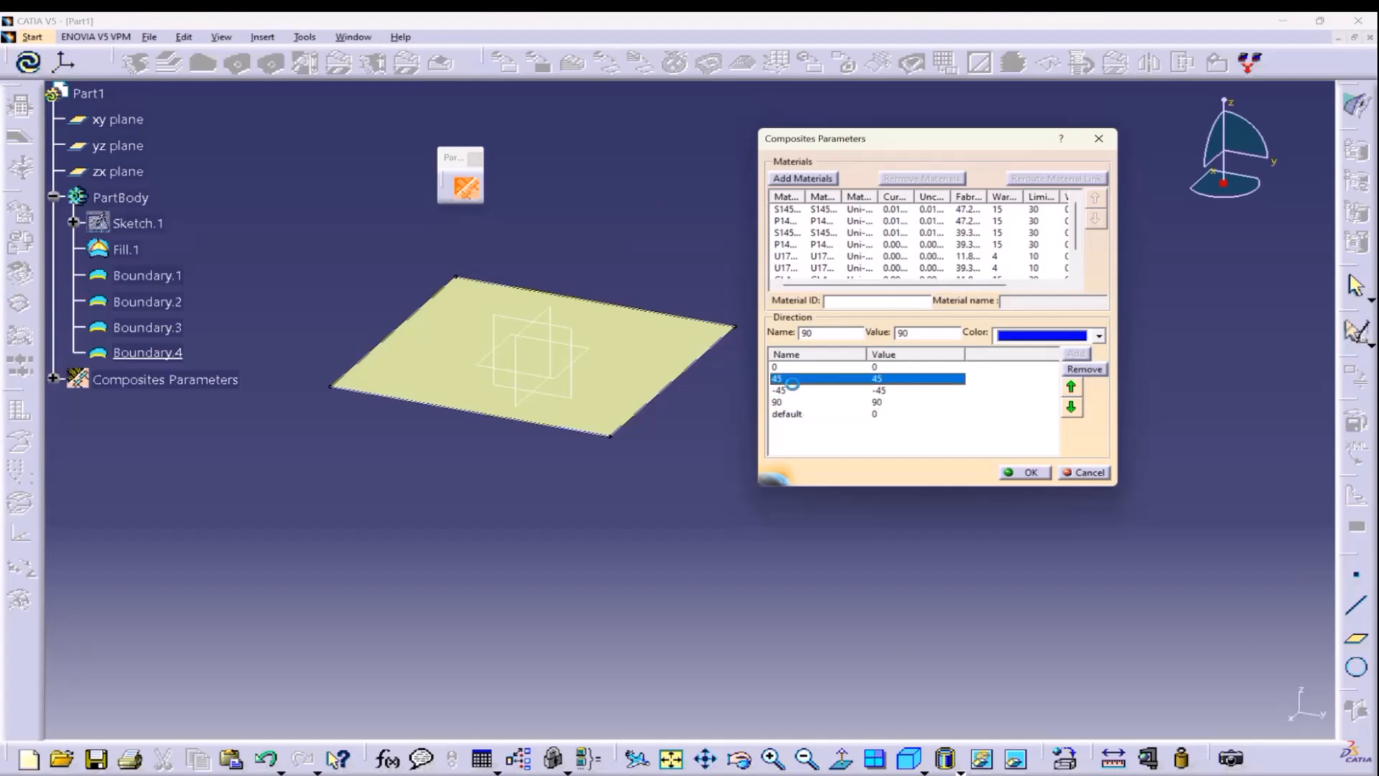
left_click(791, 390)
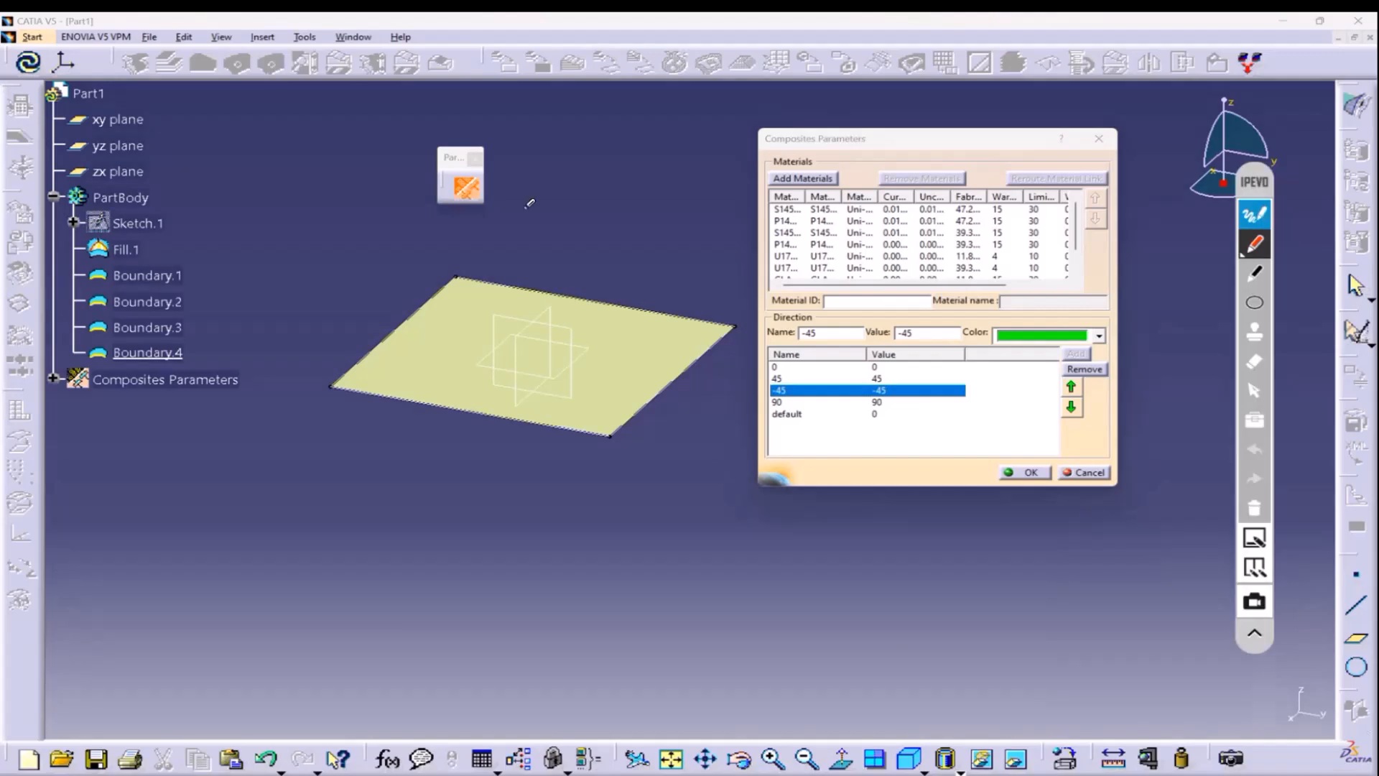
Draw a freehand screen annotation illustrating the 0, 90, 45 and -45 degree fiber directions over the work area.
mouse_move(248, 325)
left_mouse_down()
mouse_move(492, 344)
mouse_move(467, 363)
left_mouse_up()
left_click_drag(248, 191, 296, 208)
left_click_drag(533, 316, 527, 320)
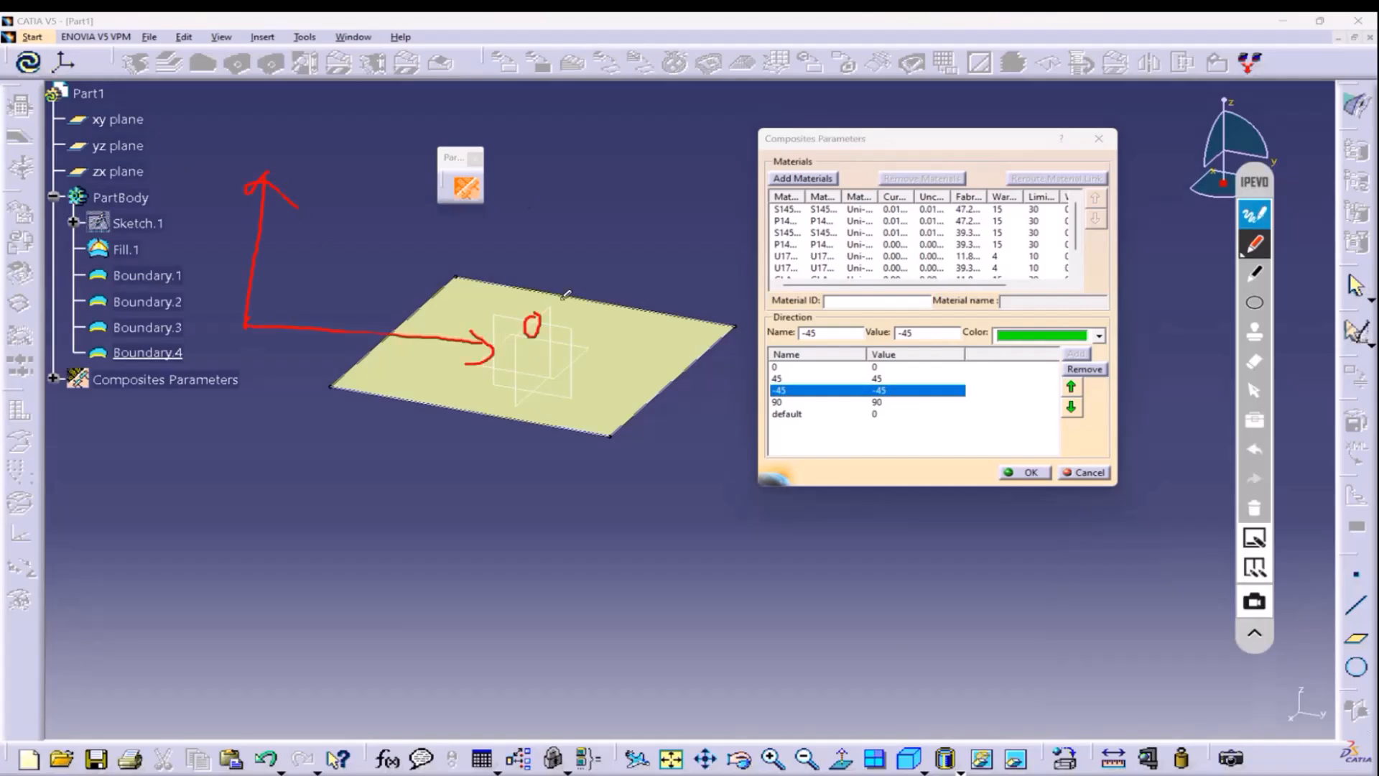
mouse_move(281, 124)
left_mouse_down()
mouse_move(294, 126)
mouse_move(286, 159)
left_mouse_up()
left_click_drag(326, 126, 359, 113)
left_click_drag(375, 217, 356, 312)
left_click_drag(443, 206, 411, 331)
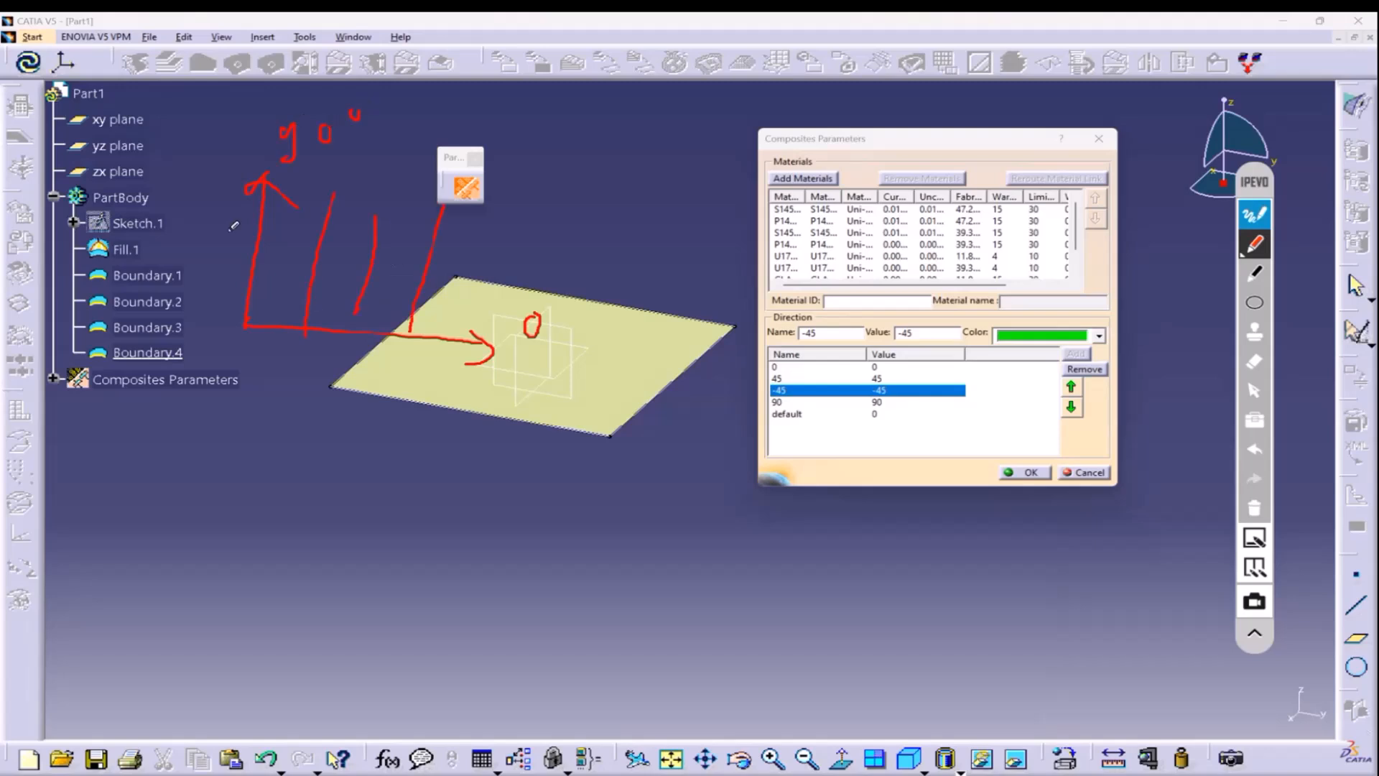
left_click_drag(251, 285, 494, 285)
left_click_drag(234, 312, 458, 314)
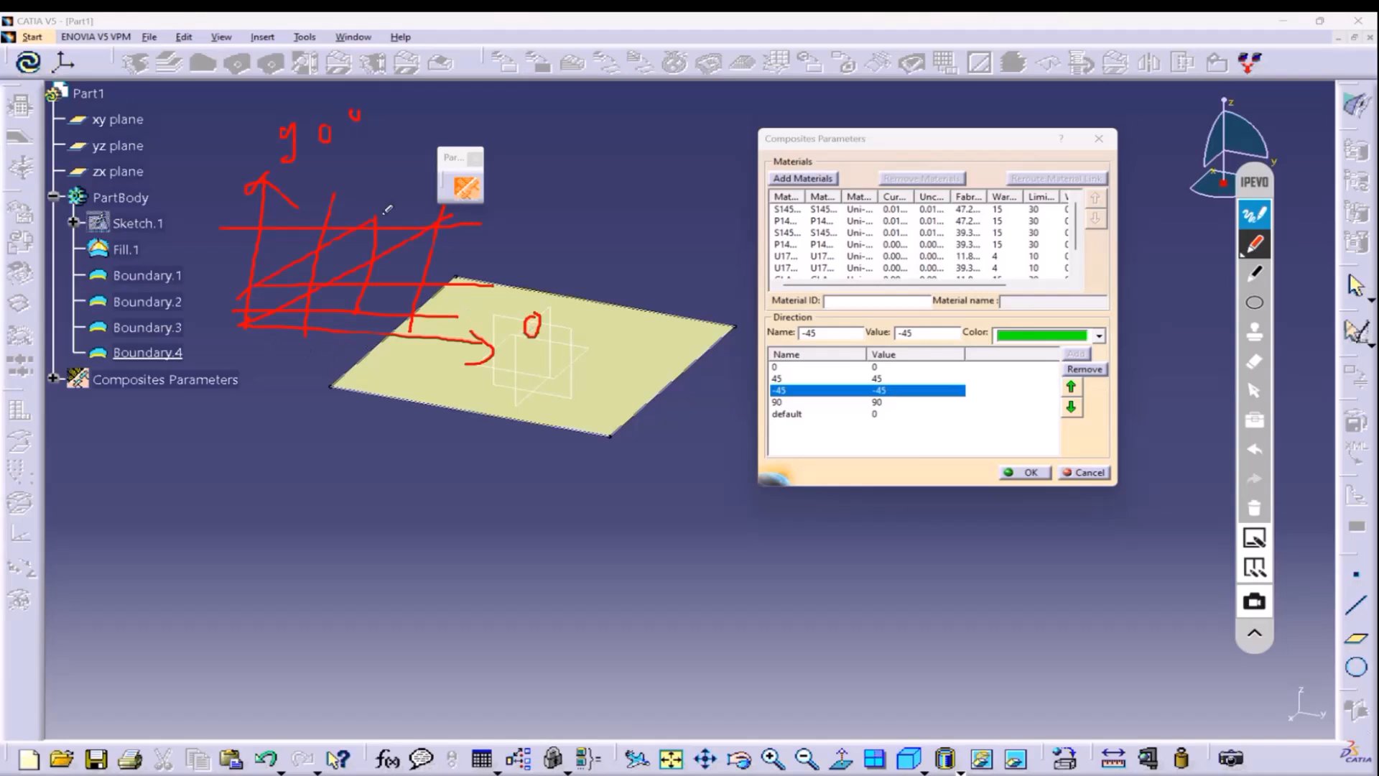
left_click_drag(418, 189, 252, 285)
left_click_drag(538, 232, 545, 232)
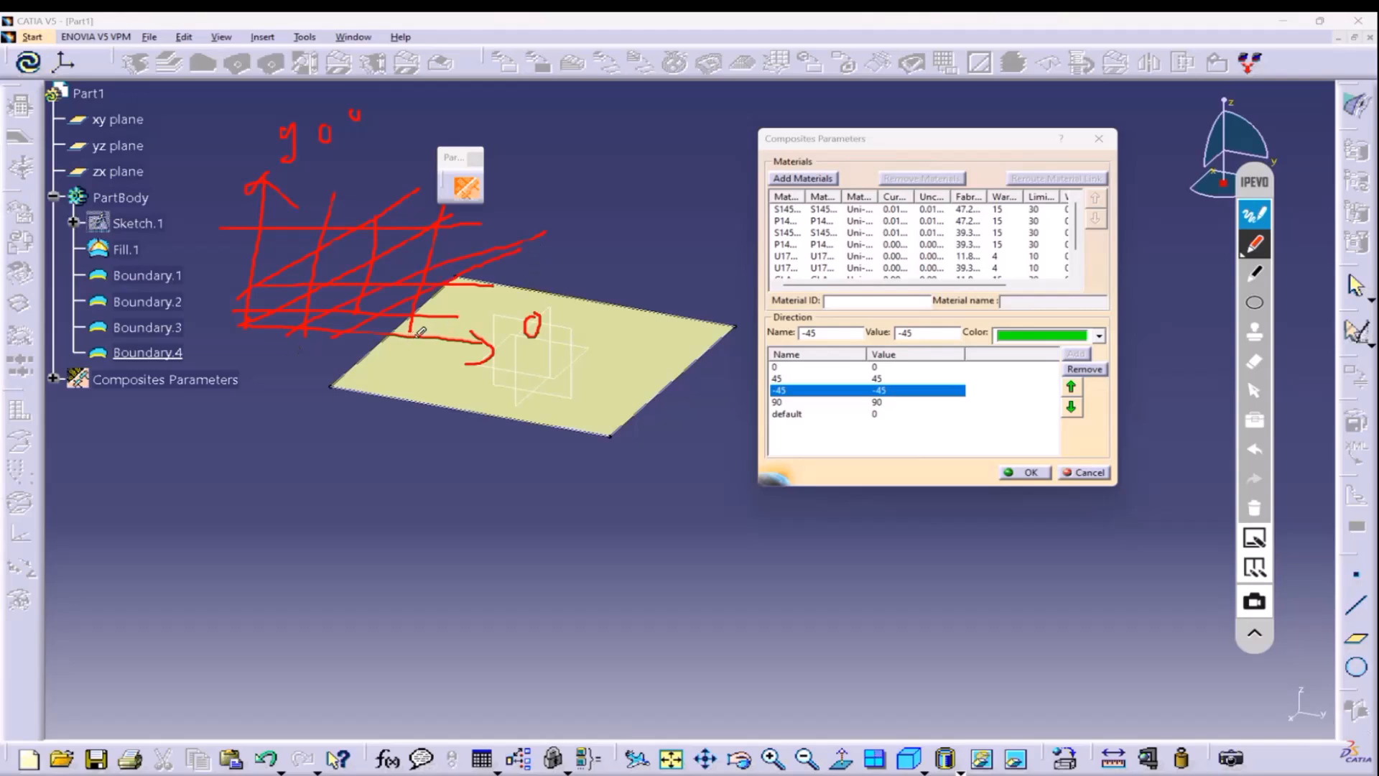
mouse_move(423, 335)
left_mouse_down()
mouse_move(265, 180)
mouse_move(436, 309)
mouse_move(335, 189)
left_mouse_up()
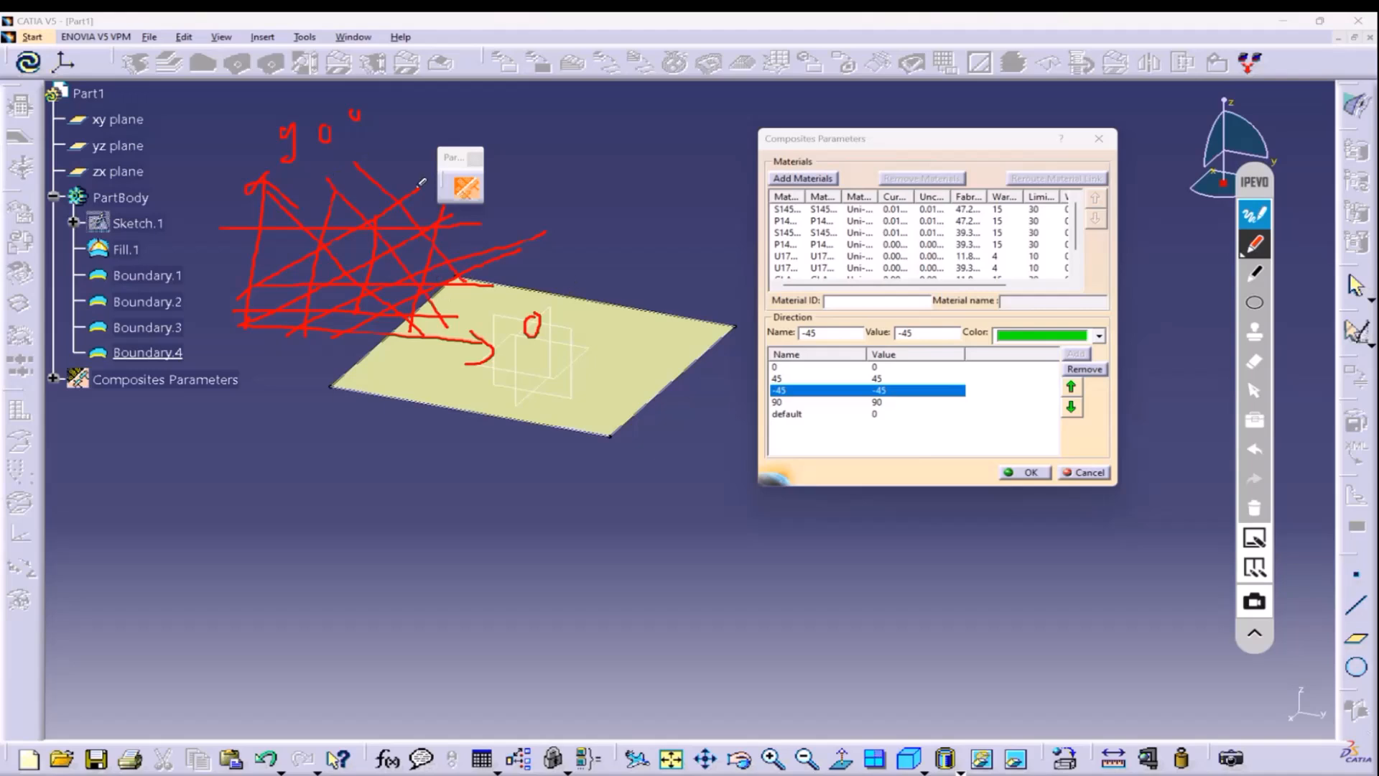
mouse_move(353, 344)
left_mouse_down()
mouse_move(465, 338)
mouse_move(514, 200)
mouse_move(320, 175)
mouse_move(267, 188)
left_mouse_up()
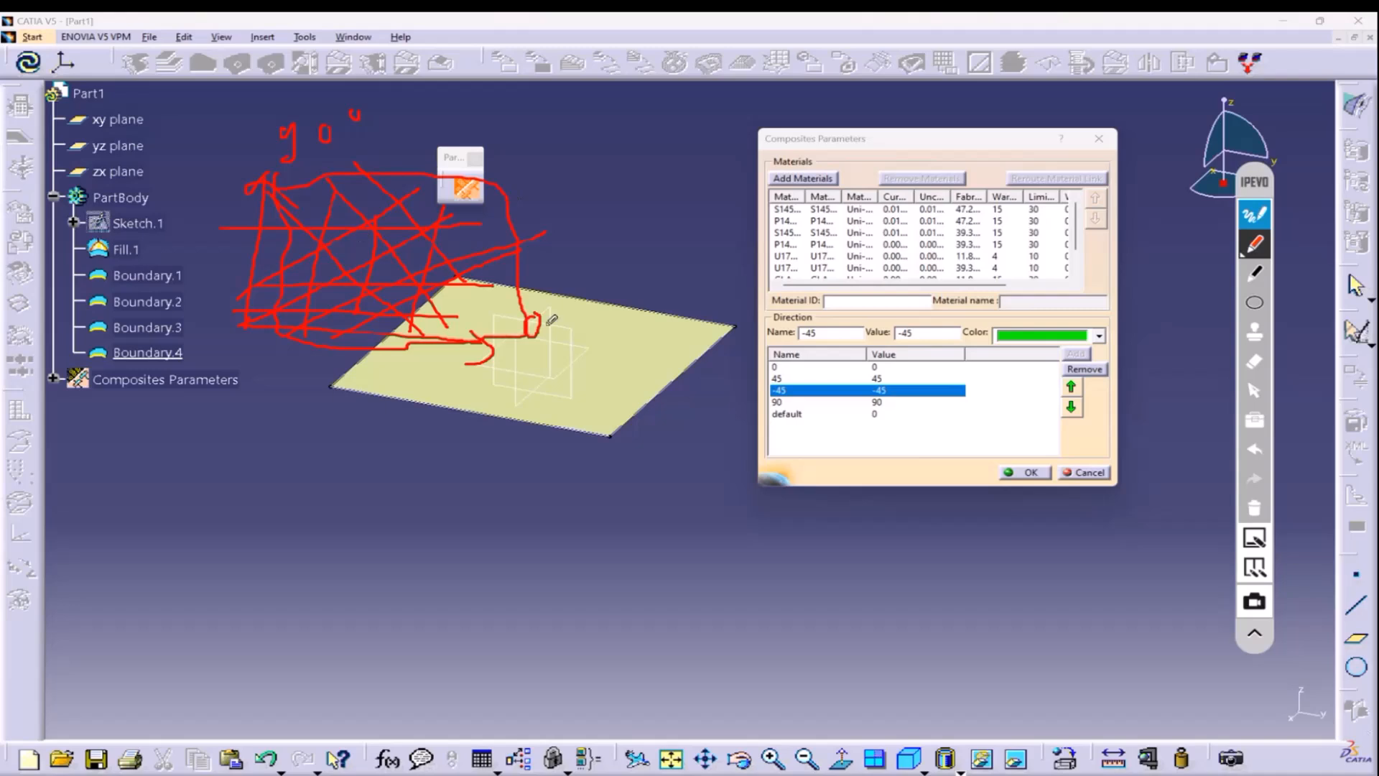
Leave the annotation drawing mode and confirm the composites parameters definition.
left_click(1252, 221)
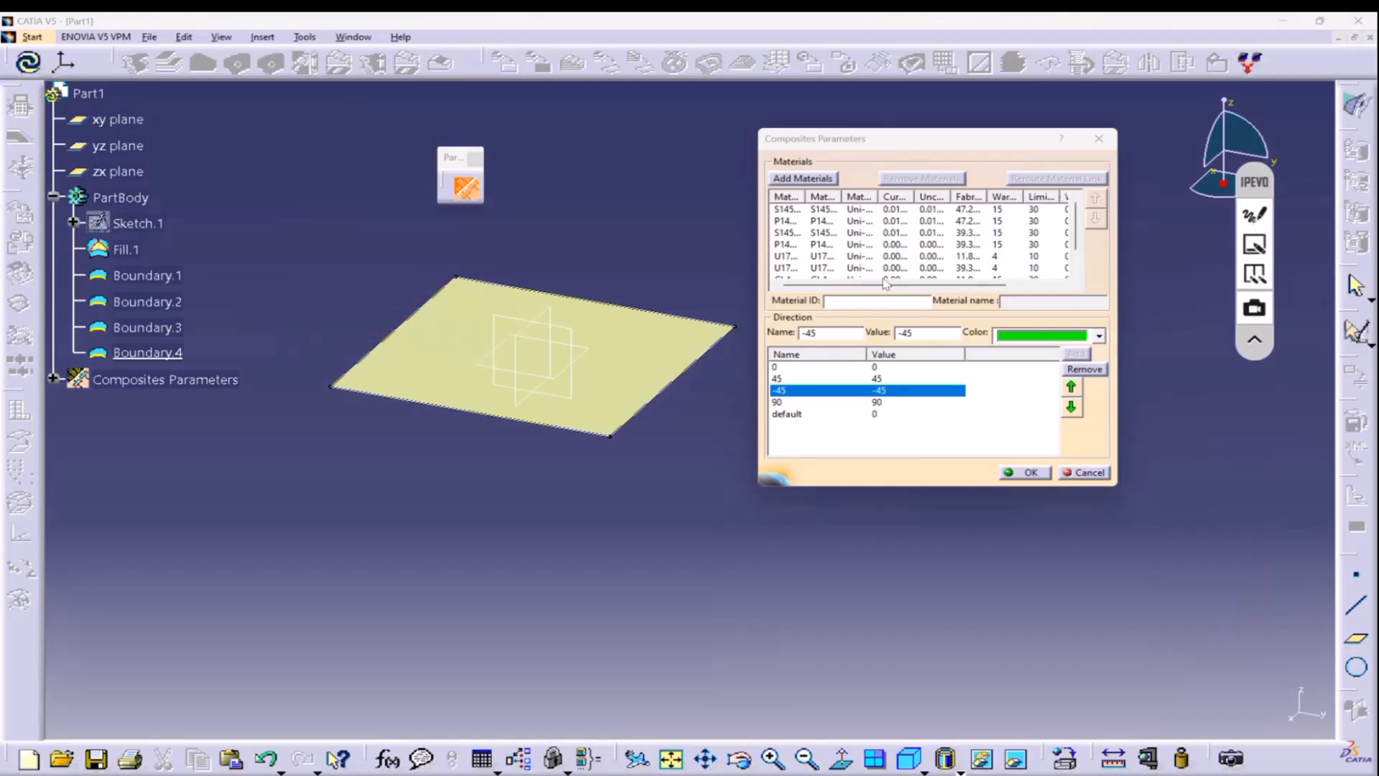
left_click(1025, 474)
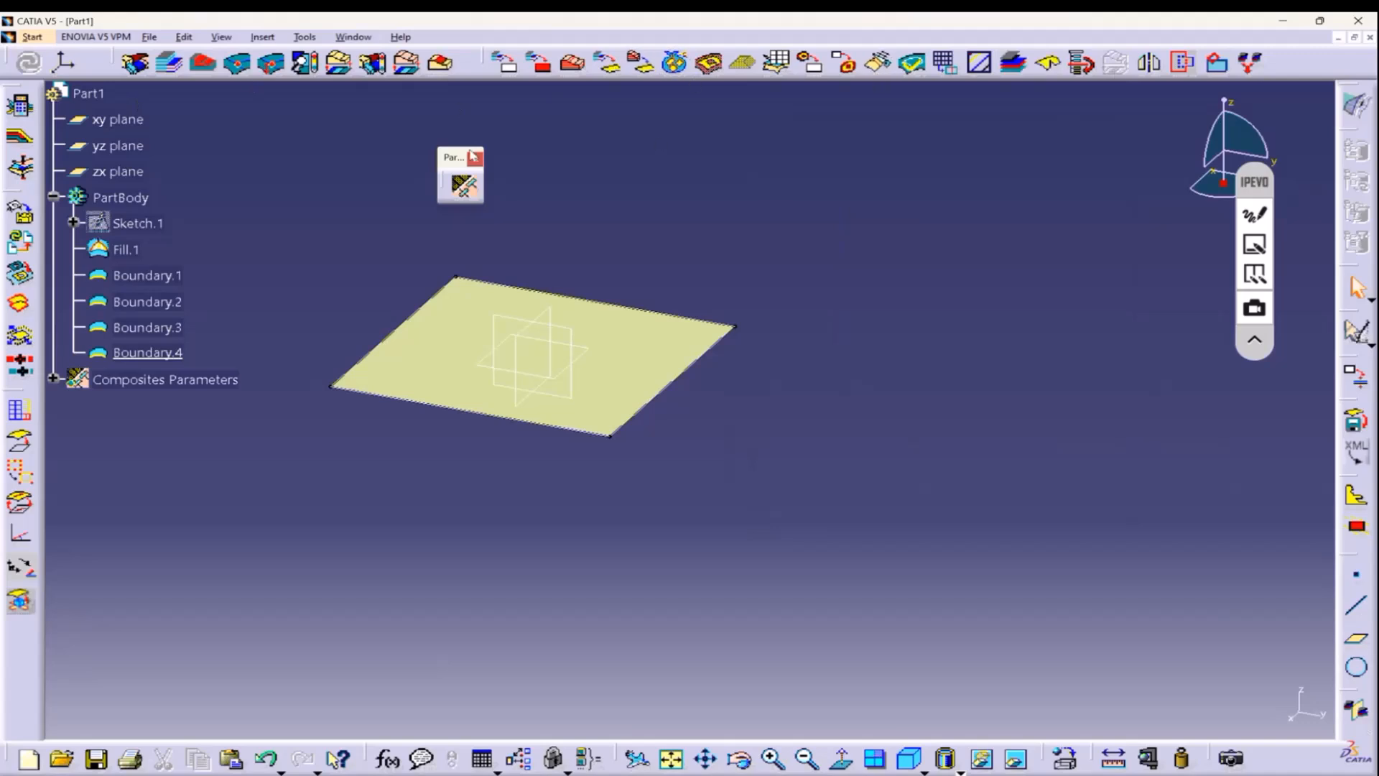
Undock the Preliminary Design, Plies and Analysis toolbars into the work area and move the floating Parameters toolbar below Plies.
left_click_drag(113, 63, 622, 216)
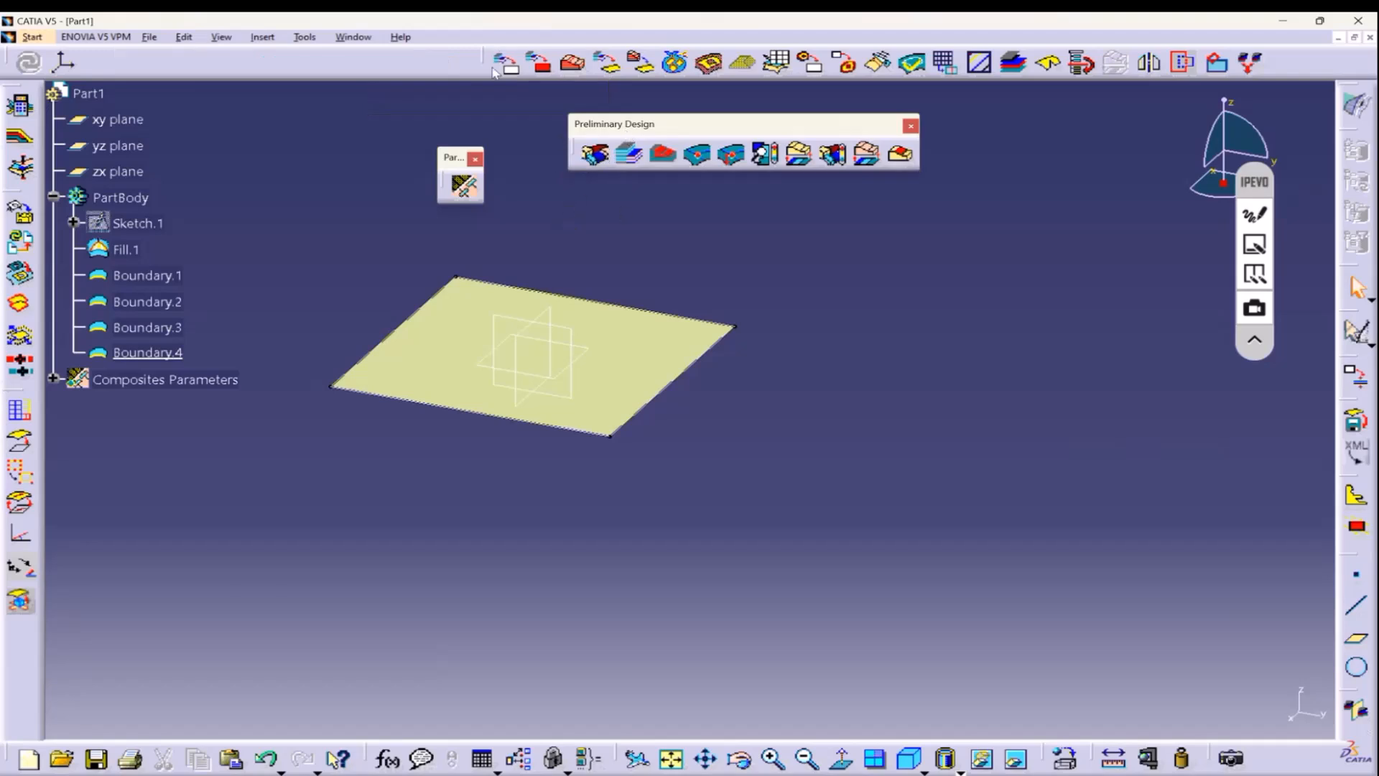
left_click_drag(486, 63, 440, 242)
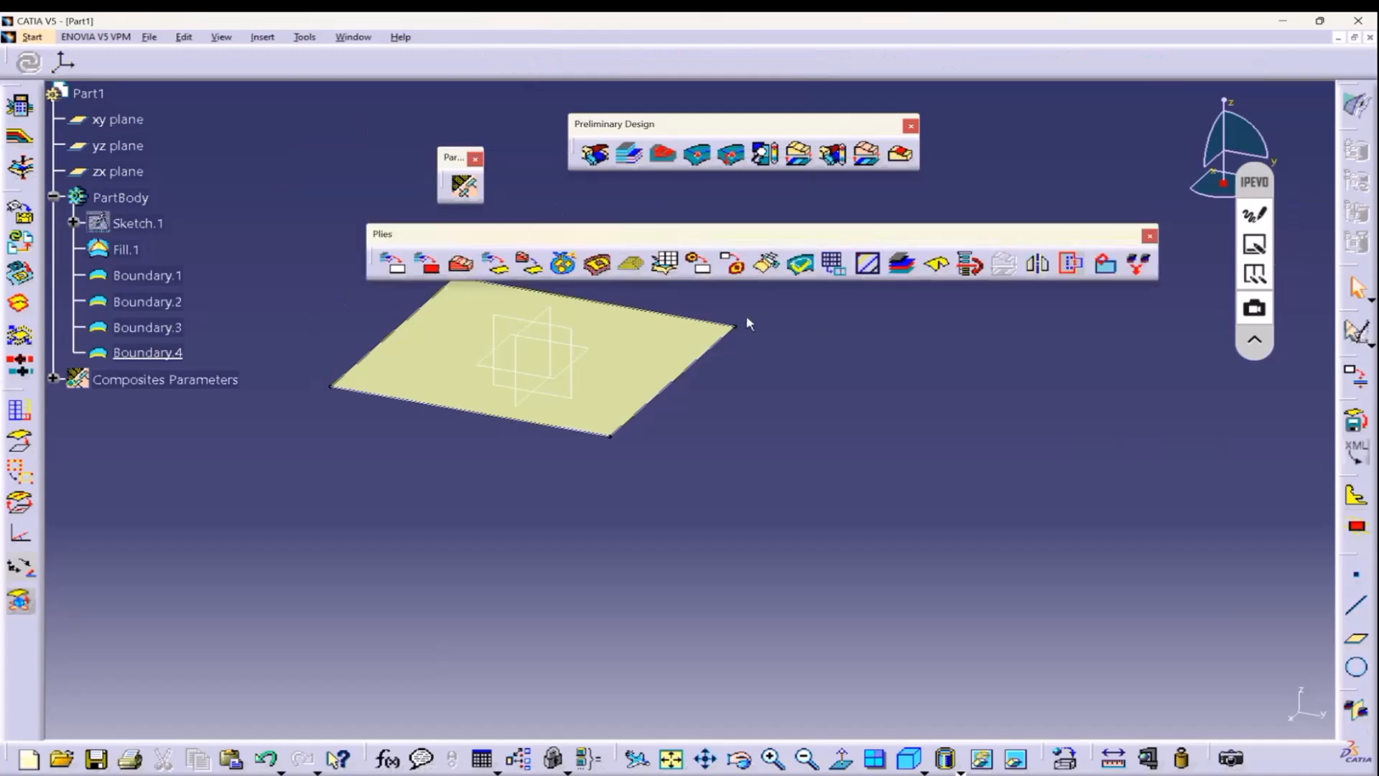
left_click_drag(457, 157, 344, 302)
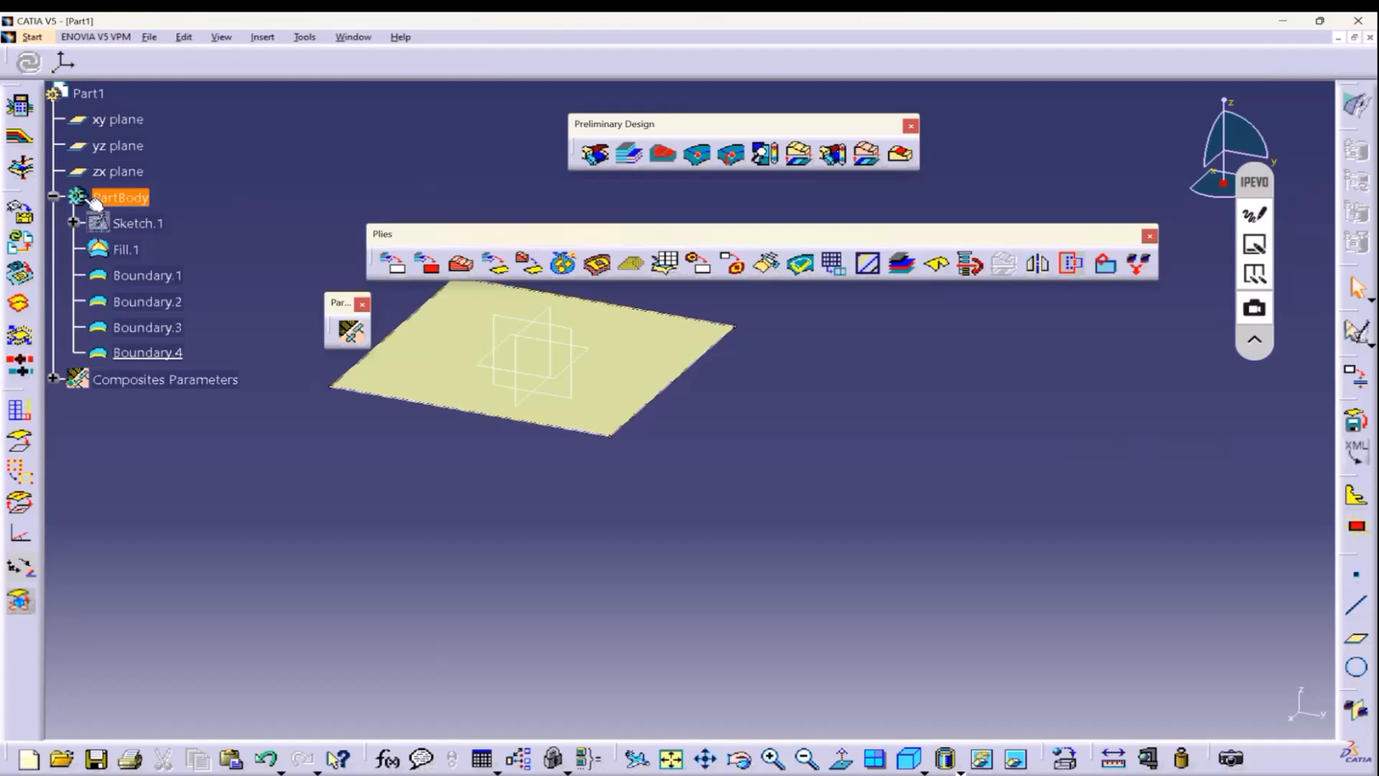
left_click_drag(20, 89, 915, 343)
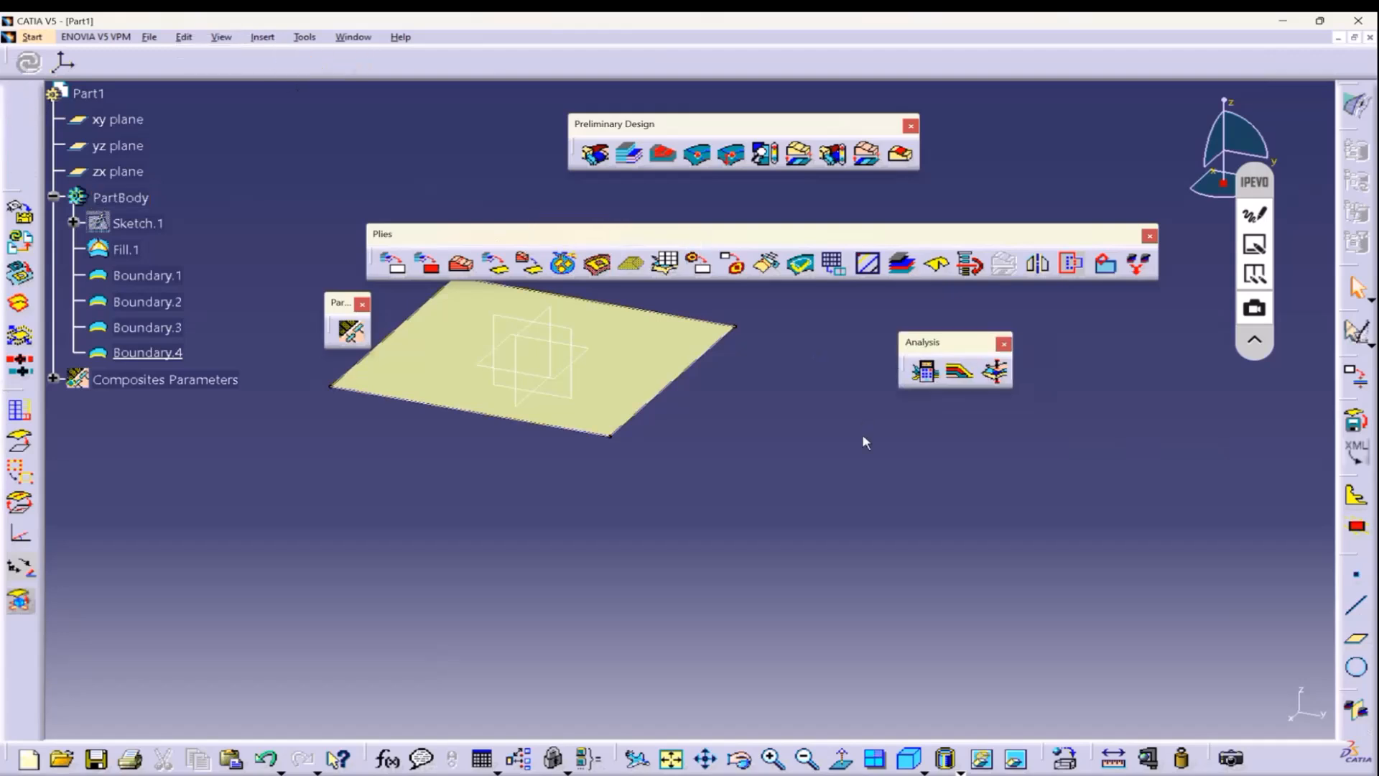
Undock the Manufacturing, Flattening, Data Export and import toolbars and float them below the Analysis and Plies toolbars.
left_click_drag(19, 200, 832, 433)
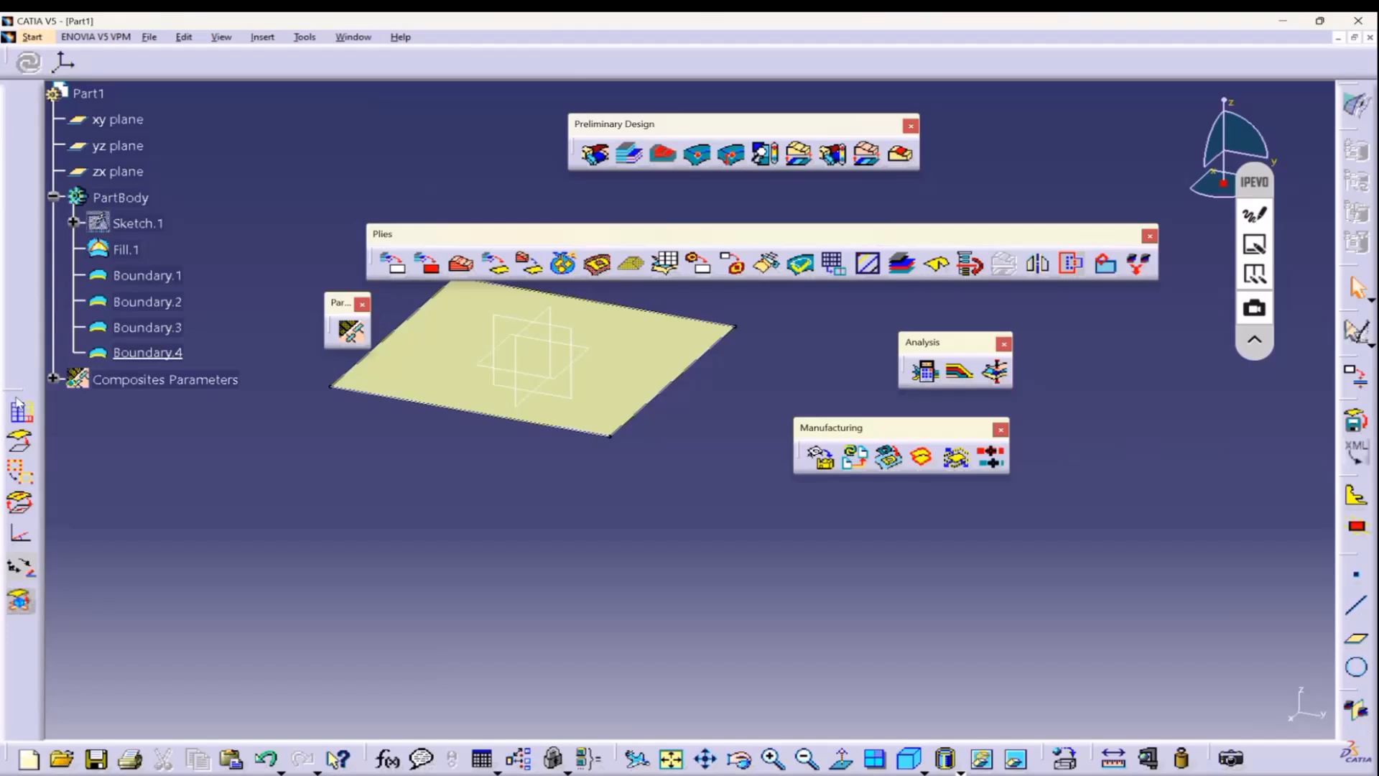
left_click_drag(19, 400, 415, 63)
left_click_drag(415, 63, 555, 557)
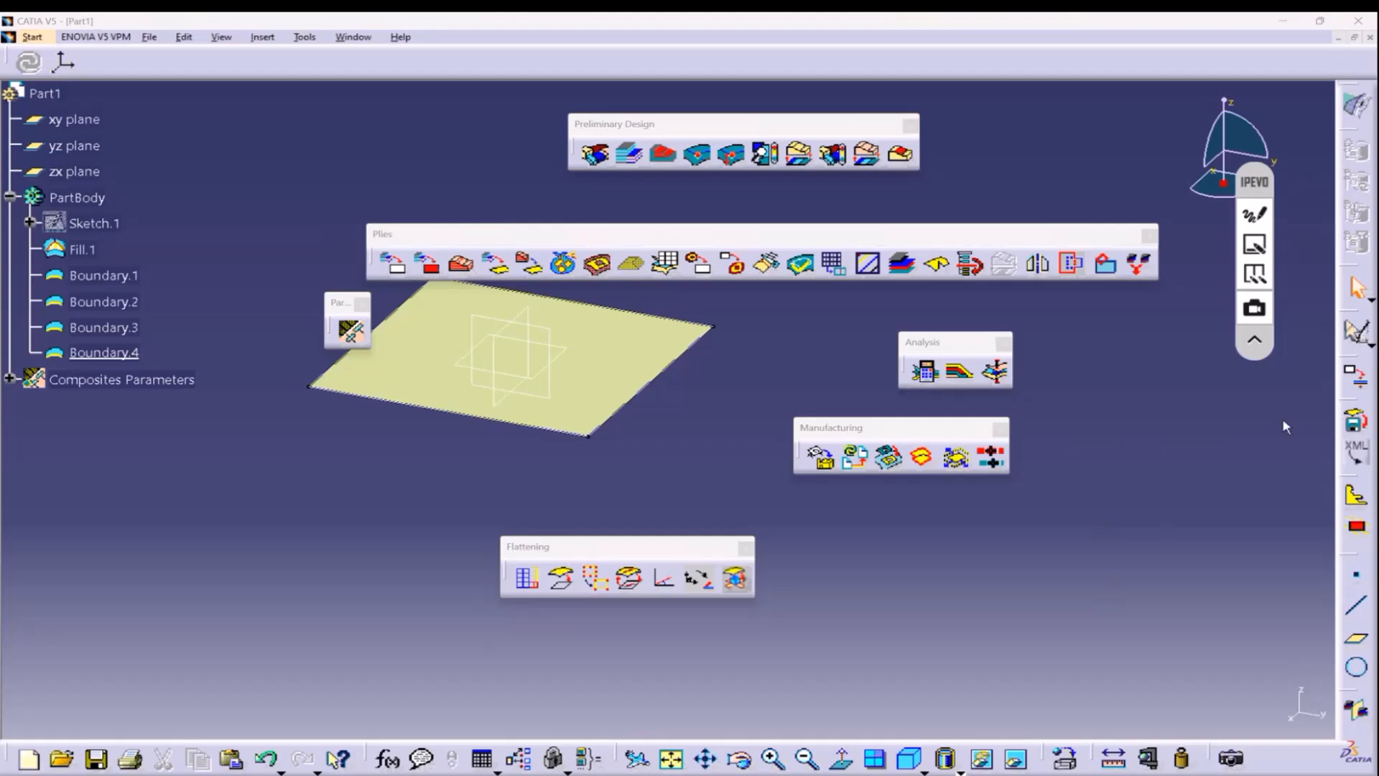
left_click_drag(1354, 401, 696, 463)
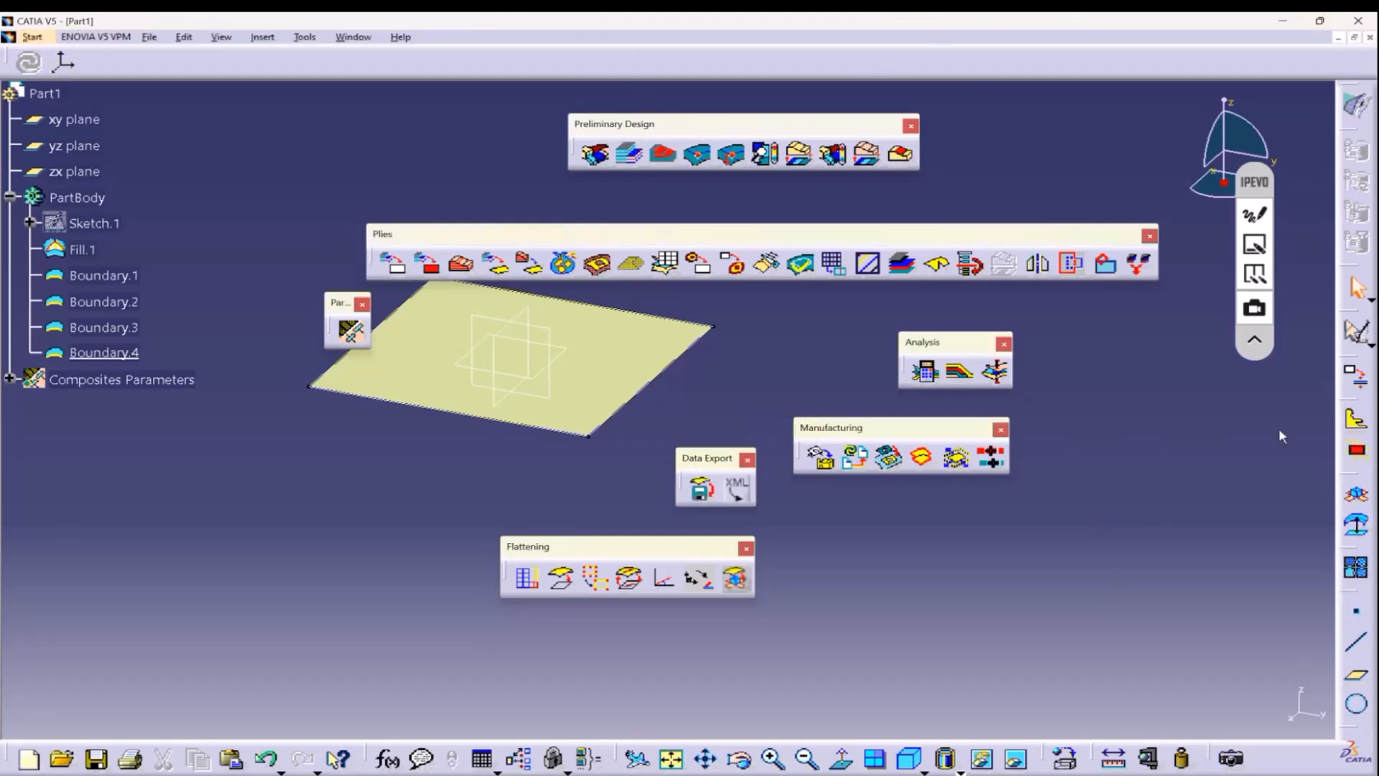
left_click_drag(1363, 385, 1112, 372)
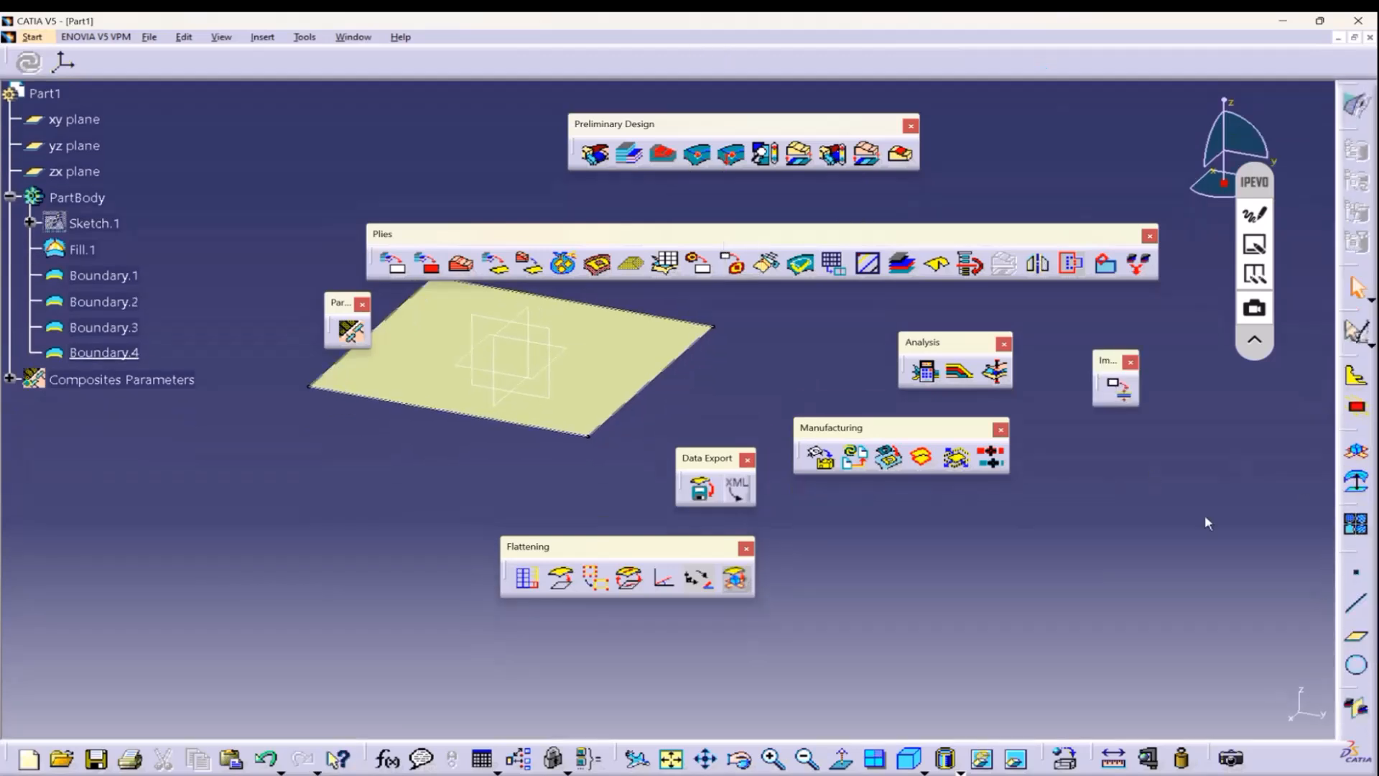
Dock the floating composites toolbars back along the window edges to clear the work area.
left_click_drag(384, 237, 206, 118)
left_click_drag(474, 76, 5, 90)
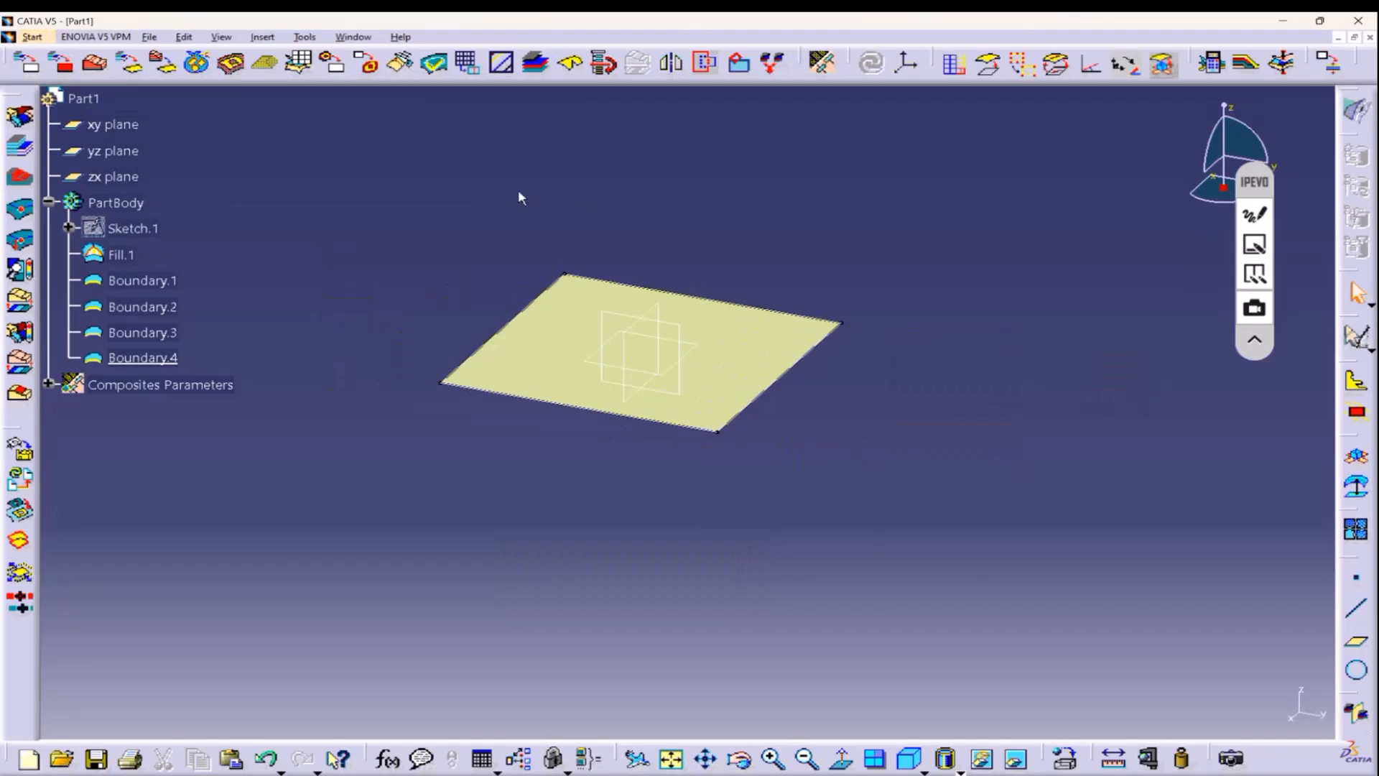
Start a zones group definition and assign the Fill.1 surface as its support.
middle_click_drag(488, 257, 525, 218)
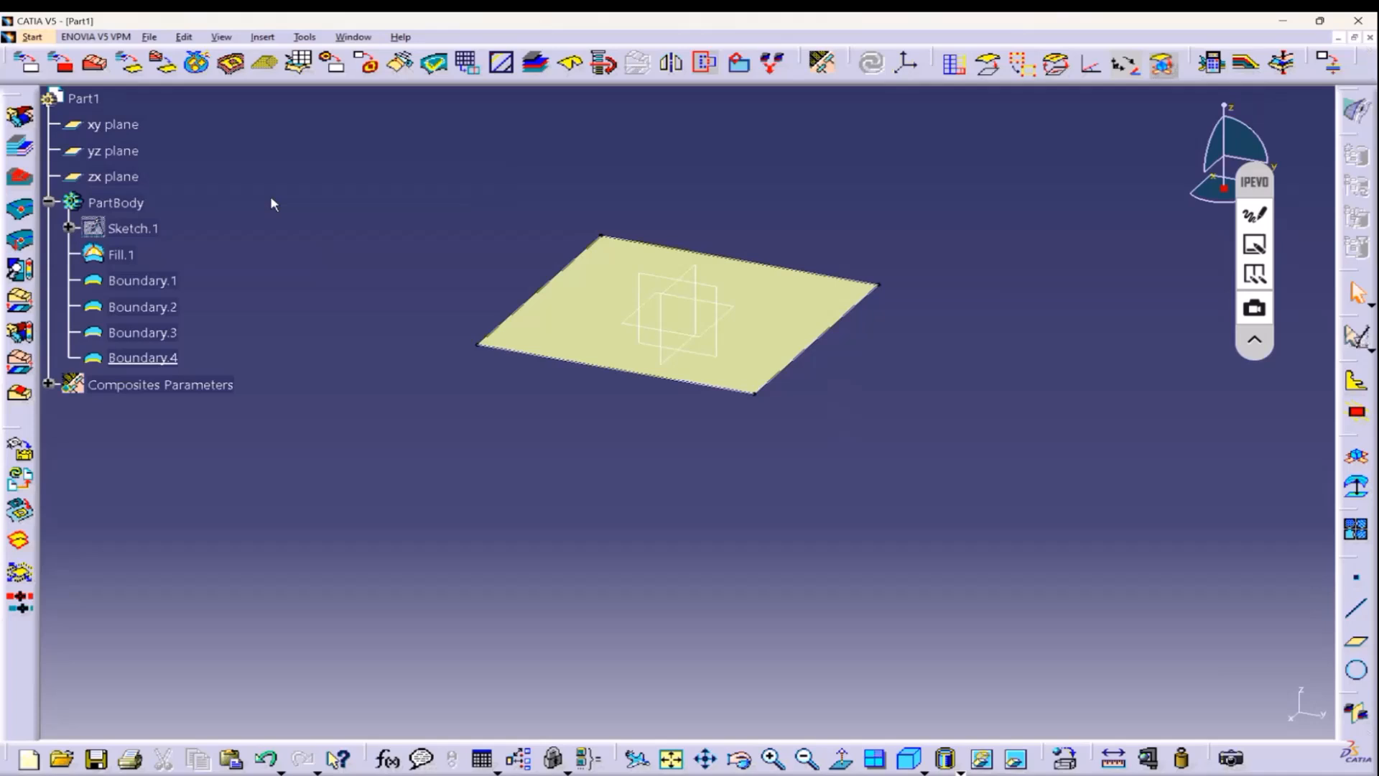
left_click(22, 119)
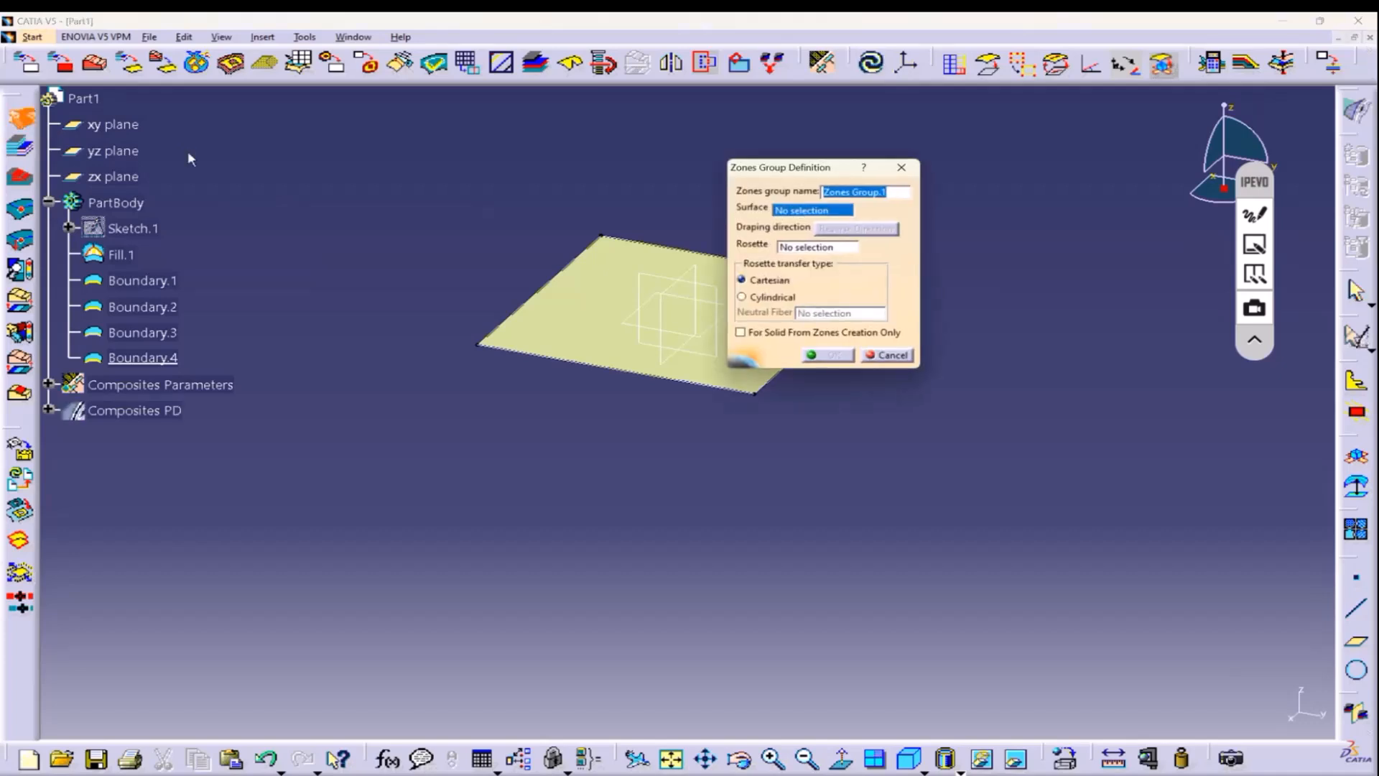
middle_click_drag(386, 220, 275, 237)
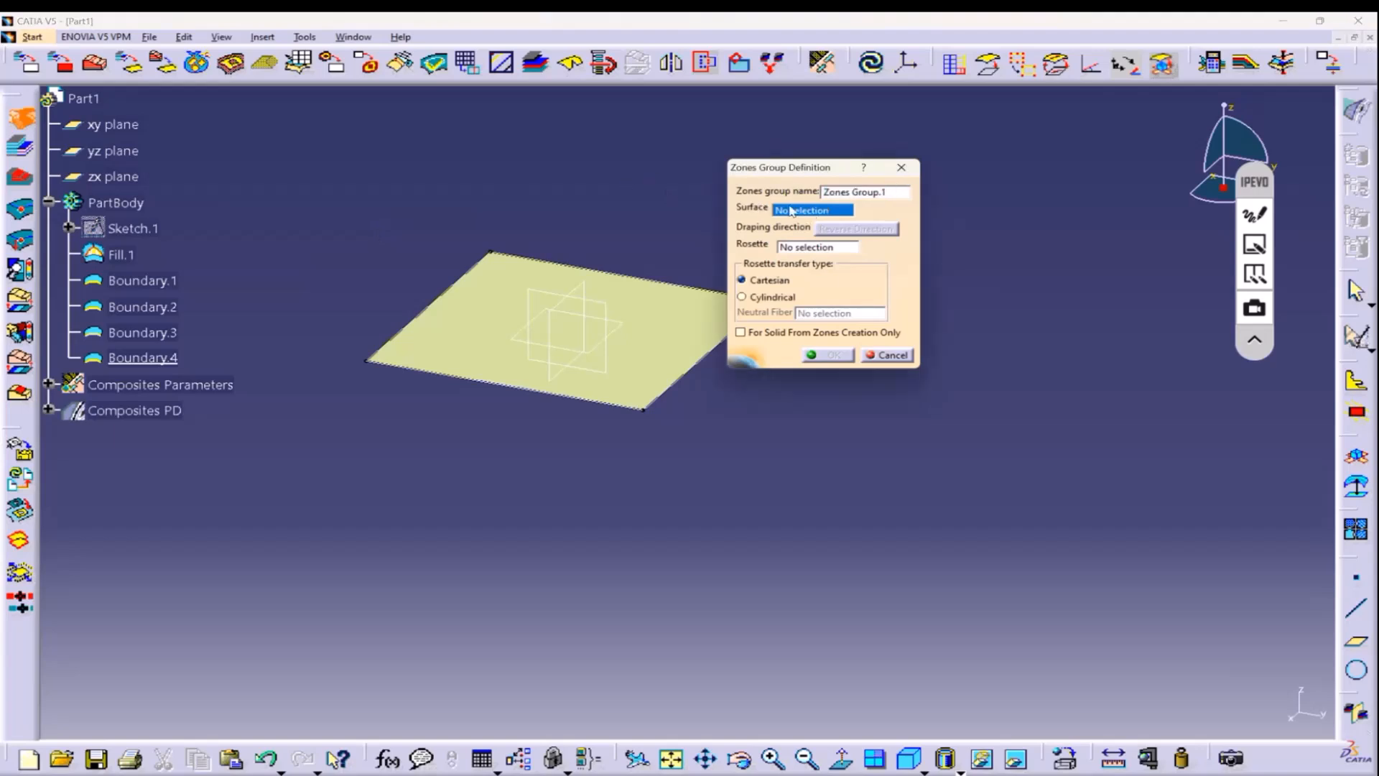
left_click(690, 318)
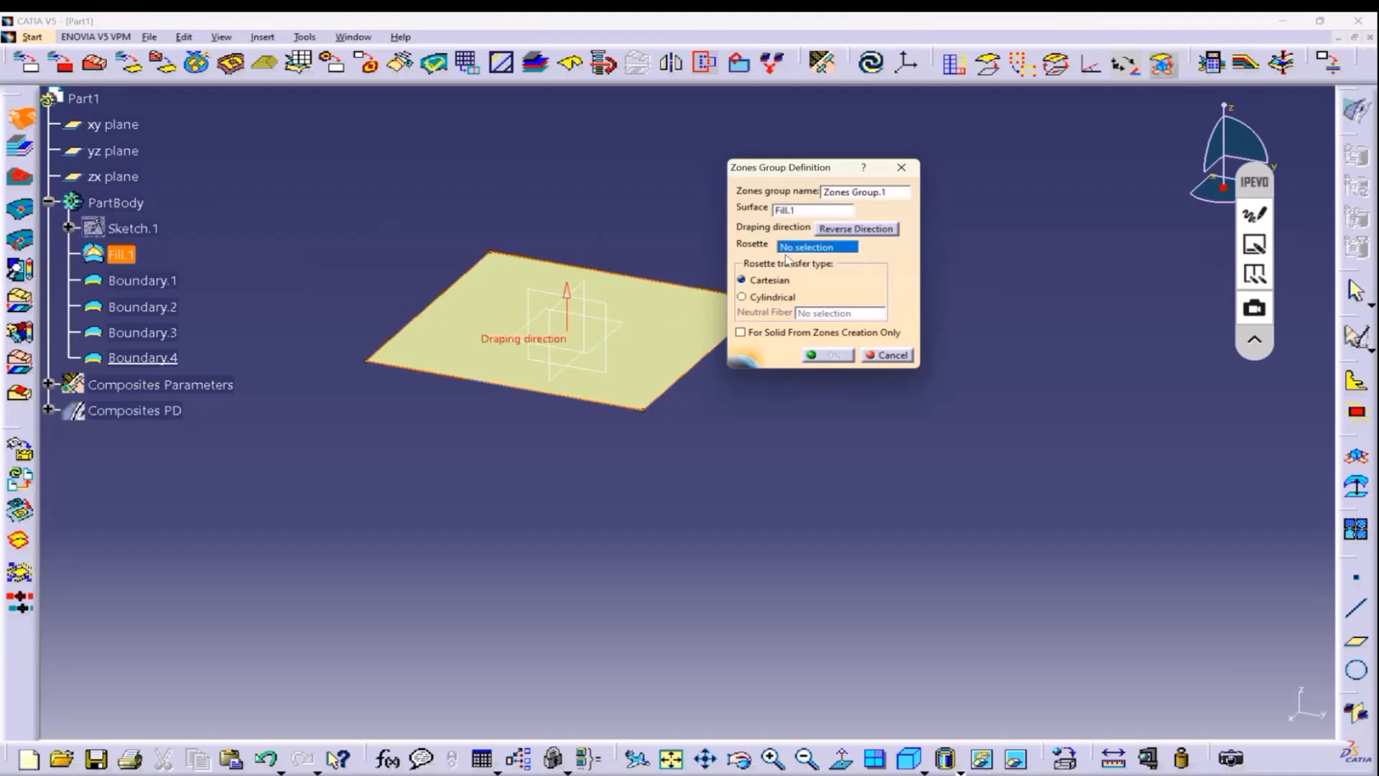
Try reversing the zones group's draping direction and return it to pointing upward.
left_click(830, 236)
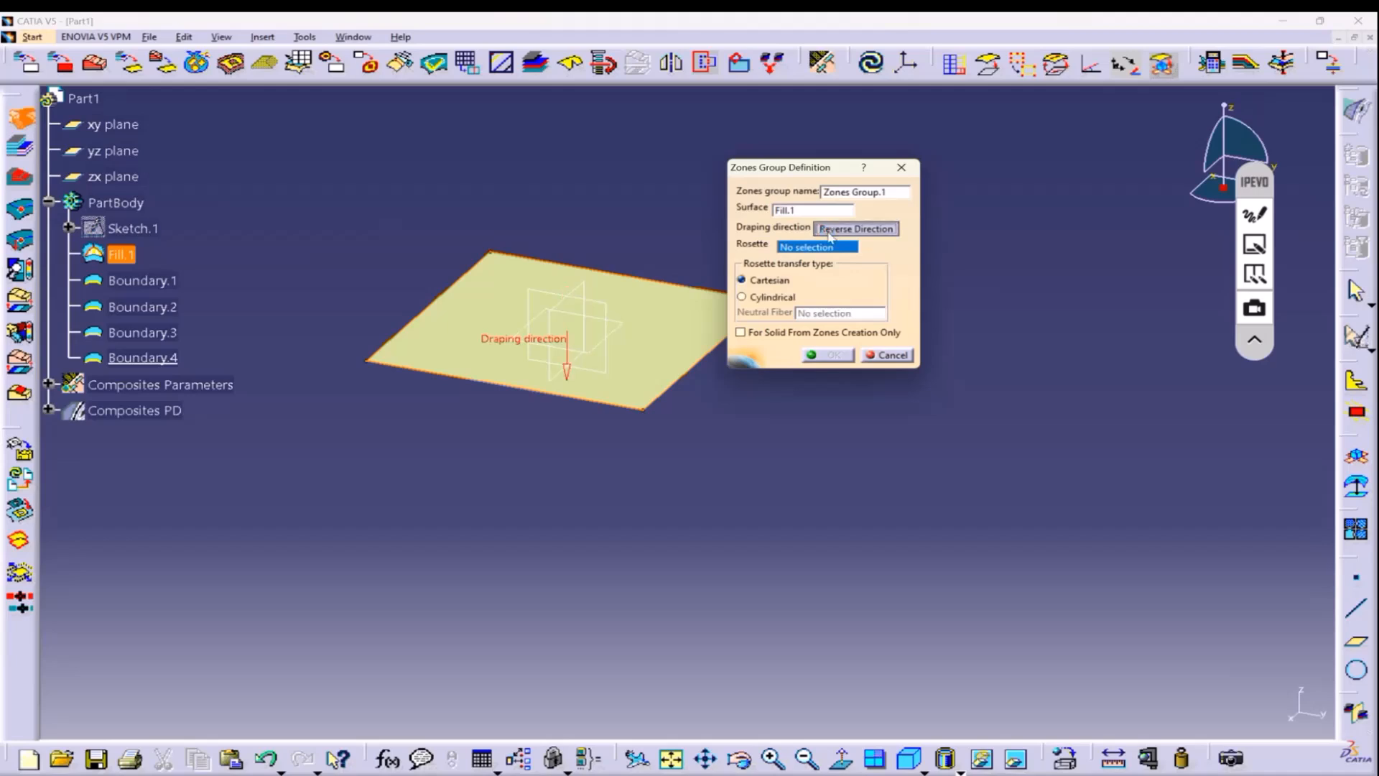
left_click(828, 234)
left_click(828, 231)
left_click(828, 230)
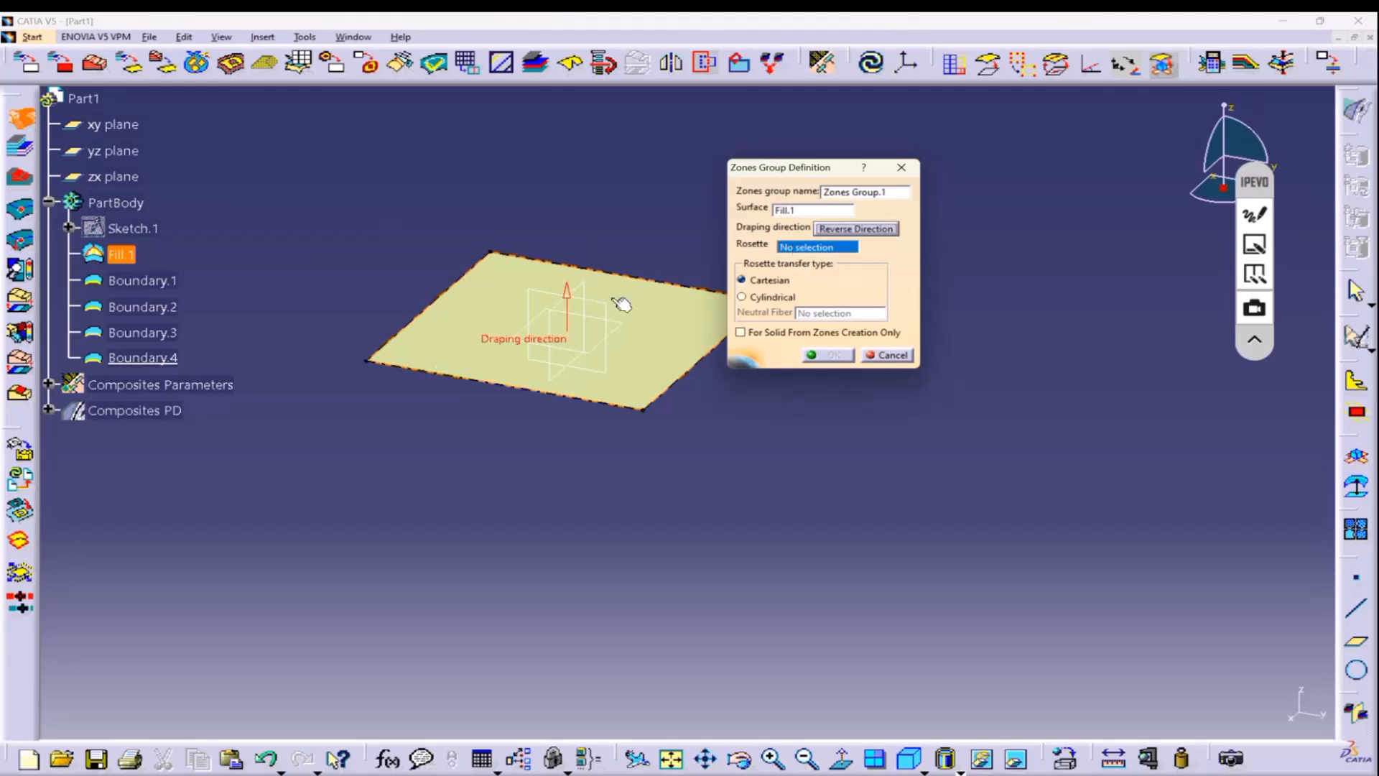
right_click(816, 248)
left_click(837, 258)
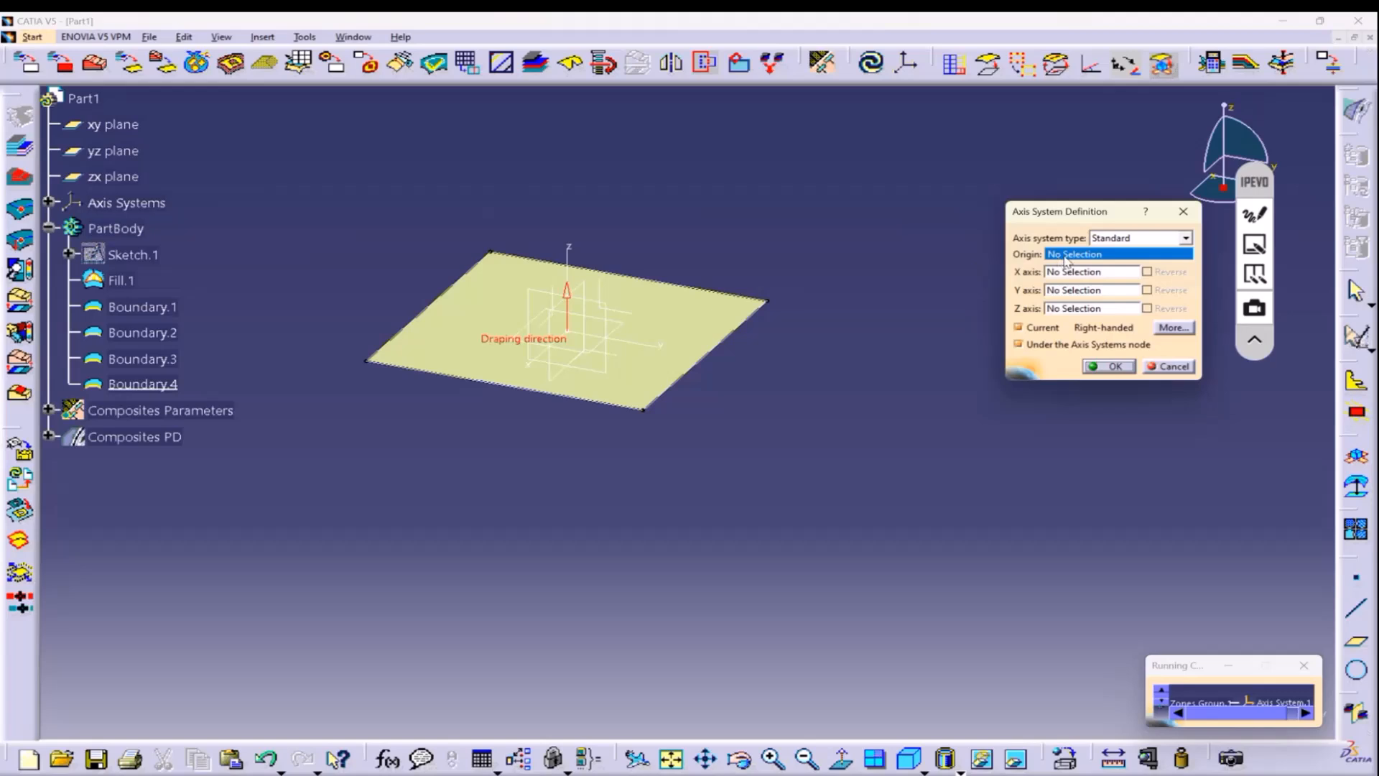
left_click(1197, 579)
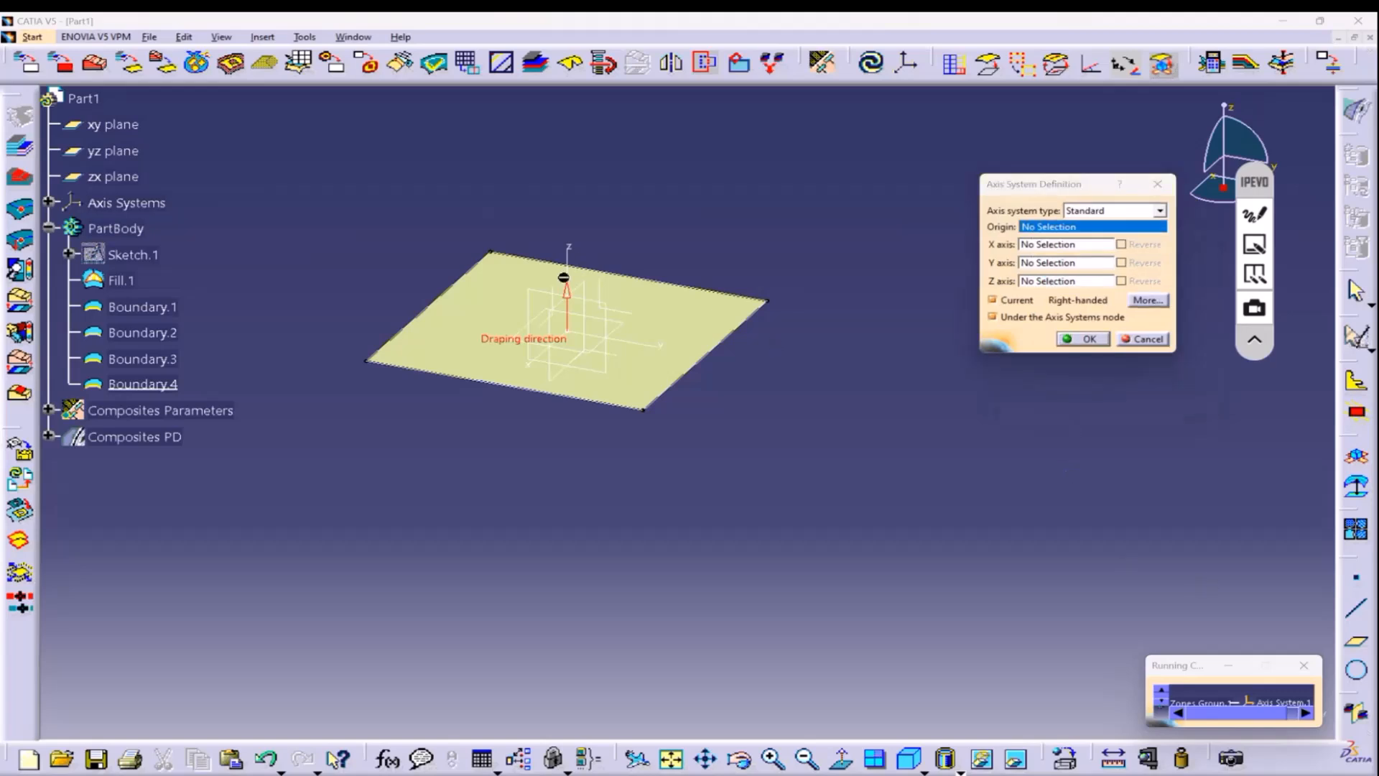
left_click(492, 254)
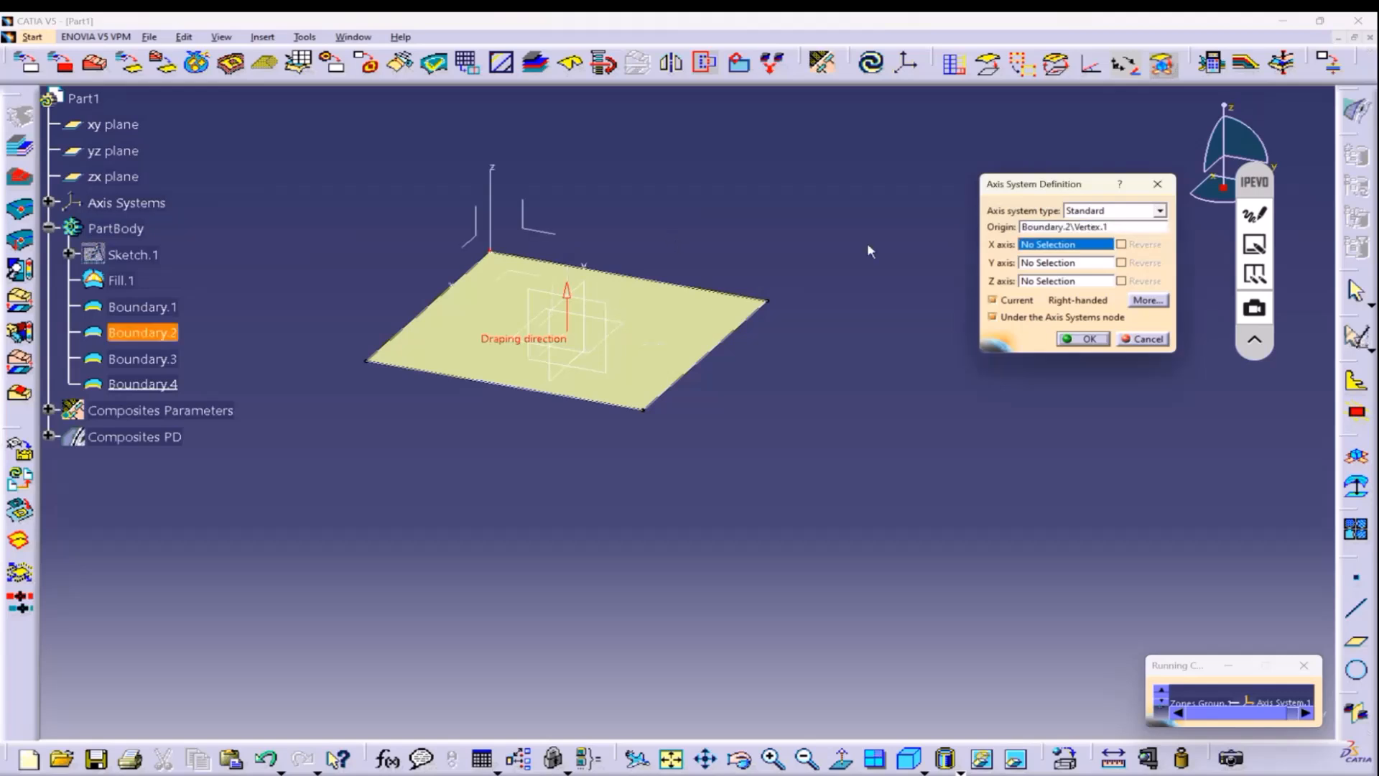
left_click(1159, 211)
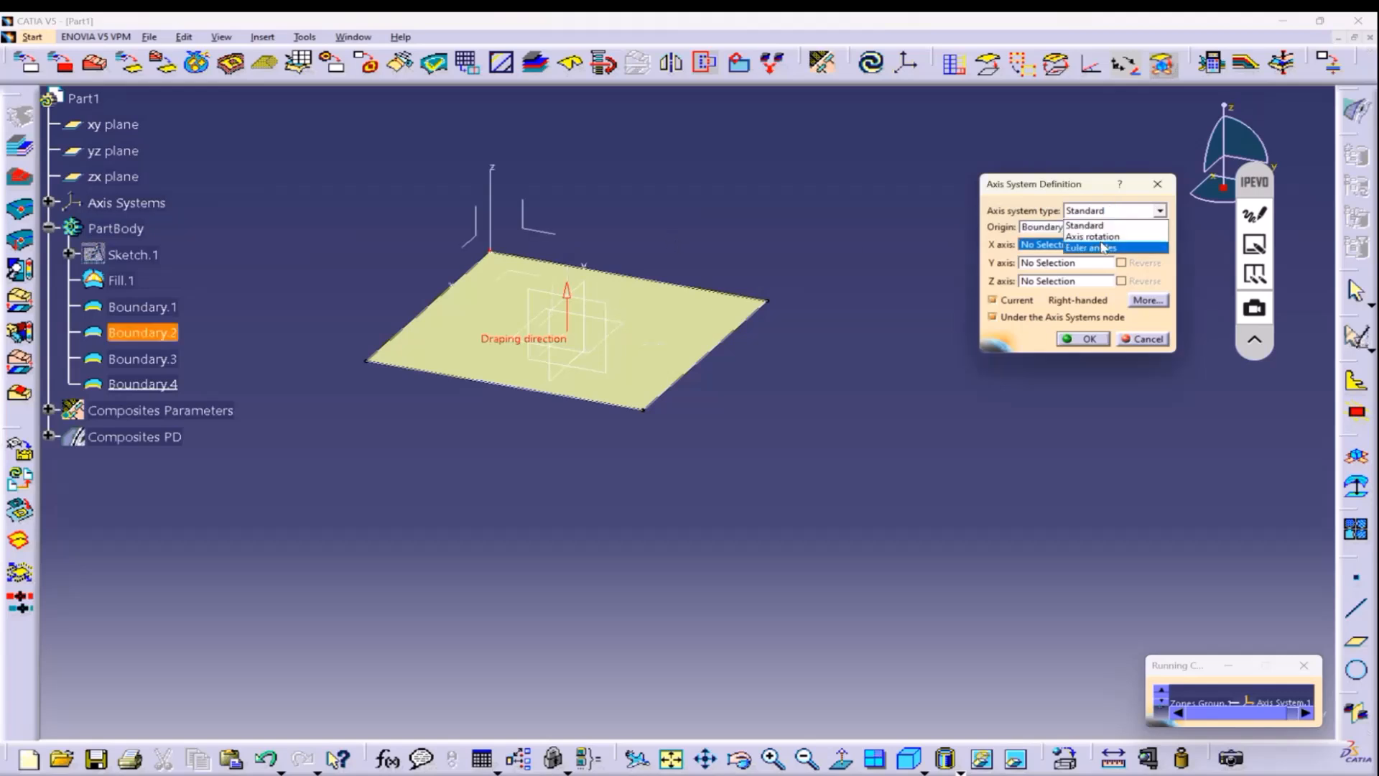
left_click(1085, 225)
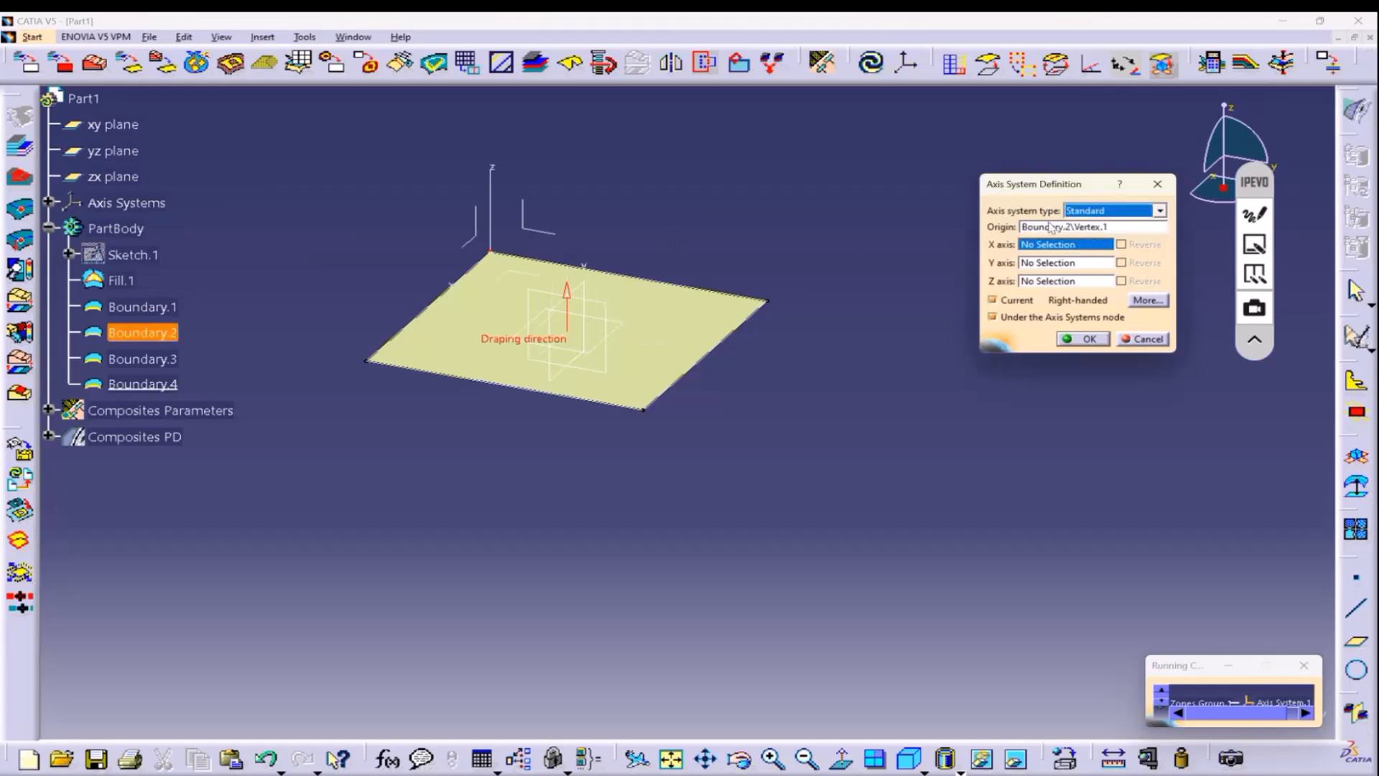
left_click(1055, 266)
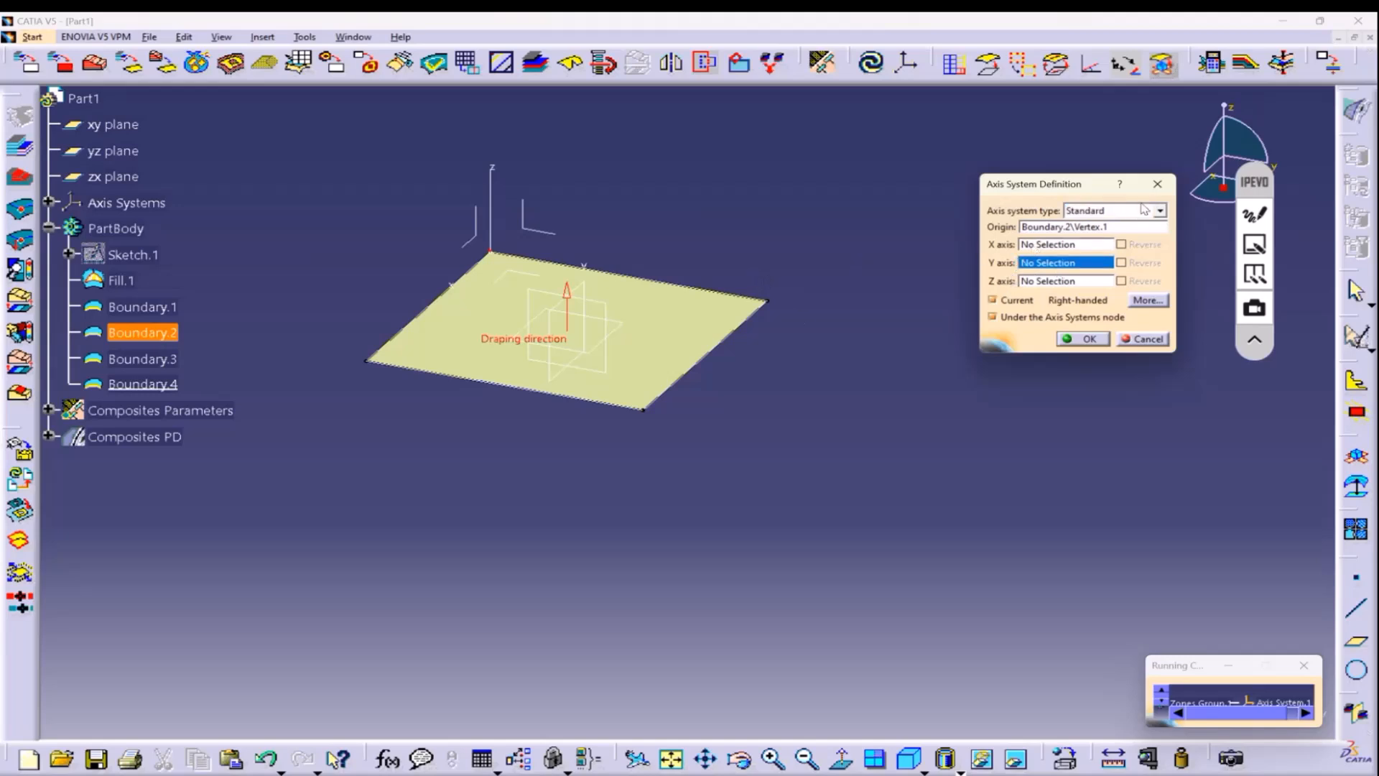
right_click(1077, 228)
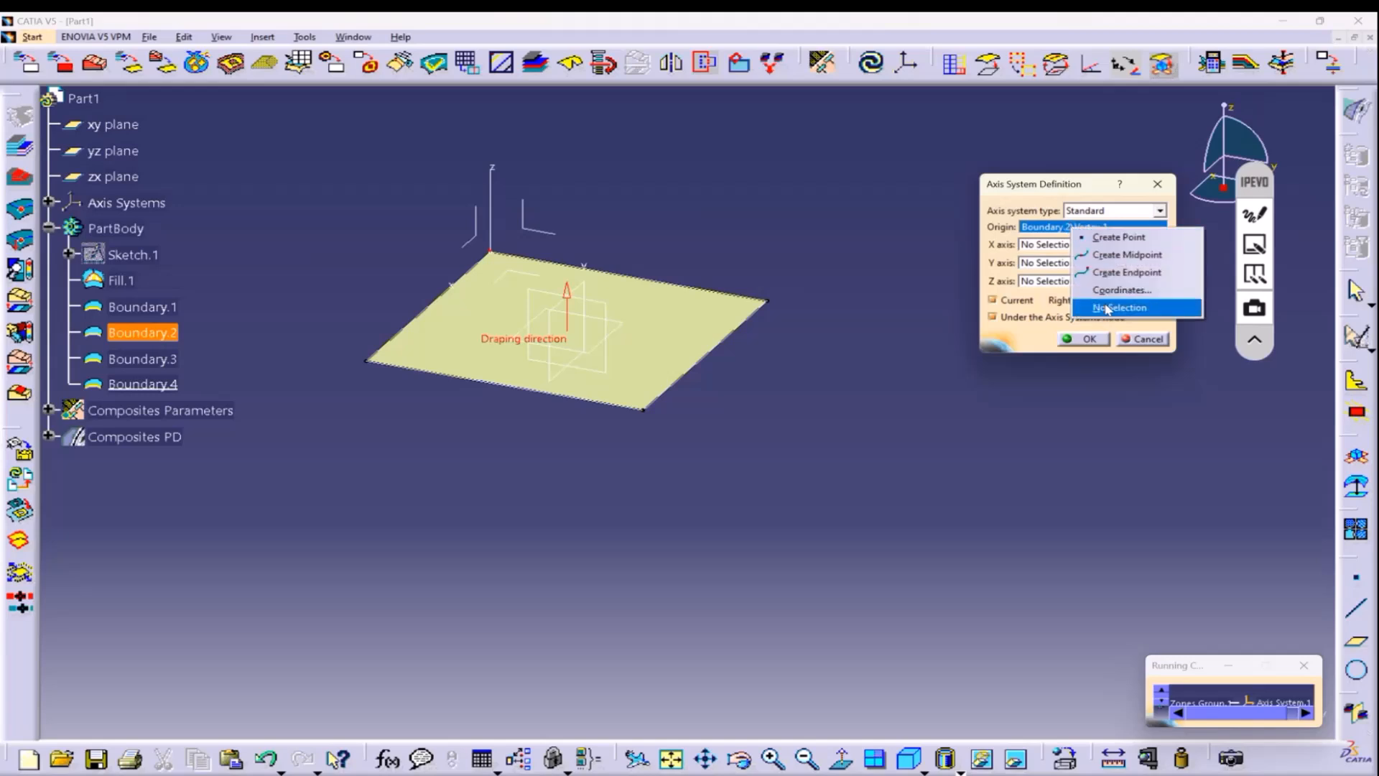
left_click(1107, 309)
left_click(1142, 339)
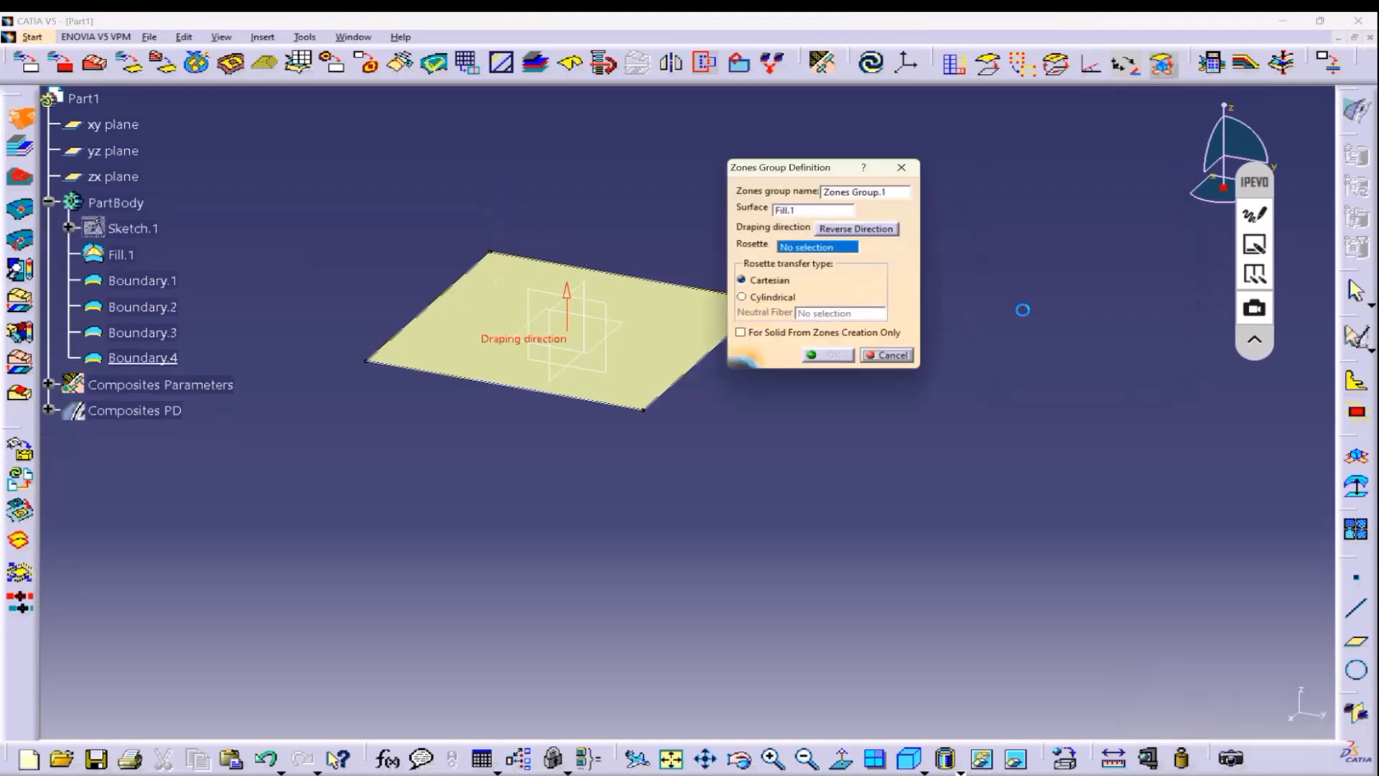
right_click(794, 247)
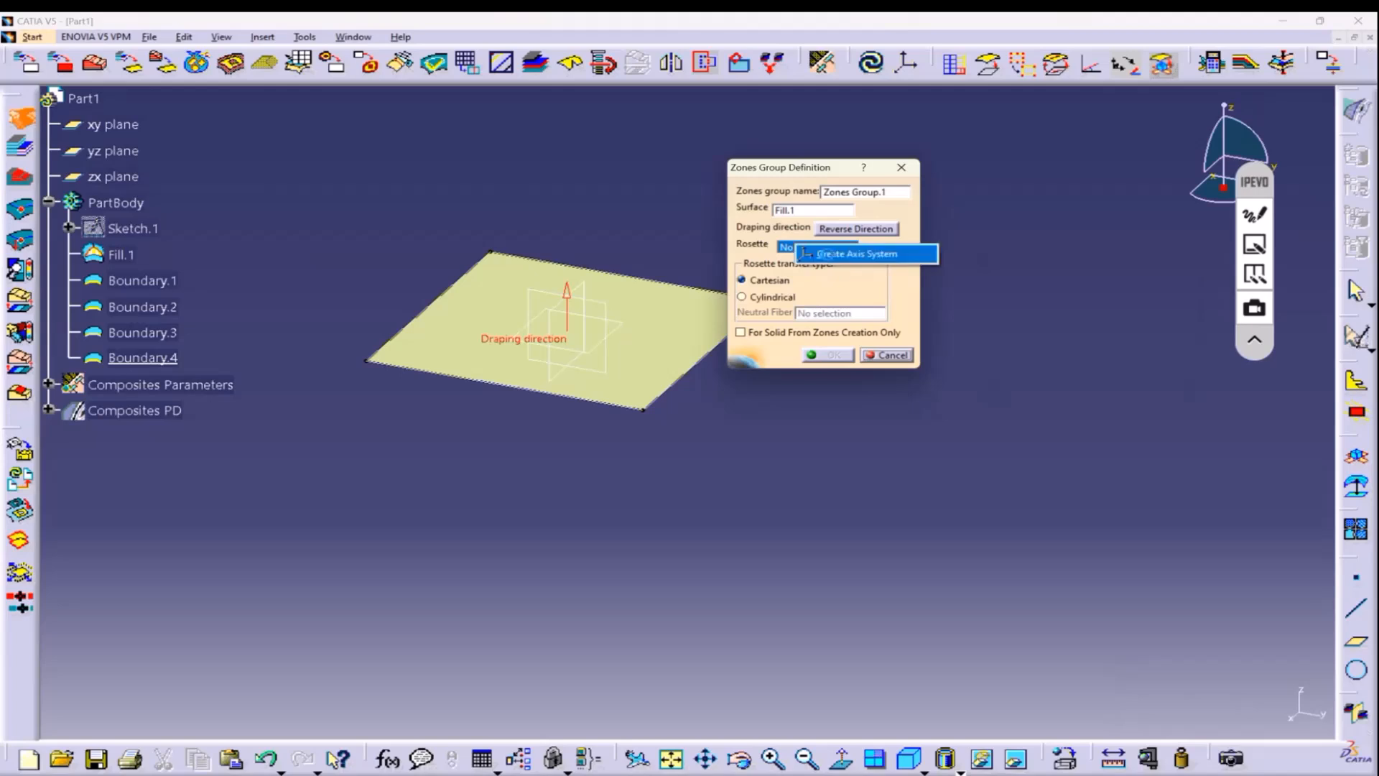
left_click(805, 252)
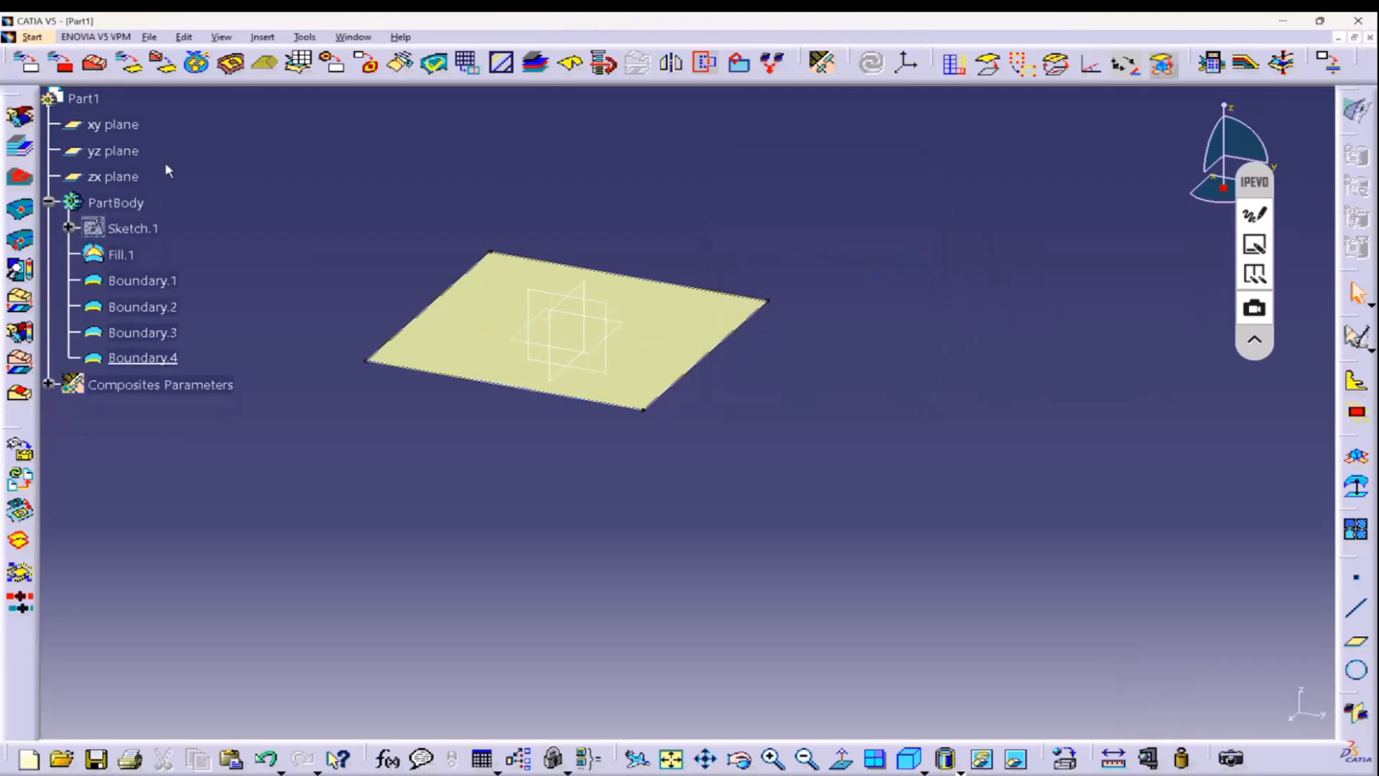
Define a zones group on the Fill.1 surface, creating a standard axis system at the default origin as its Cartesian rosette.
left_click(21, 117)
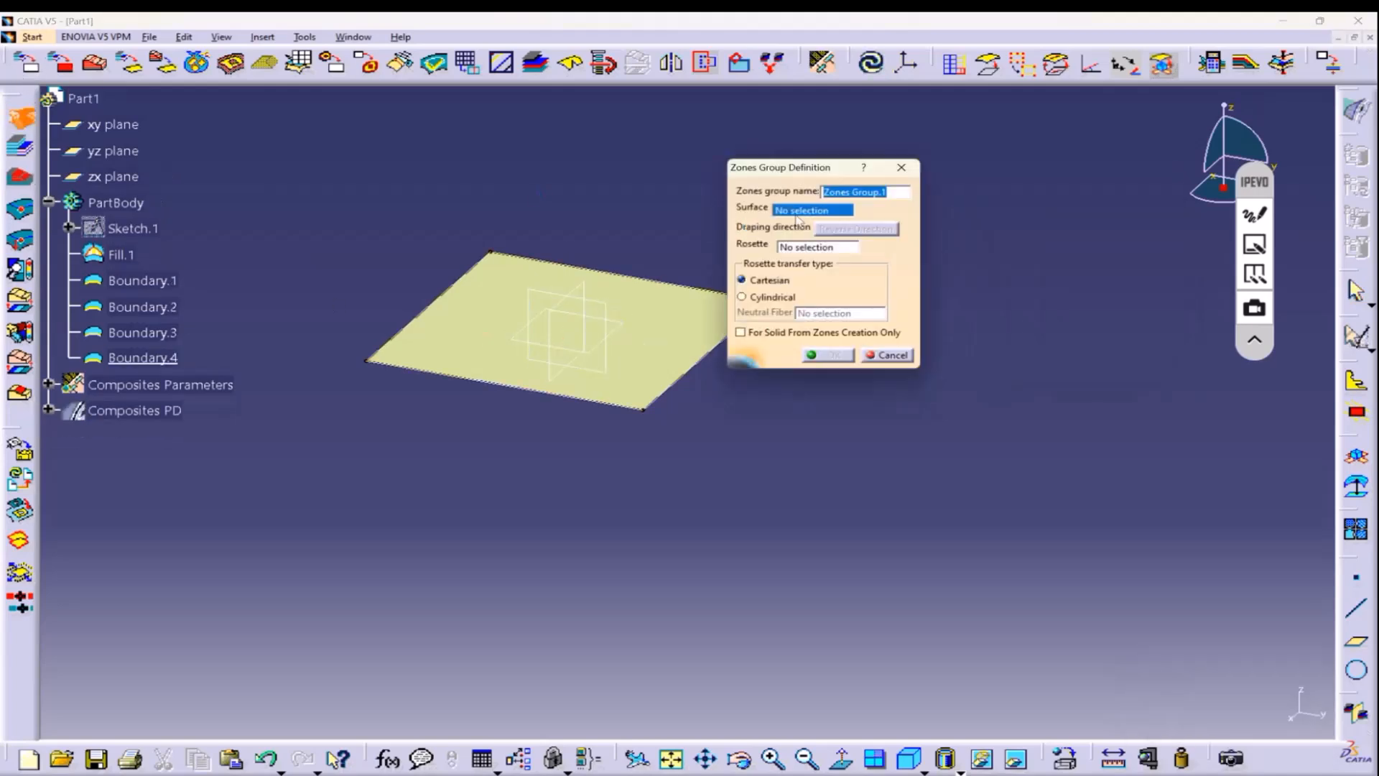
left_click(671, 298)
right_click(809, 249)
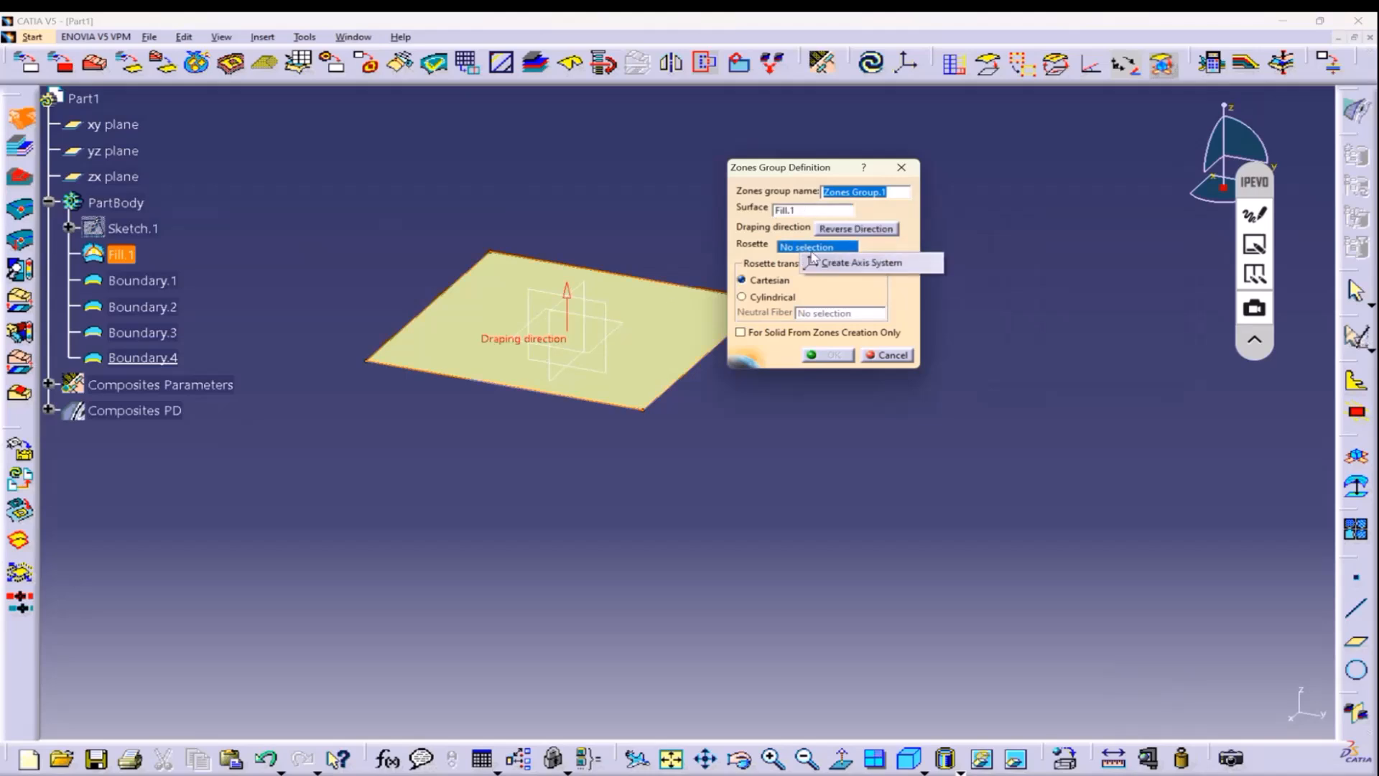
left_click(851, 262)
left_click(1081, 339)
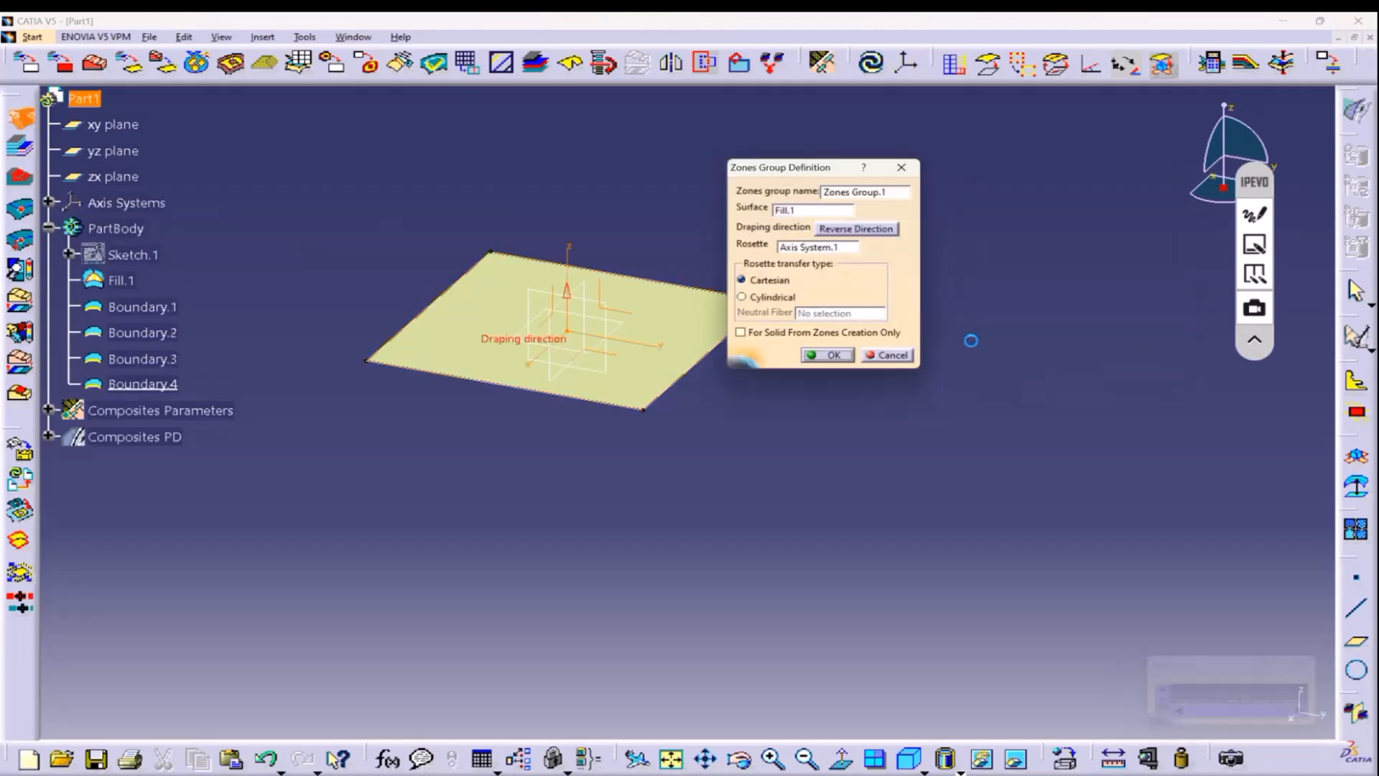
left_click(851, 356)
middle_click_drag(847, 376, 896, 357)
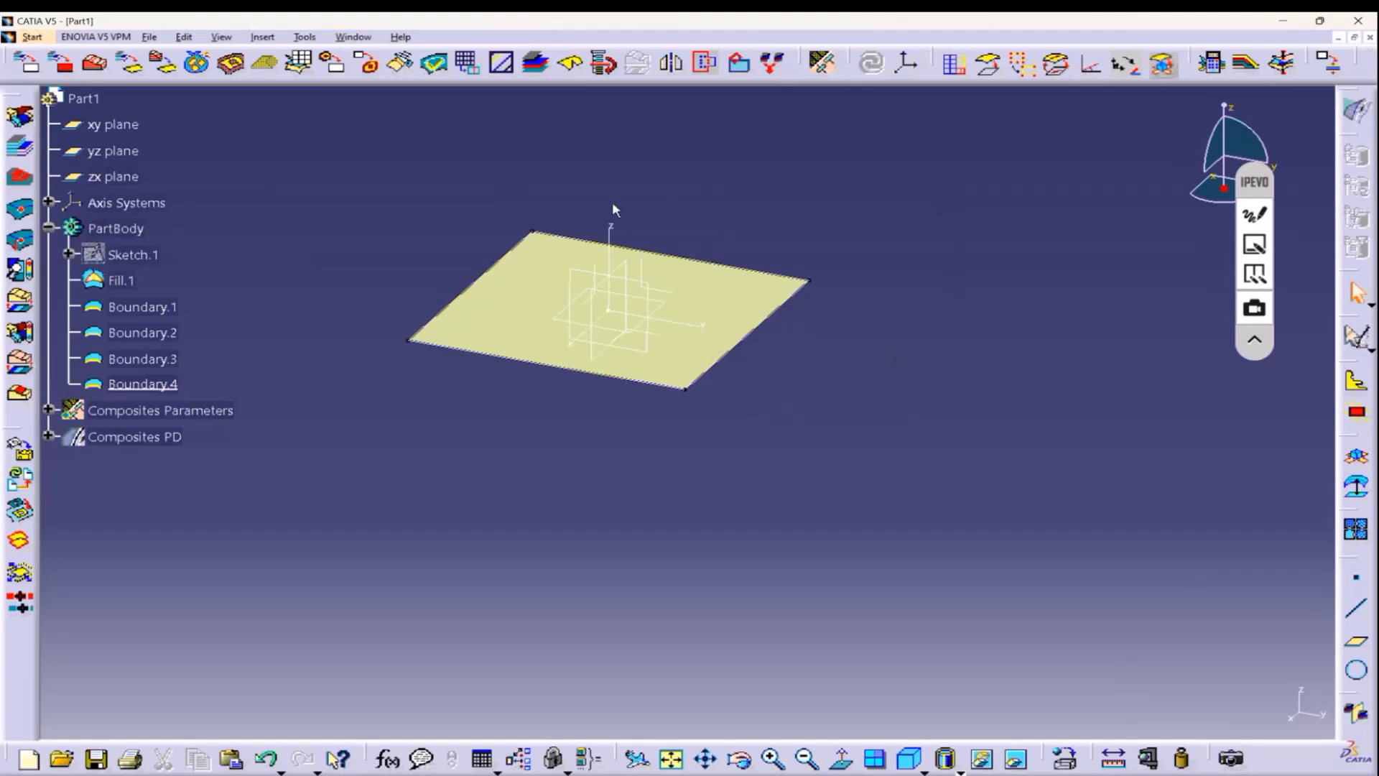
Expand Composites PD in the specification tree to examine the zones group it contains.
left_click(103, 437)
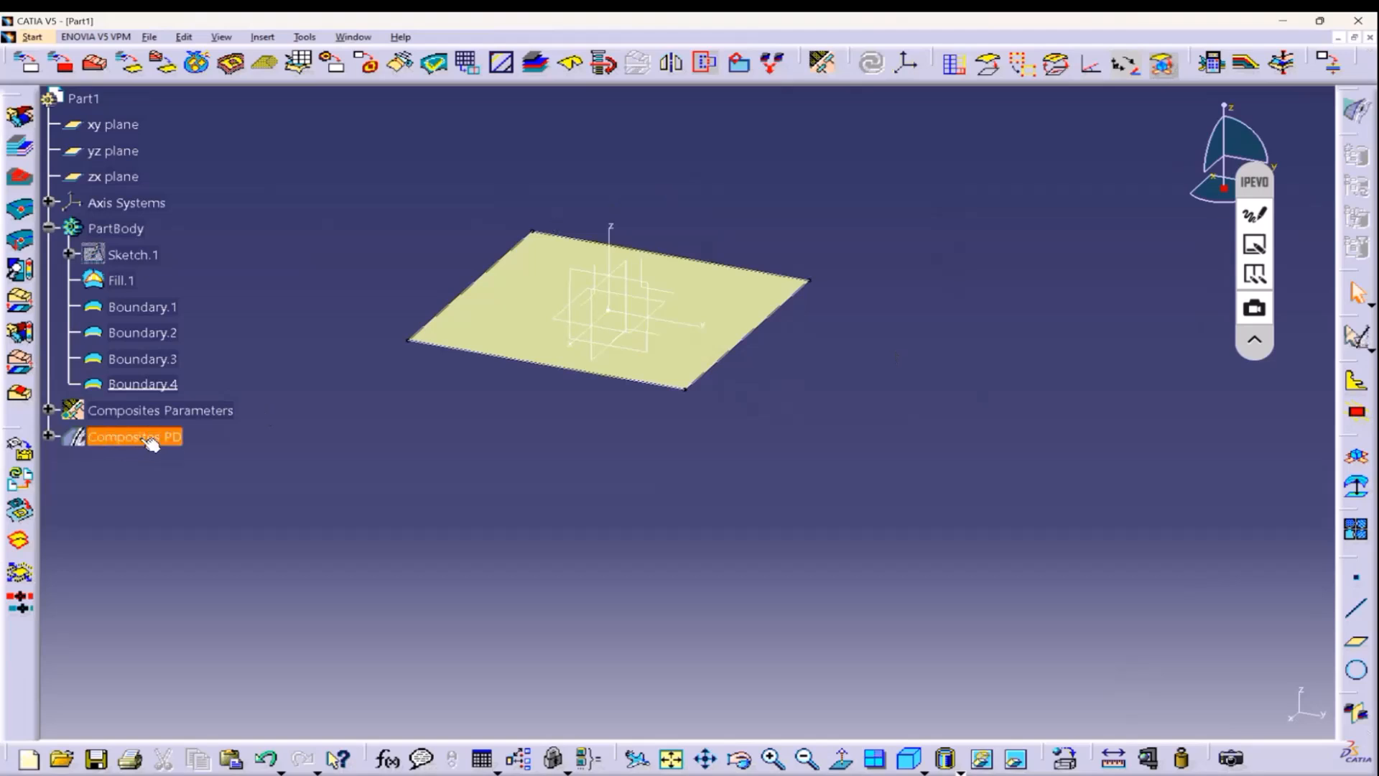
left_click(48, 436)
left_click(131, 464)
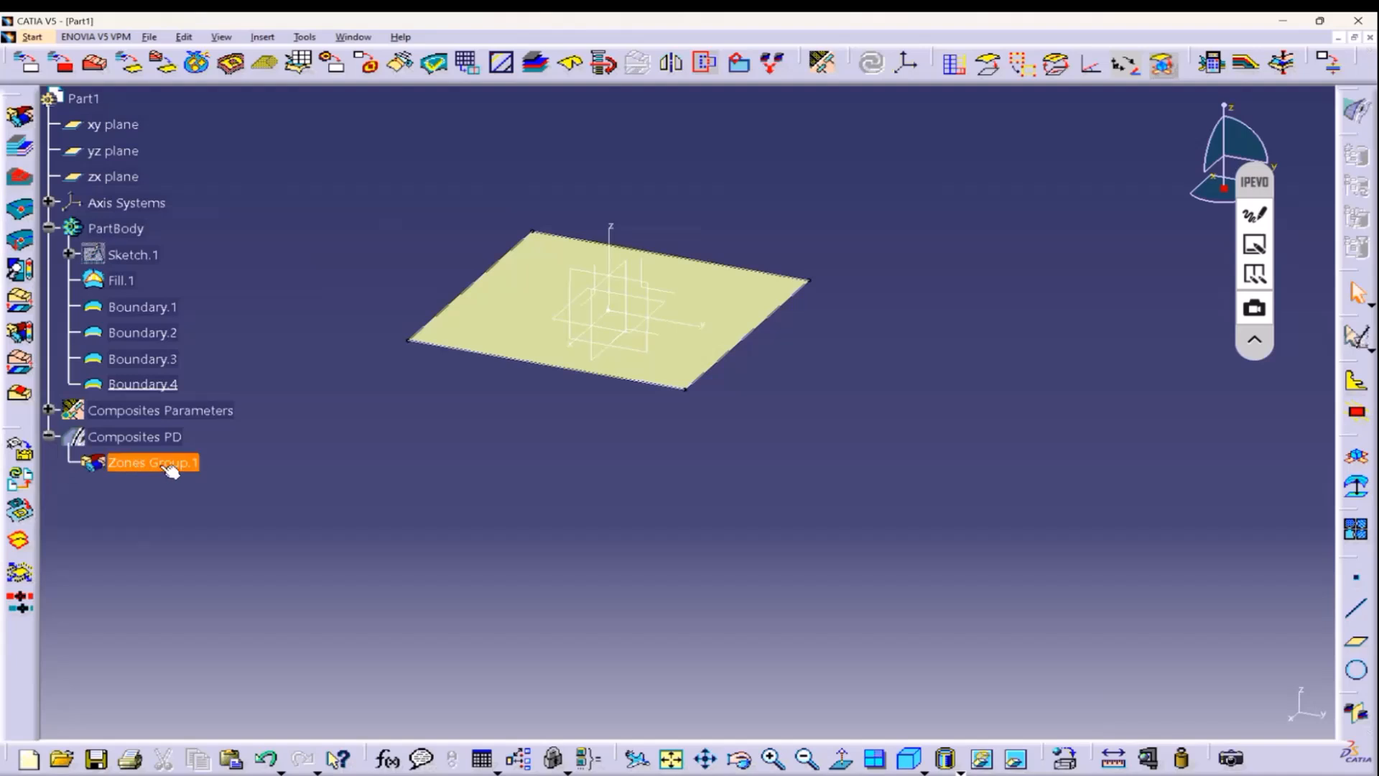
left_click(146, 494)
left_click_drag(82, 489, 271, 660)
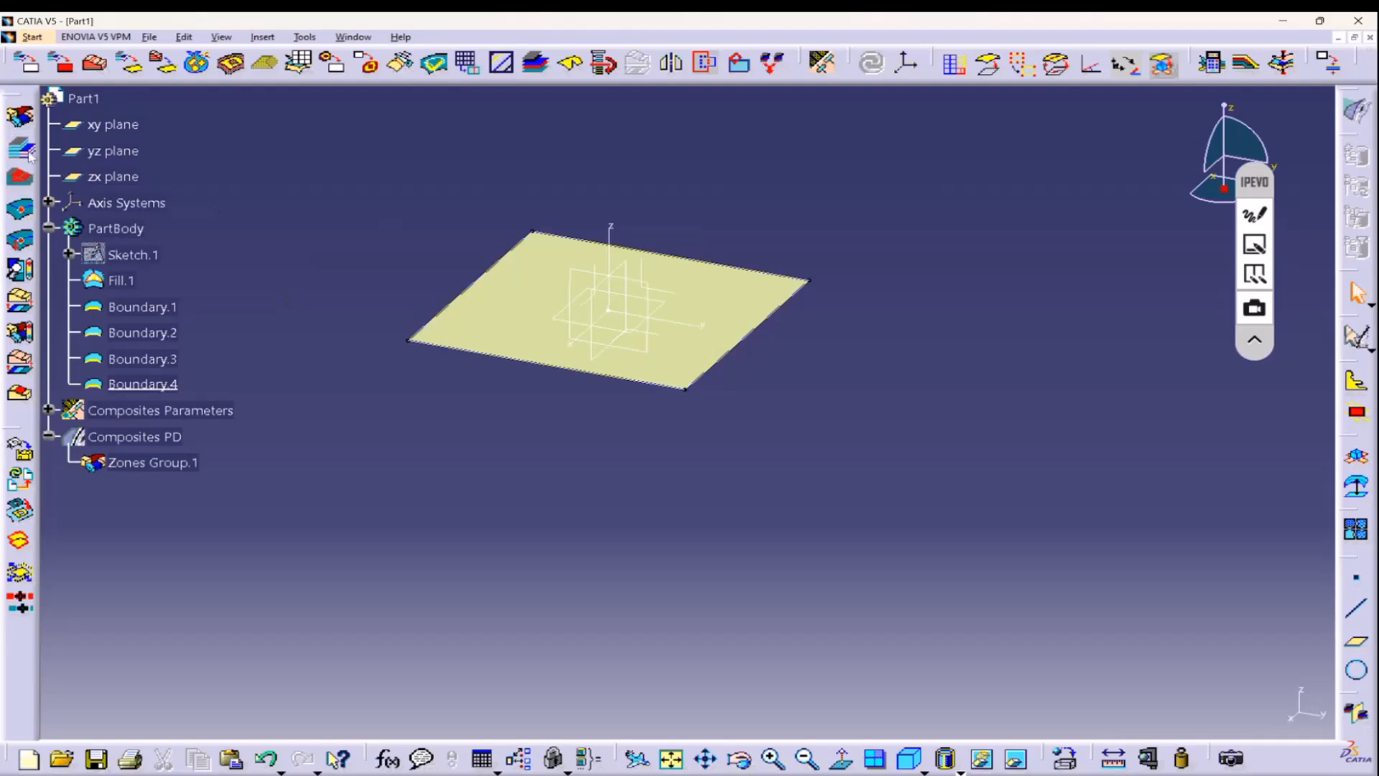
Start a zone definition in Zones Group.1 and review its laminate and rosette settings before returning to the geometry.
left_click(263, 36)
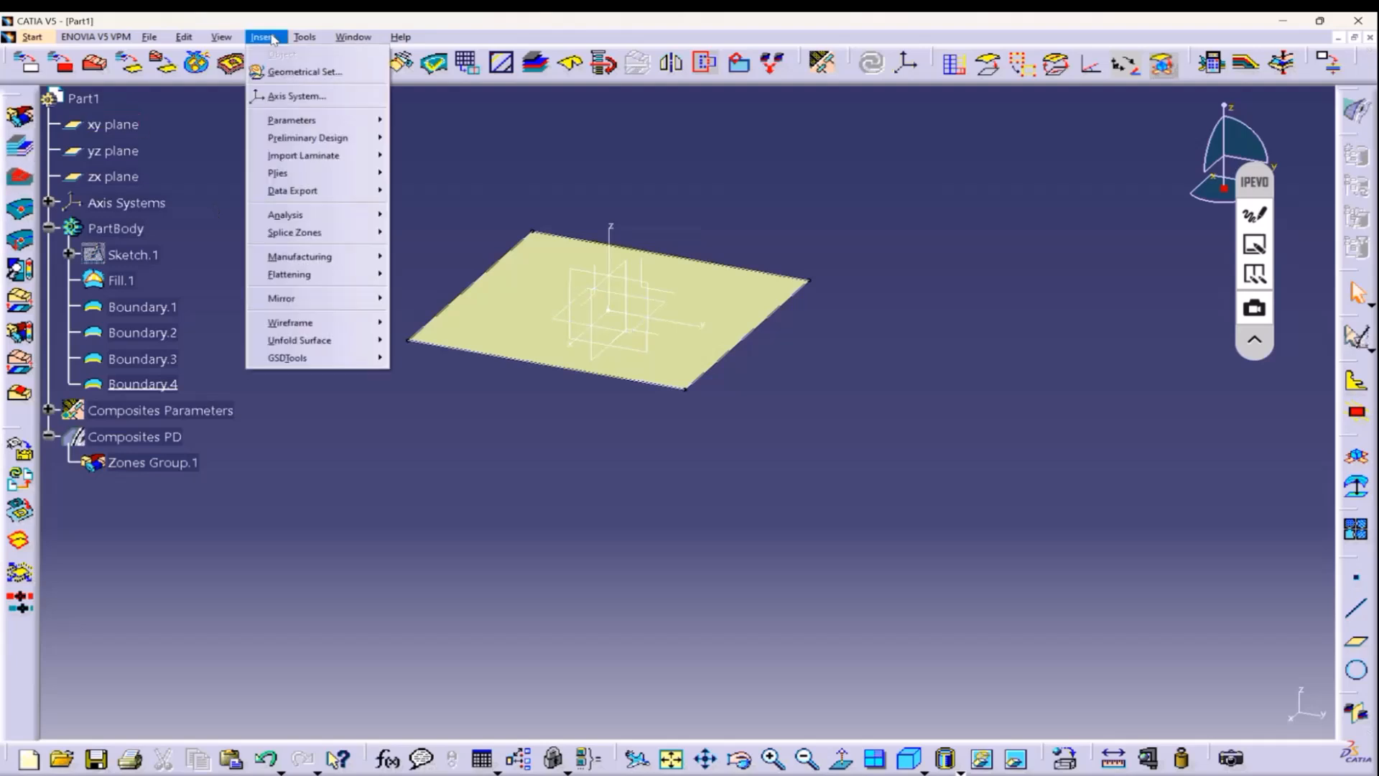
mouse_move(341, 138)
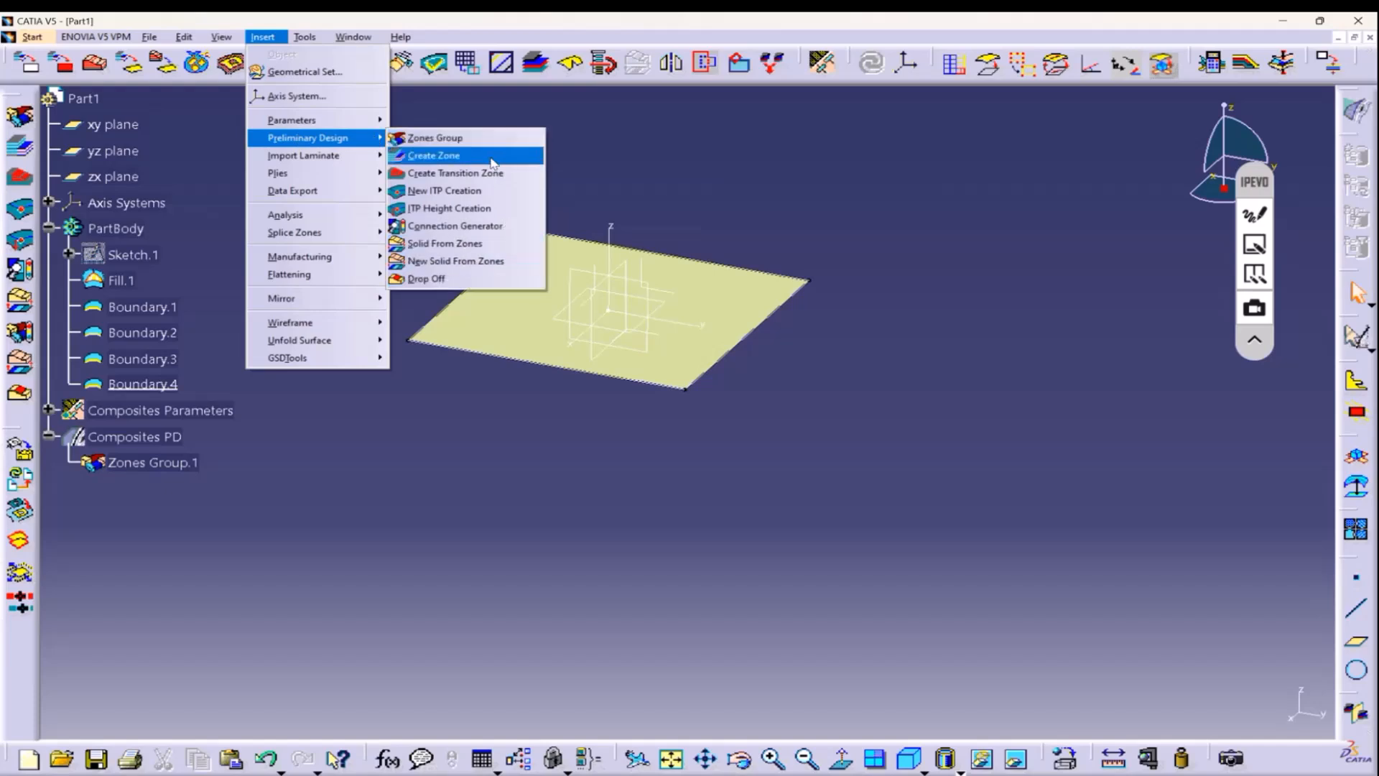
left_click(492, 163)
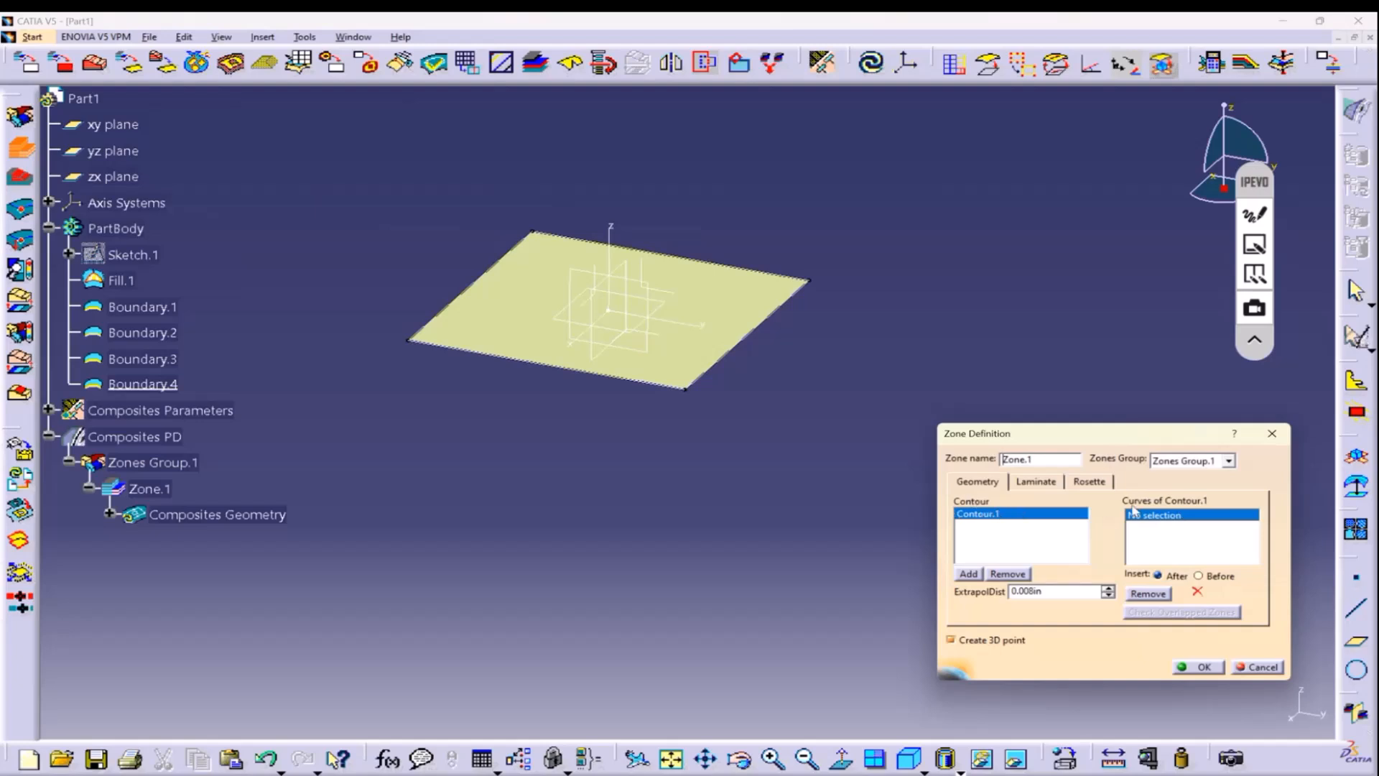
left_click(1034, 484)
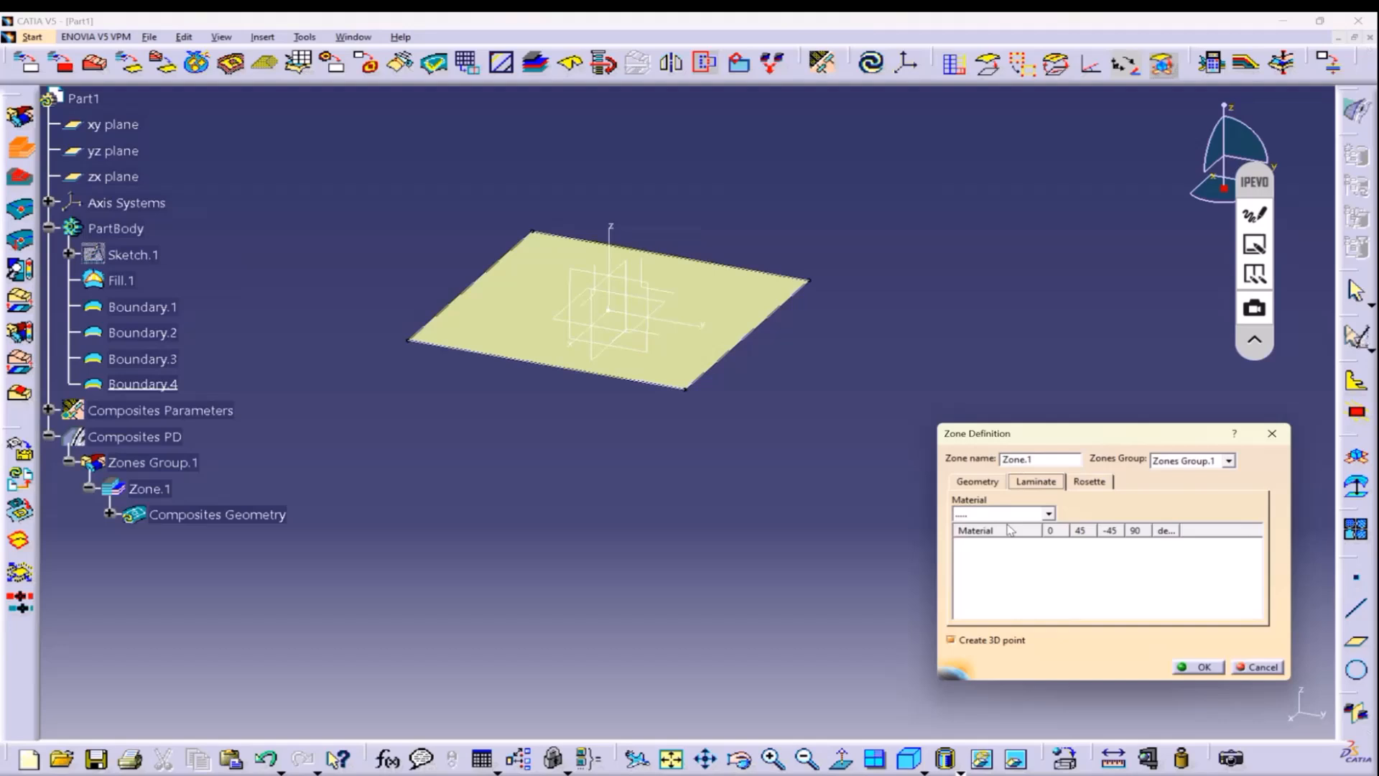
left_click(1090, 481)
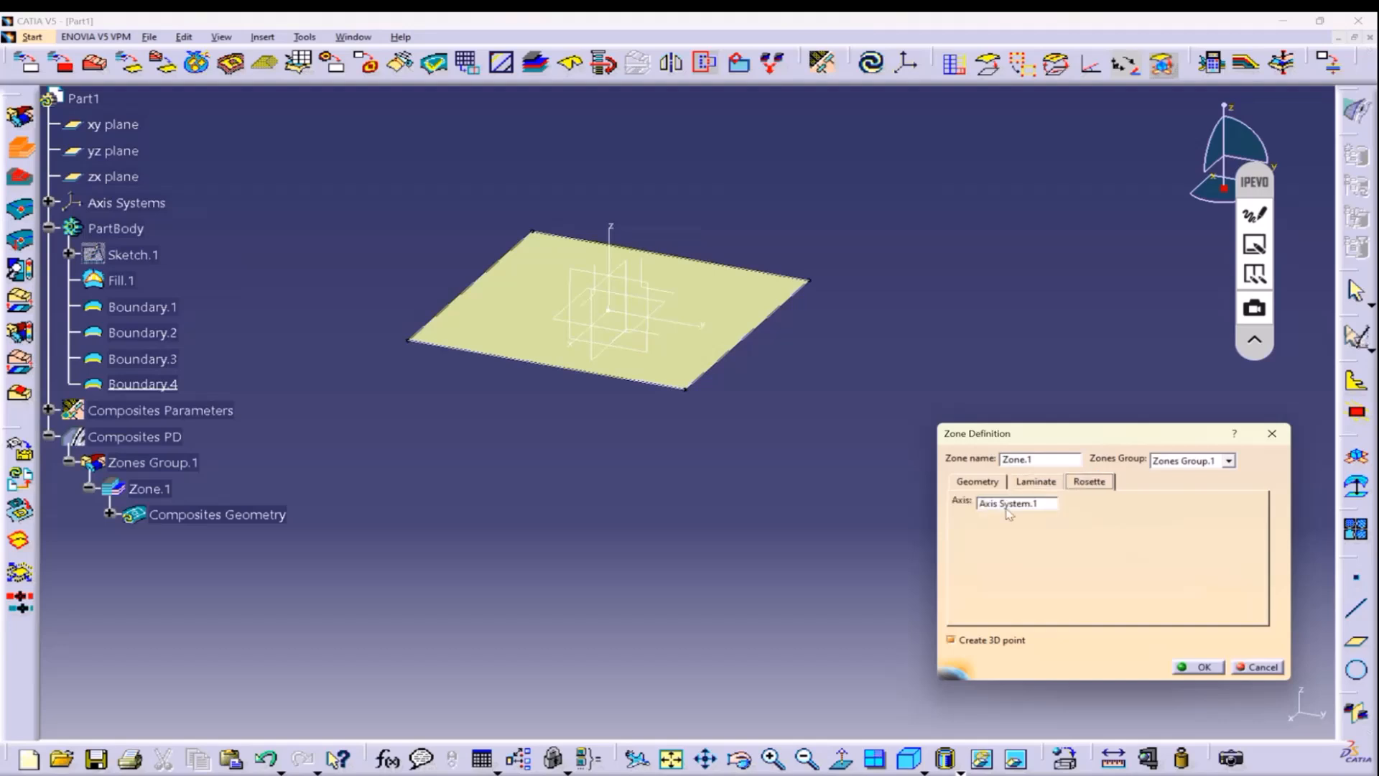
left_click(1015, 504)
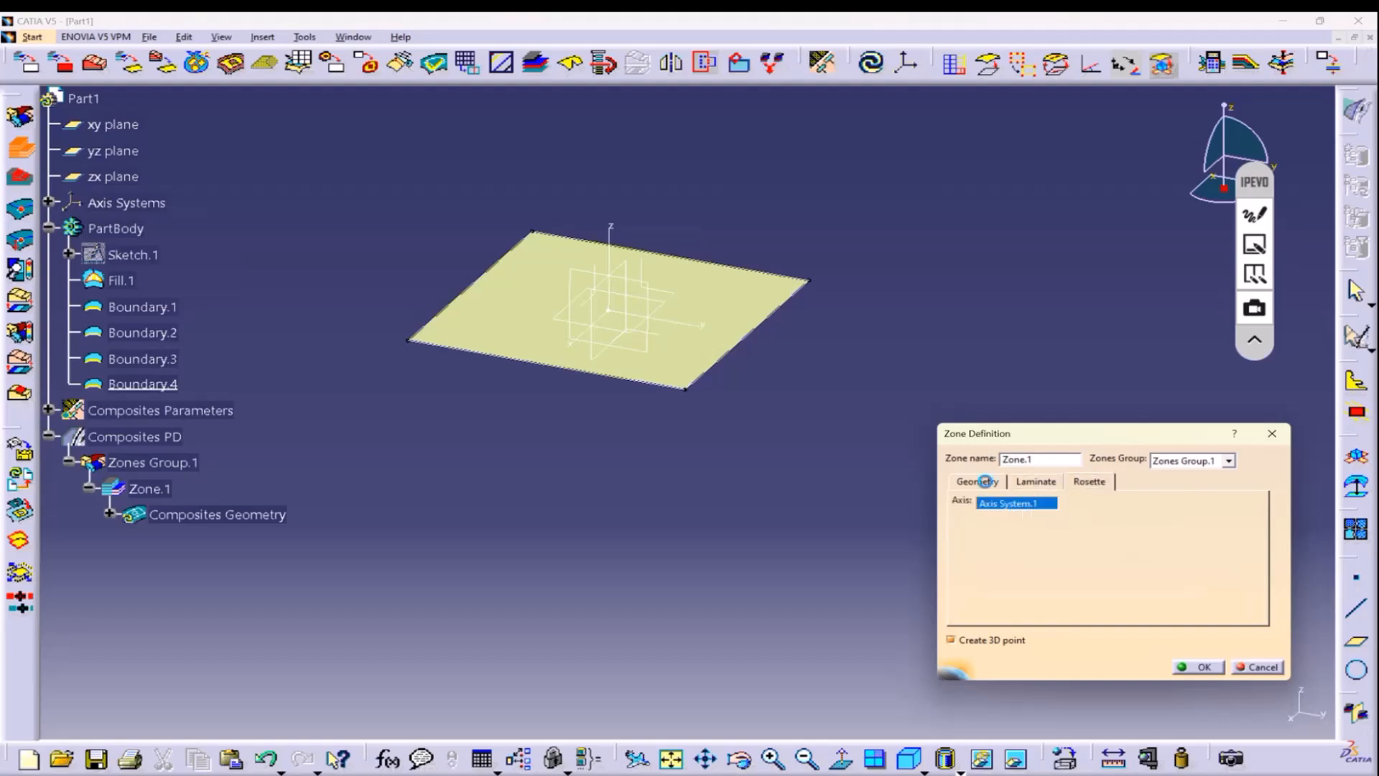
left_click(986, 483)
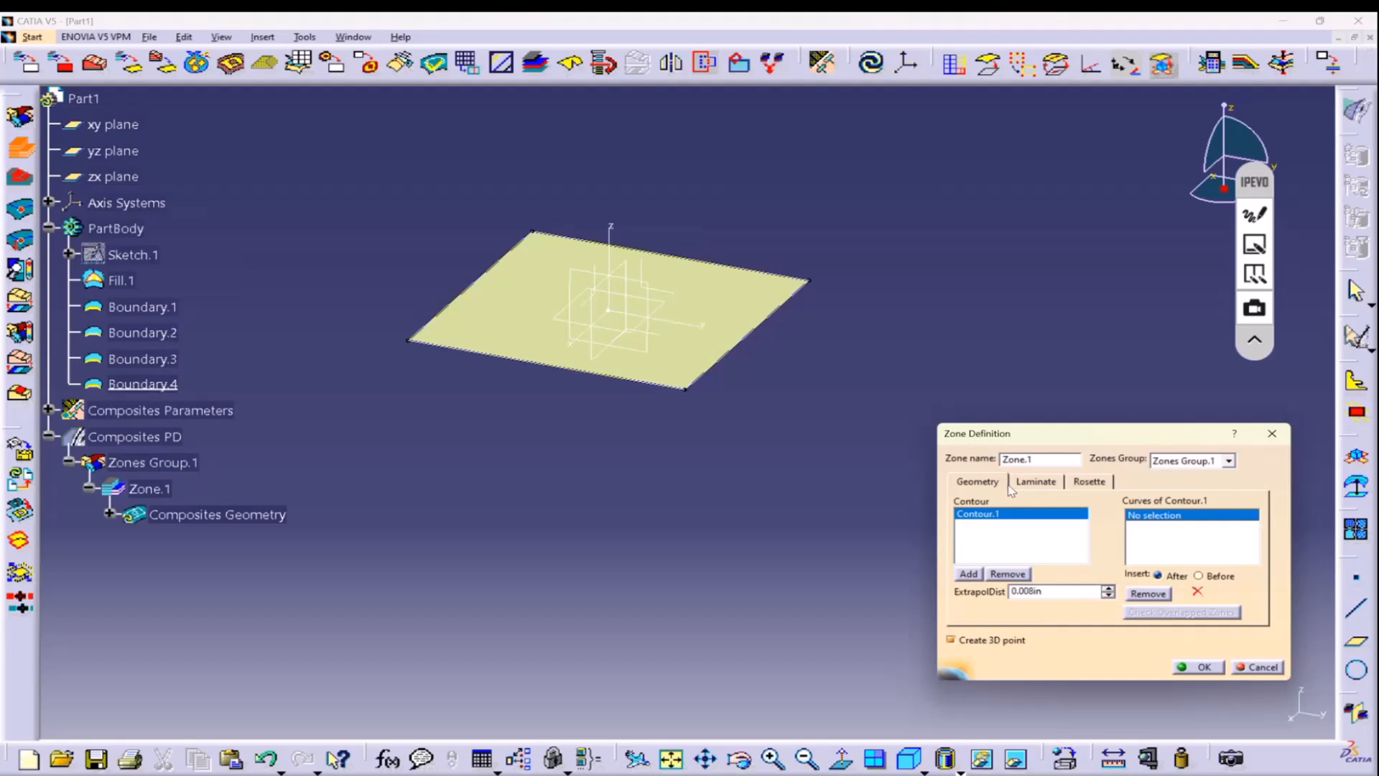
Try a zone contour from Boundary.4, Boundary.2, Boundary.3 and Boundary.1, and clear the curve selection.
left_click(596, 379)
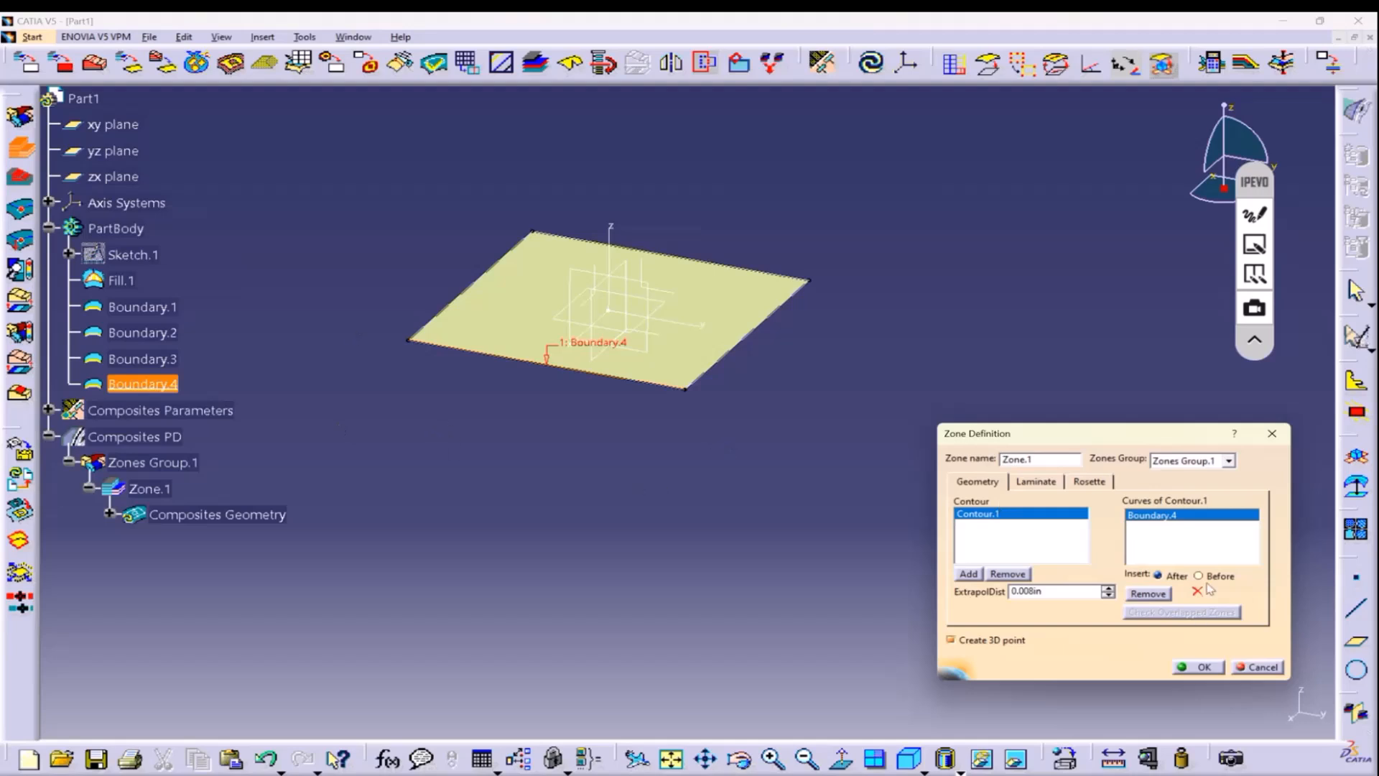
left_click(564, 237)
left_click(507, 266)
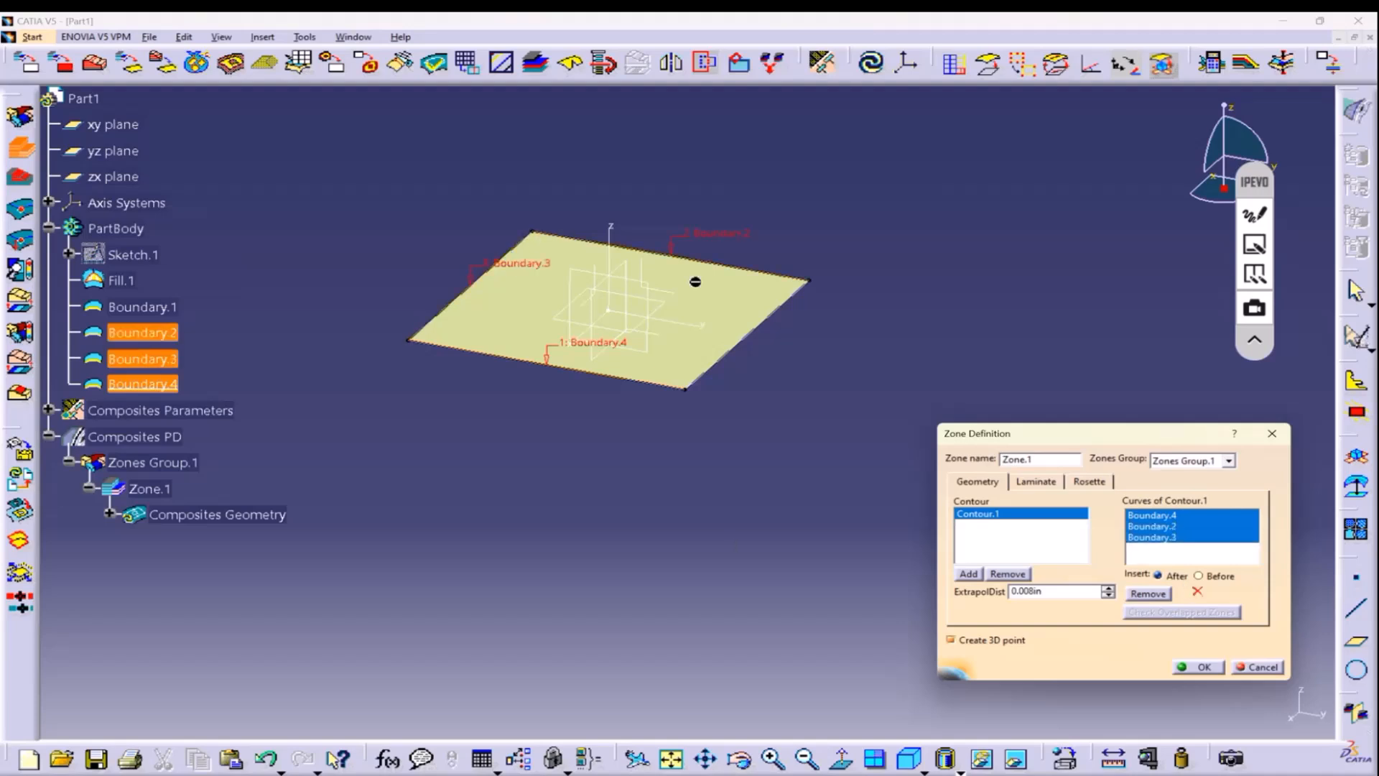
left_click(774, 312)
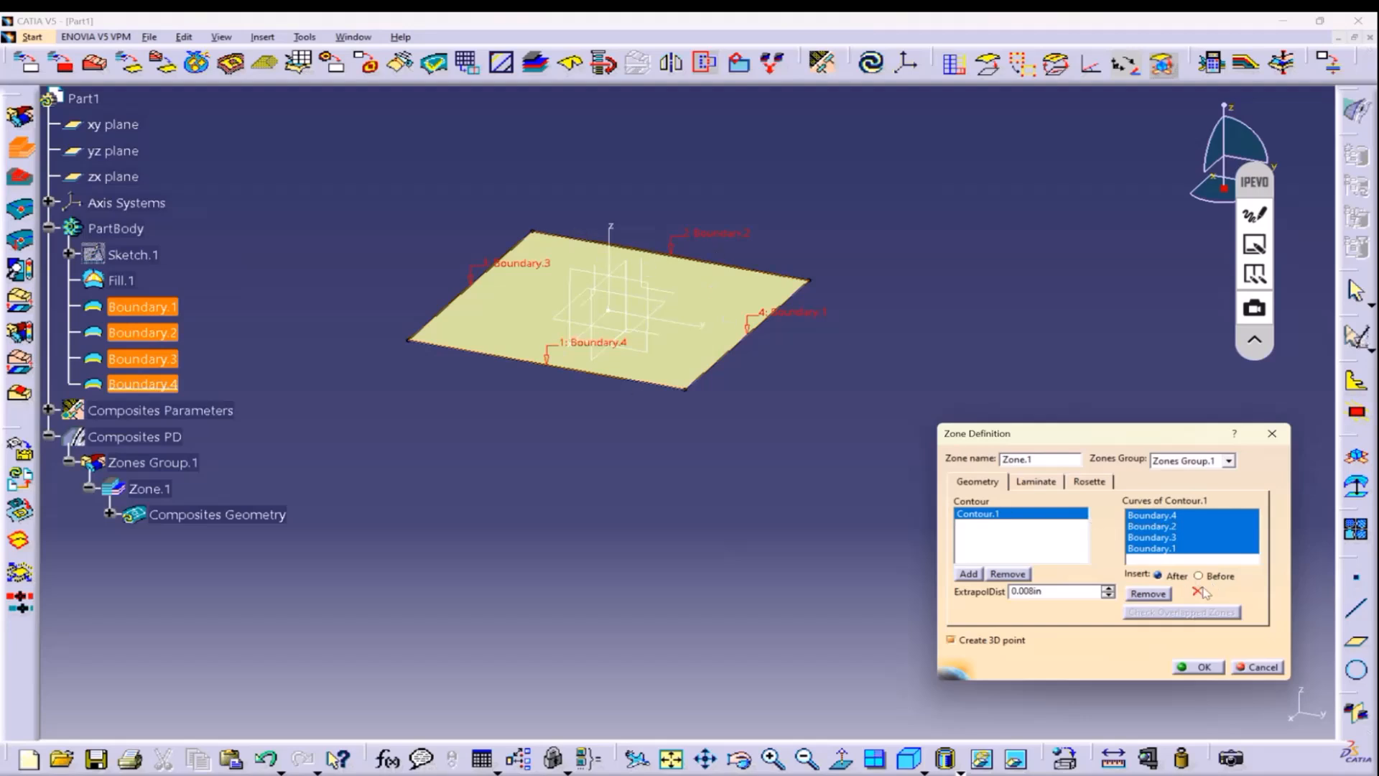
right_click(1193, 525)
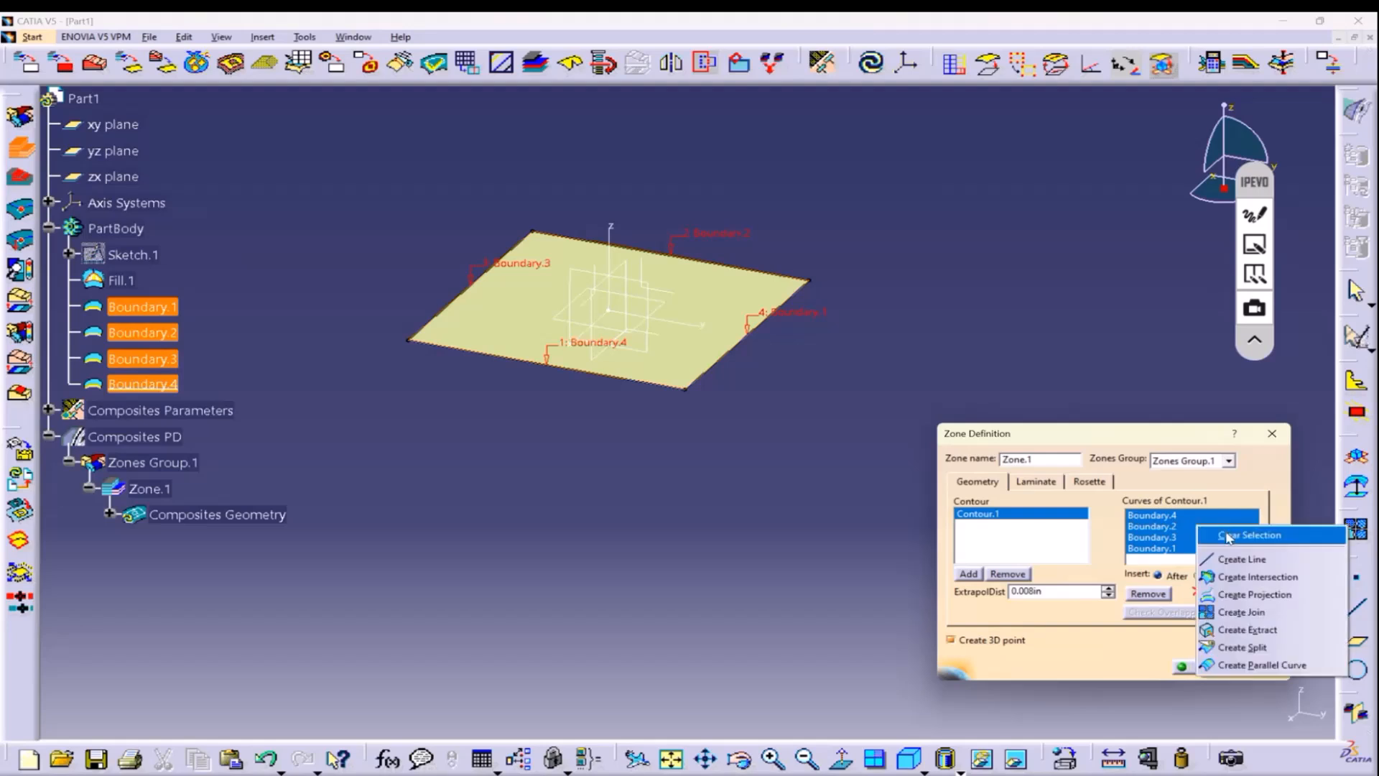
left_click(1225, 536)
Define the zone's contour with Boundary.4, Boundary.3, Boundary.2 and Boundary.1 in consecutive order and create the zone in Zones Group.1.
left_click(590, 372)
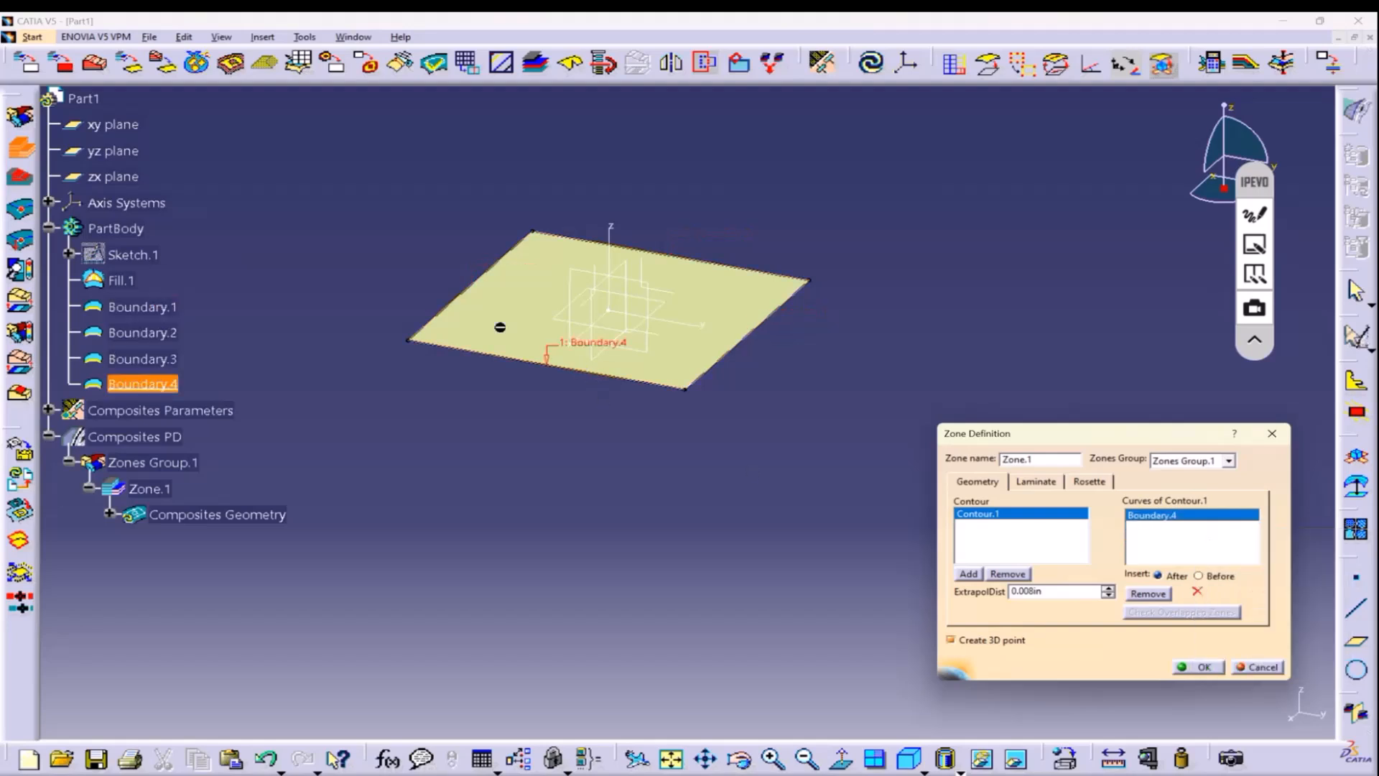
left_click(478, 287)
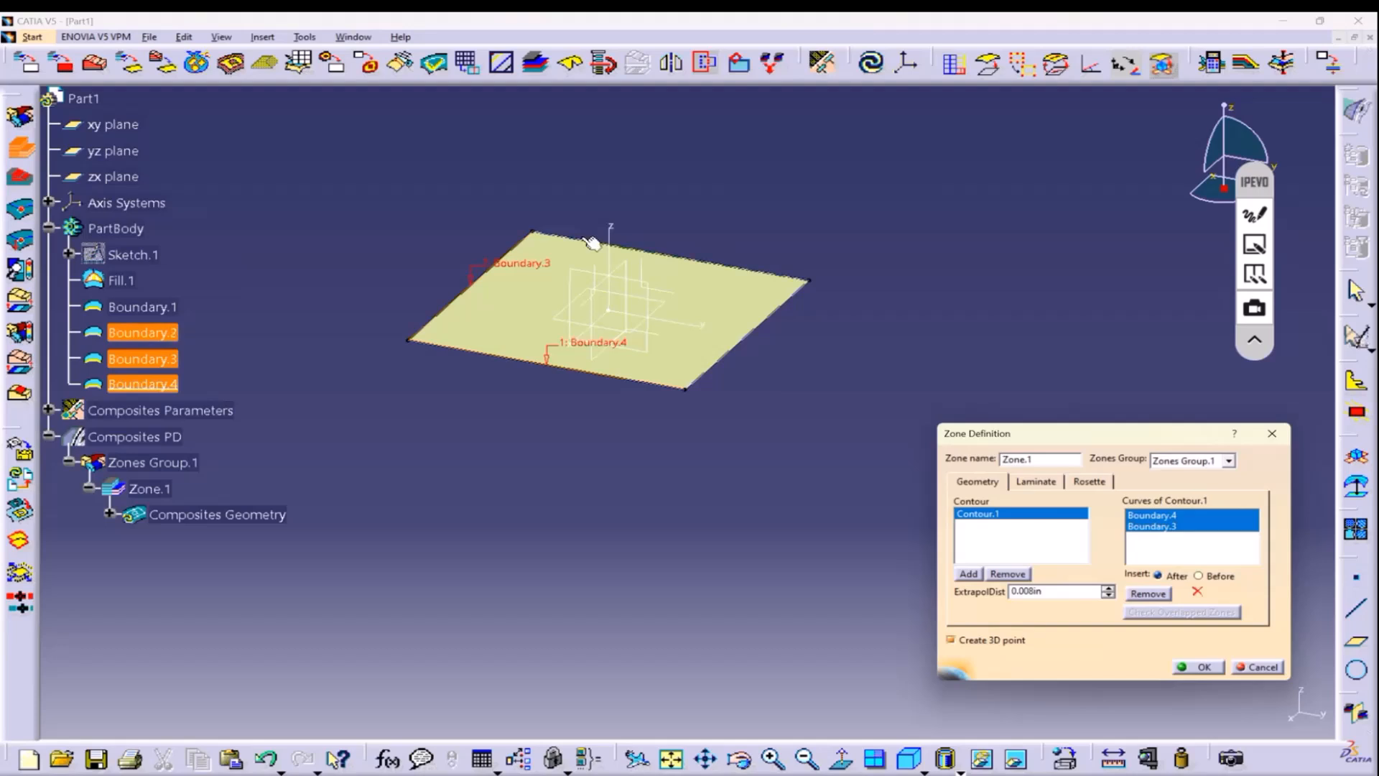
left_click(594, 242)
left_click(773, 323)
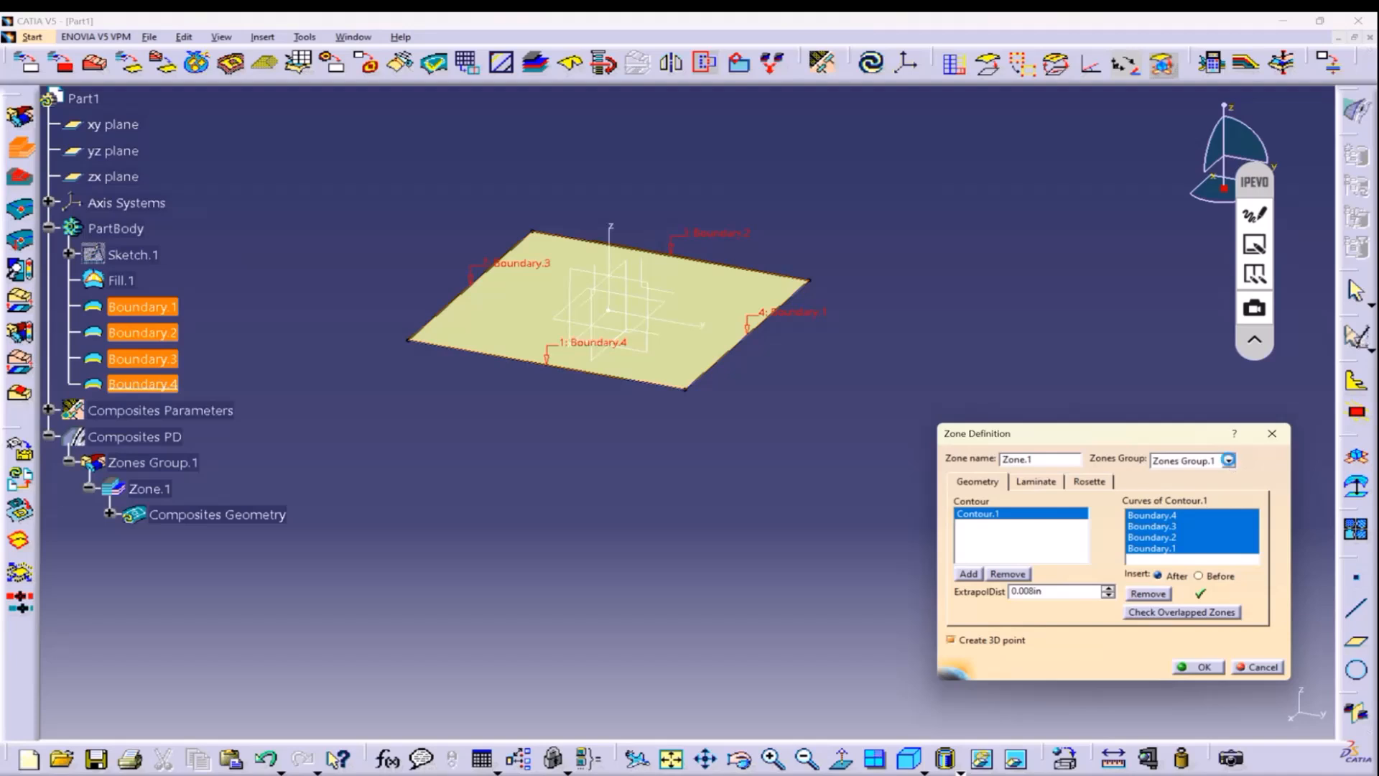
left_click(1229, 462)
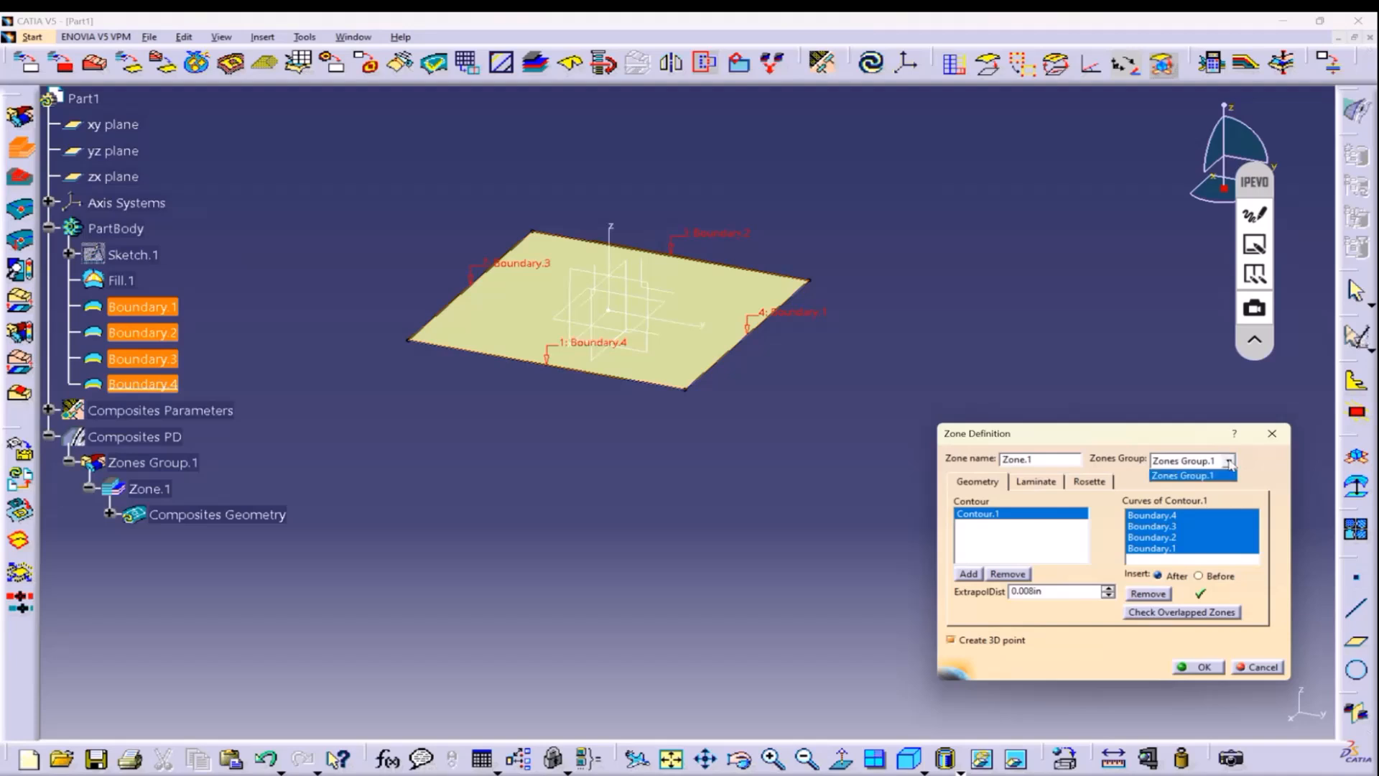
left_click(1229, 475)
left_click(1197, 667)
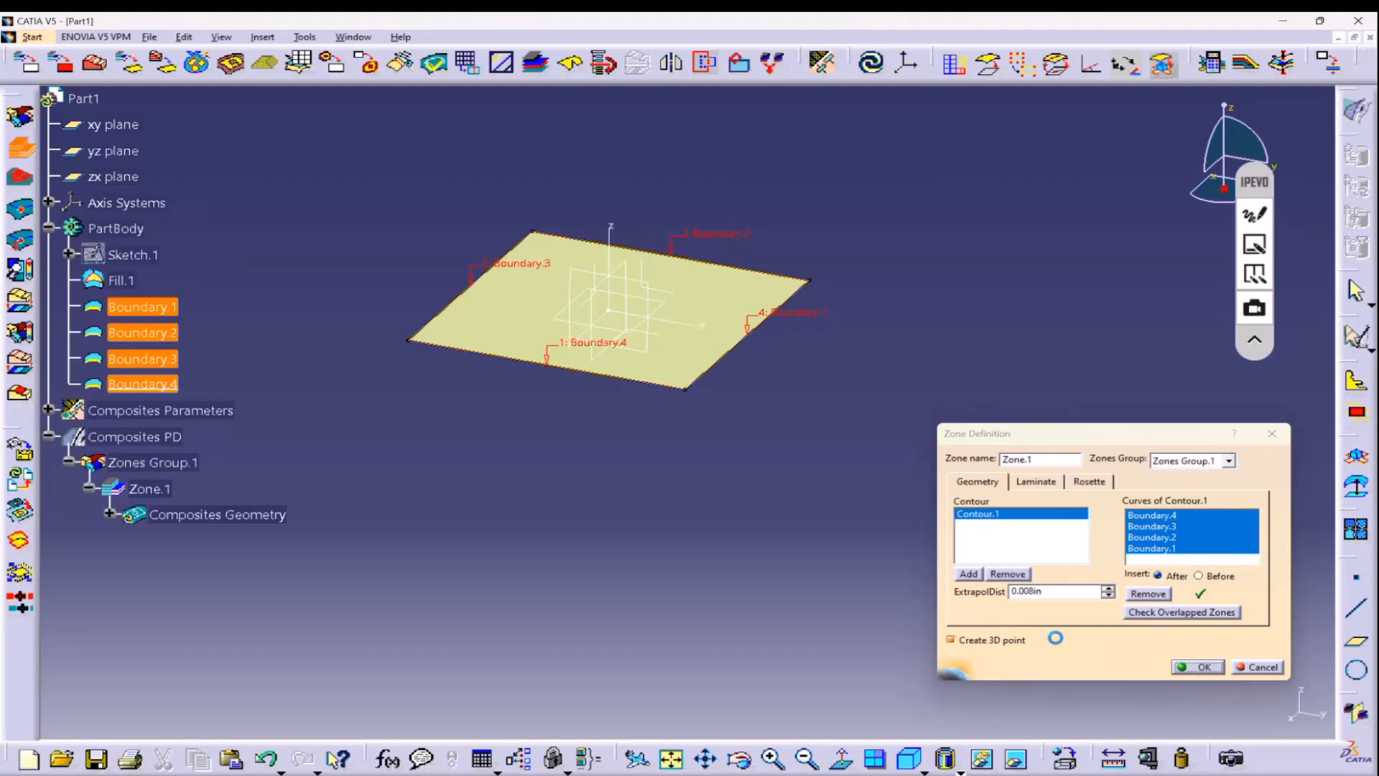
Highlight Zone.1 in the specification tree and collapse the CS_Tool set.
left_click(162, 490)
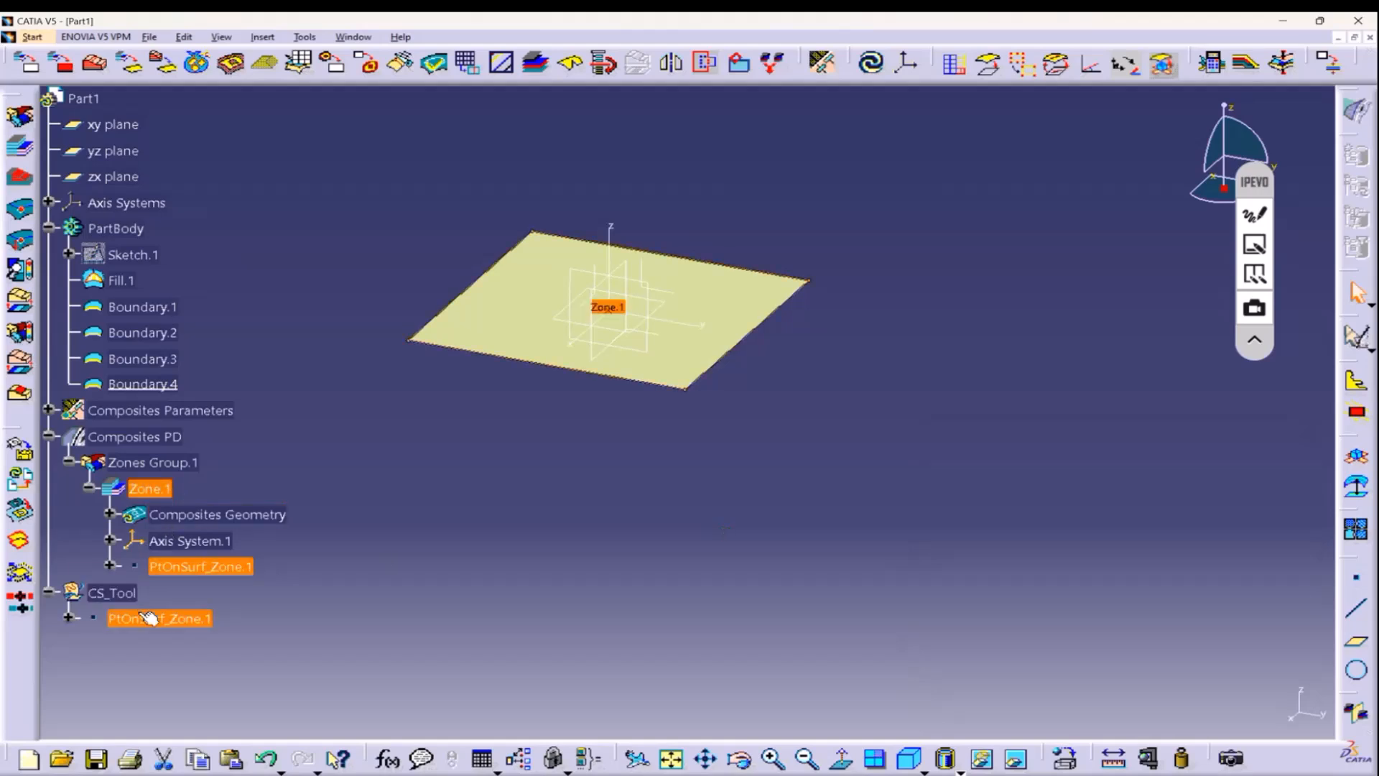
left_click(48, 592)
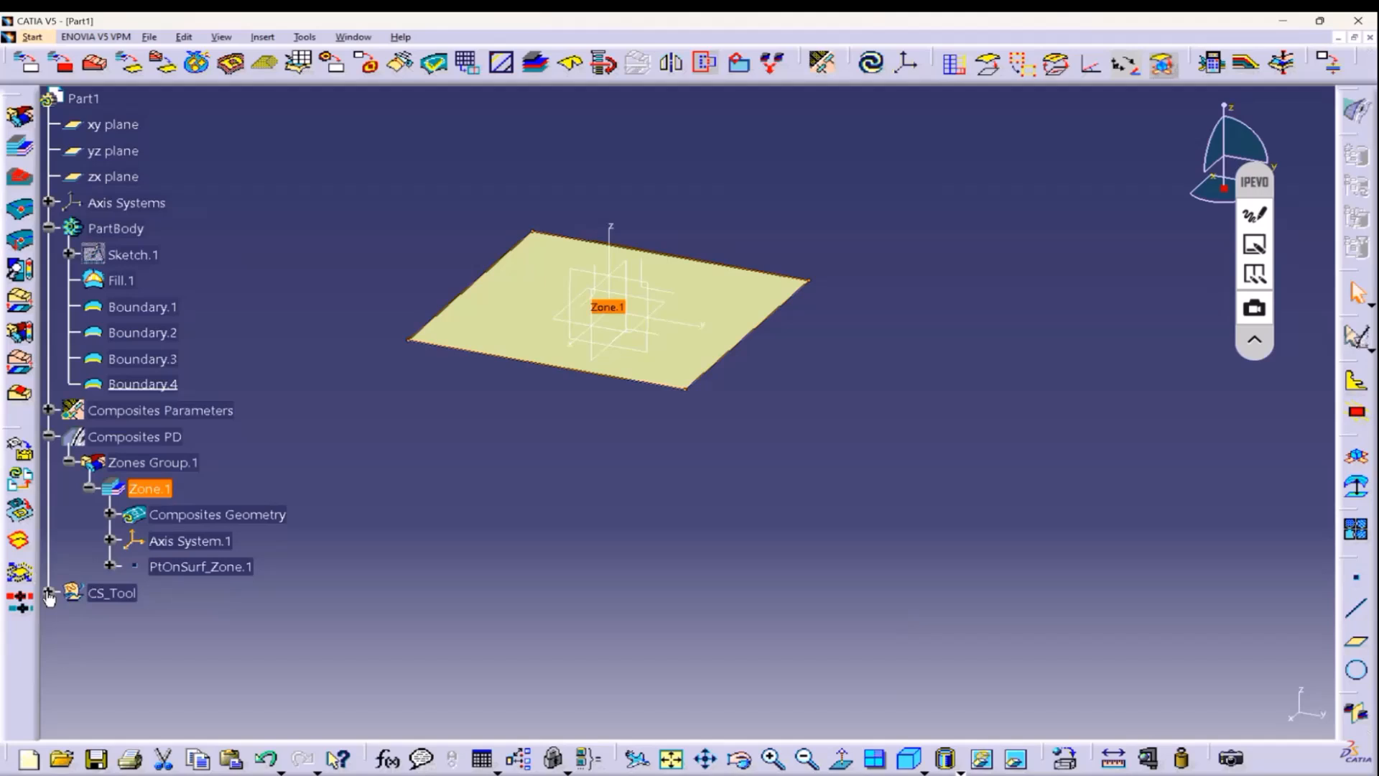
Reopen Zone.1 for editing and add material S1454_G803 to its laminate.
left_click(48, 436)
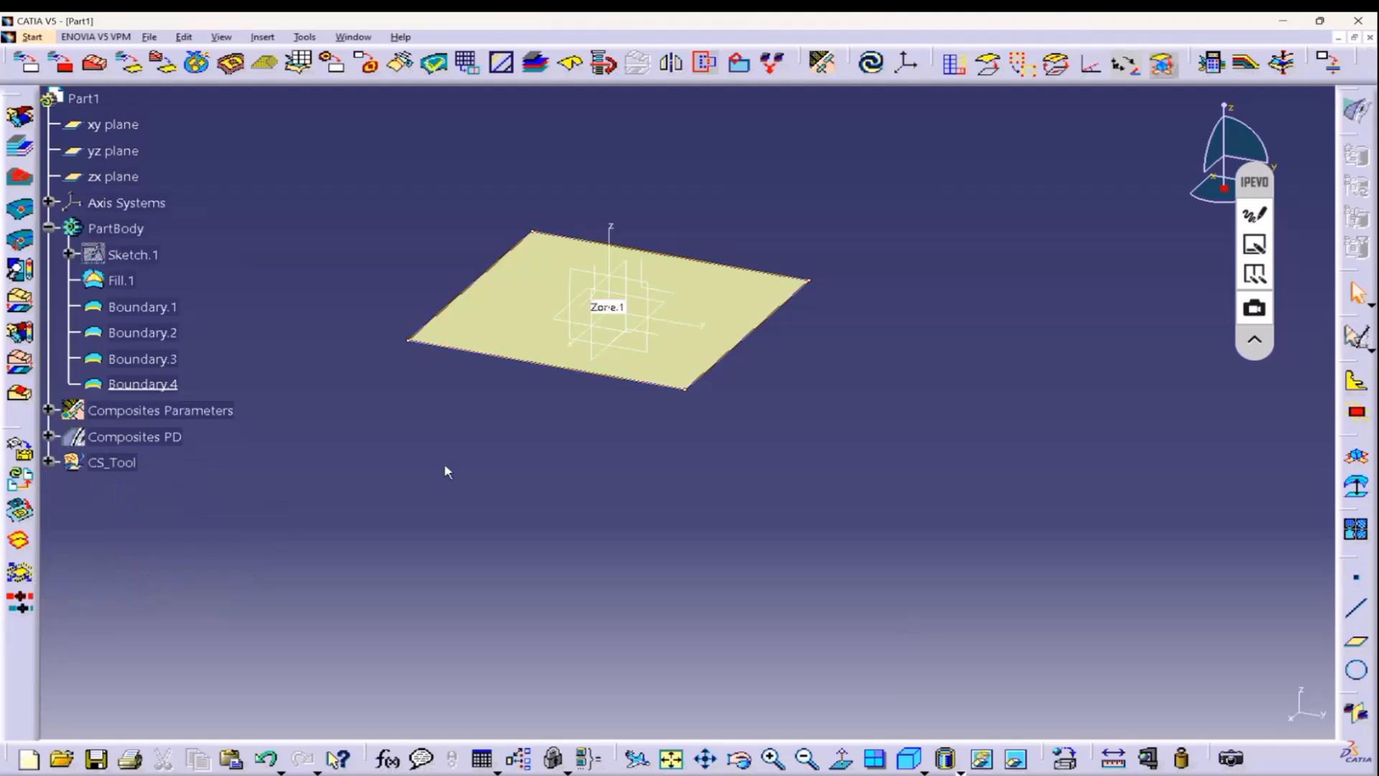
left_click(48, 436)
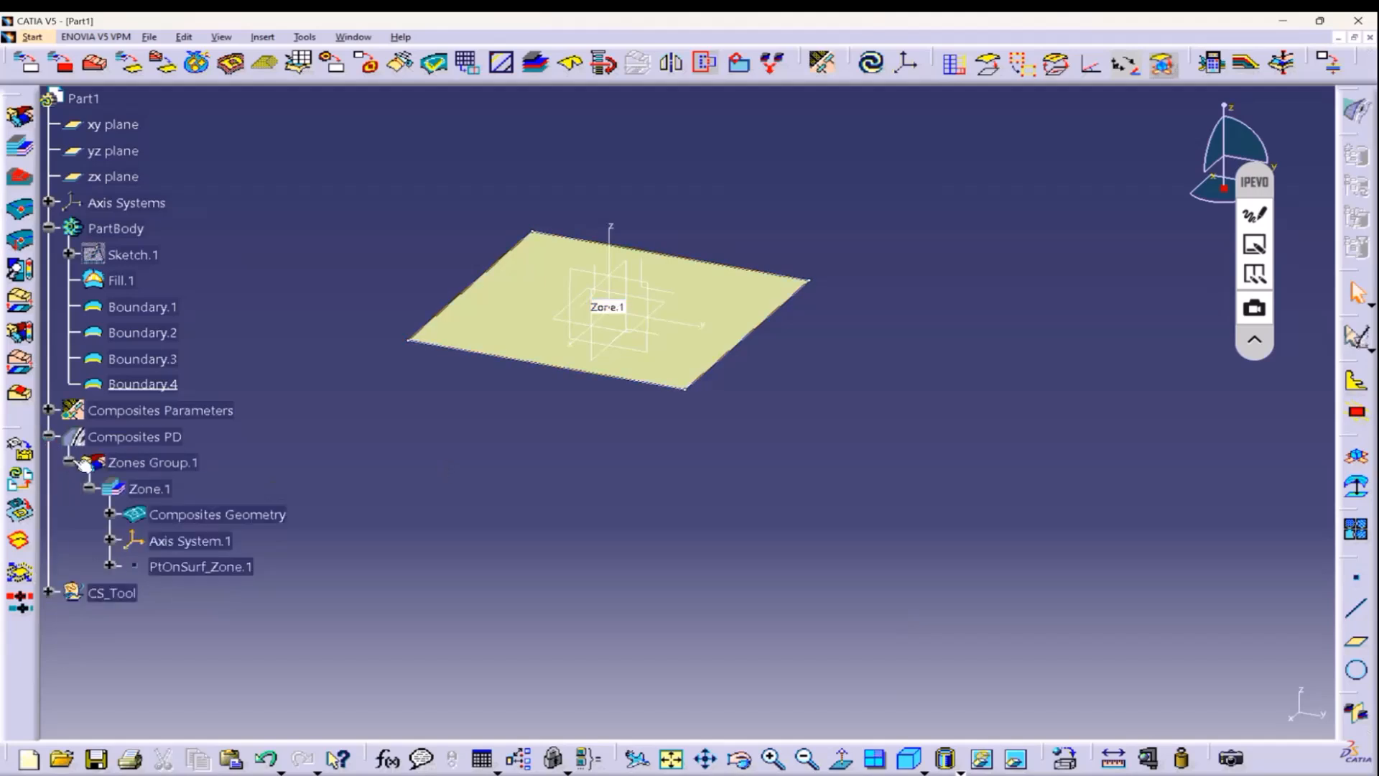
double_click(150, 489)
left_click(1034, 482)
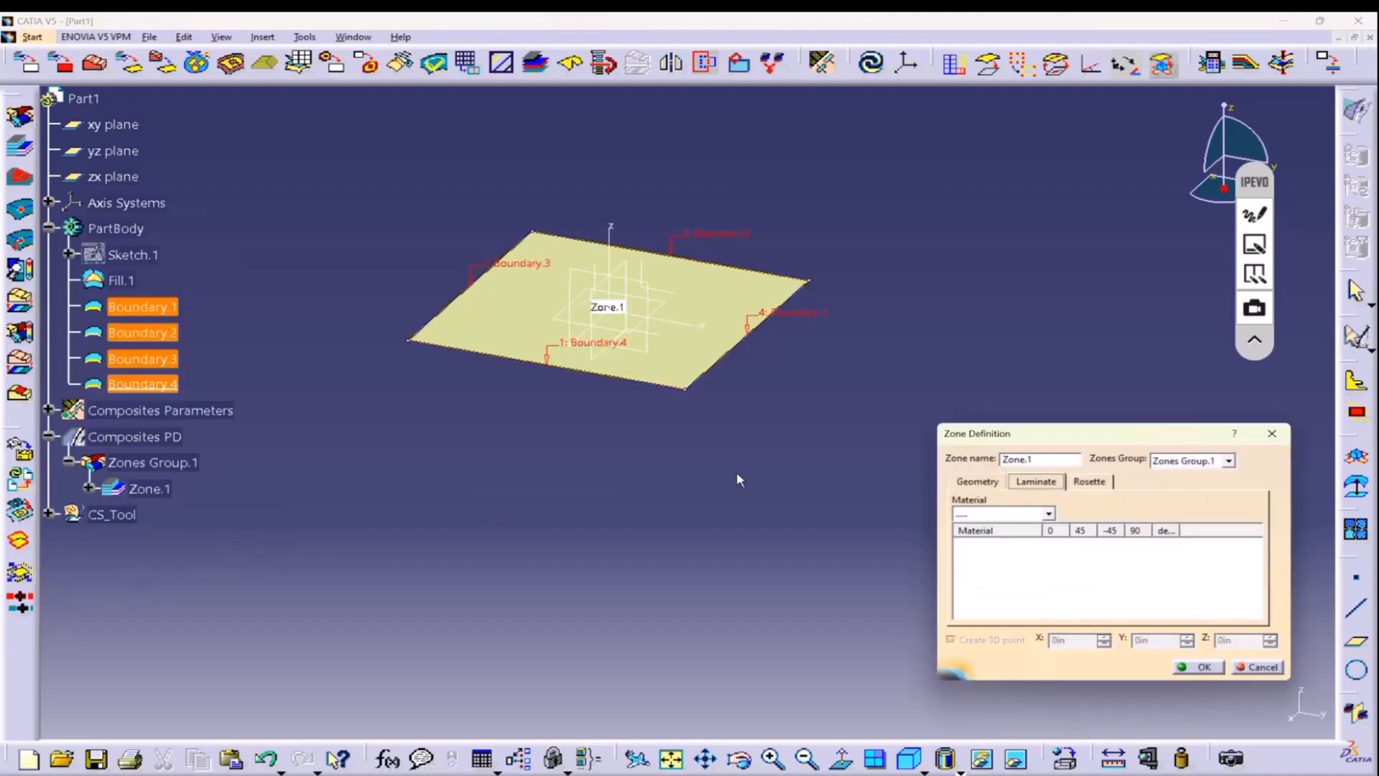
left_click(1048, 514)
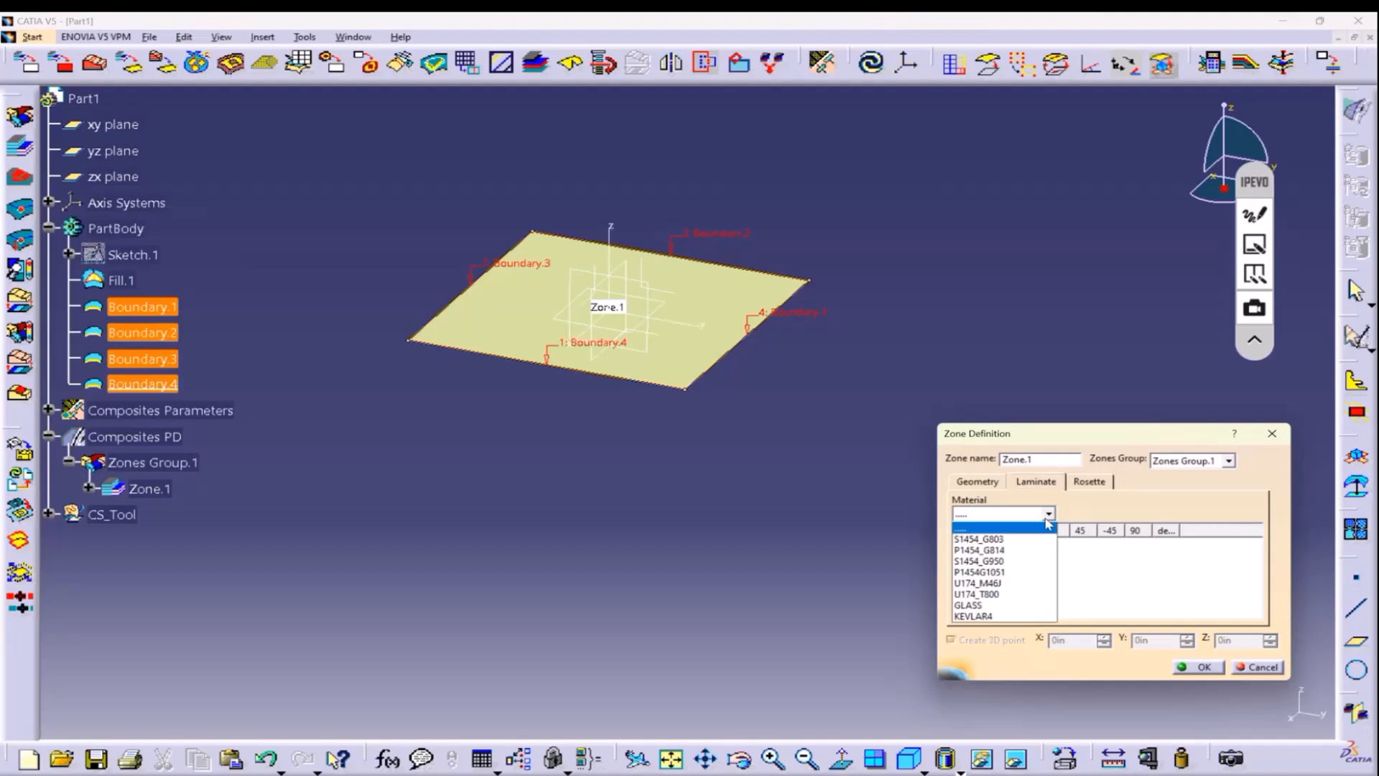
left_click(1016, 539)
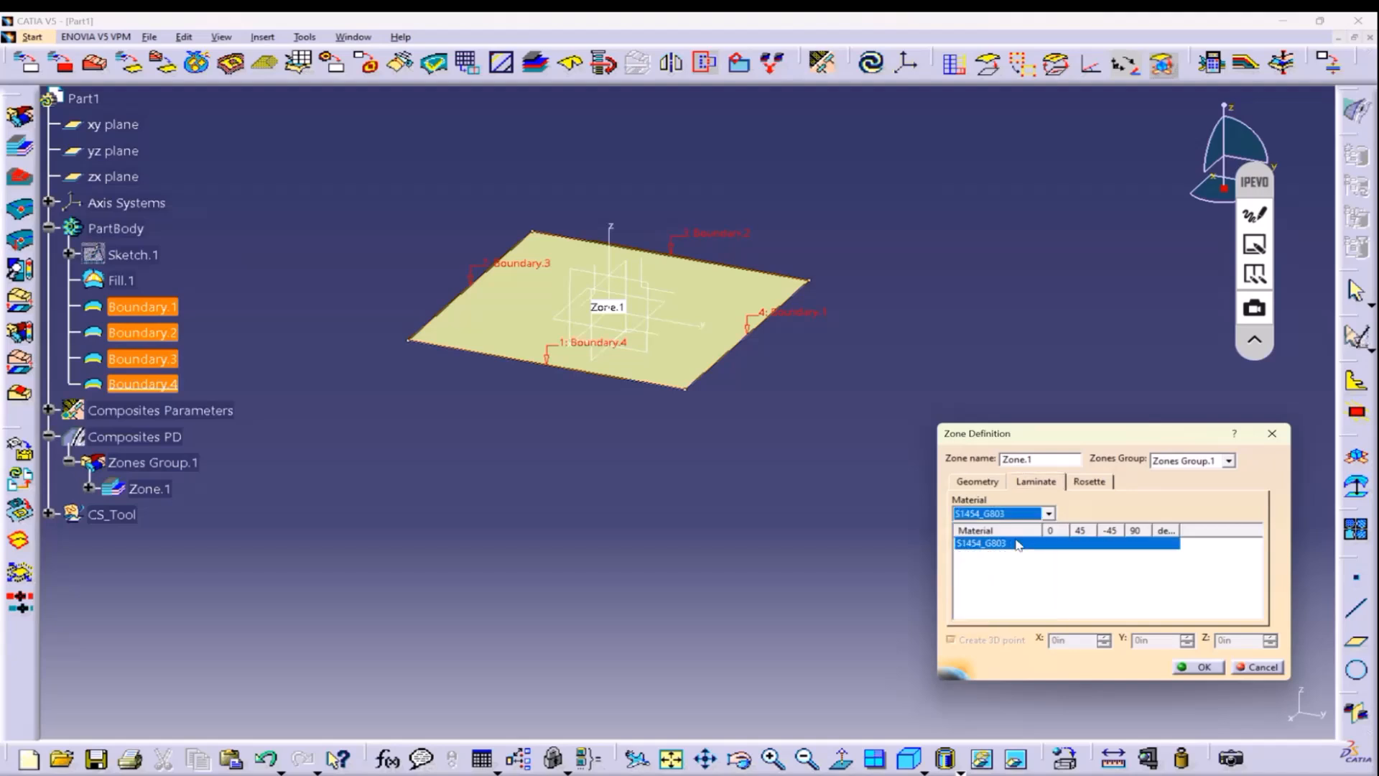
Set the S1454_G803 laminate to 4 plies at 0 degrees and 2 plies at 45 degrees.
left_click(1060, 549)
left_click(1056, 543)
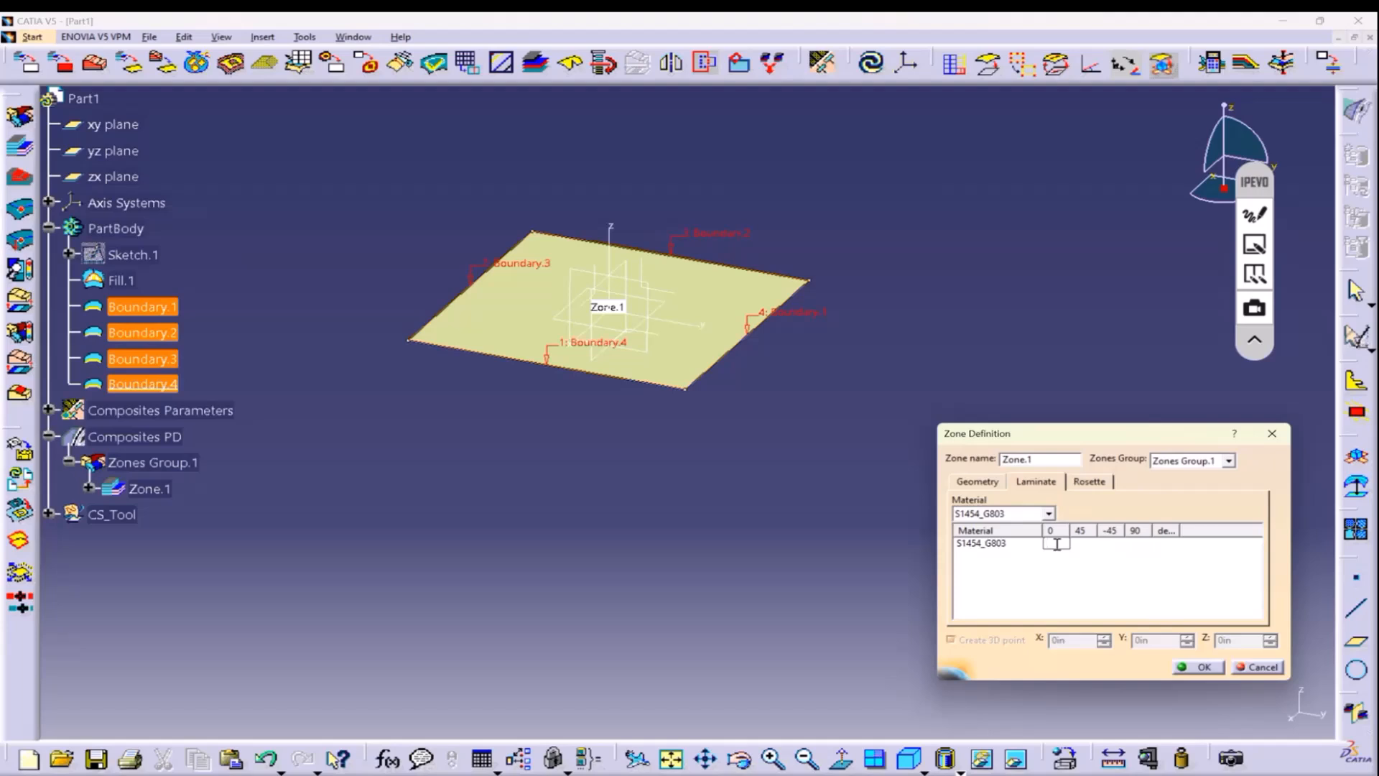
type("4")
key("Return")
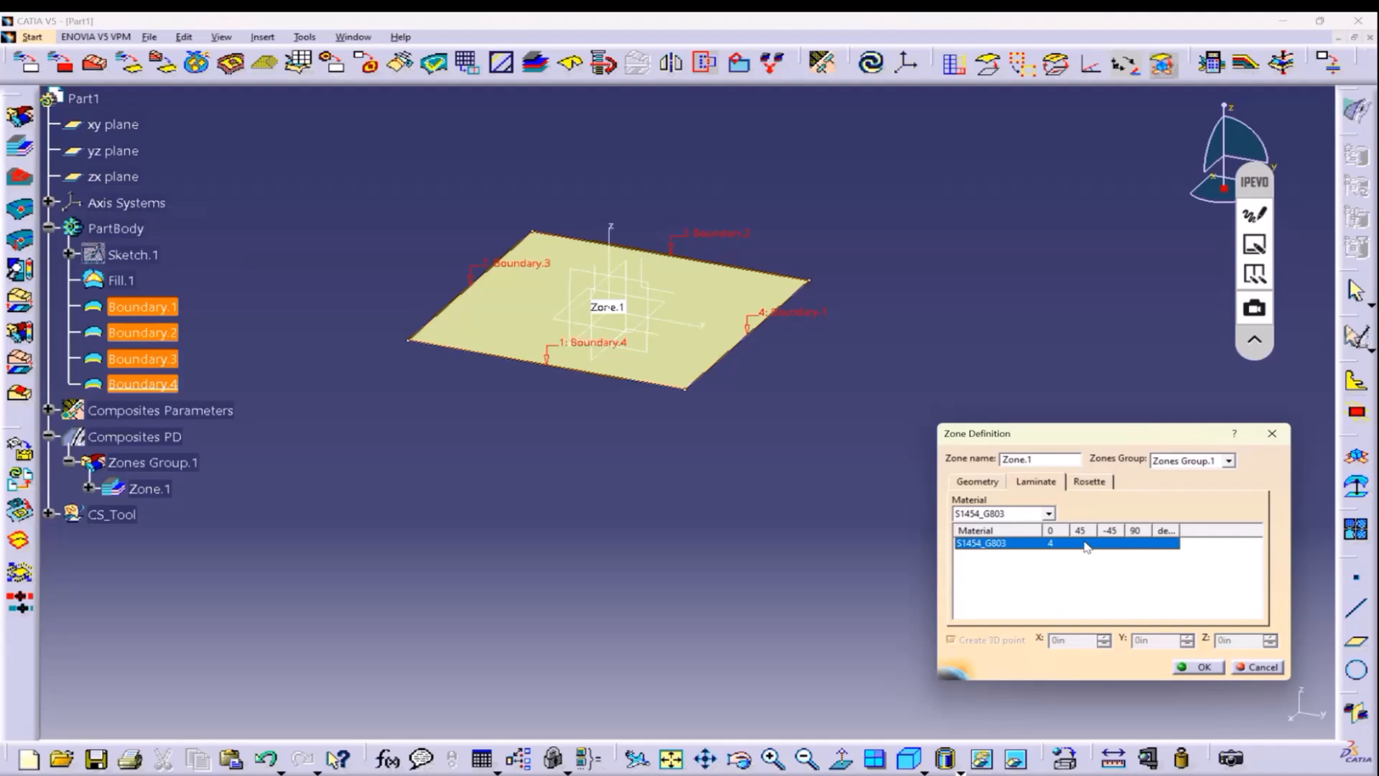
left_click(1085, 544)
type("2")
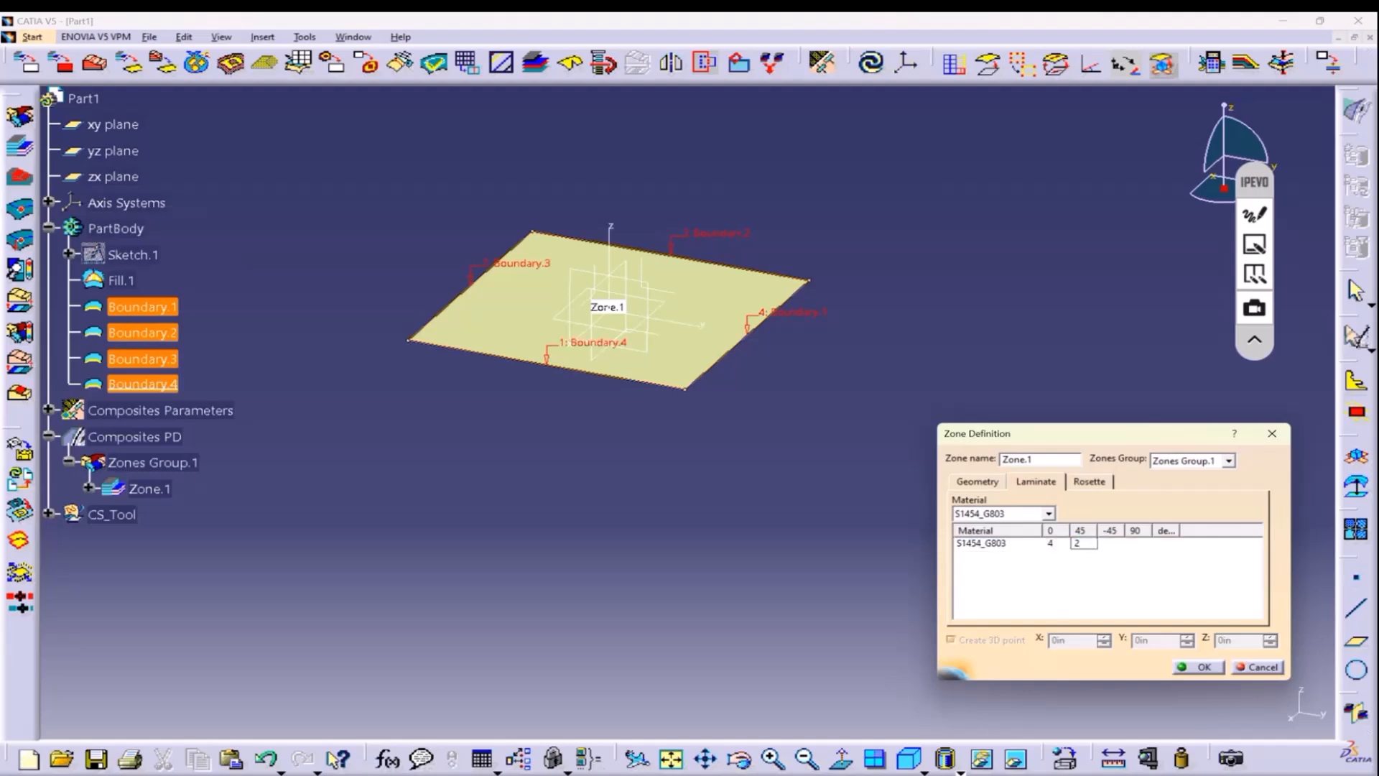
key("Return")
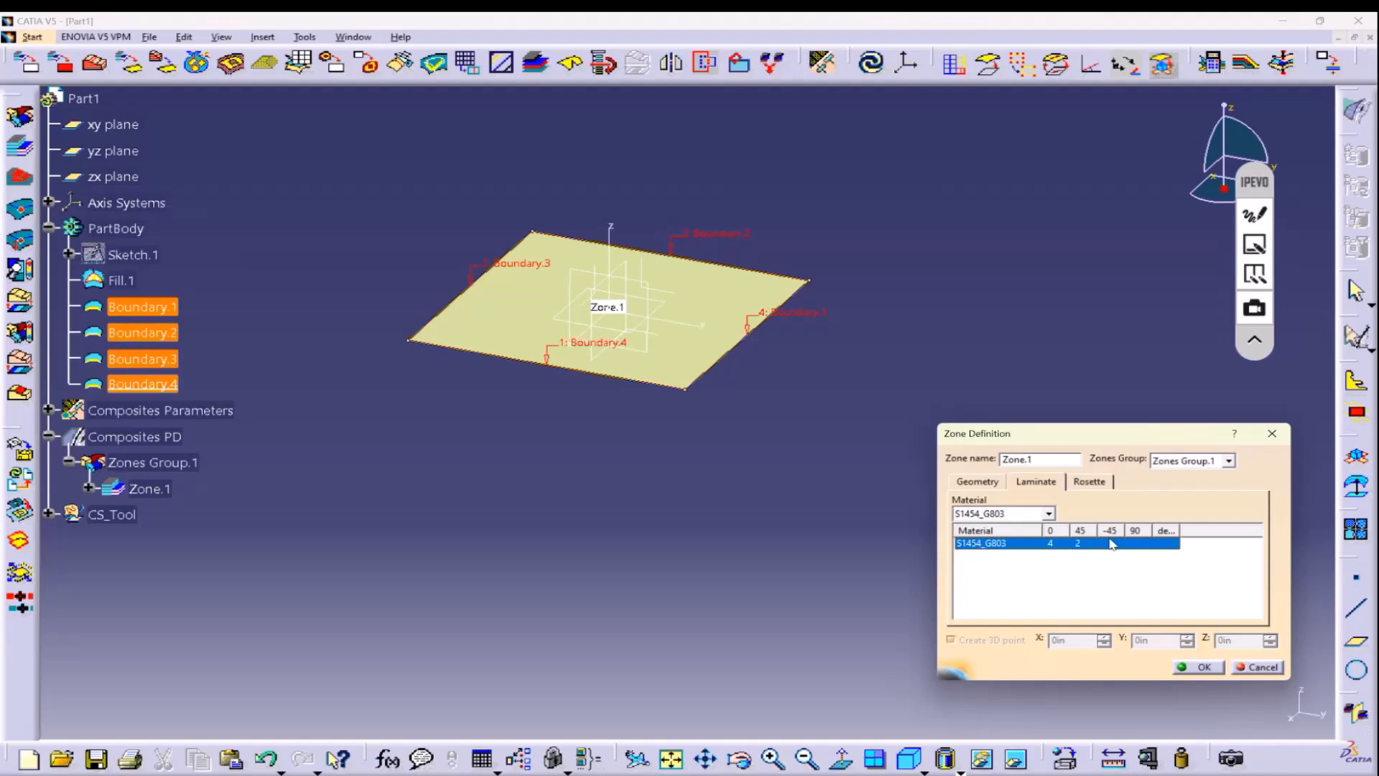
Set 2 plies at -45 degrees and 4 plies at 90 degrees for S1454_G803, and apply the zone definition.
left_click(1112, 544)
type("2")
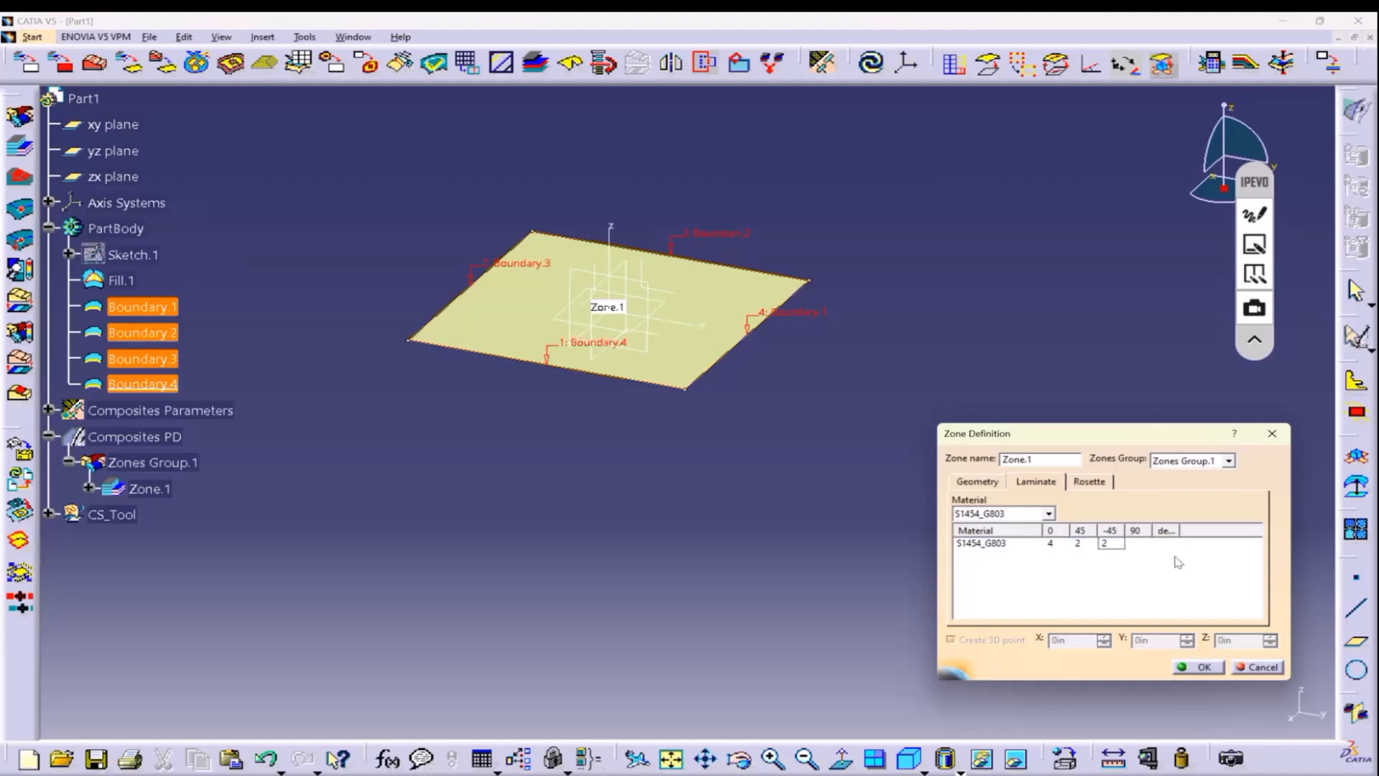
key("Return")
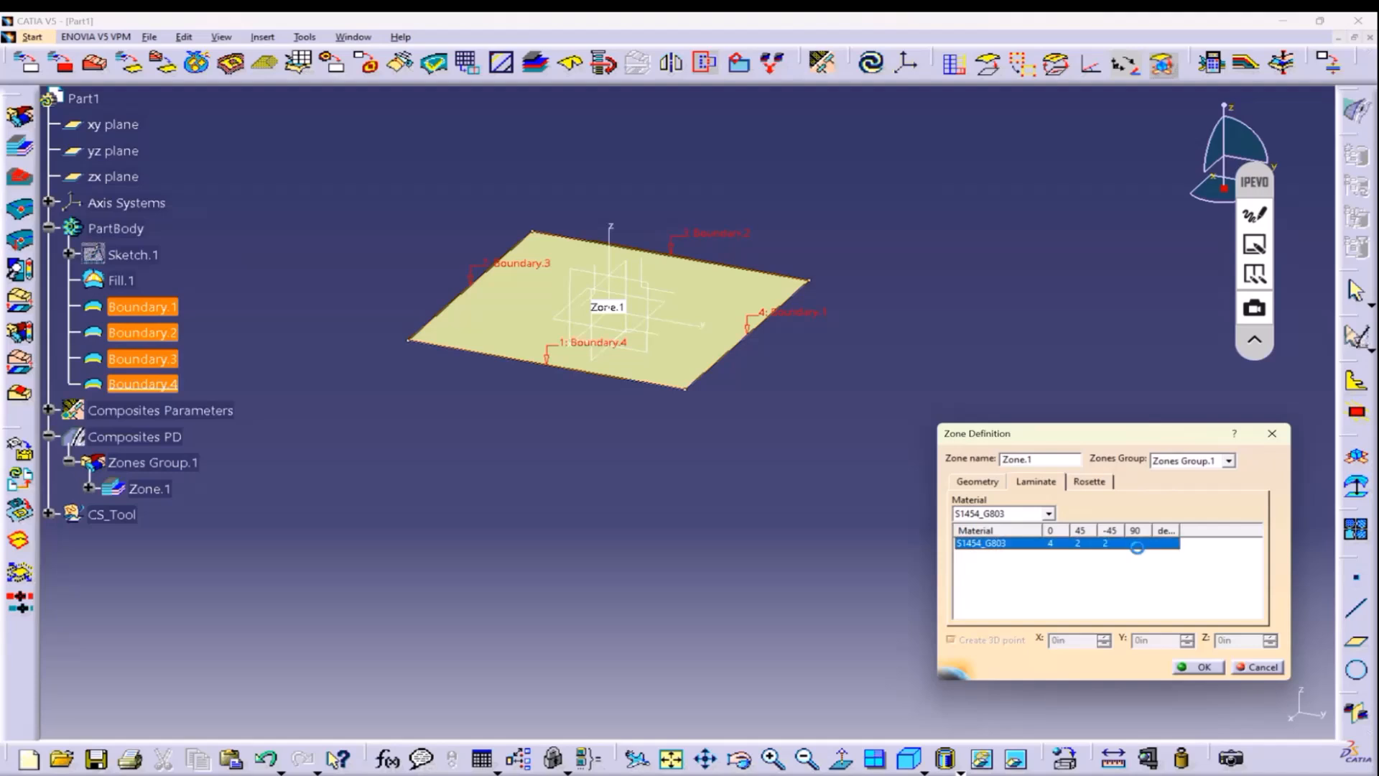
left_click(1135, 542)
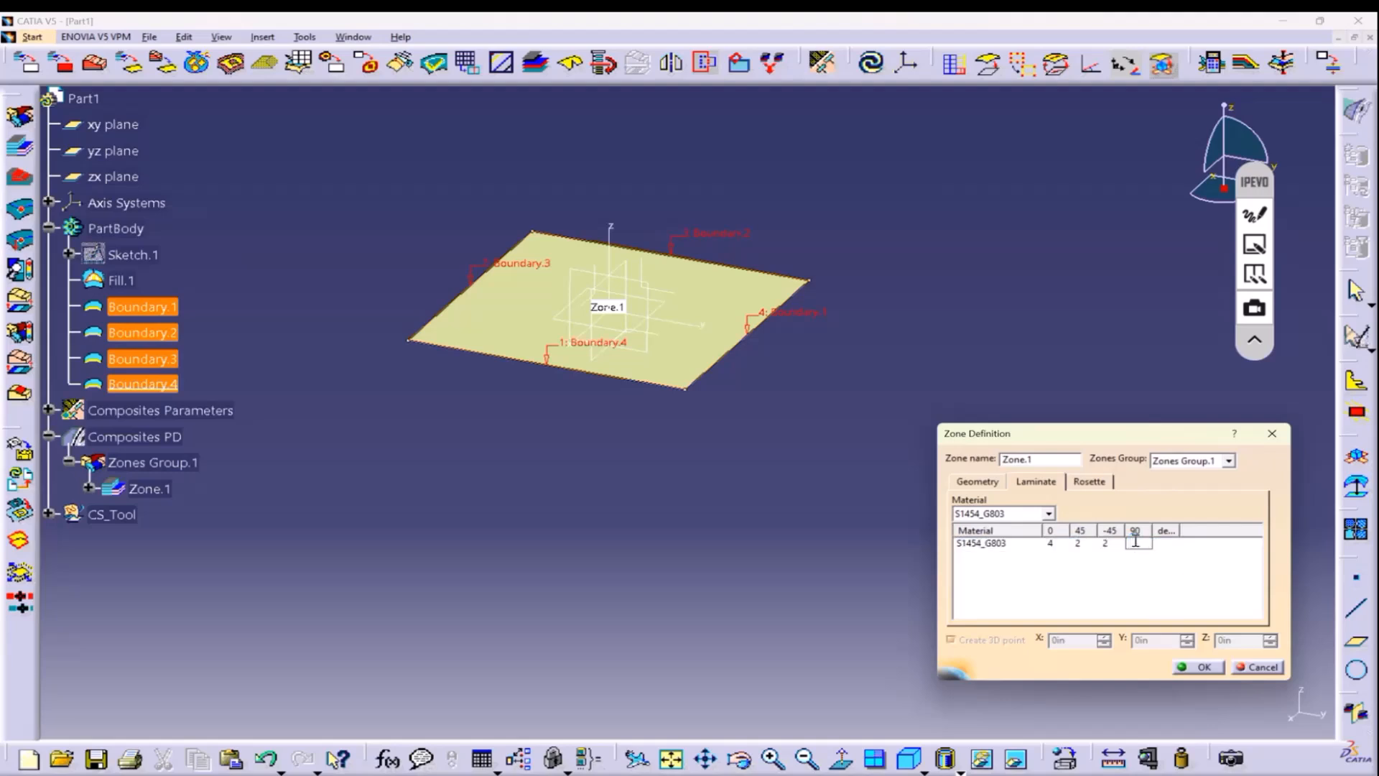
type("4")
key("Return")
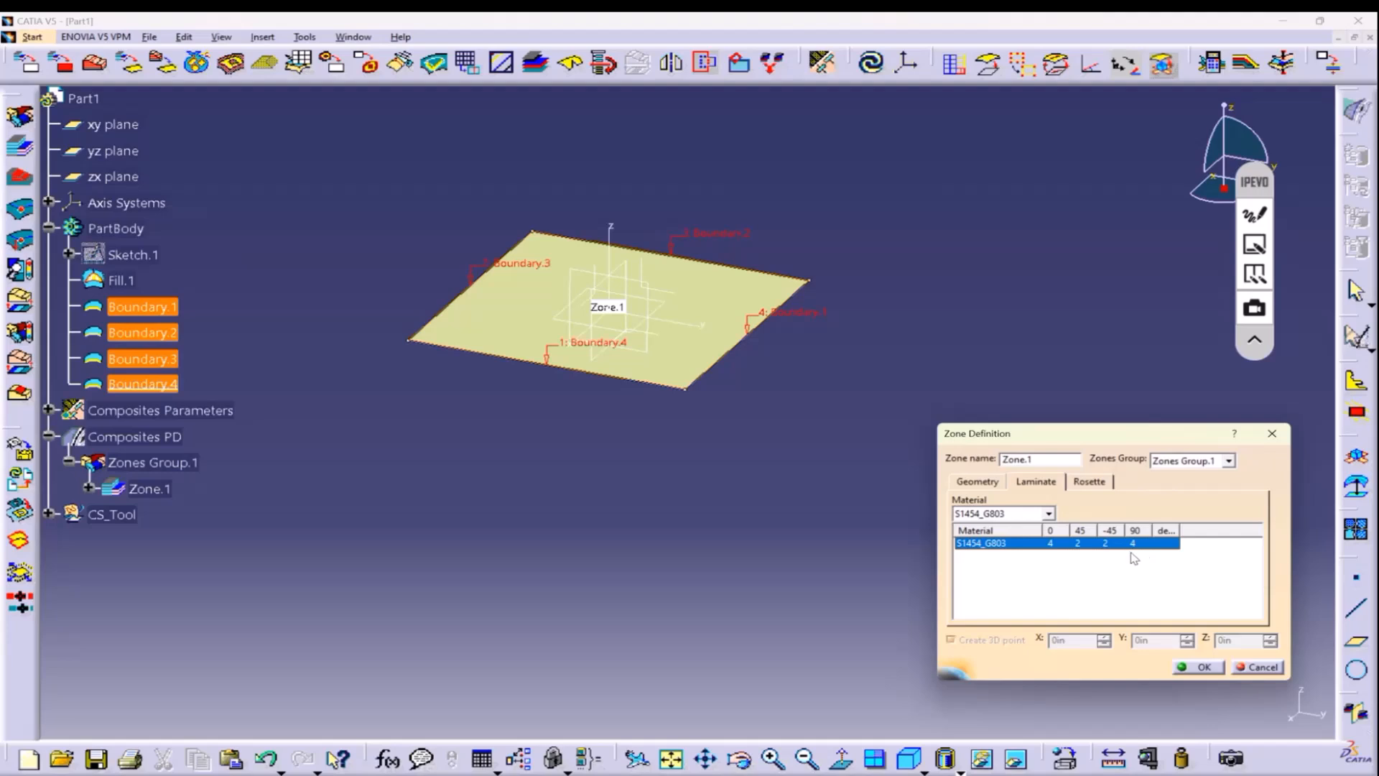
left_click(1198, 666)
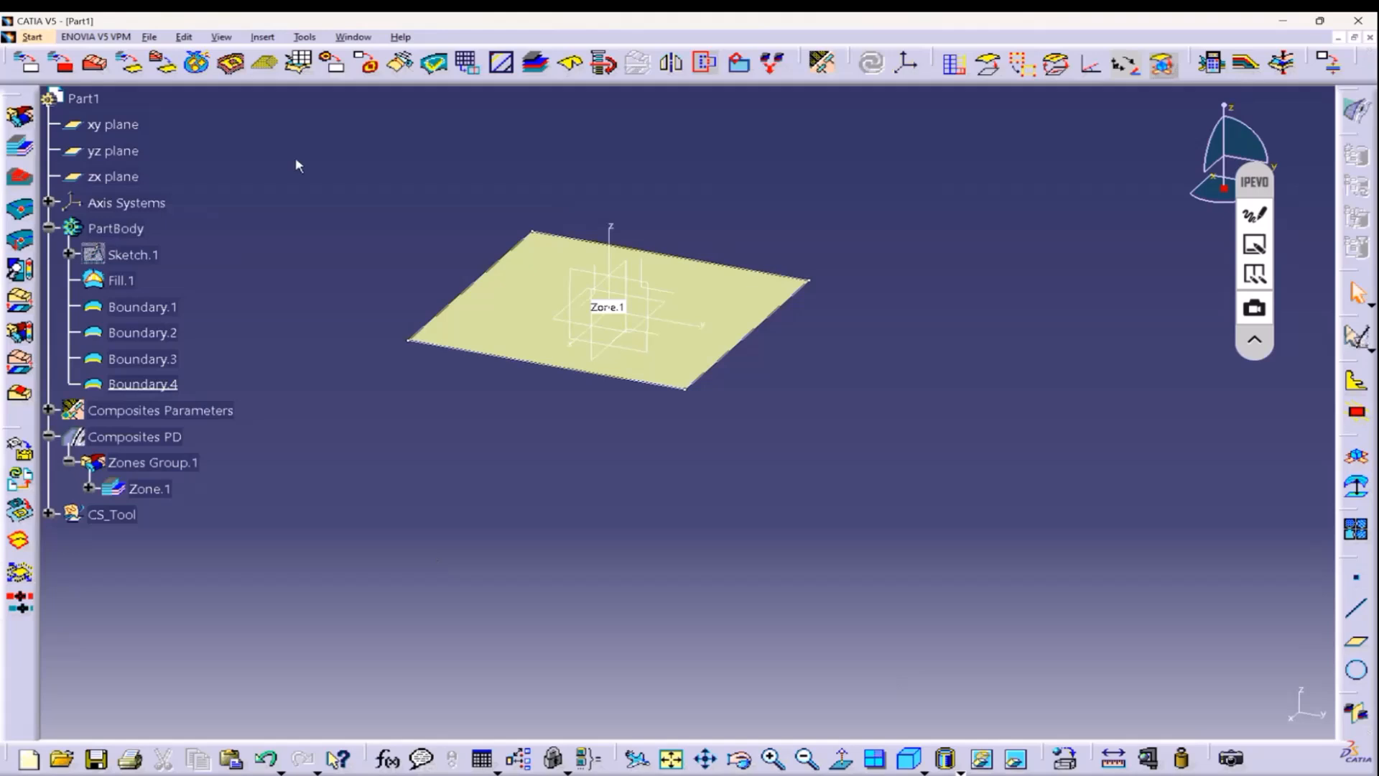
Create plies from Zones Group.1 in a new group, using the zones with taper option, and acknowledge the warning.
left_click(268, 38)
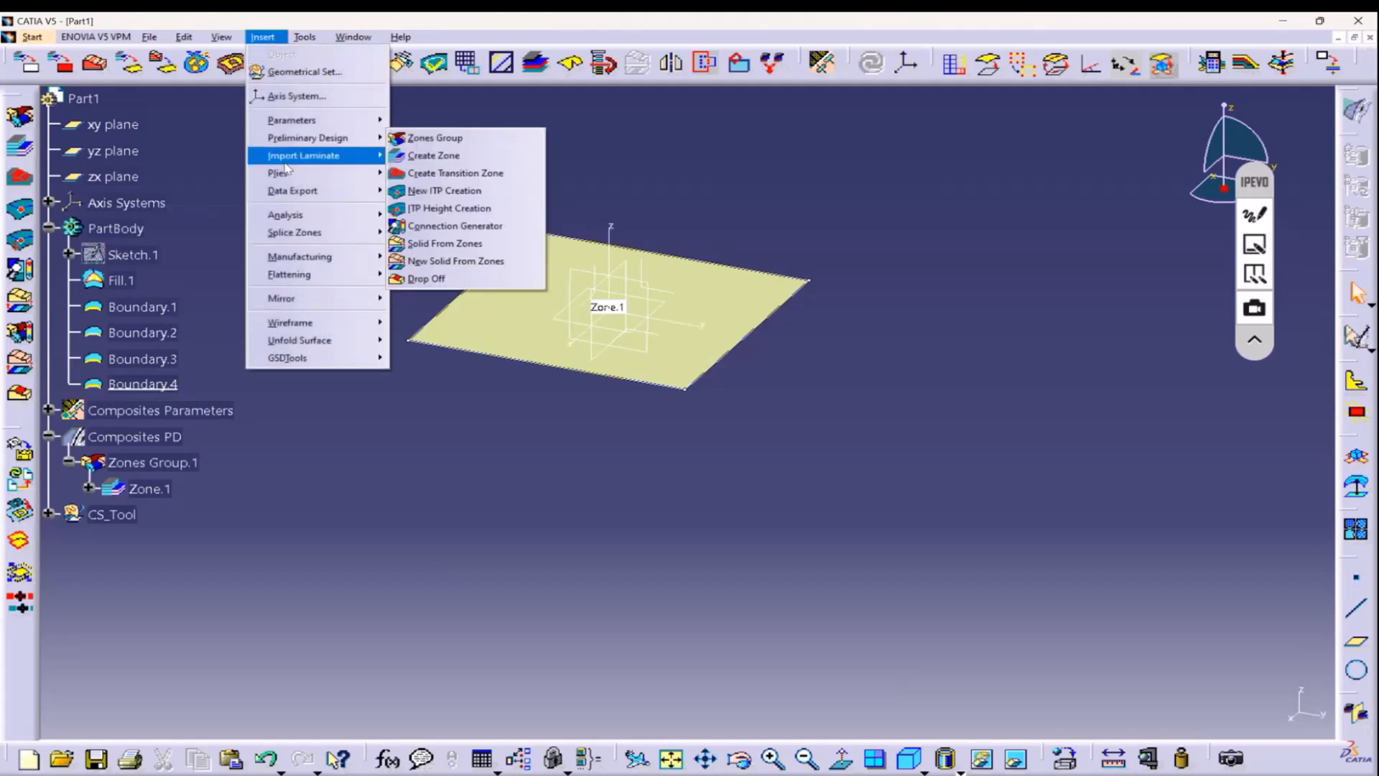
mouse_move(288, 174)
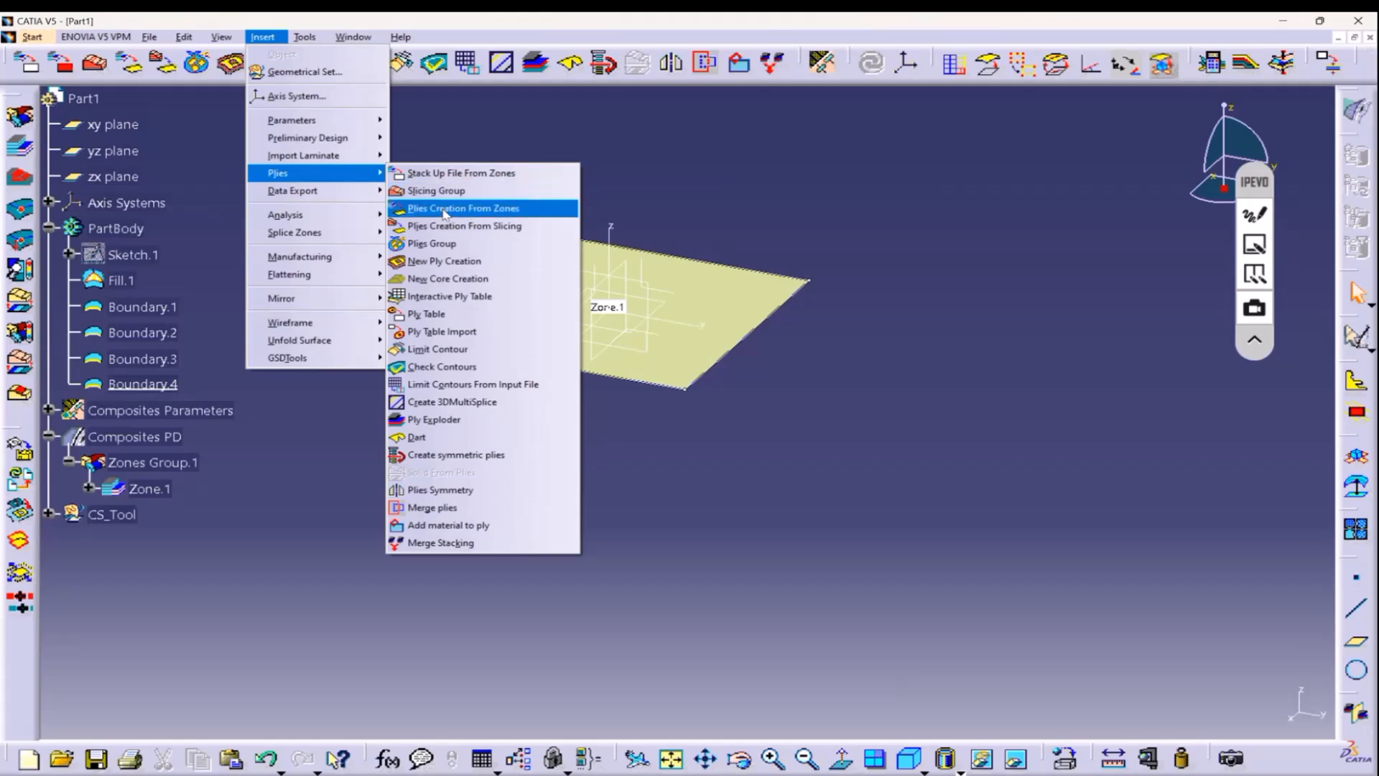
left_click(466, 209)
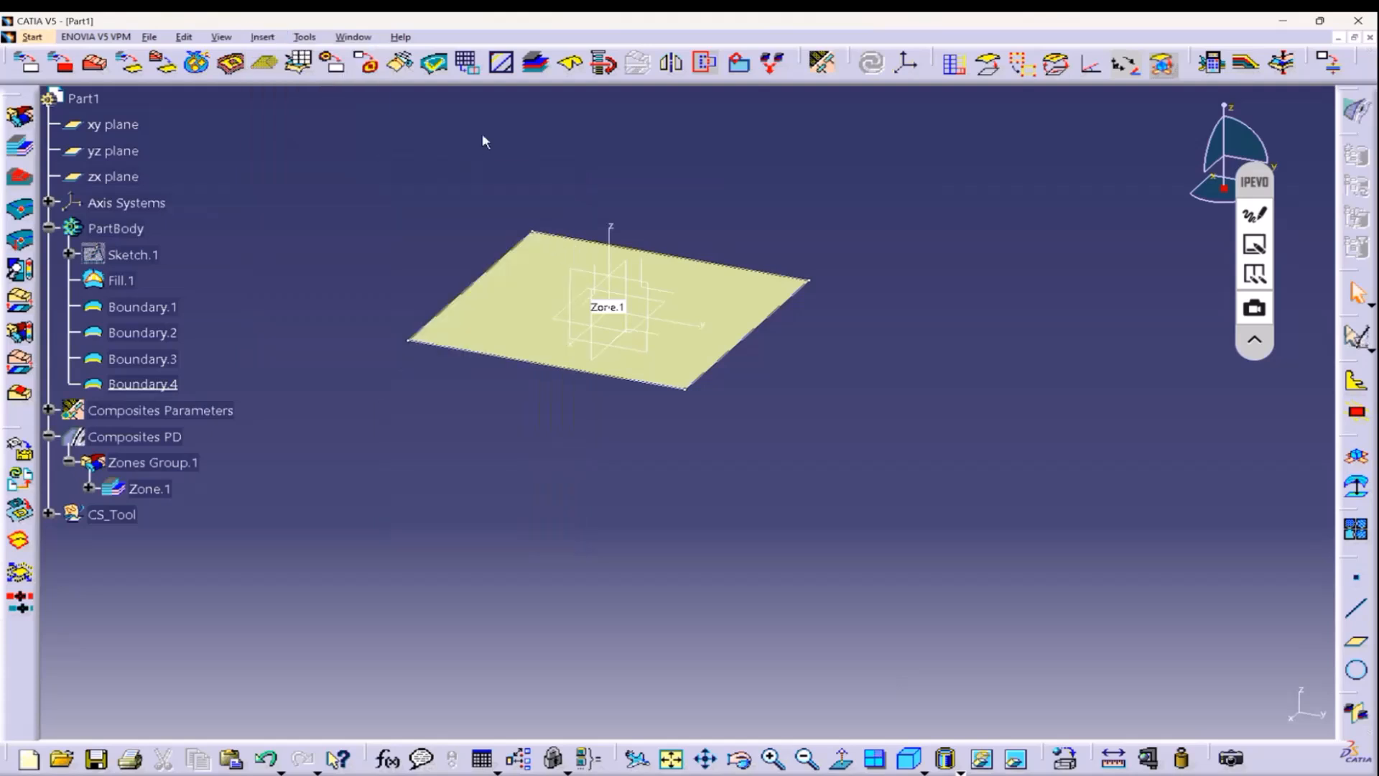
left_click(136, 73)
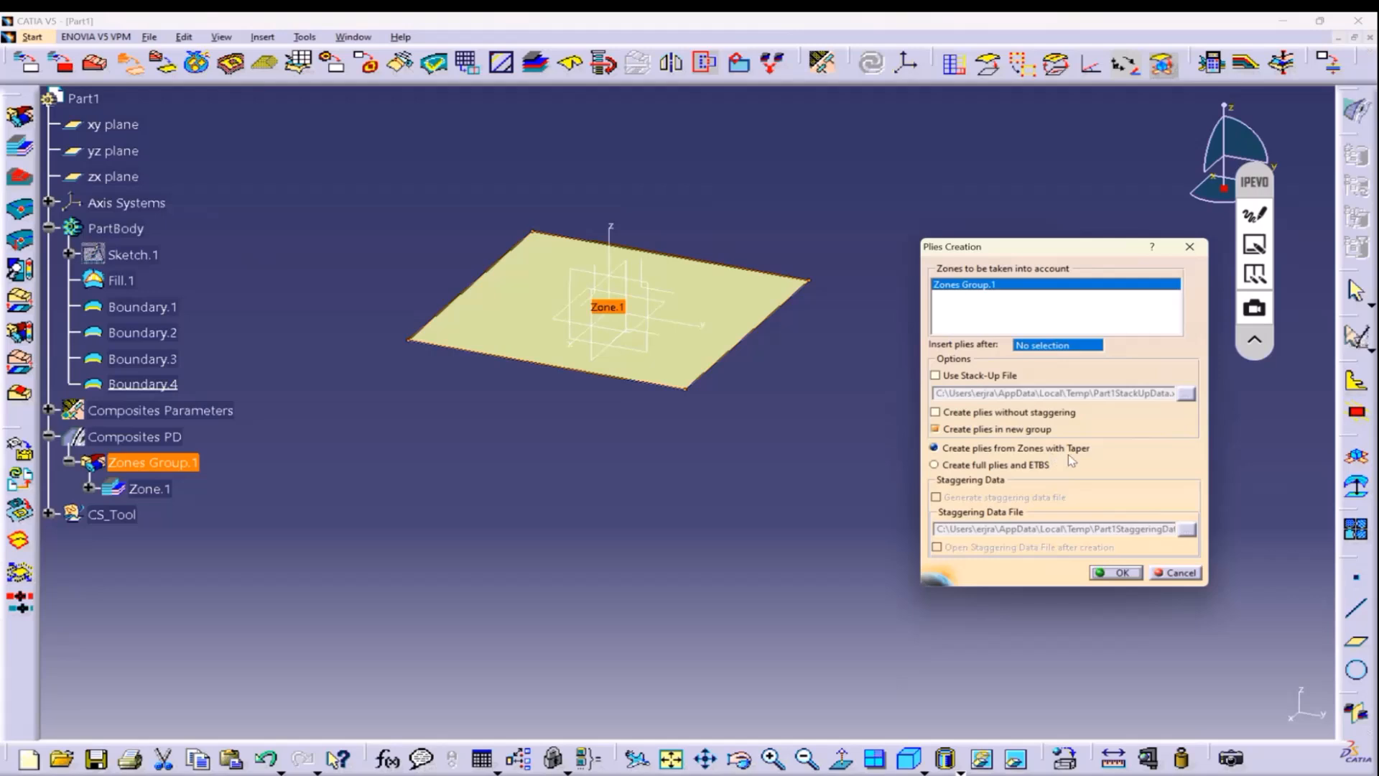
left_click(1114, 574)
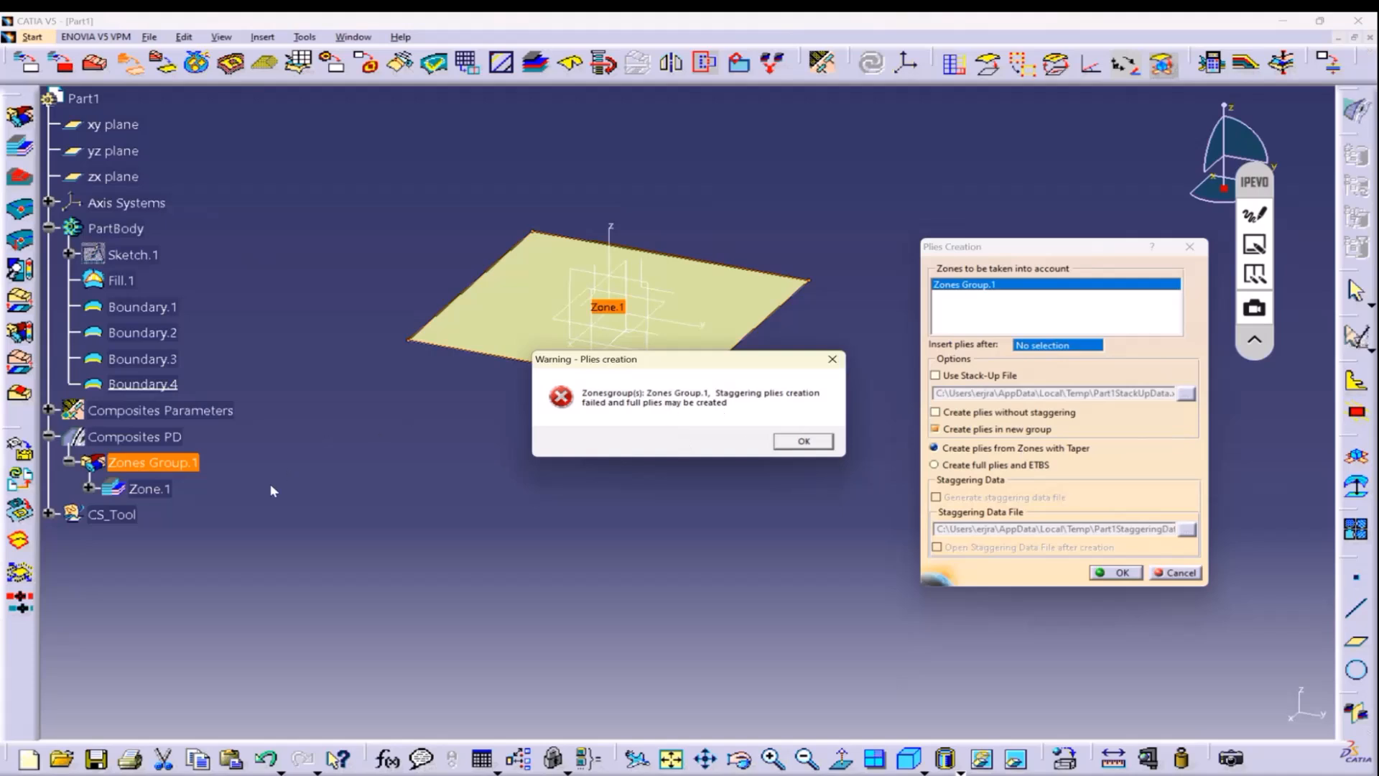
left_click(794, 444)
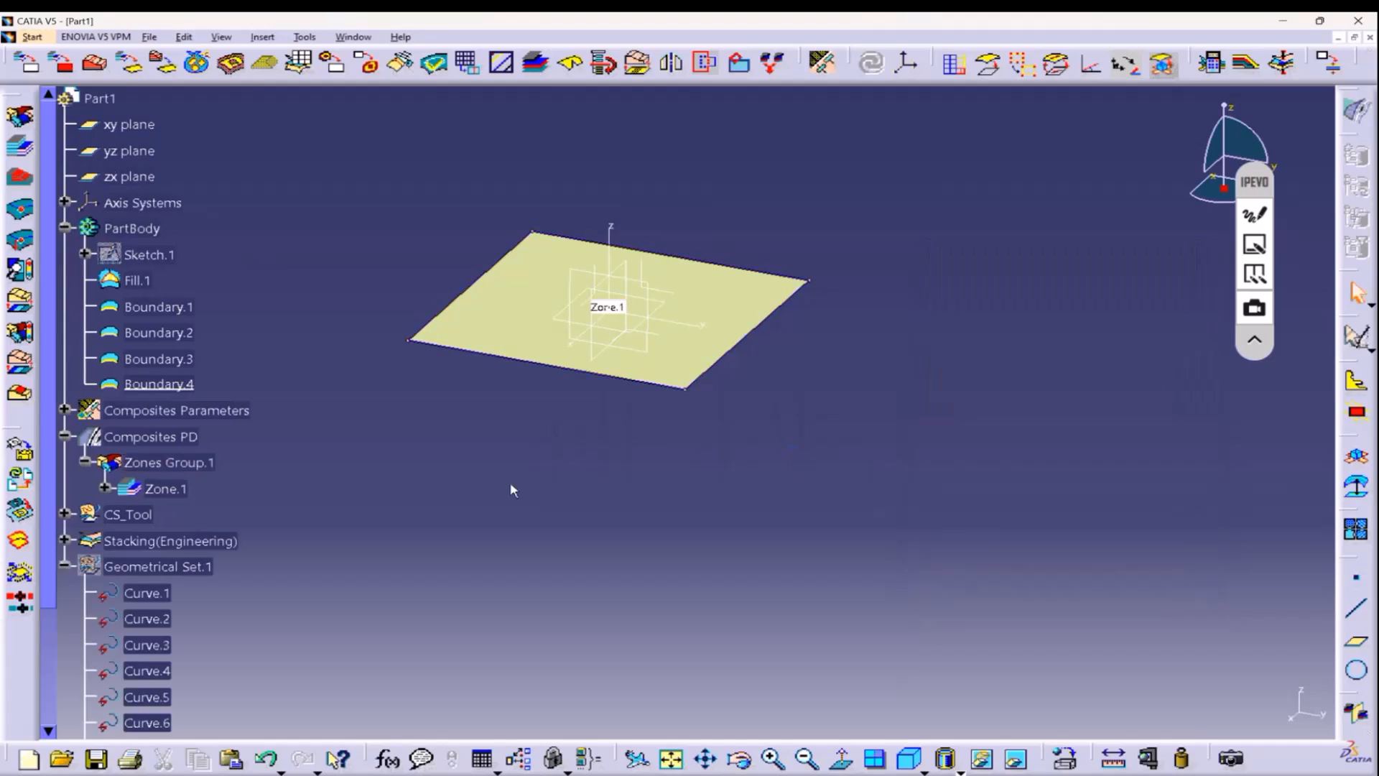
Collapse Geometrical Set.1 in the specification tree and expand Stacking(Engineering) and Plies Group.1 to review the ply sequences.
left_click(158, 371)
left_click(65, 369)
left_click(137, 346)
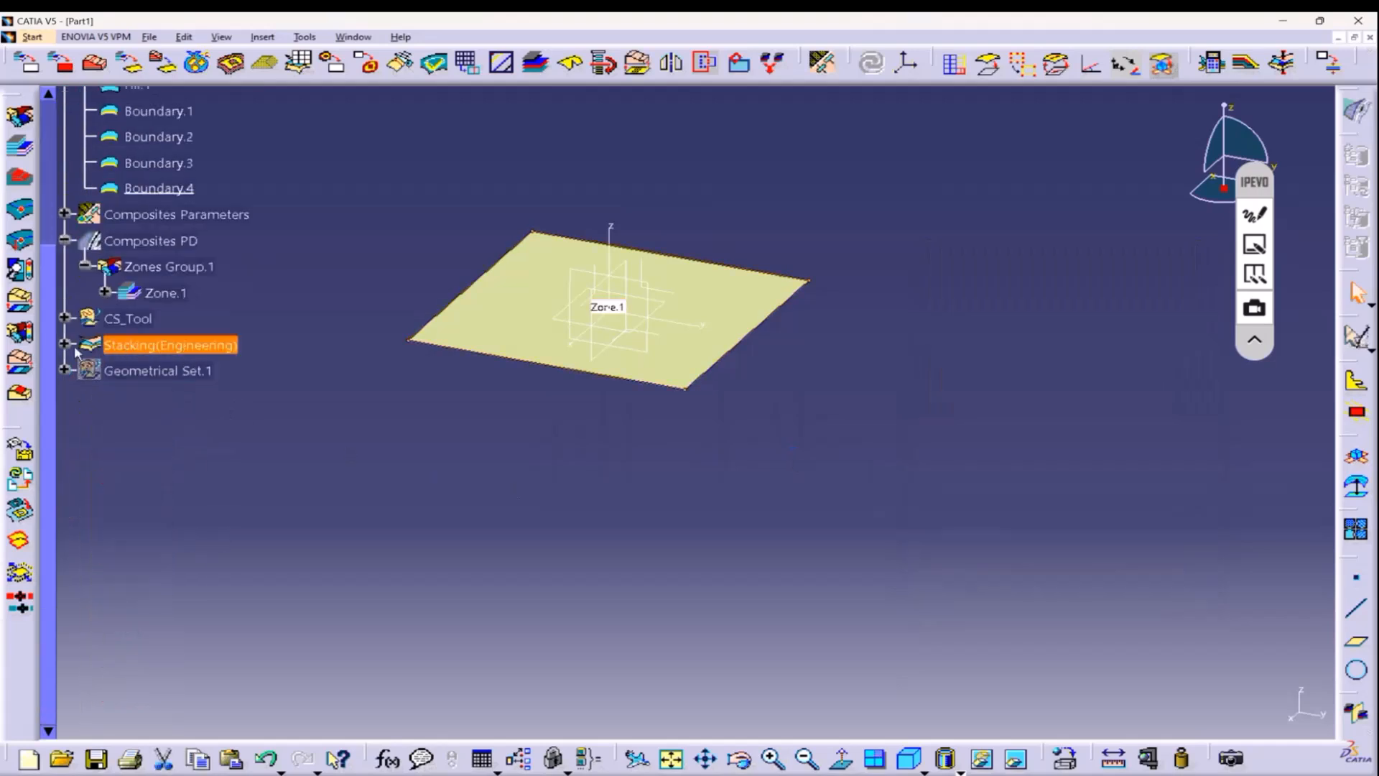
left_click(65, 345)
left_click(164, 370)
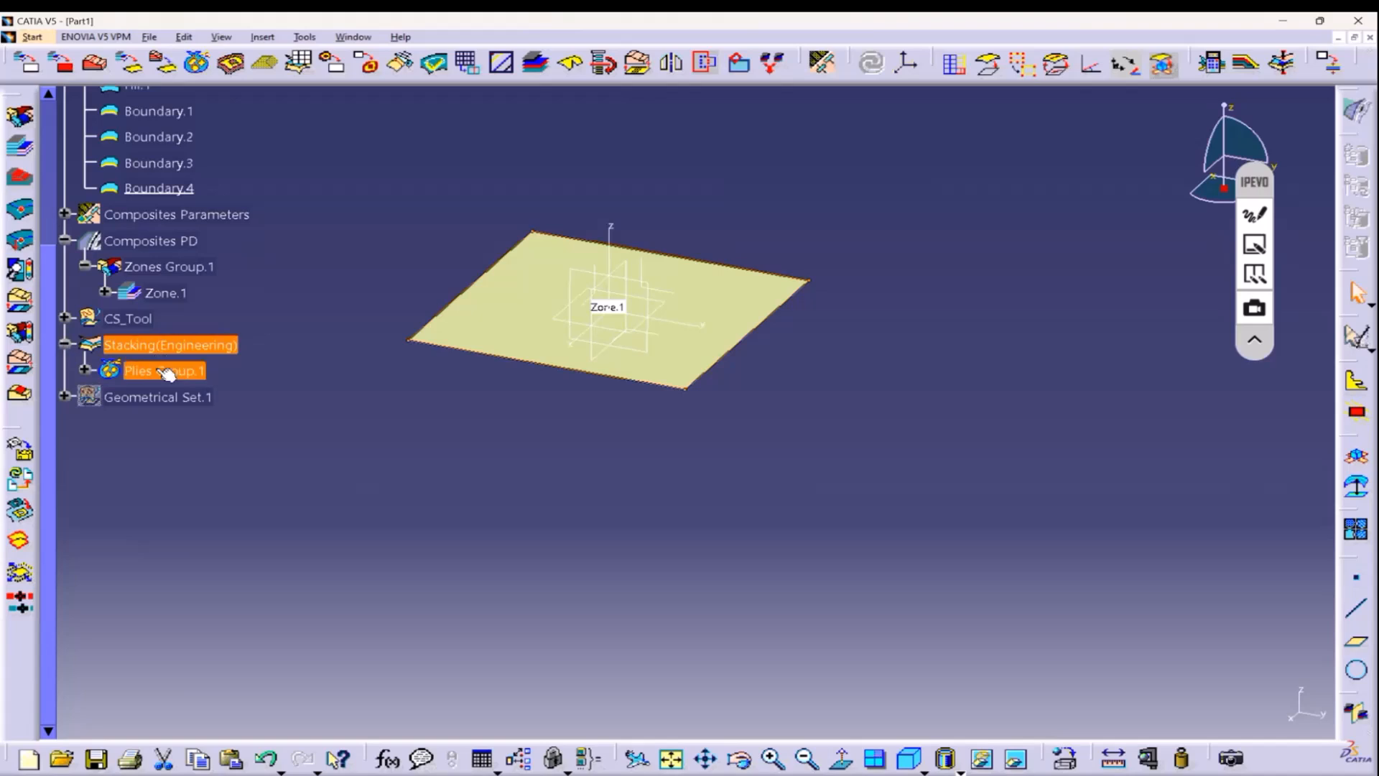
left_click(85, 371)
scroll(179, 396, "down", 5)
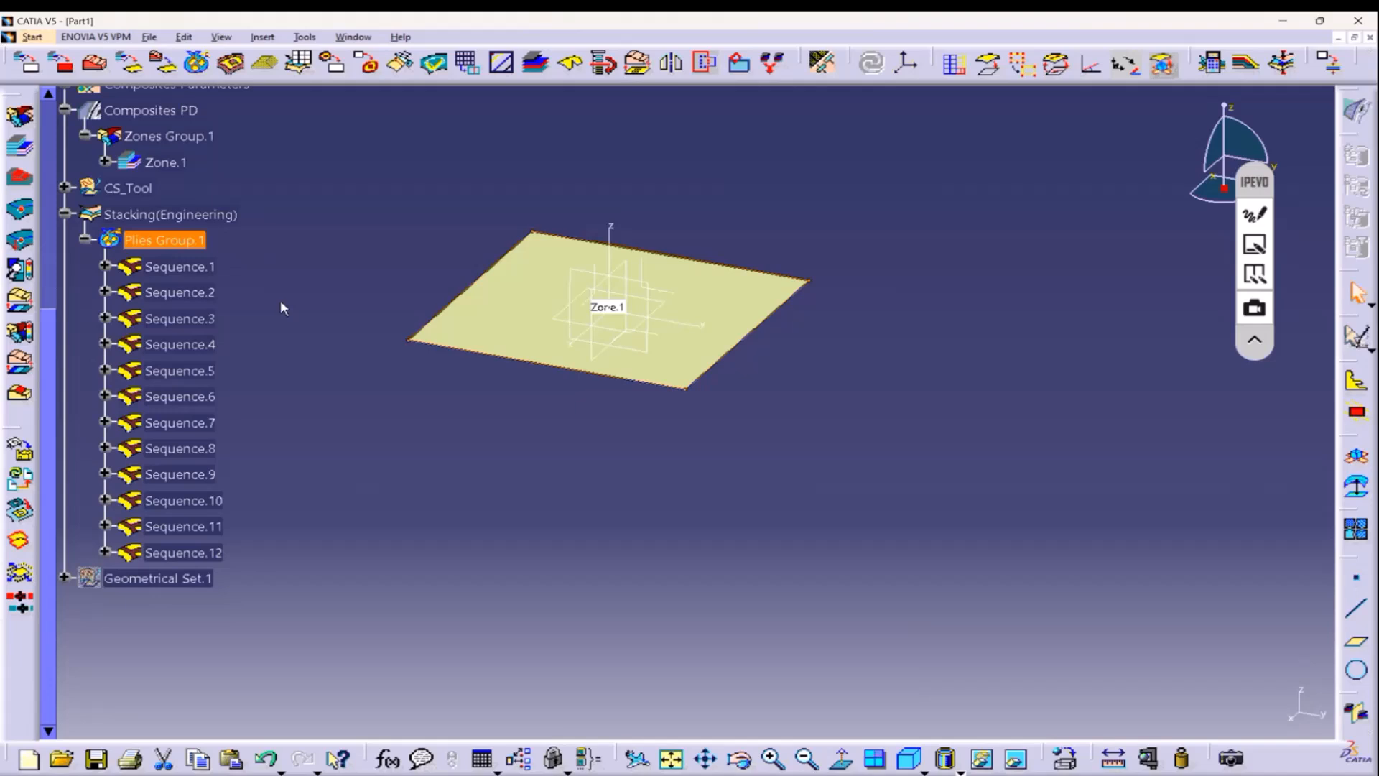
Expand Sequence.1 and Ply.1 to examine the ply's material, direction, axis system and contour geometry.
left_click(144, 267)
left_click(105, 266)
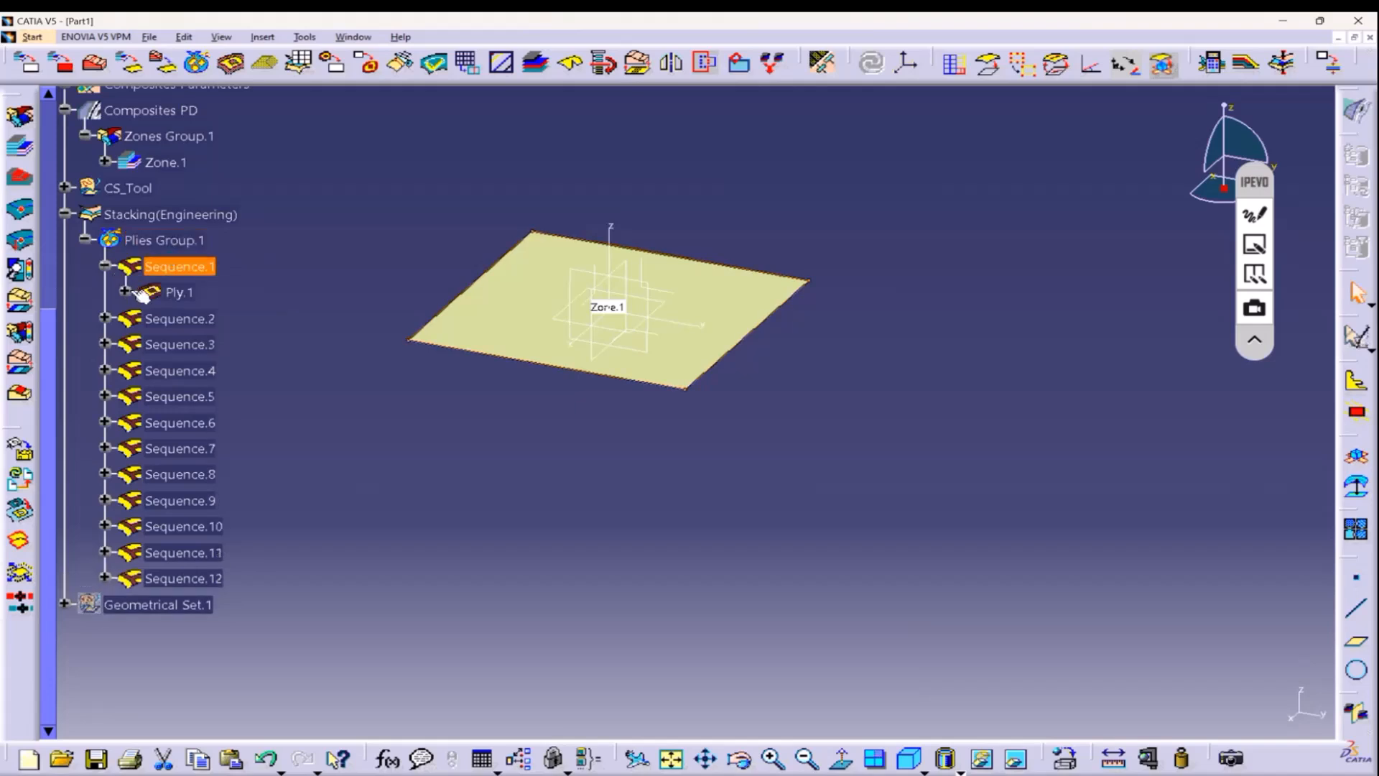
left_click(125, 292)
left_click(178, 293)
left_click(146, 319)
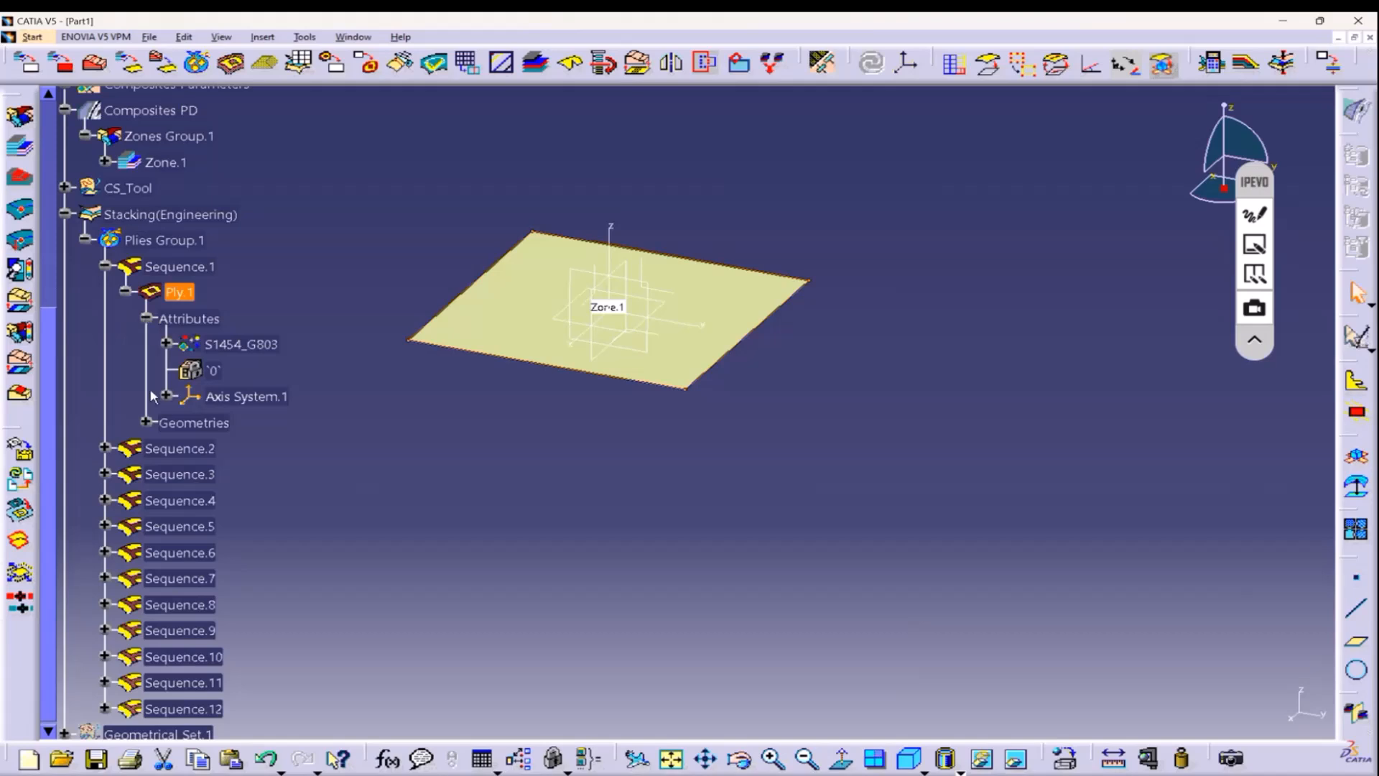
left_click(219, 344)
left_click(147, 423)
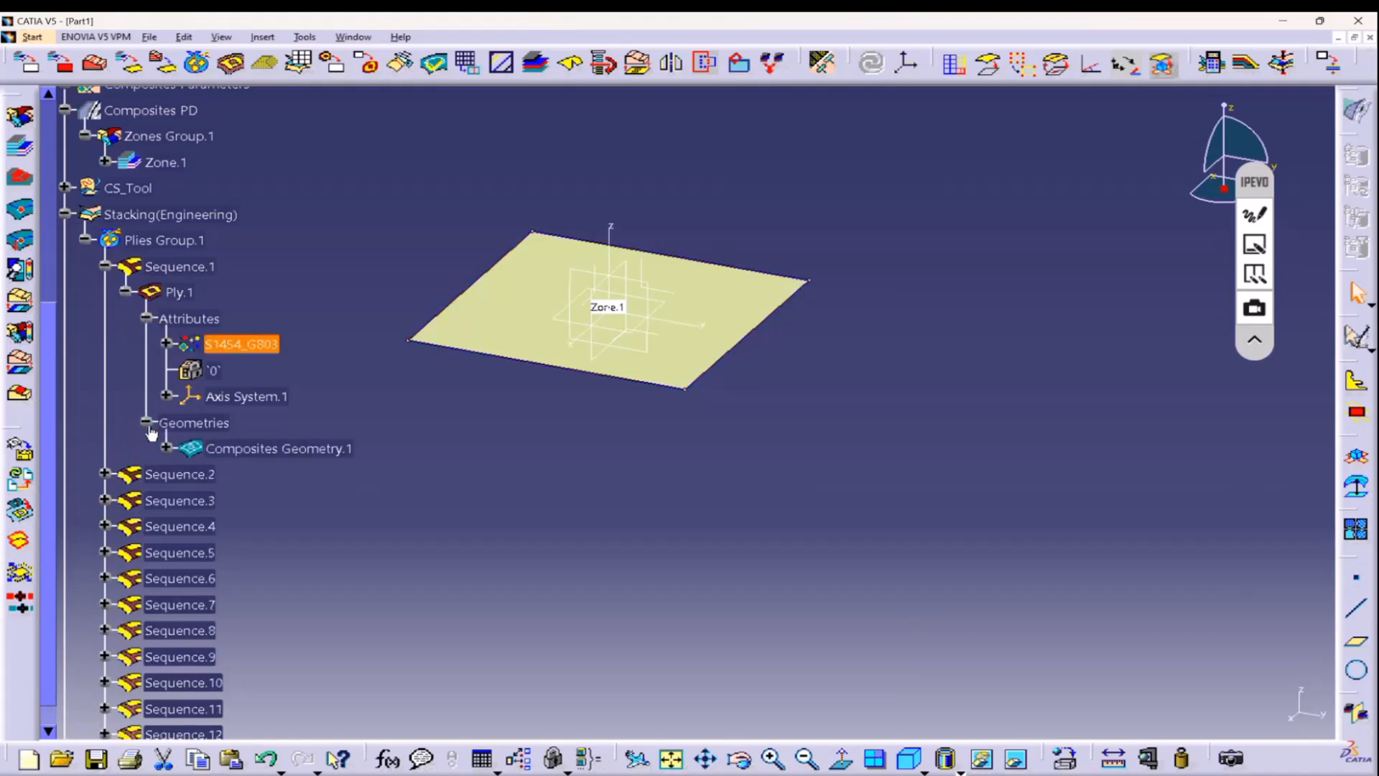
left_click(166, 448)
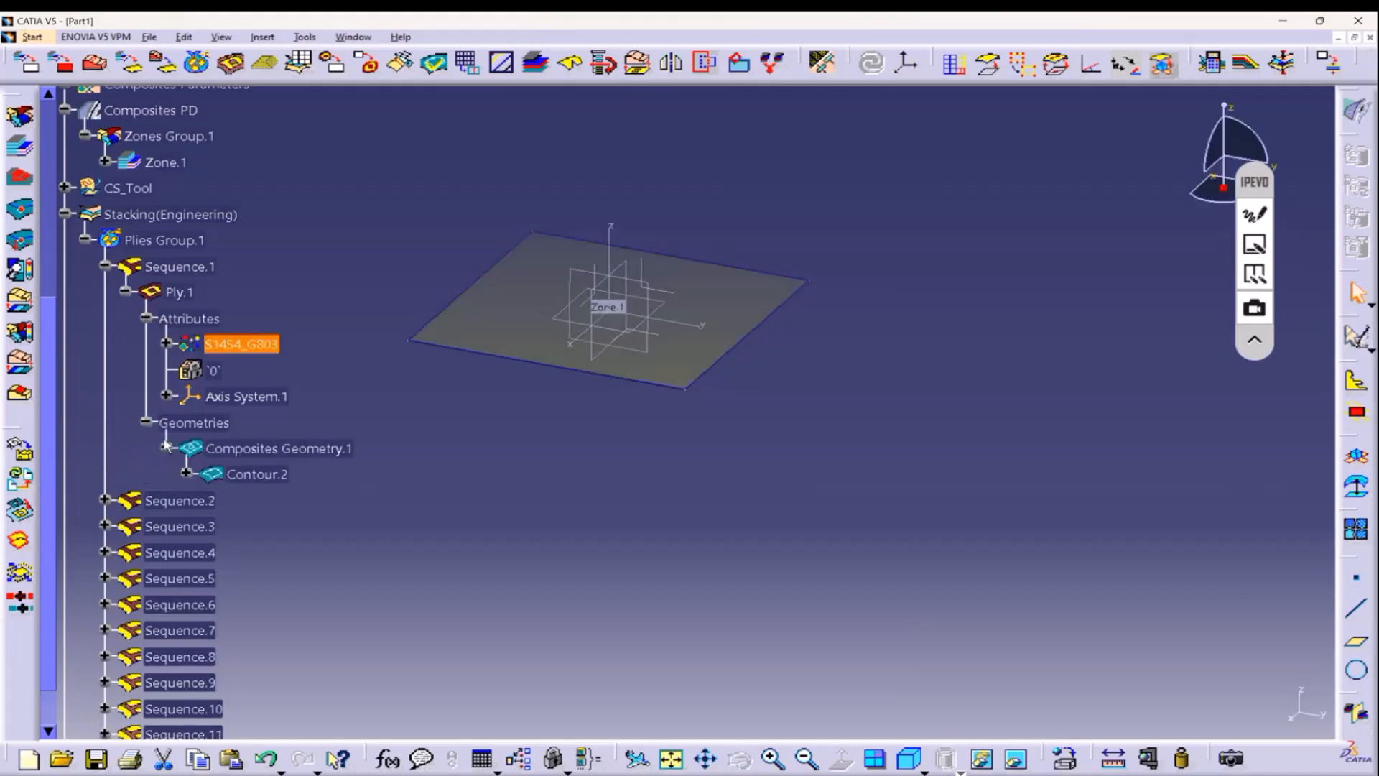
left_click(186, 473)
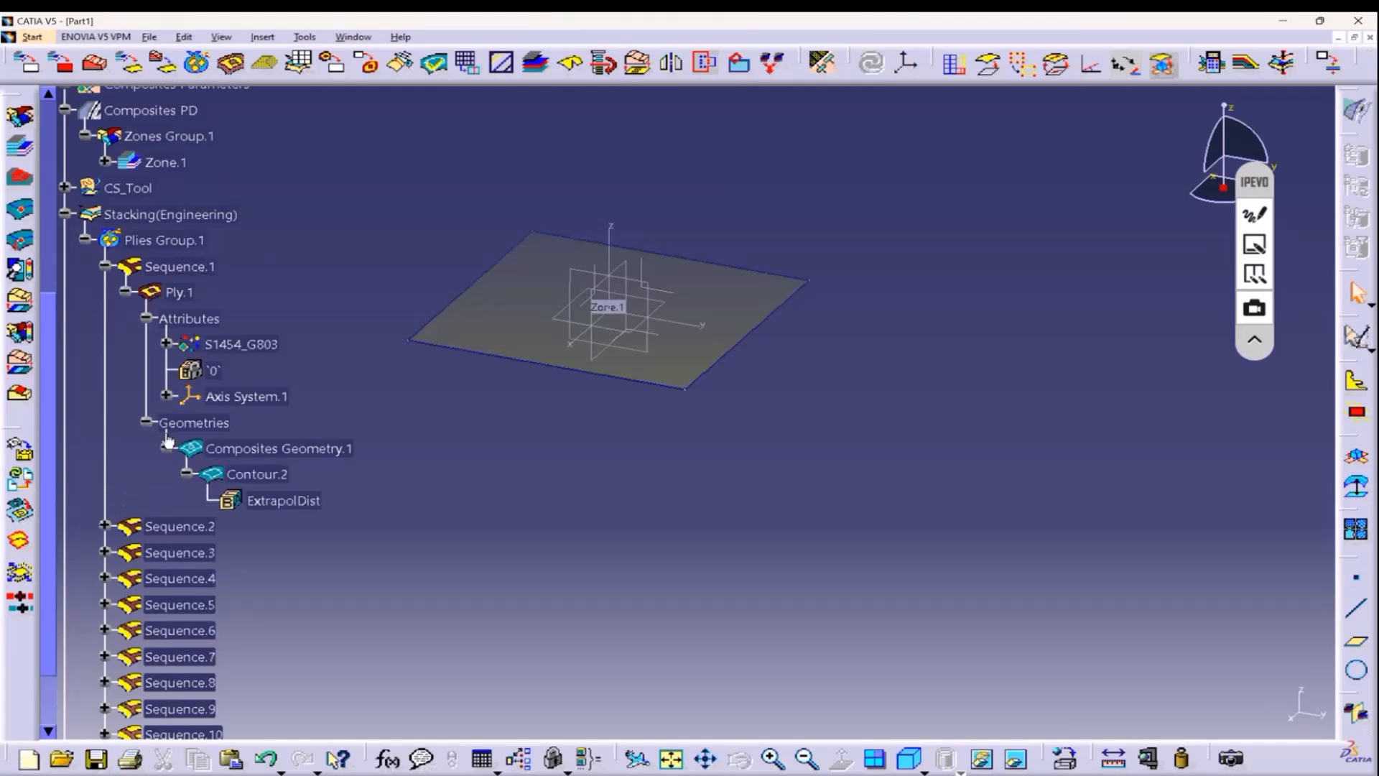
left_click(239, 344)
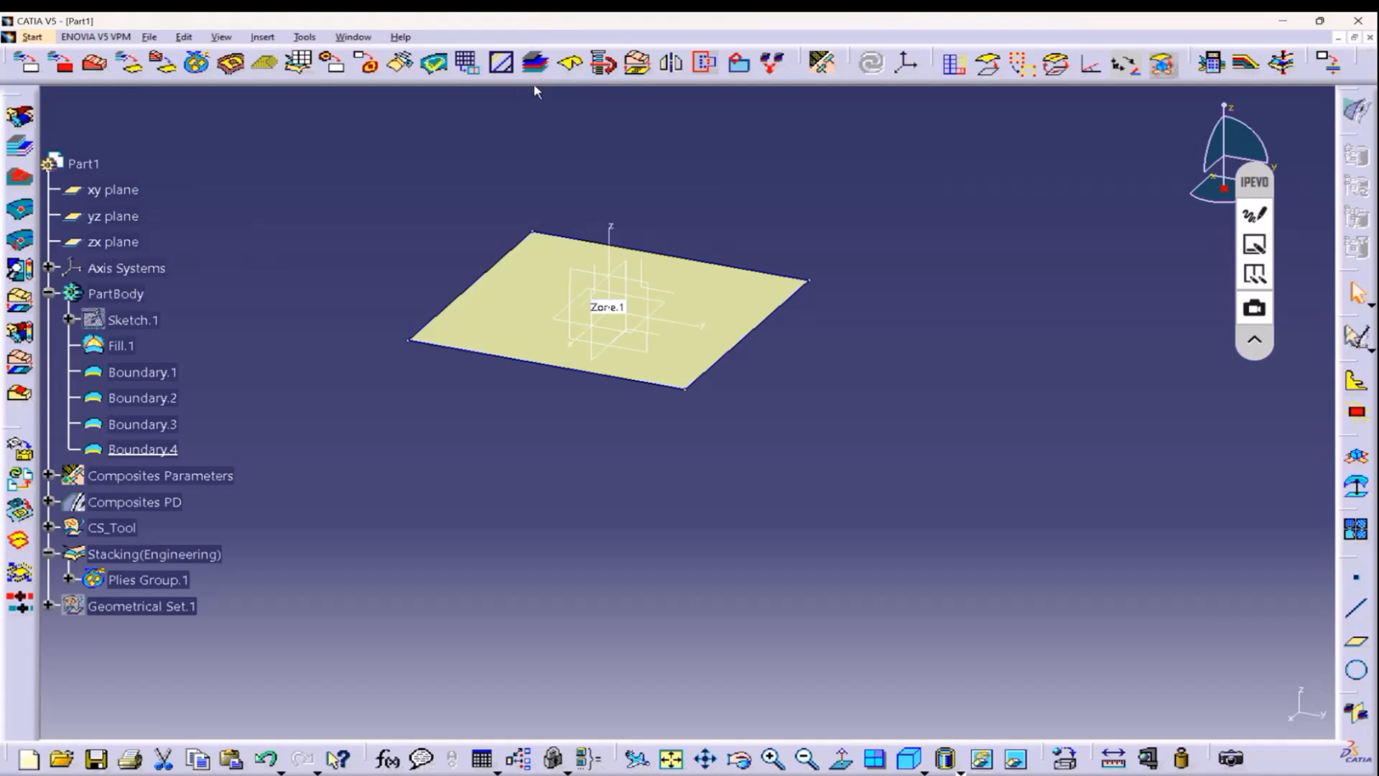
Explode the plies of the whole stacking with Ply Exploder, using the first of the three ply representations and a scale of 10.
left_click(433, 162)
left_click(268, 40)
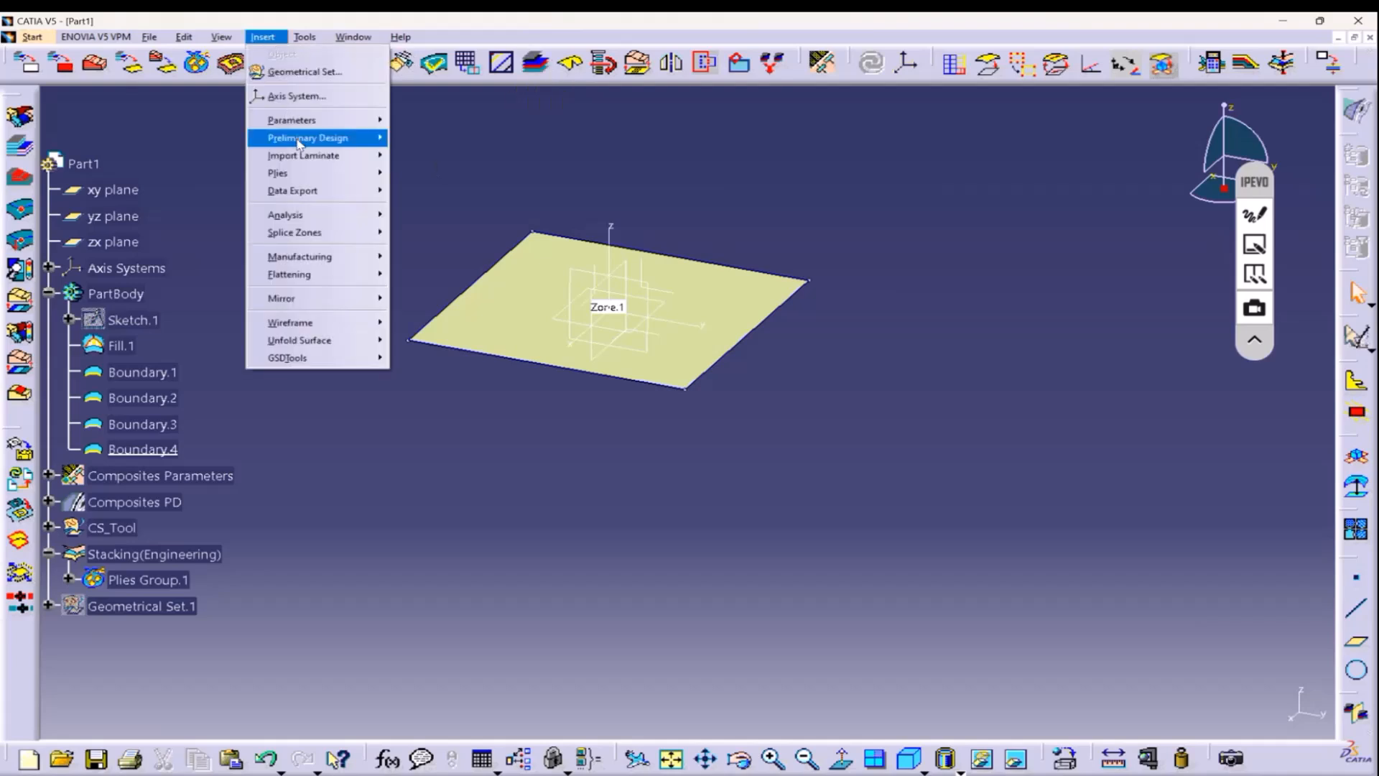
mouse_move(300, 143)
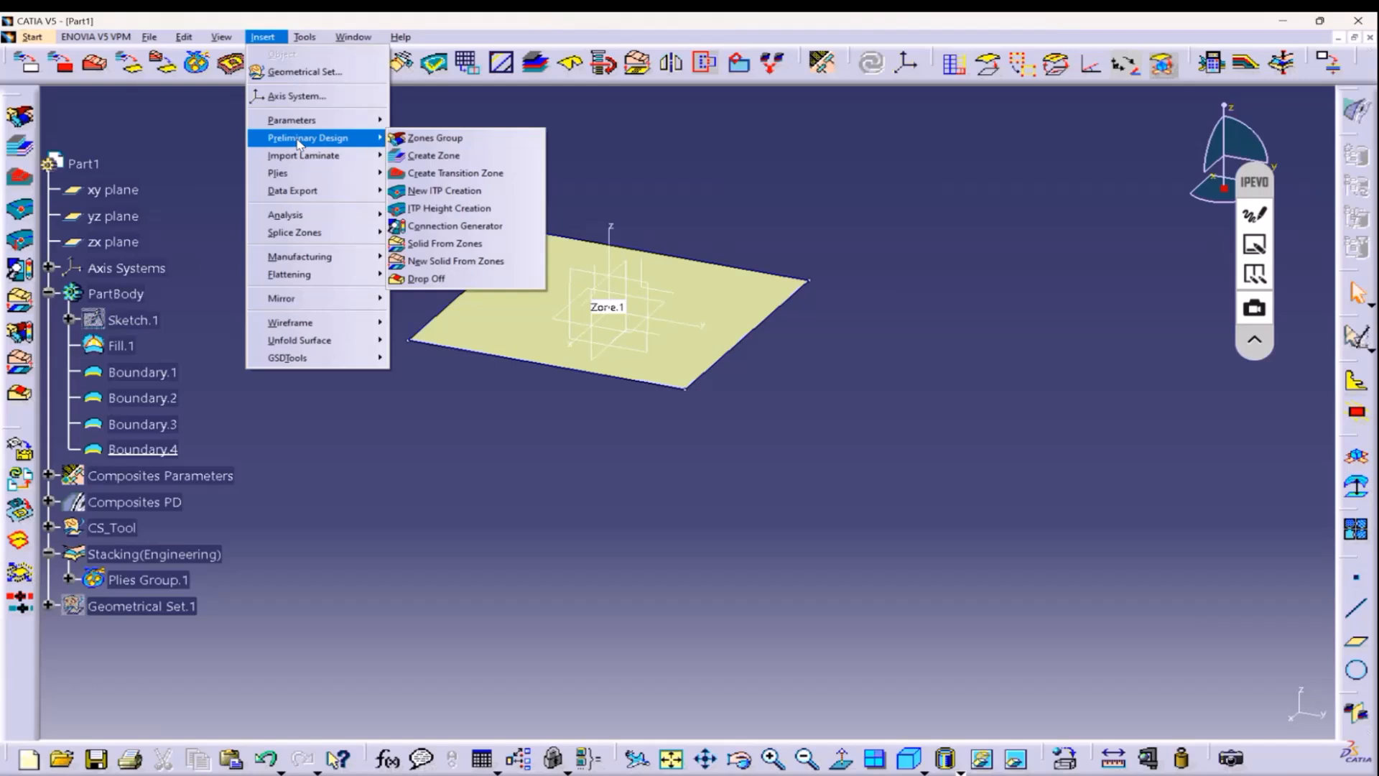
mouse_move(301, 176)
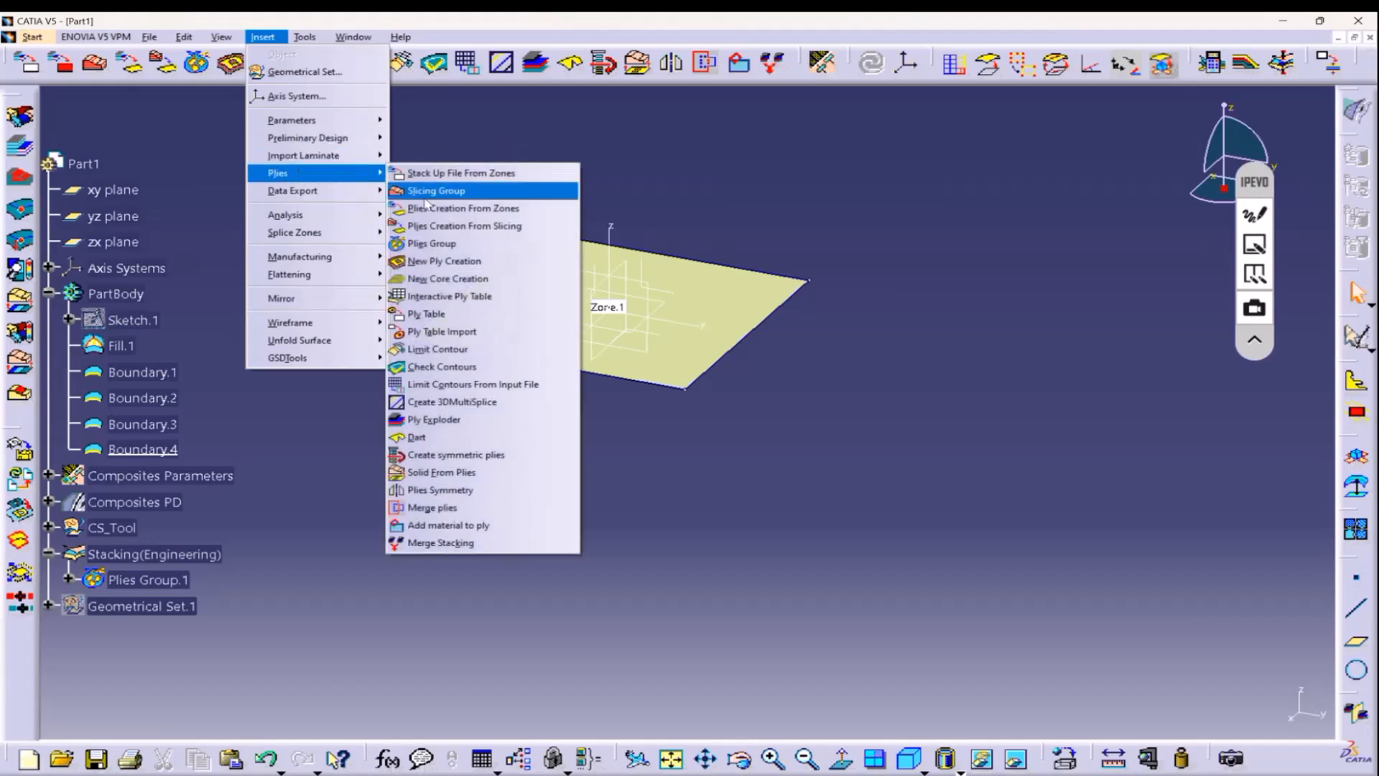
left_click(450, 421)
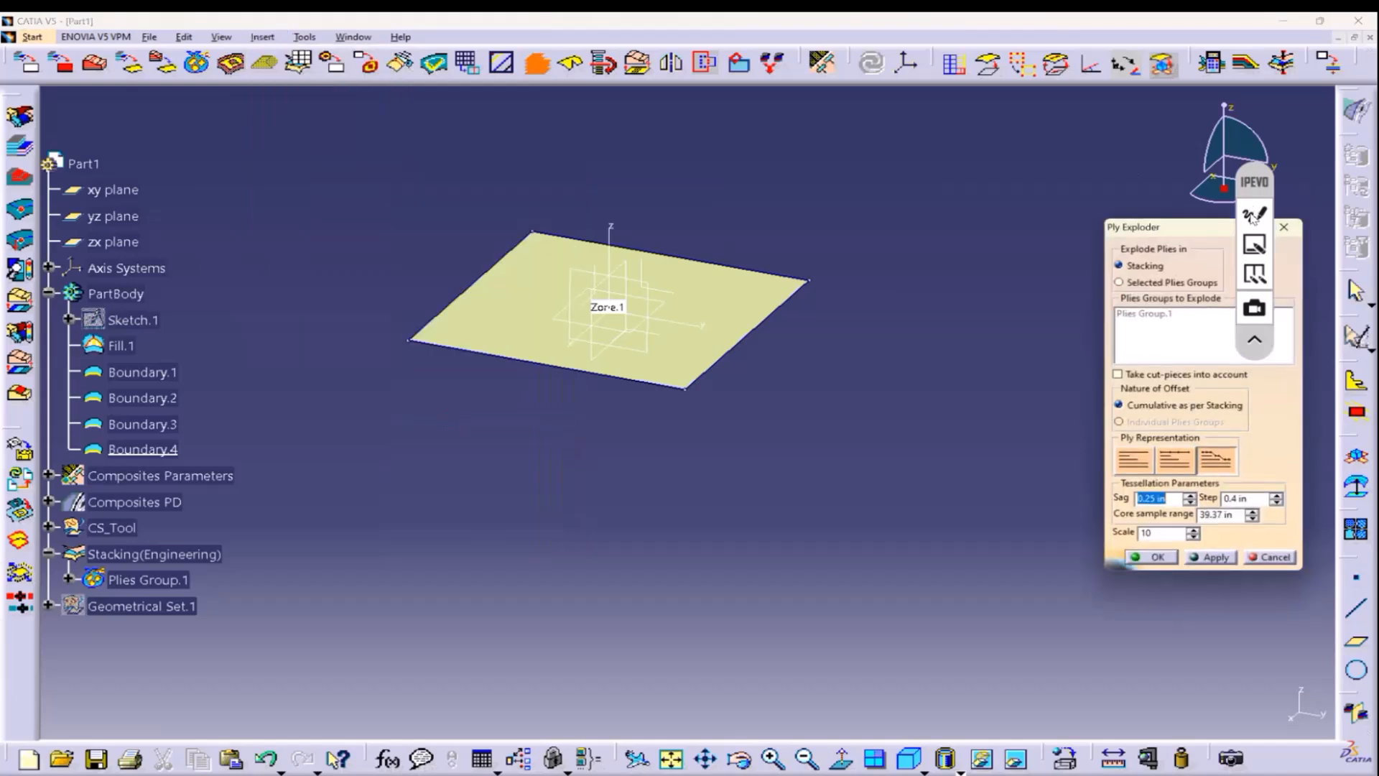
left_click_drag(1254, 181, 1309, 585)
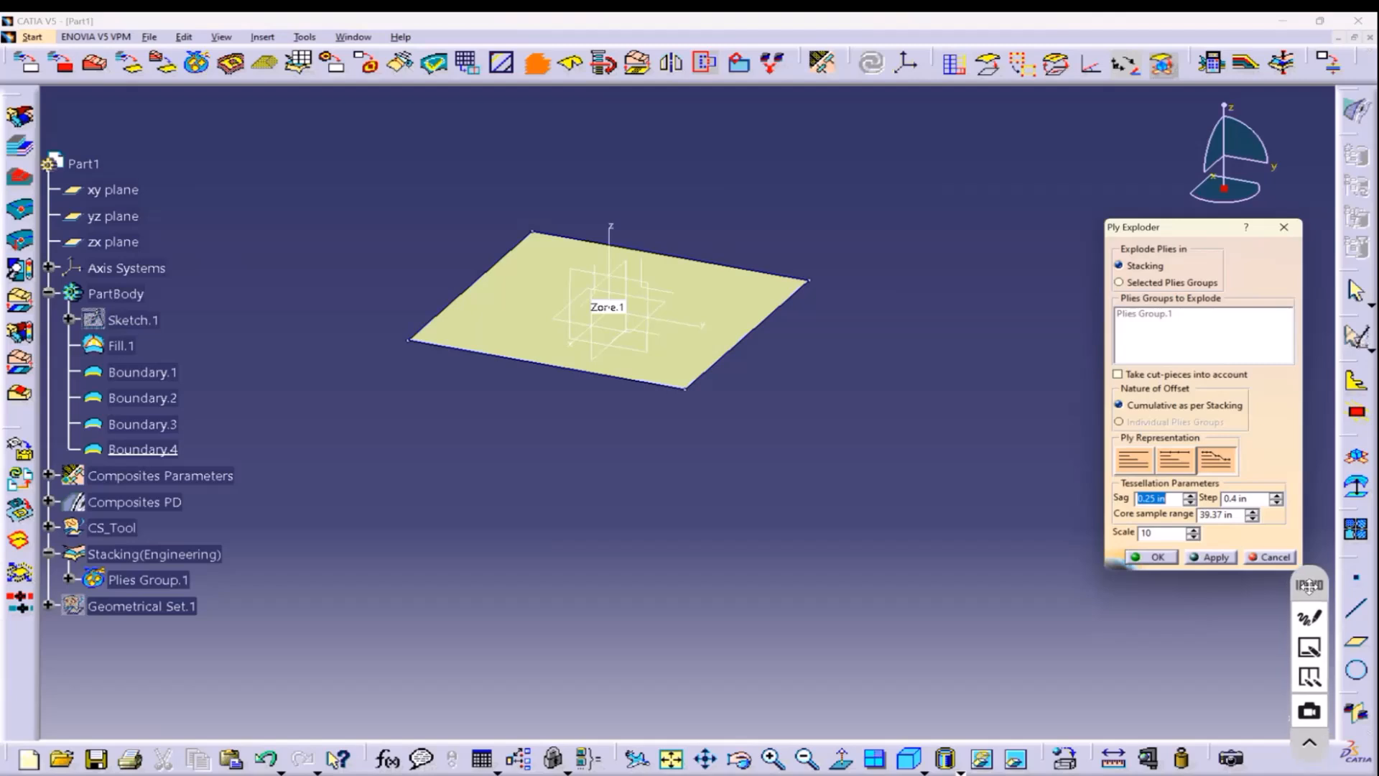
left_click(1132, 465)
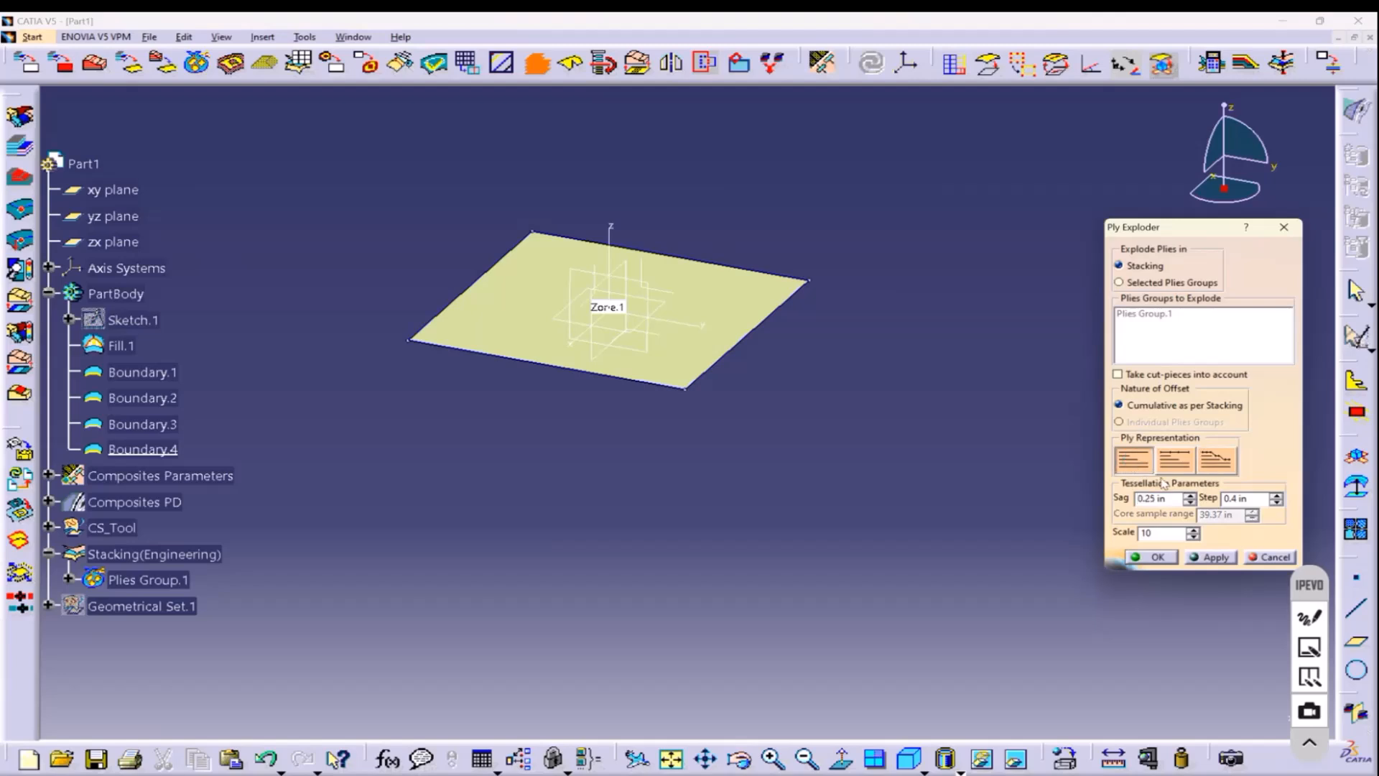
left_click_drag(1159, 228, 1075, 173)
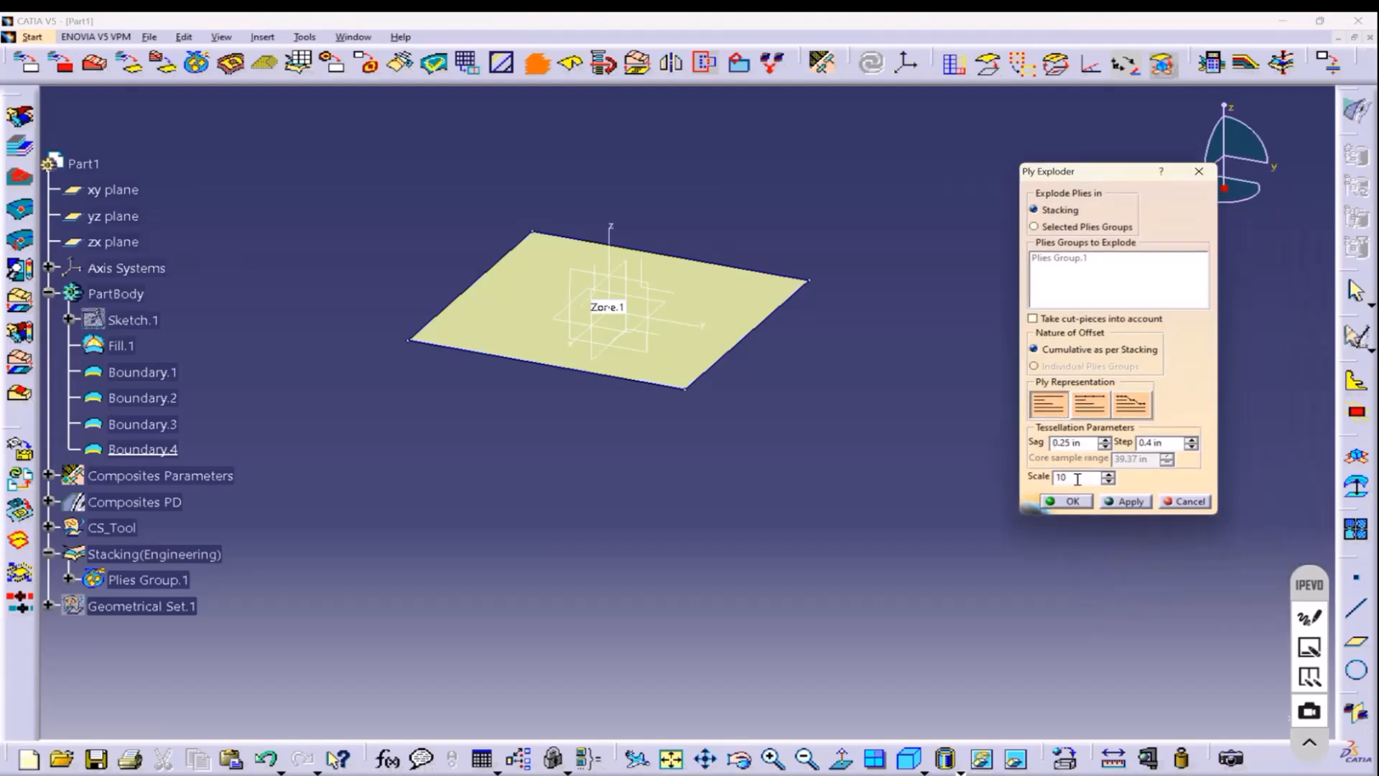
left_click_drag(1077, 479, 1042, 480)
left_click(1126, 502)
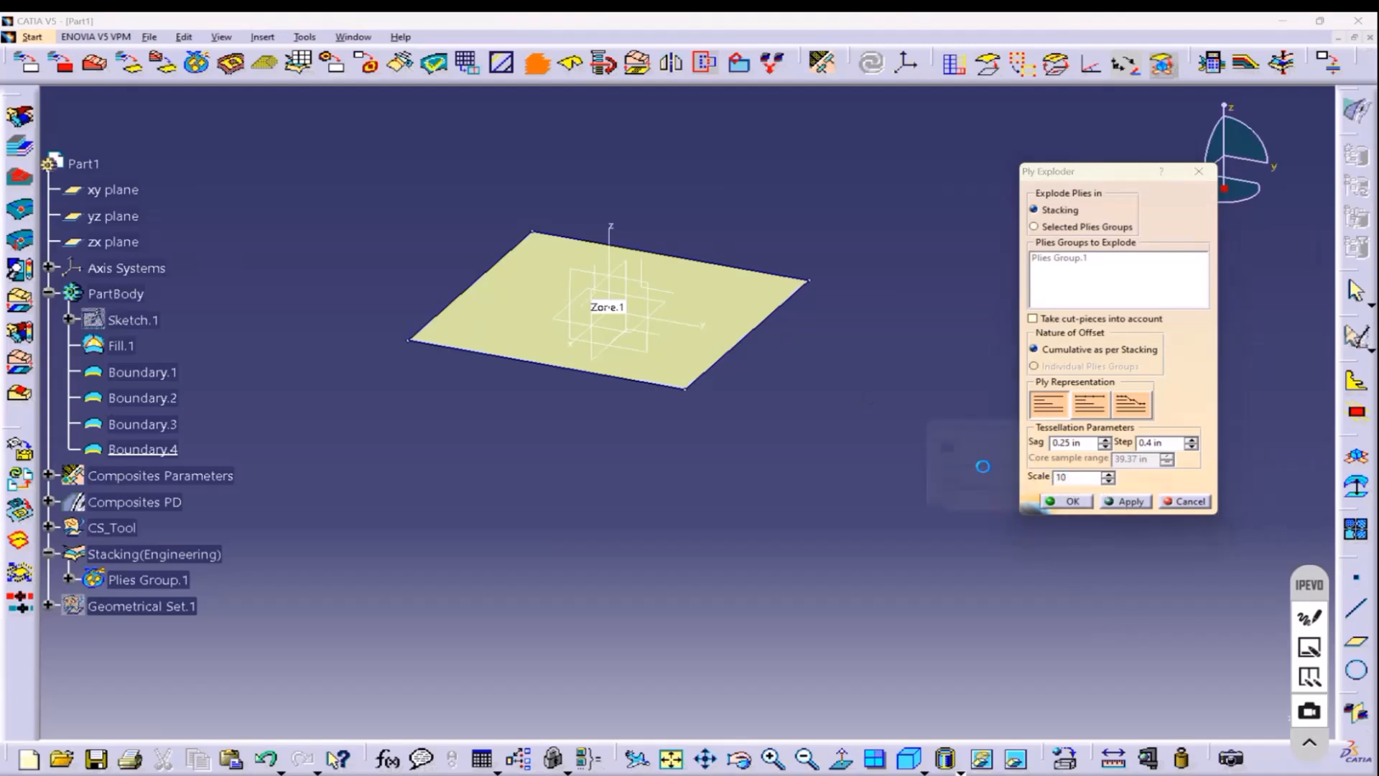
middle_click_drag(677, 456, 657, 359)
Set the ply explosion scale to 20 and examine the separated plies from the side and at an angle.
left_click_drag(1074, 480, 1046, 476)
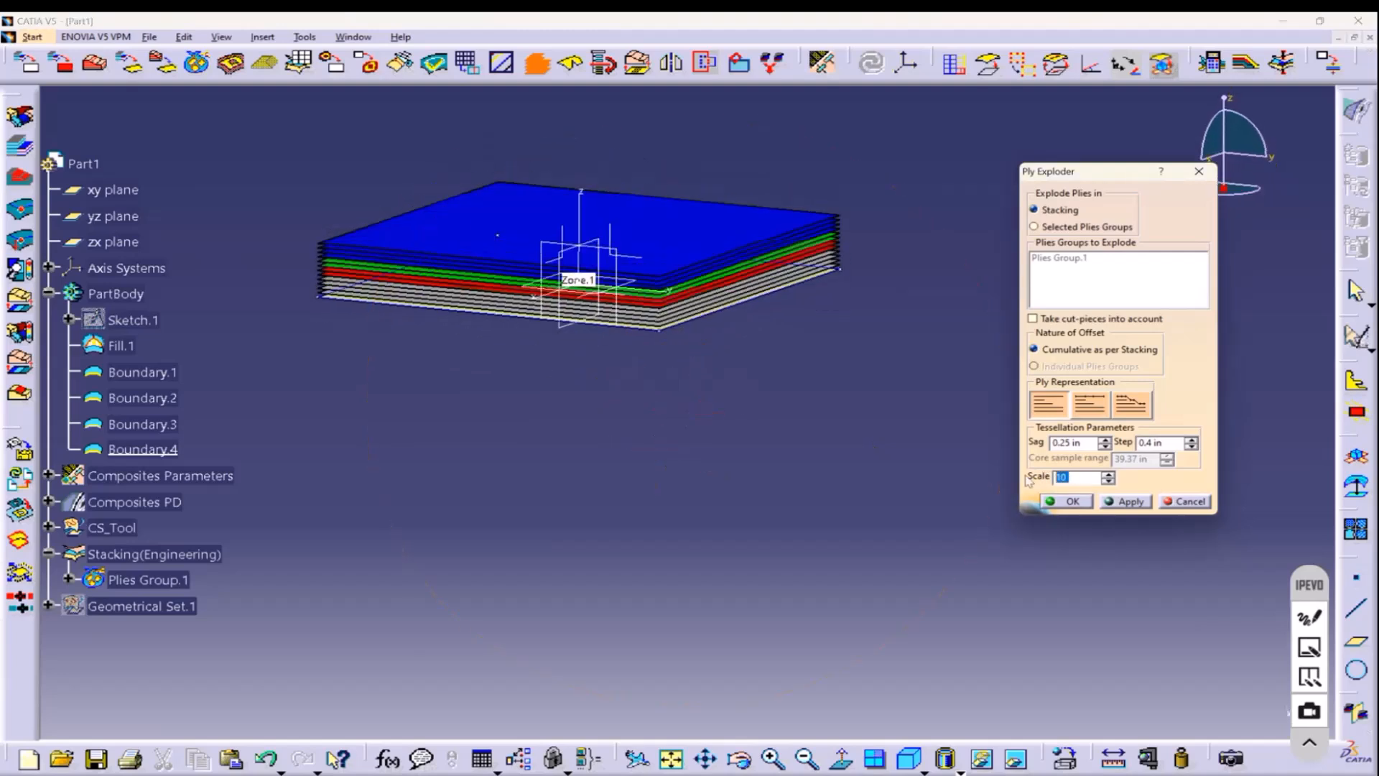
type("20")
left_click(1129, 501)
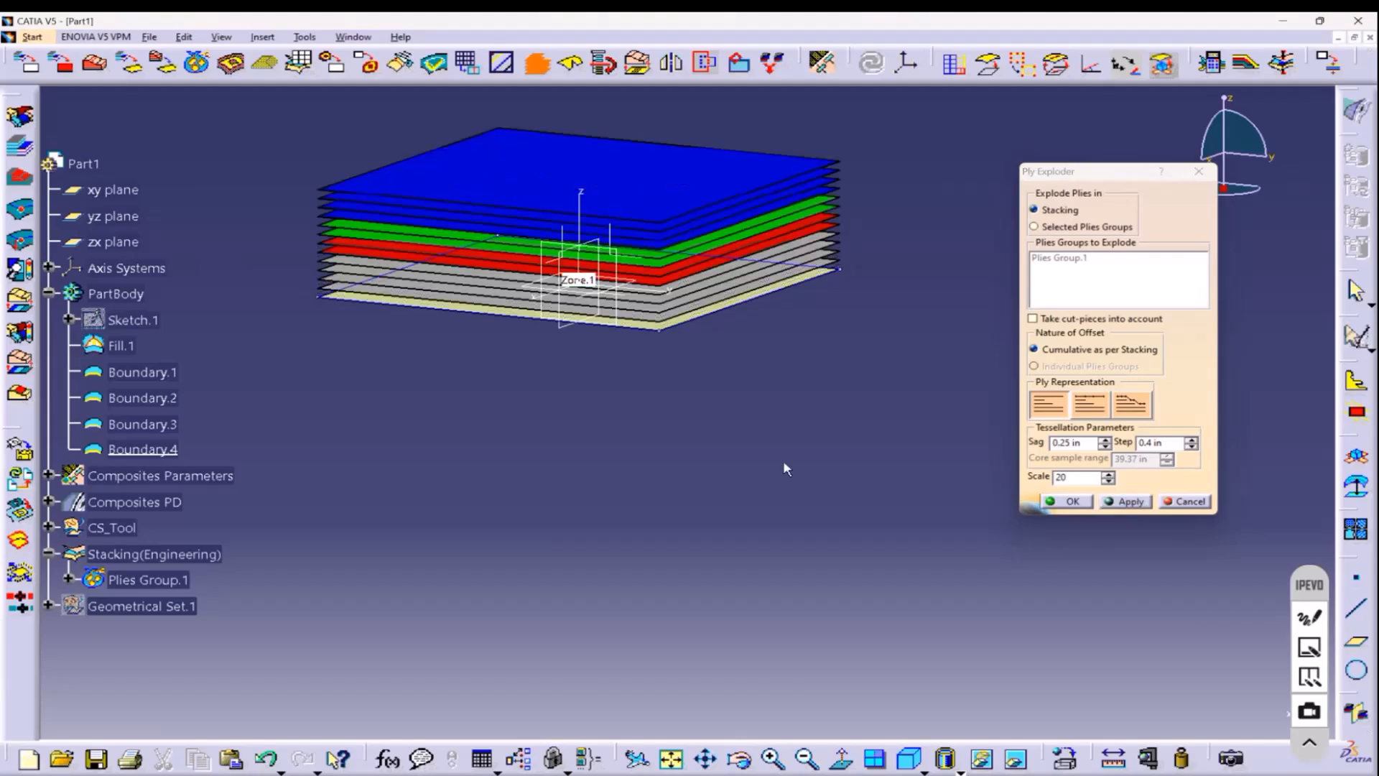
middle_click_drag(785, 468, 554, 190)
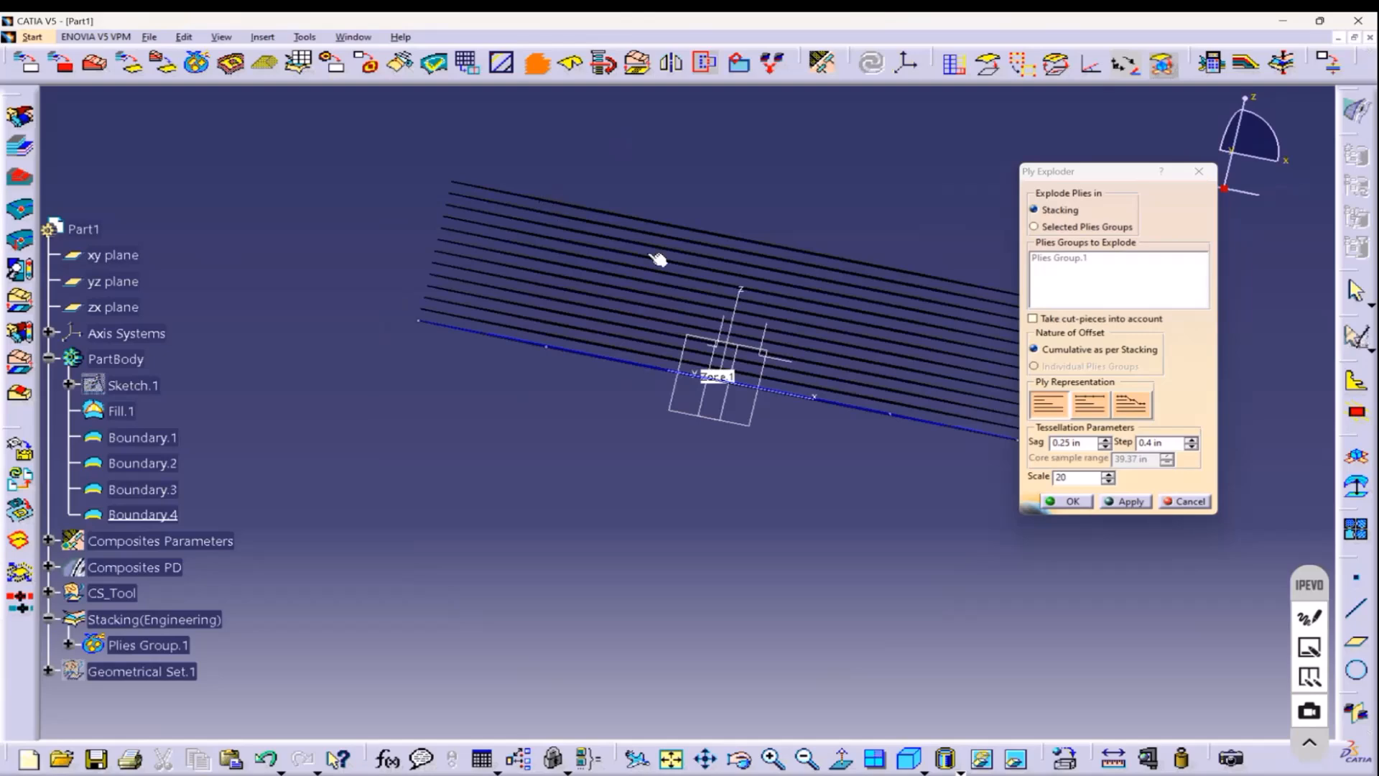
middle_click_drag(656, 261, 781, 295)
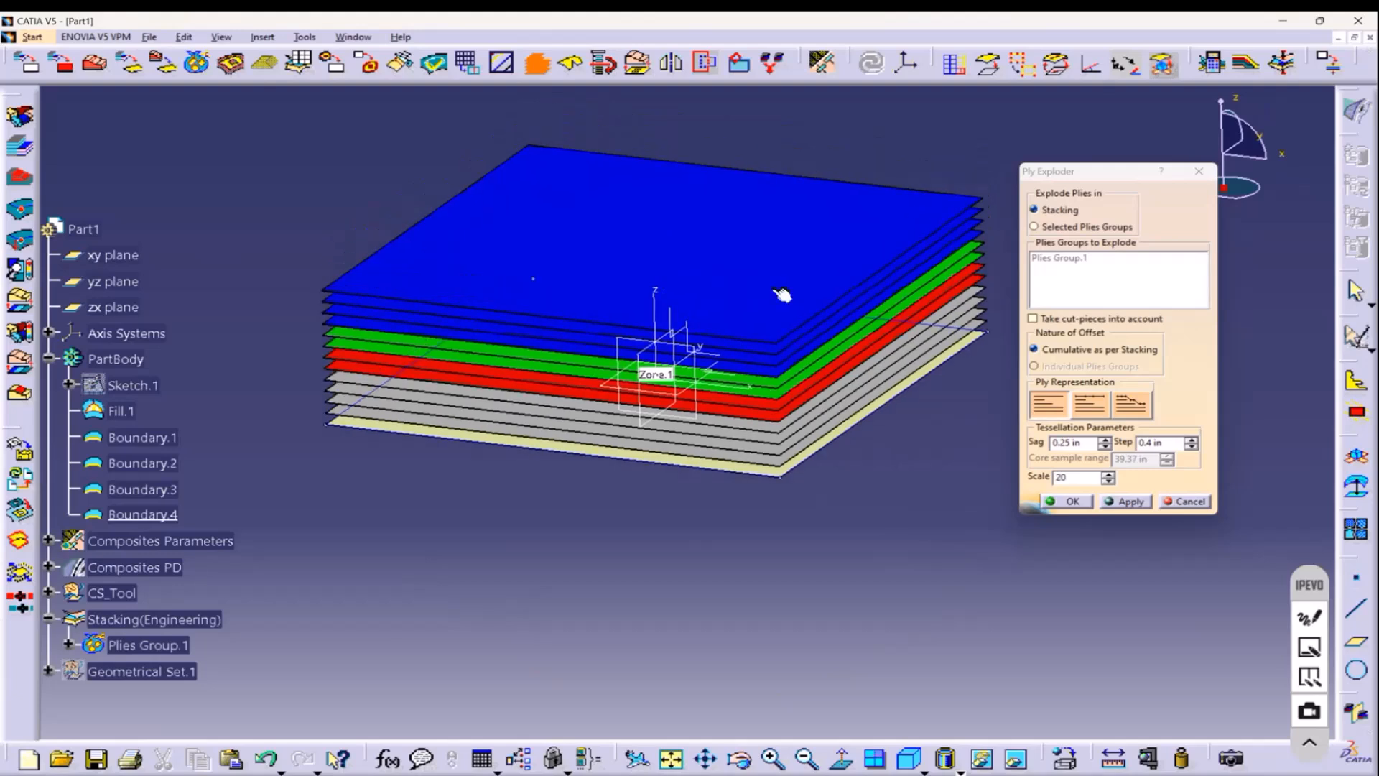
Set the ply explosion scale to 1 and accept the exploded display.
left_click(1034, 483)
type("1")
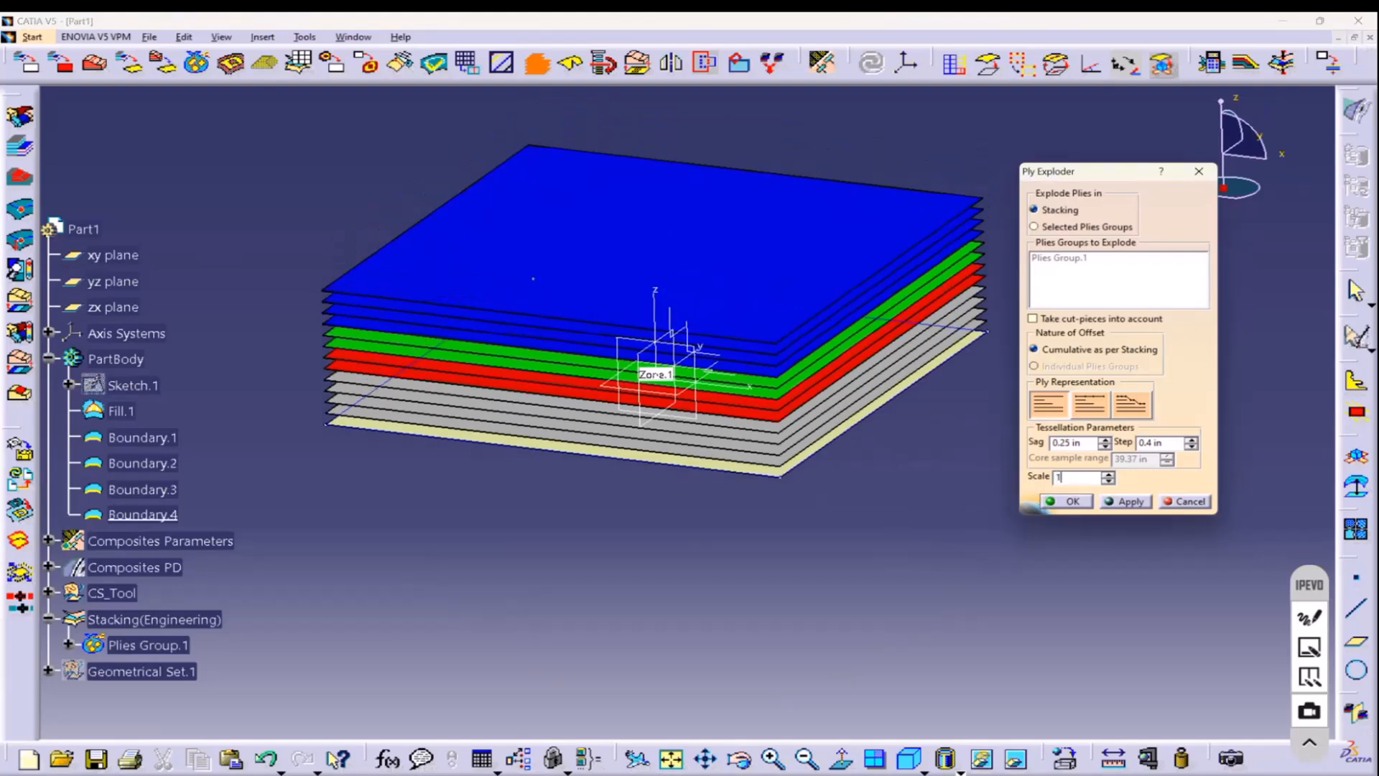
left_click(1169, 503)
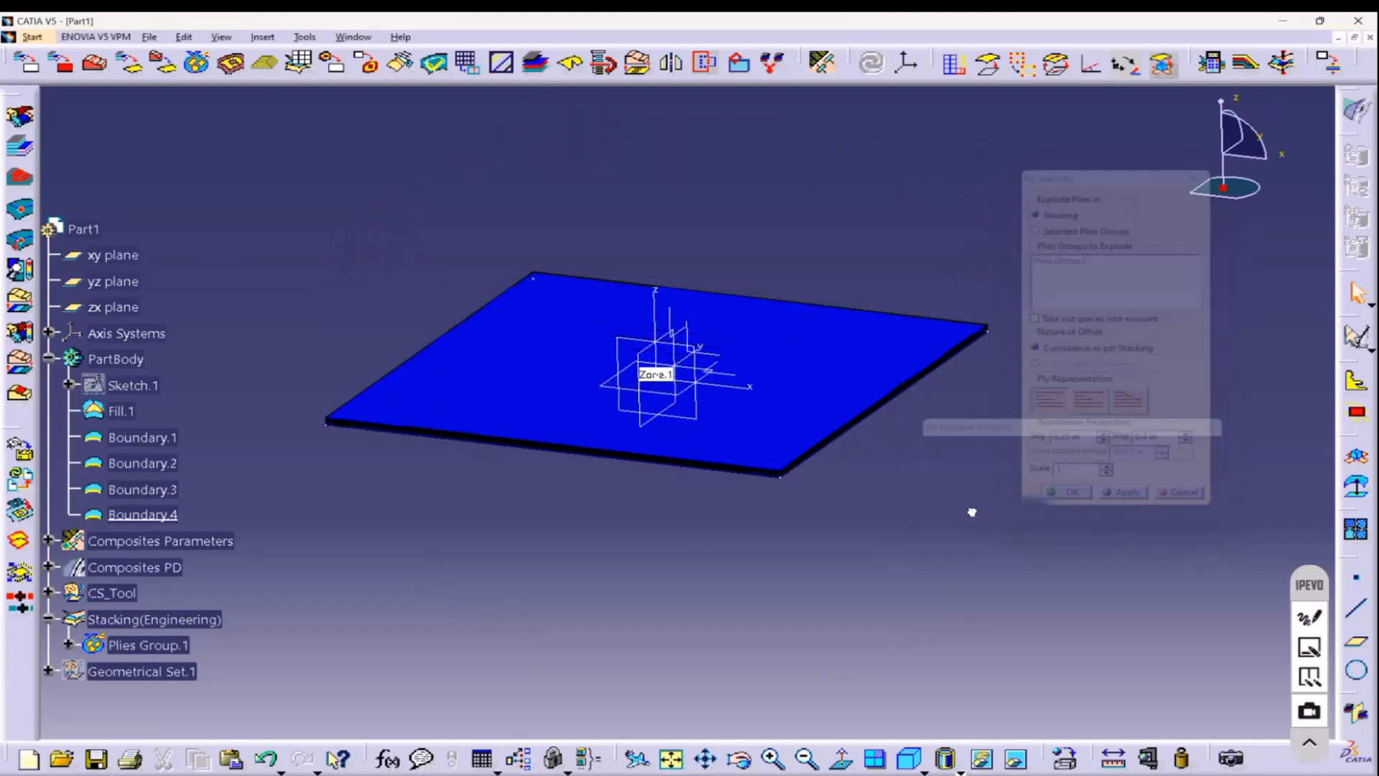
mouse_move(743, 505)
middle_mouse_down()
mouse_move(757, 330)
mouse_move(779, 360)
mouse_move(774, 300)
mouse_move(890, 388)
mouse_move(850, 403)
mouse_move(840, 382)
mouse_move(848, 214)
mouse_move(732, 347)
mouse_move(773, 283)
mouse_move(761, 495)
mouse_move(715, 514)
mouse_move(711, 542)
mouse_move(761, 409)
mouse_move(819, 431)
mouse_move(831, 348)
mouse_move(774, 468)
mouse_move(737, 485)
mouse_move(877, 431)
mouse_move(807, 498)
mouse_move(858, 550)
mouse_move(812, 483)
mouse_move(754, 480)
mouse_move(770, 414)
mouse_move(440, 366)
mouse_move(585, 366)
middle_mouse_up()
scroll(452, 449, "down", 6)
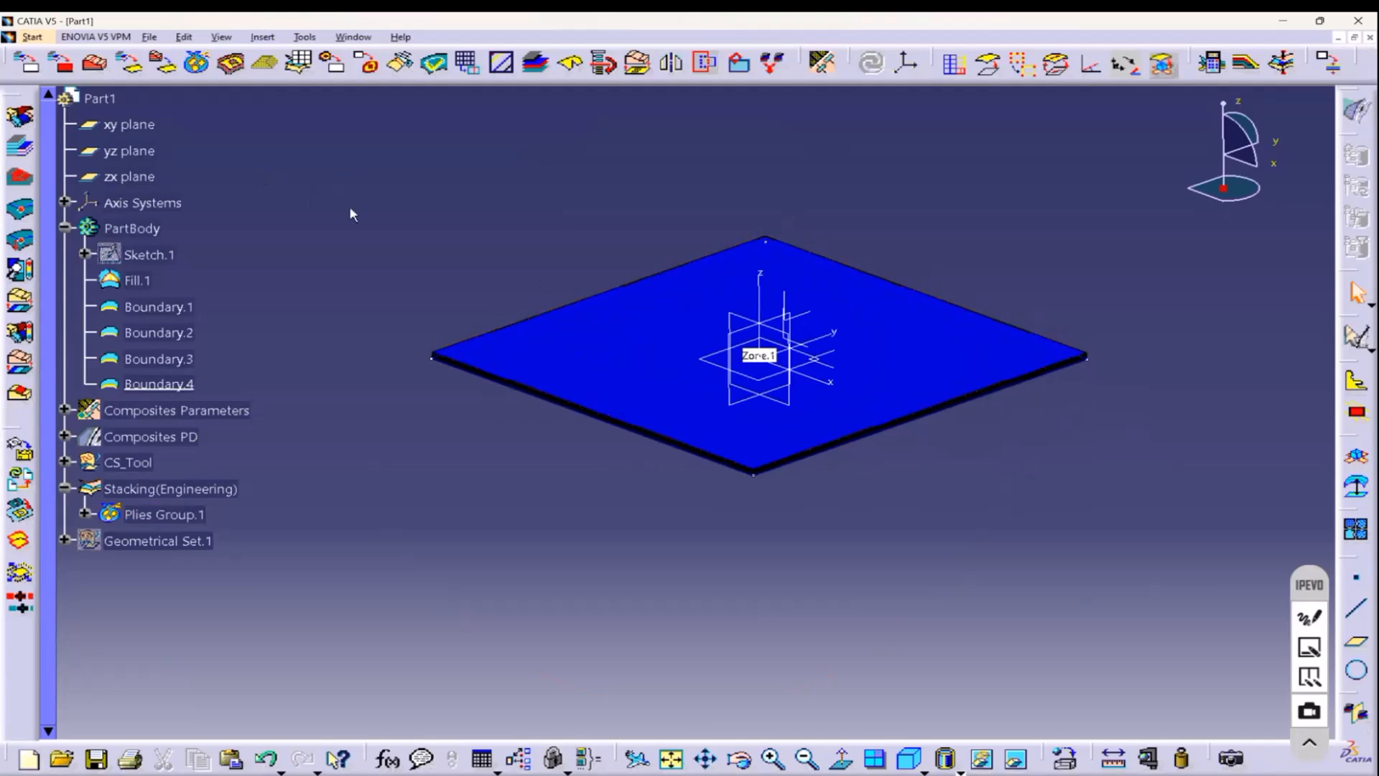
Create an exact solid from the plies of the complete stacking, with Plies Group.1 as the source.
left_click(638, 63)
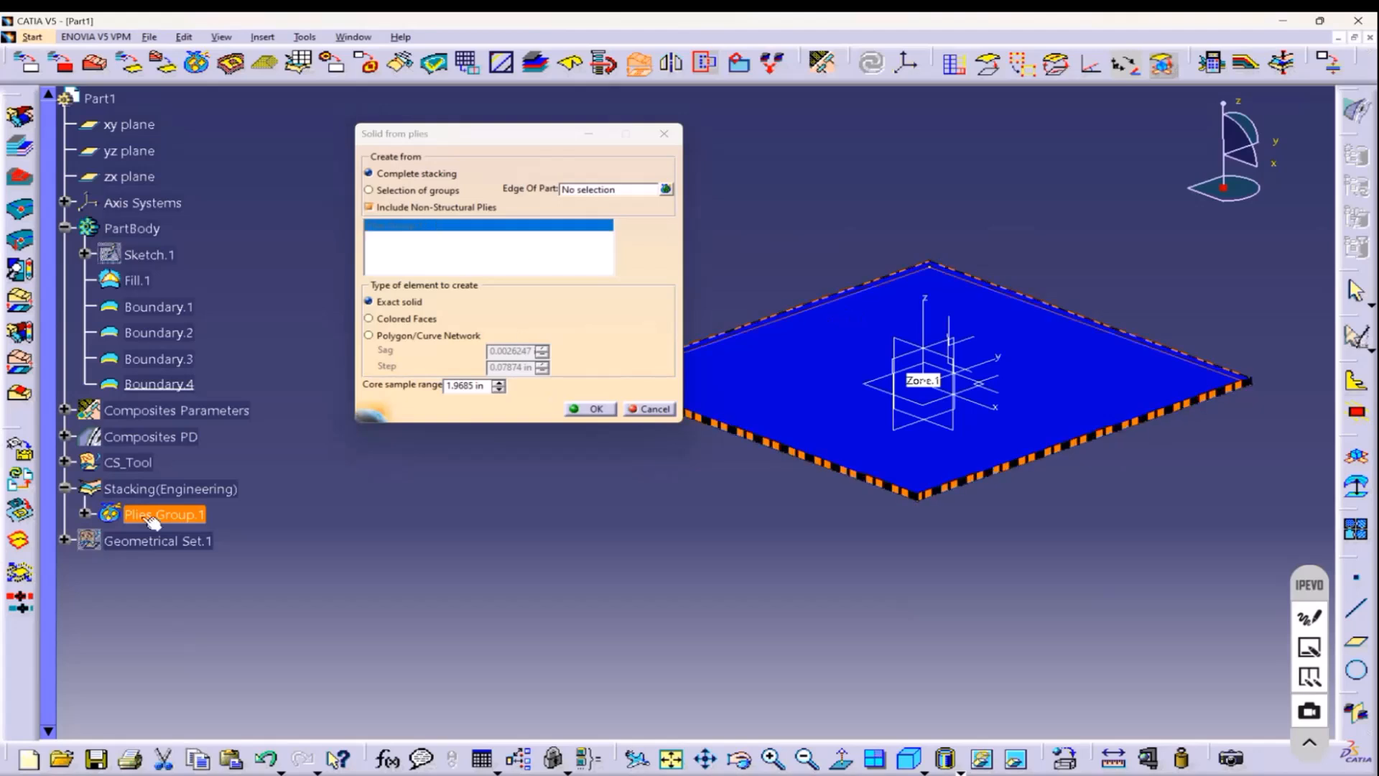
left_click(151, 522)
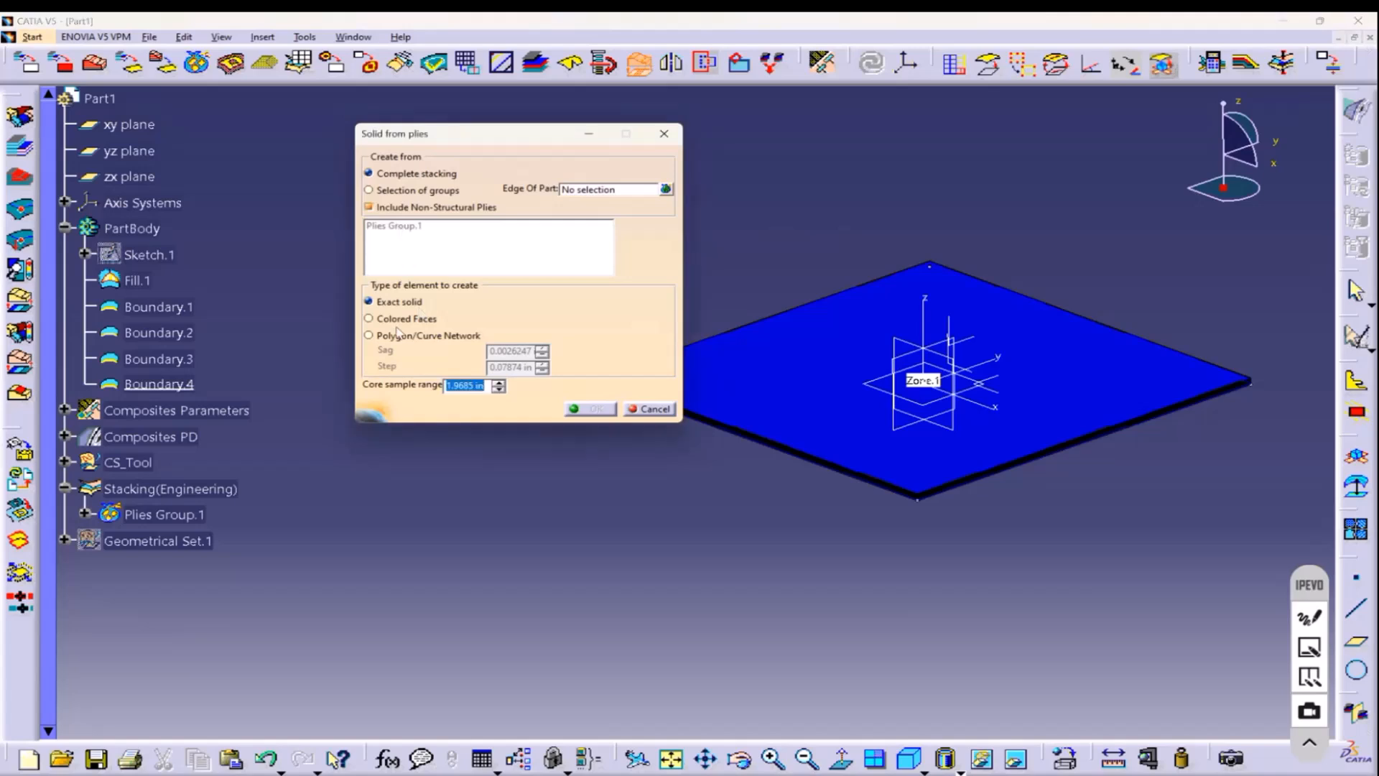
left_click(394, 191)
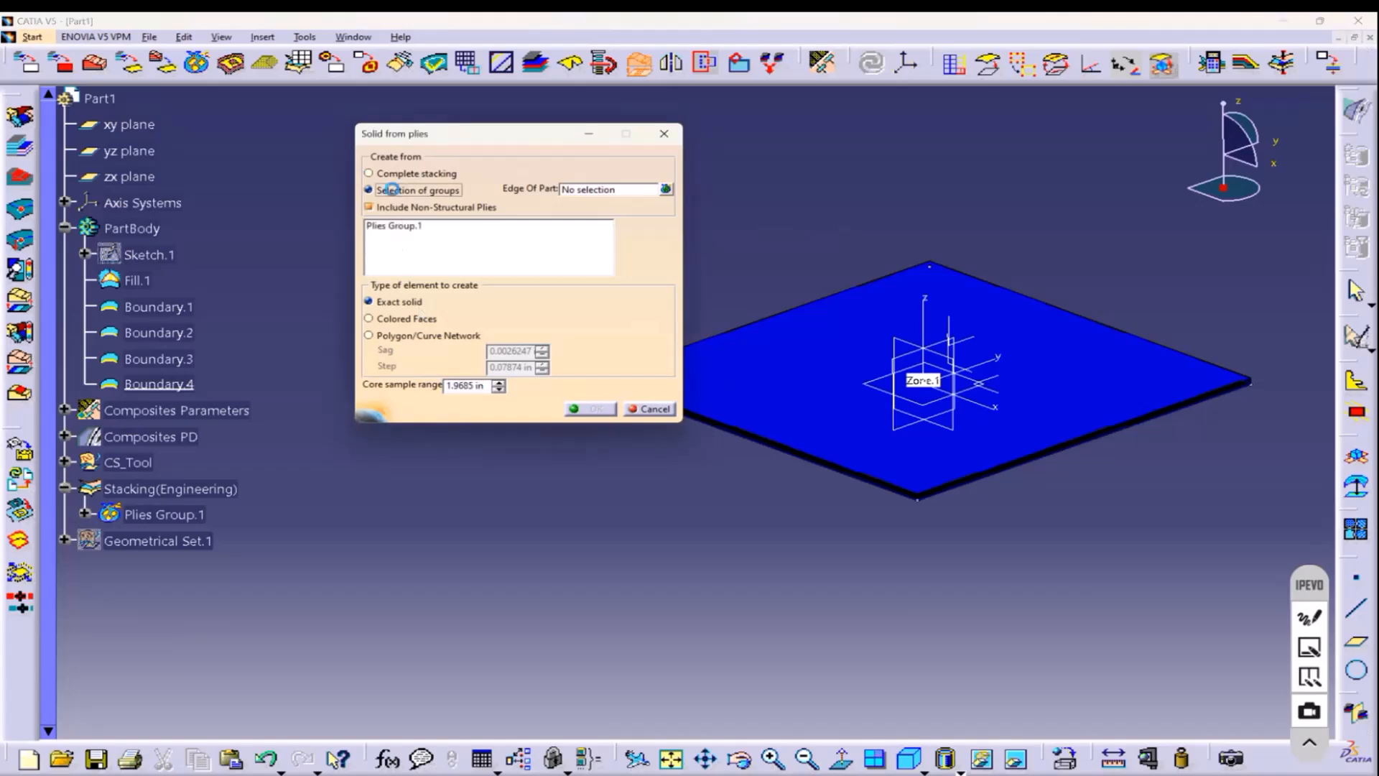
left_click(395, 174)
left_click(108, 512)
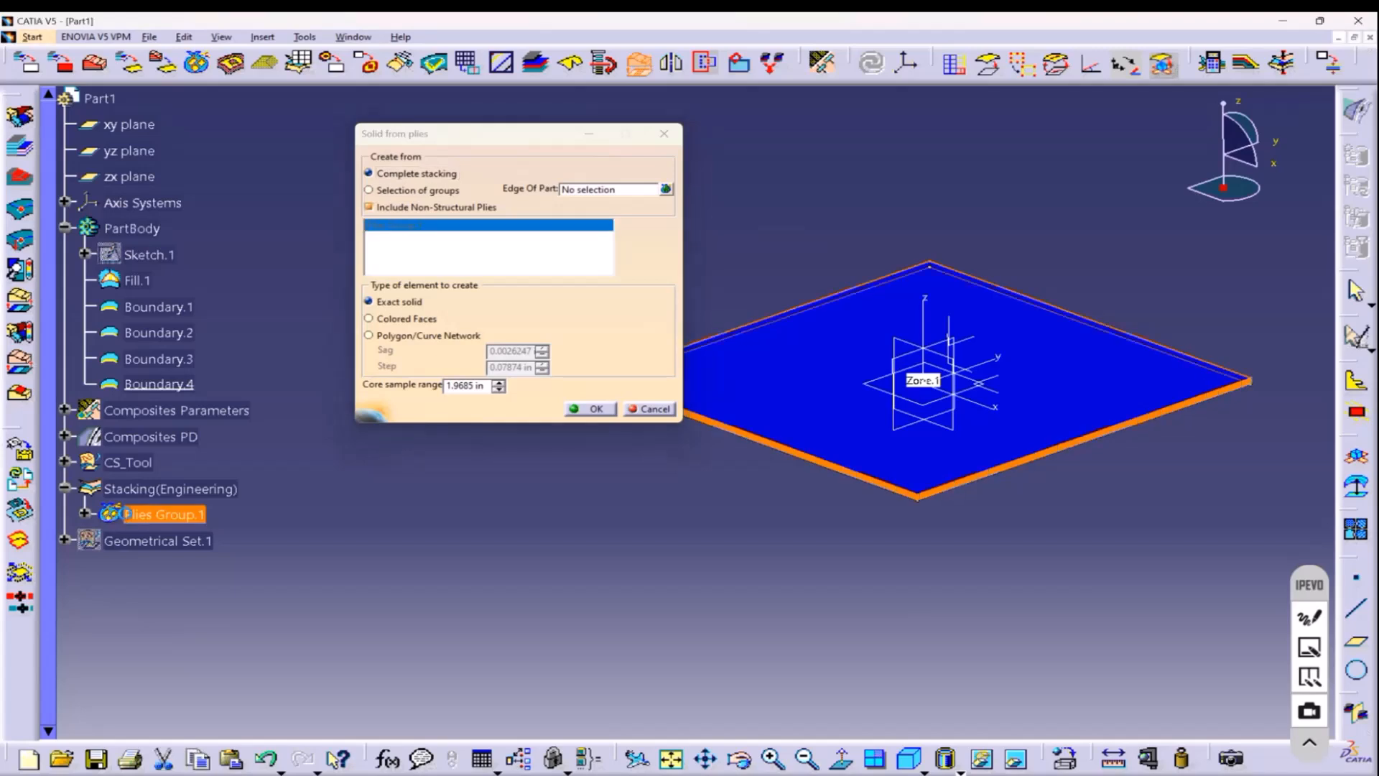
left_click(586, 409)
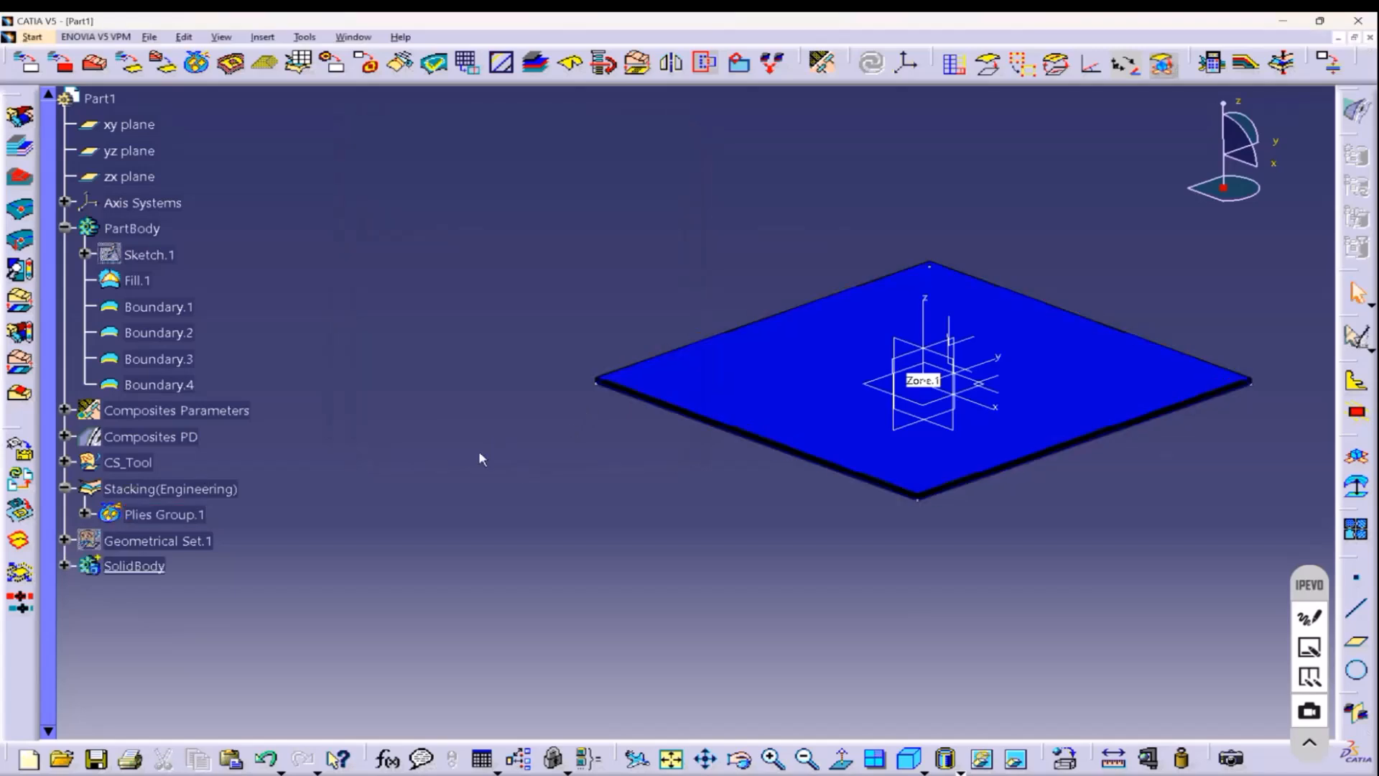
Hide Plies Group.1 and Fill.1 to examine the solid, and expand SolidBody in the specification tree.
middle_click_drag(481, 456, 632, 407)
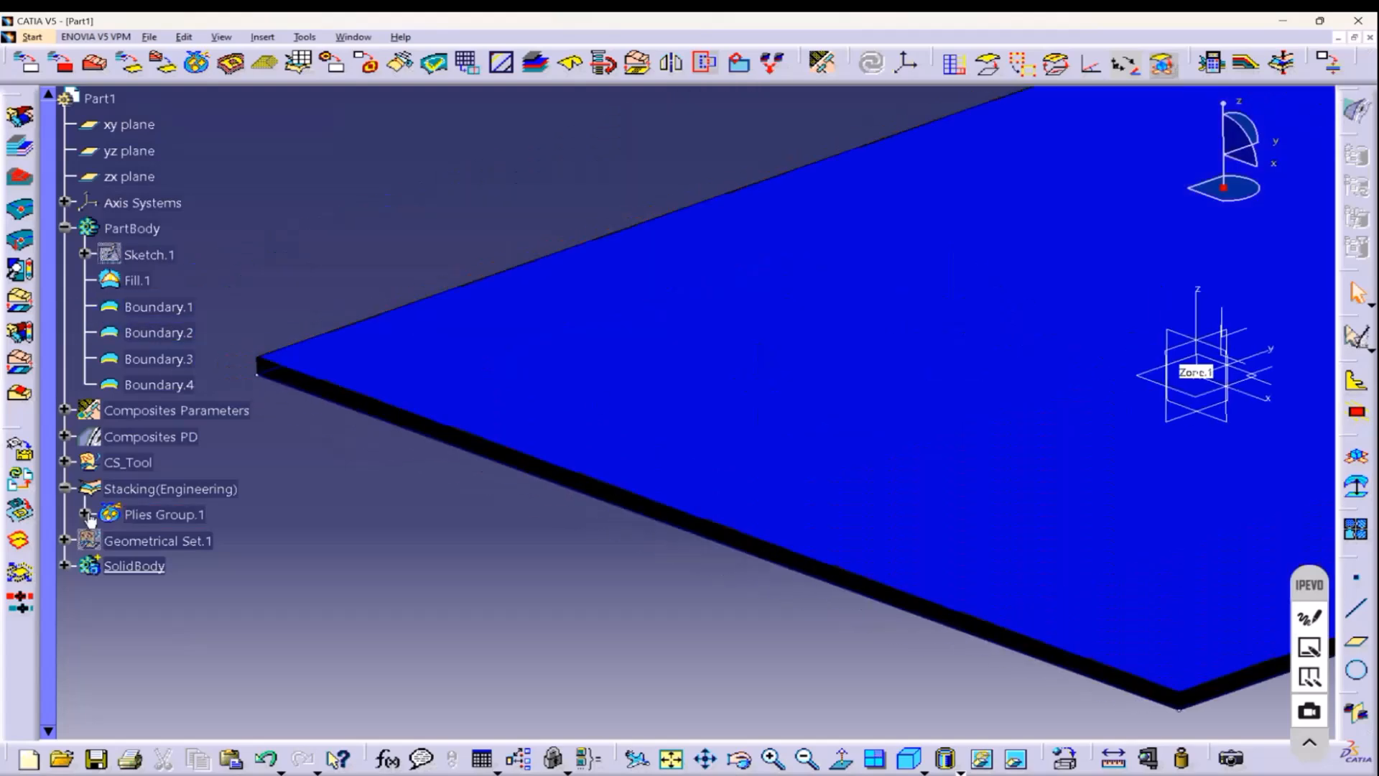
right_click(141, 510)
left_click(189, 252)
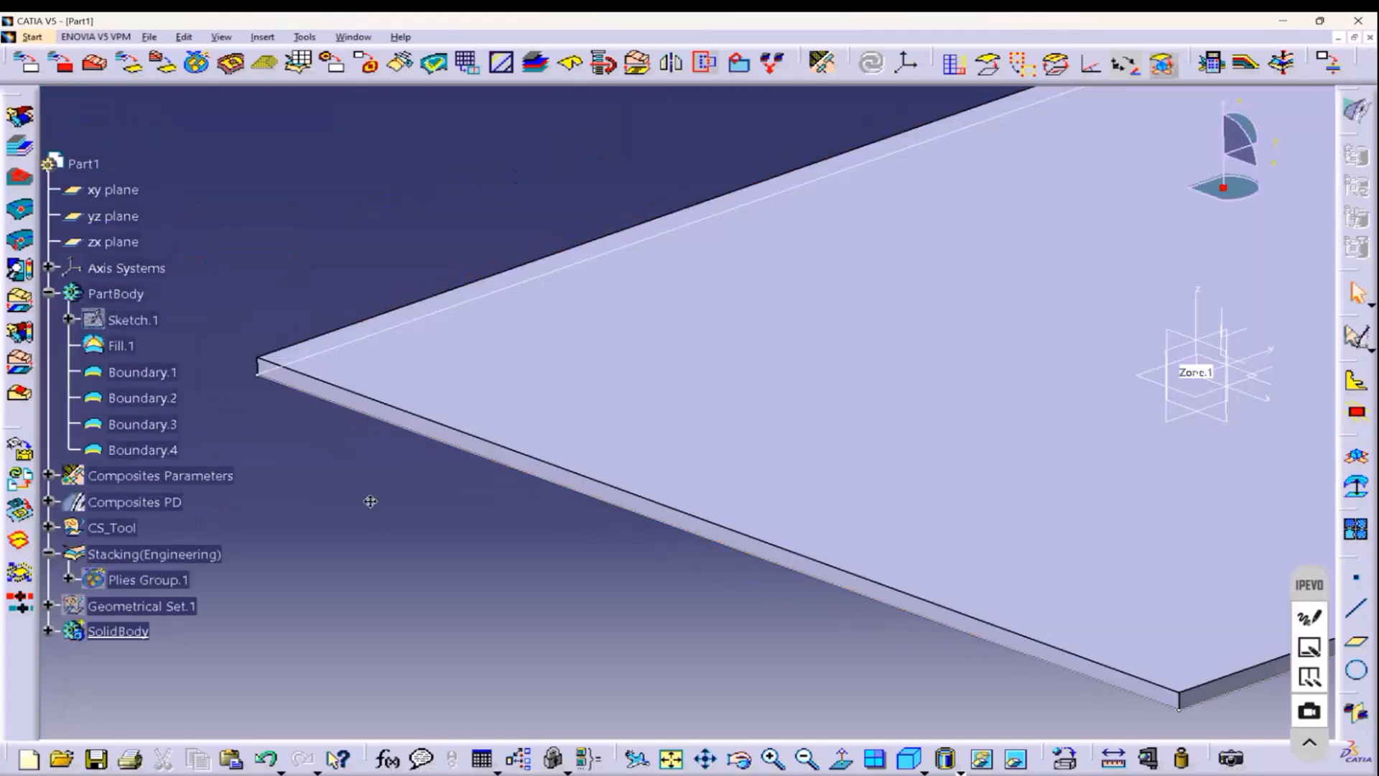
middle_click_drag(369, 499, 604, 386, "ctrl")
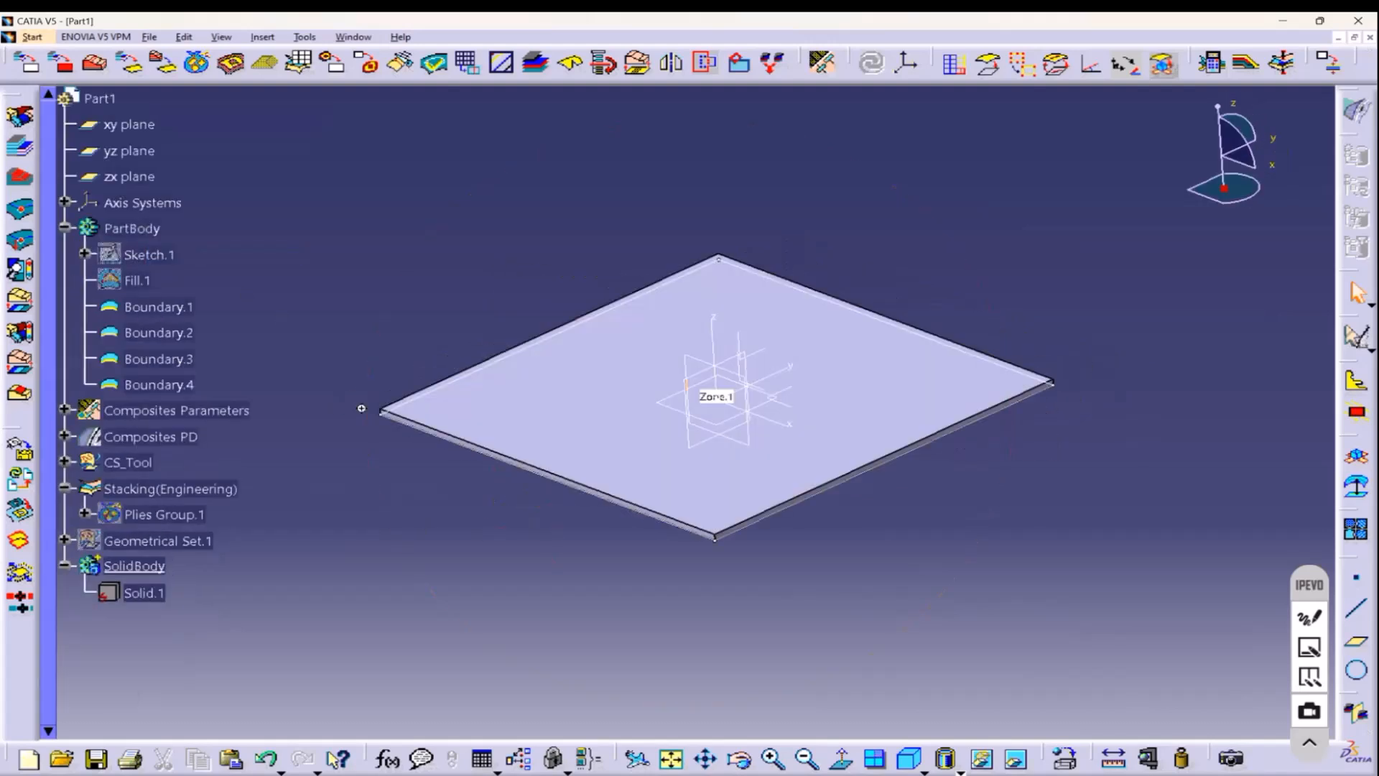
middle_click_drag(362, 409, 733, 335)
Undo the visibility changes, the solid creation and the exploded ply display, and collapse Geometrical Set.1.
key("ctrl+z")
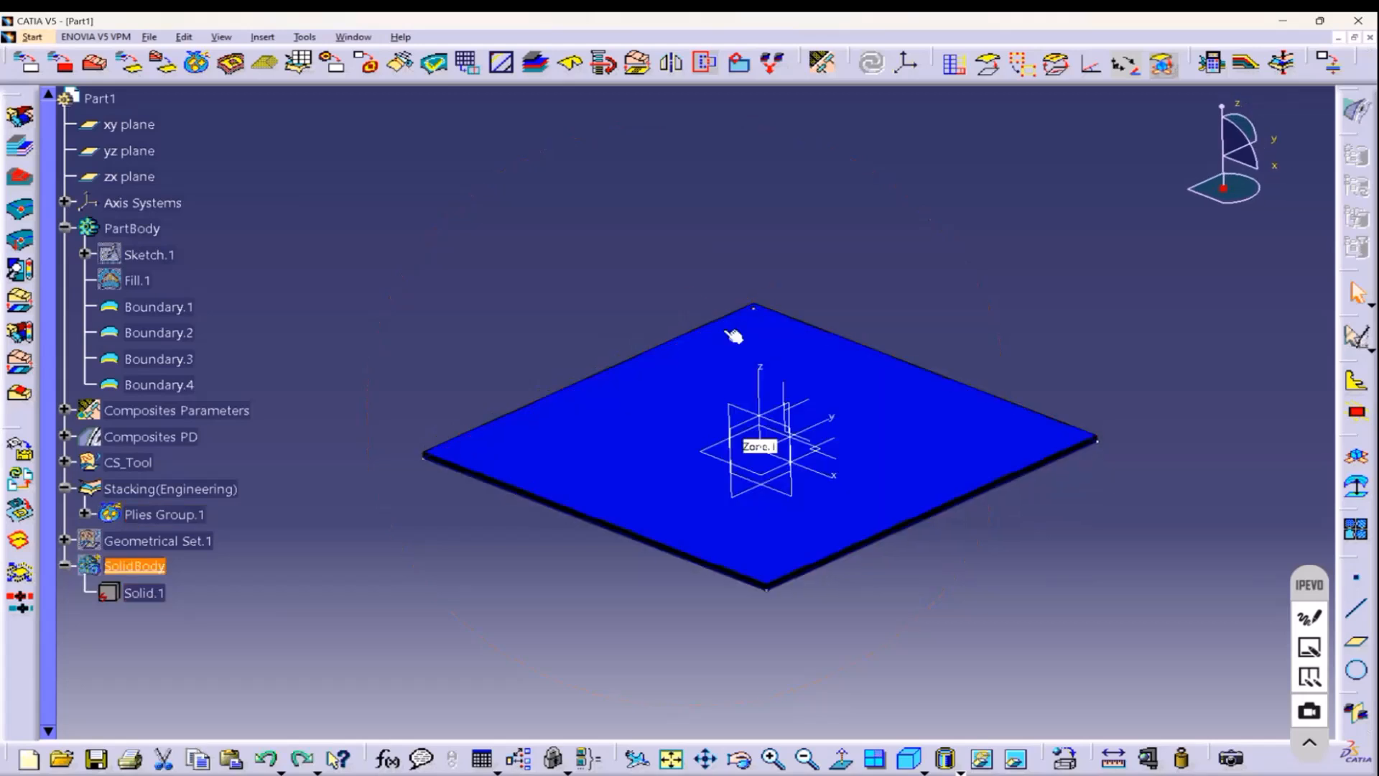
key("ctrl+z")
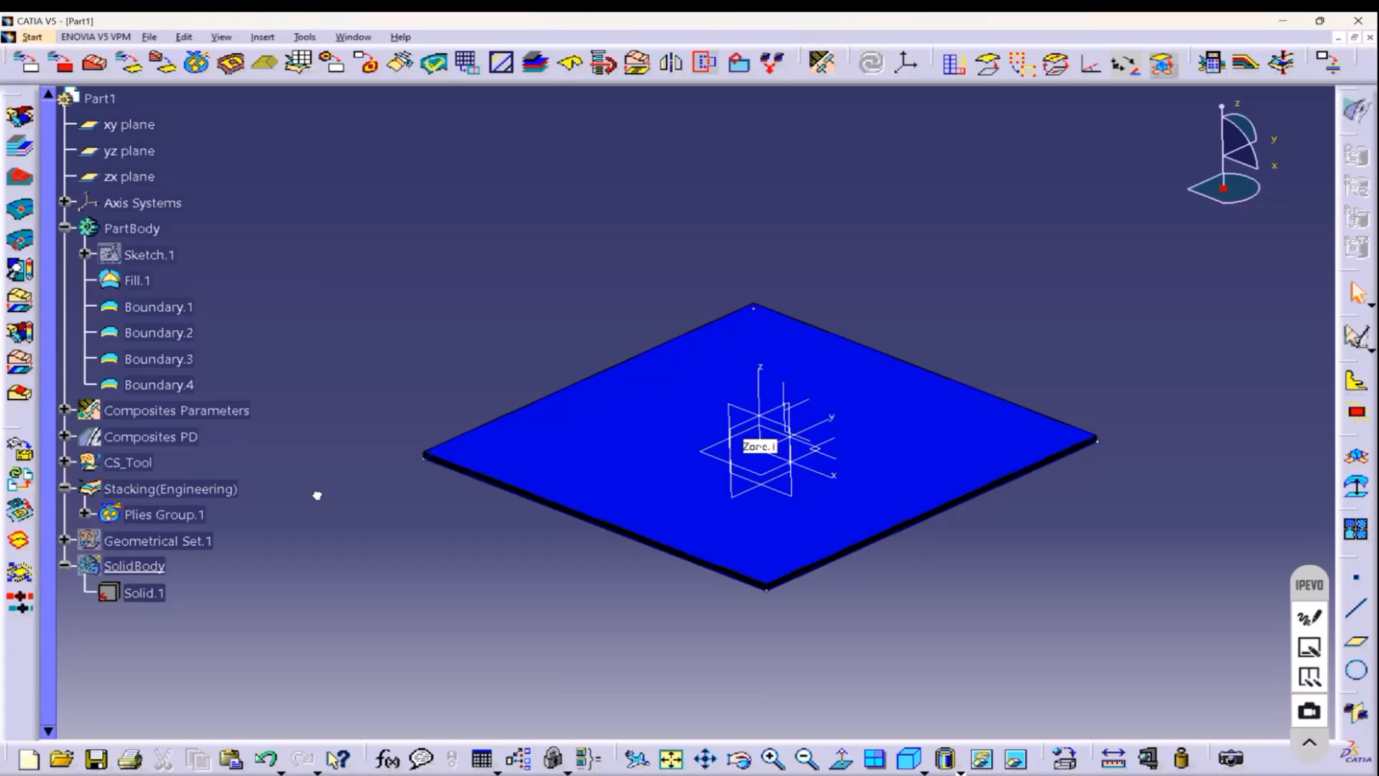
key("ctrl+z")
key("ctrl+z")
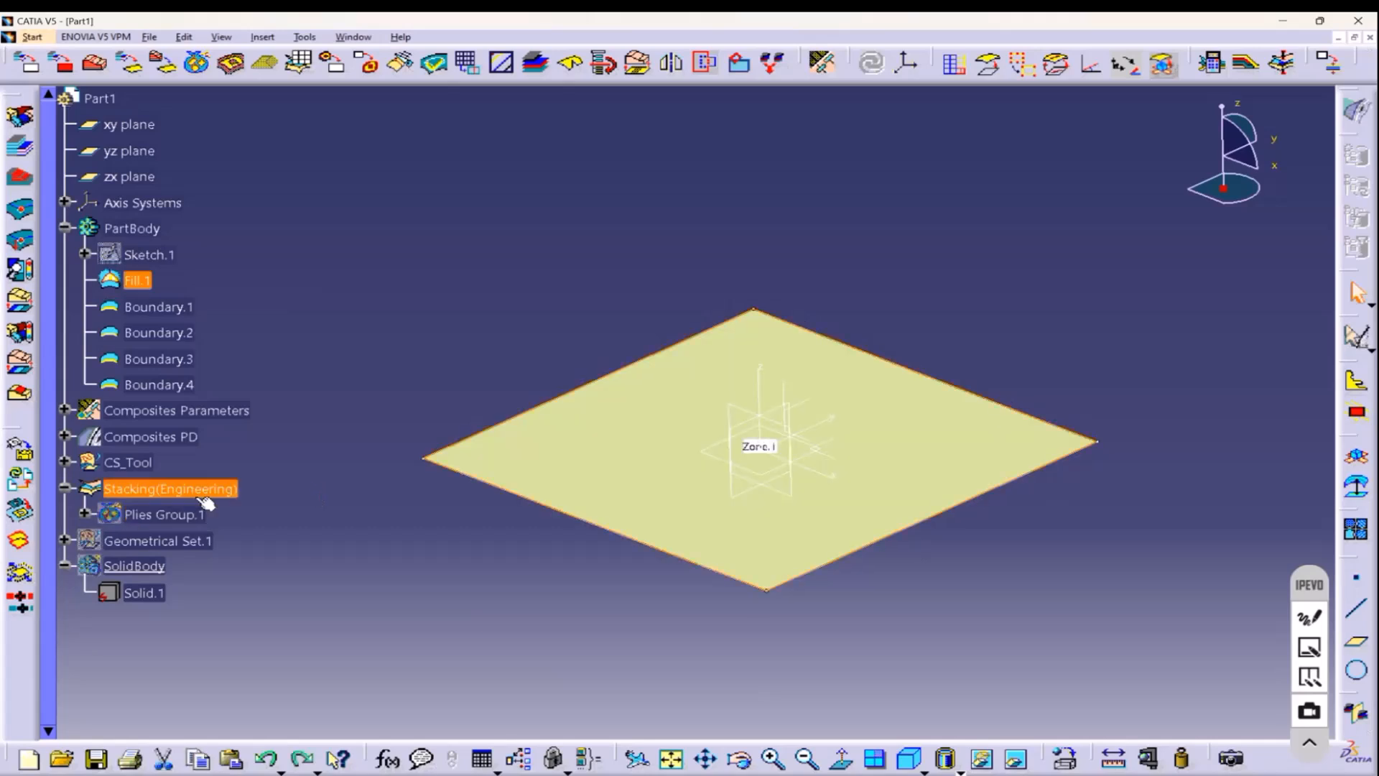
left_click(158, 515)
right_click(147, 523)
left_click(285, 551)
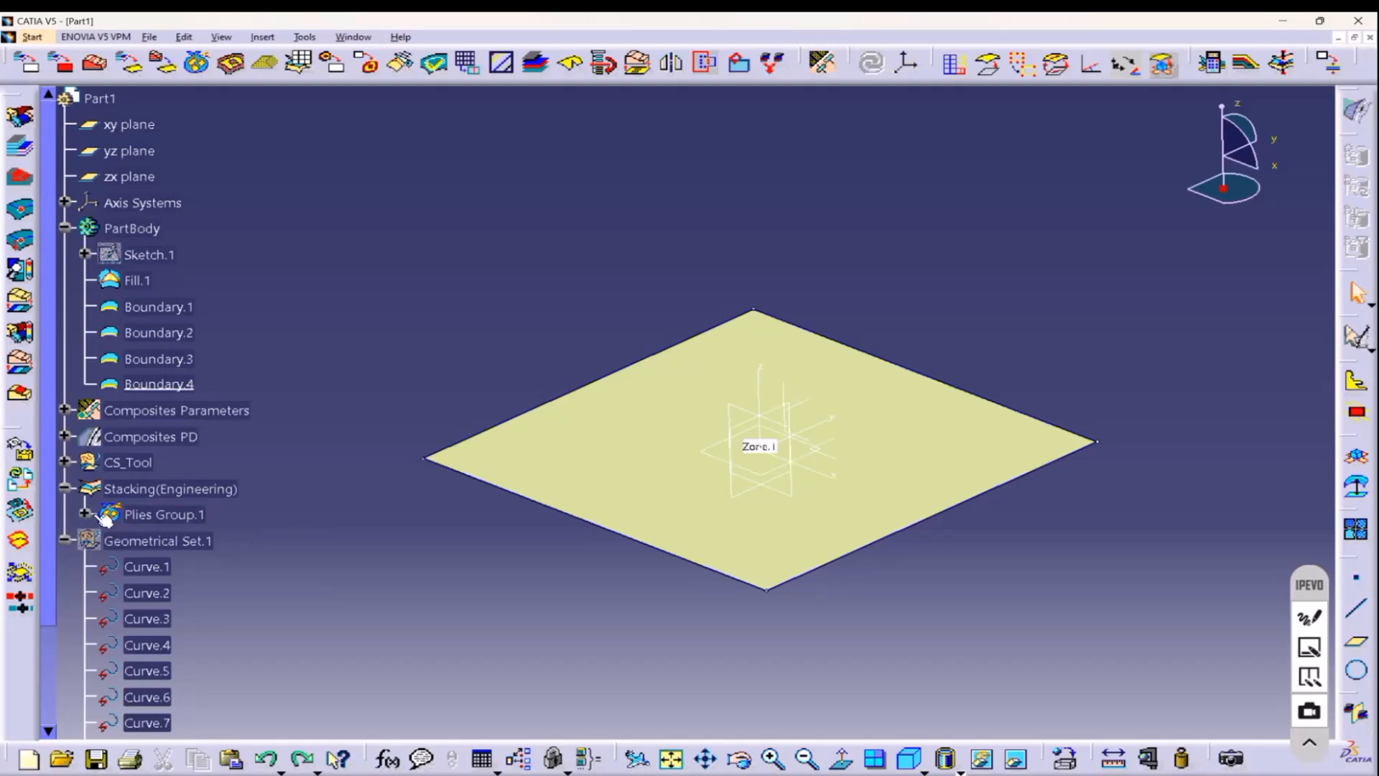
left_click(65, 540)
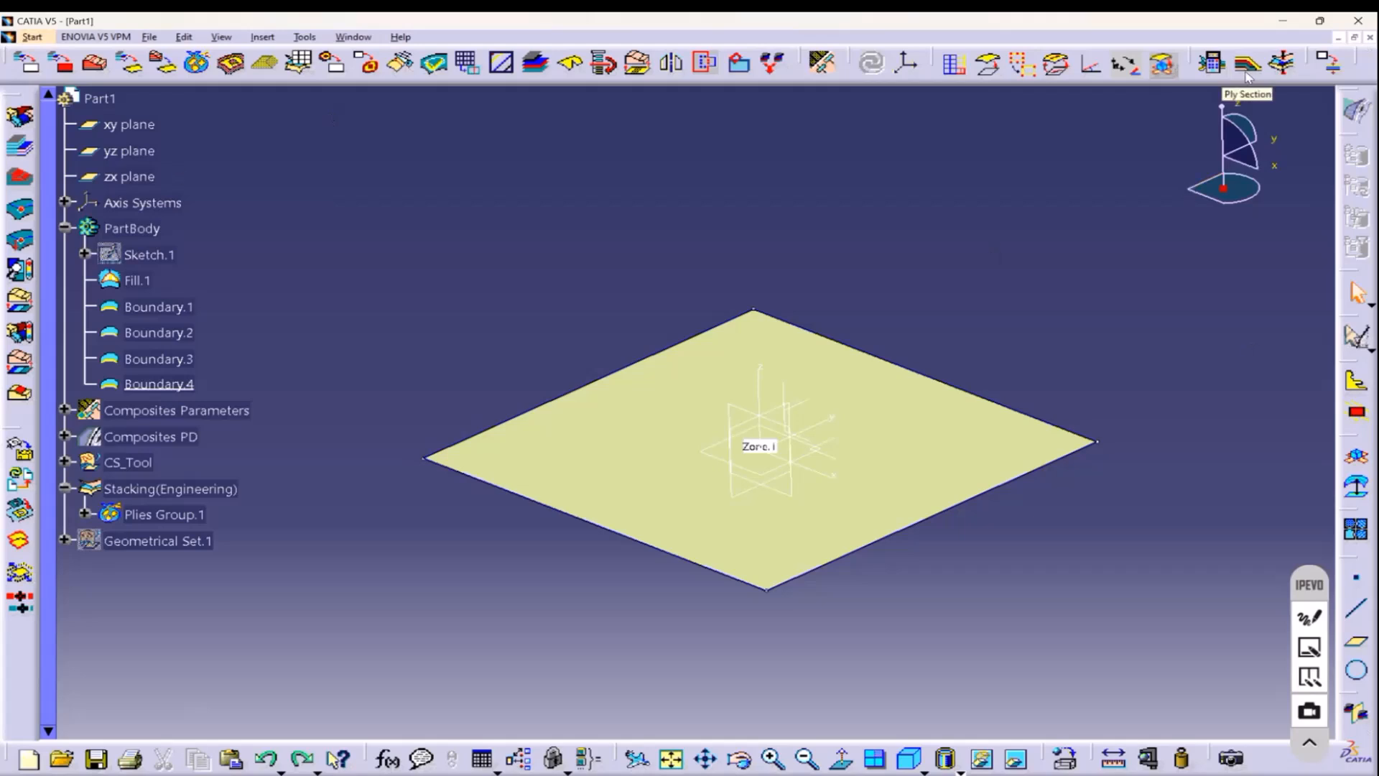
Preview a ply section of Plies Group.1 with the zx plane as the sectioning plane.
left_click_drag(1196, 64, 905, 244)
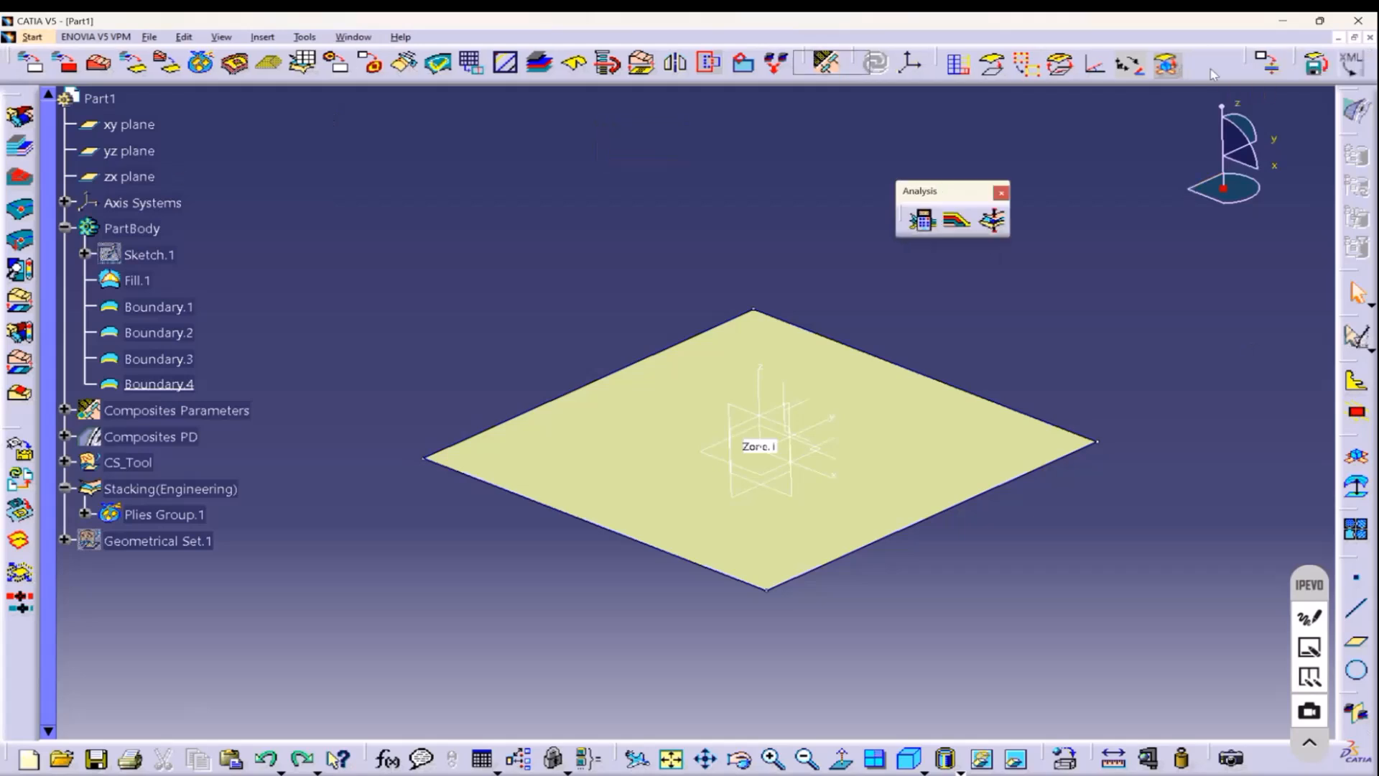
double_click(923, 191)
left_click(276, 41)
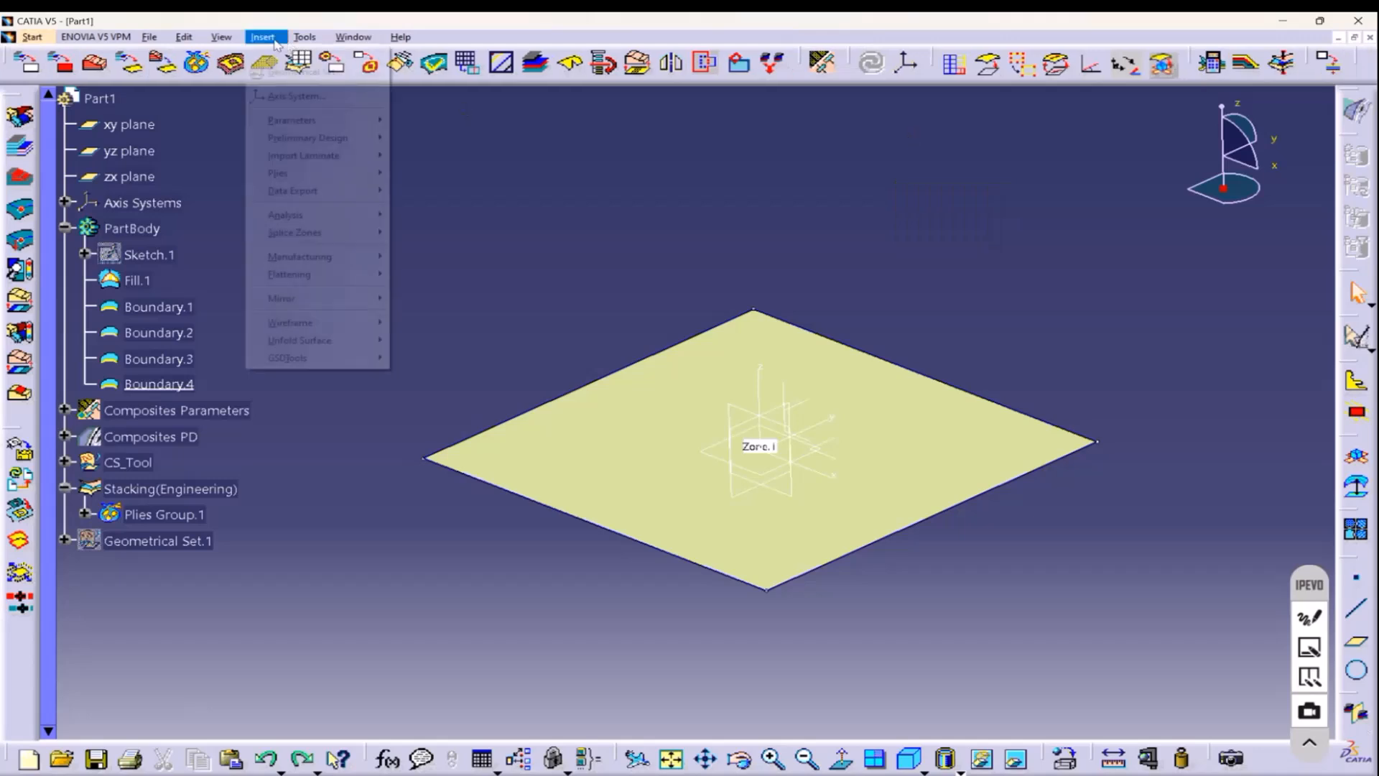
mouse_move(327, 215)
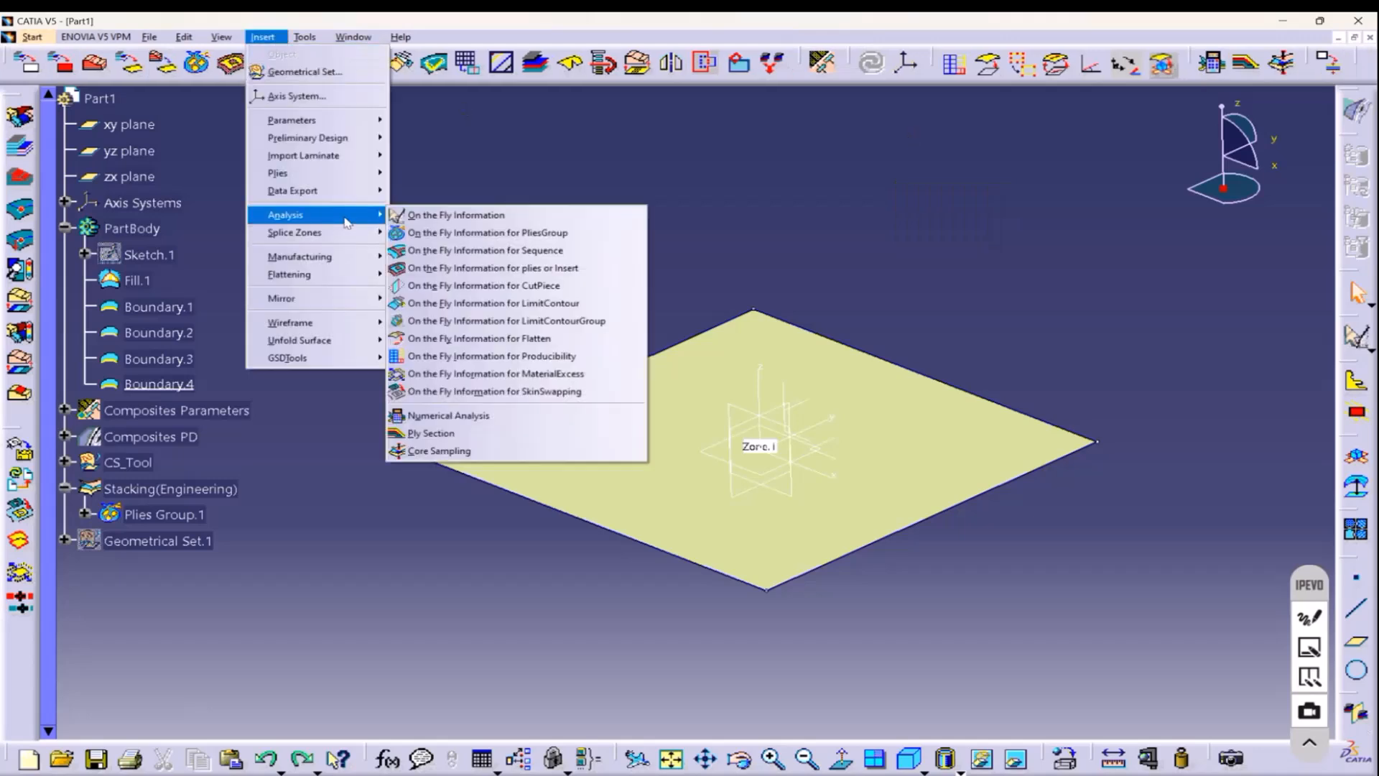
left_click(431, 434)
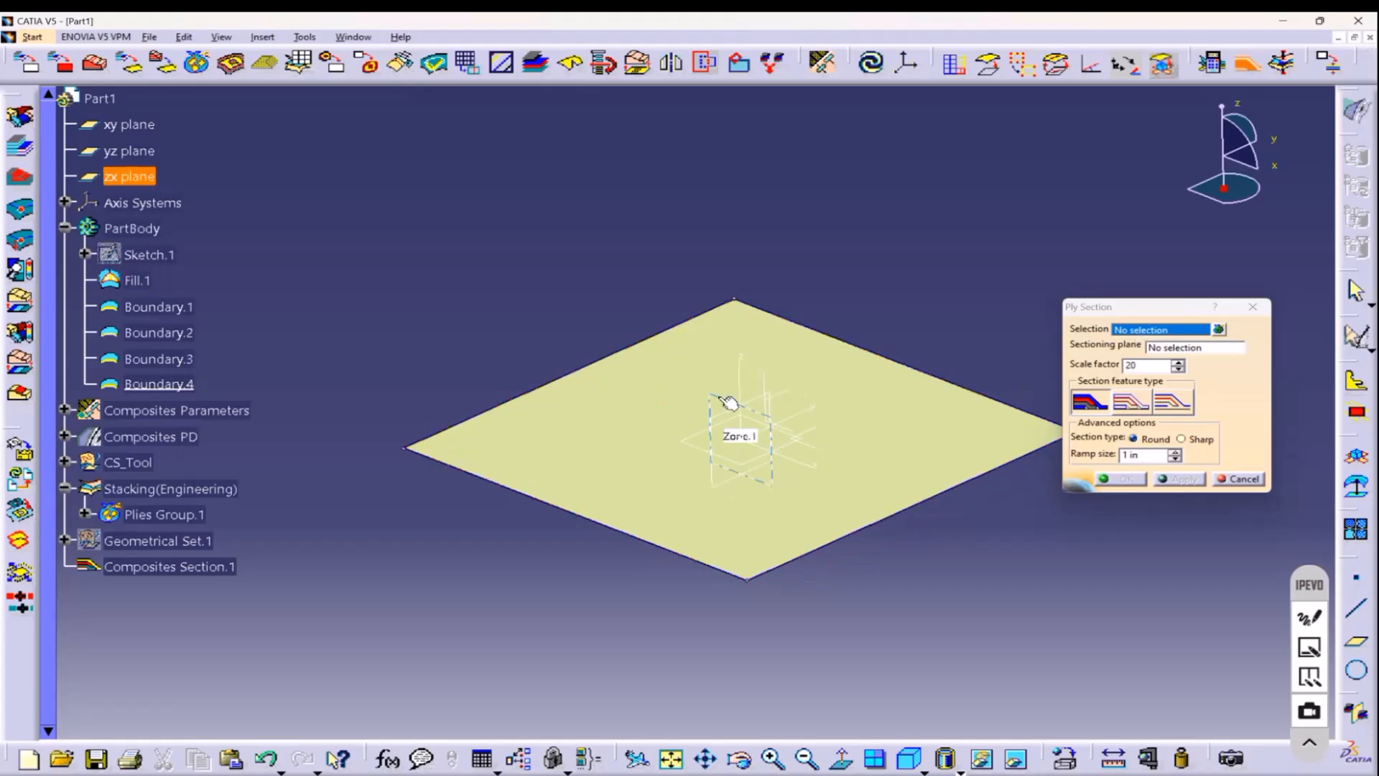
left_click(937, 430)
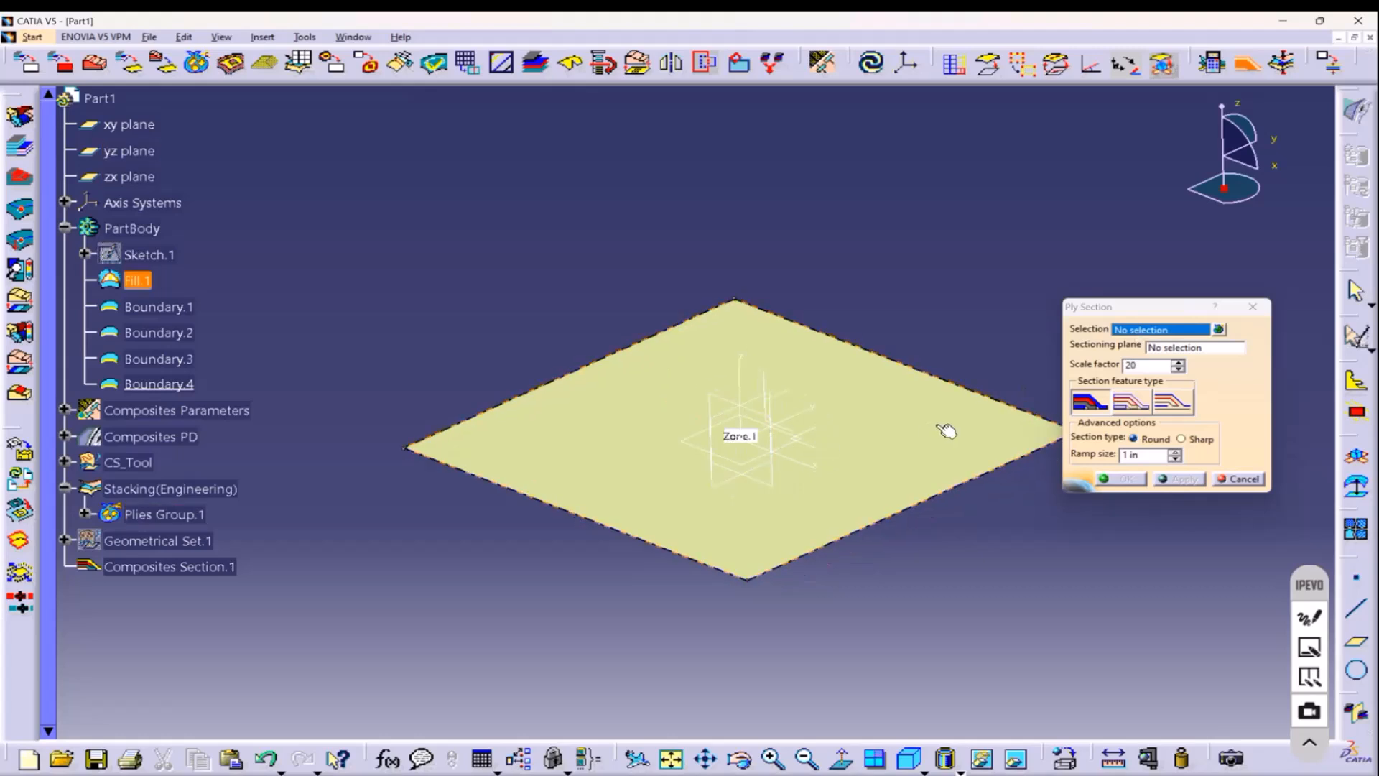
left_click(162, 514)
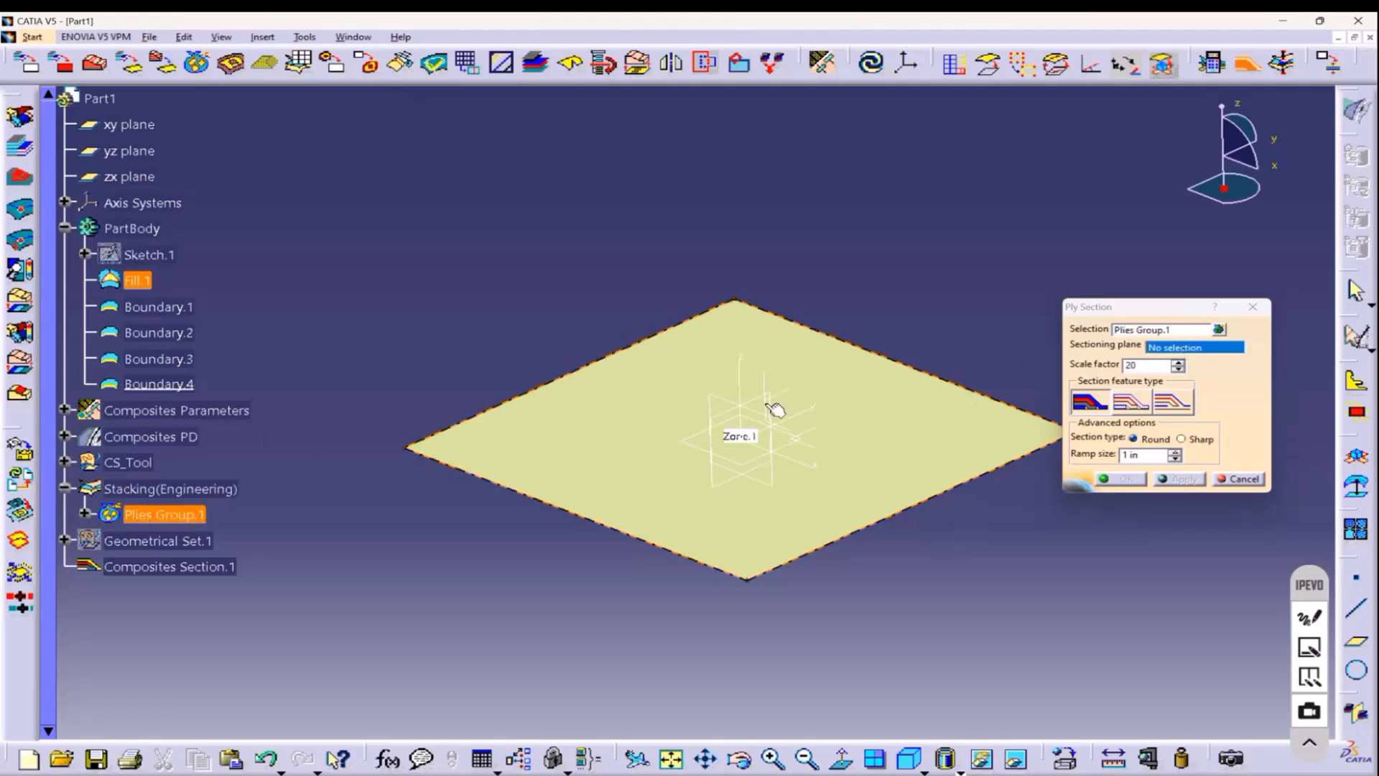
left_click(719, 401)
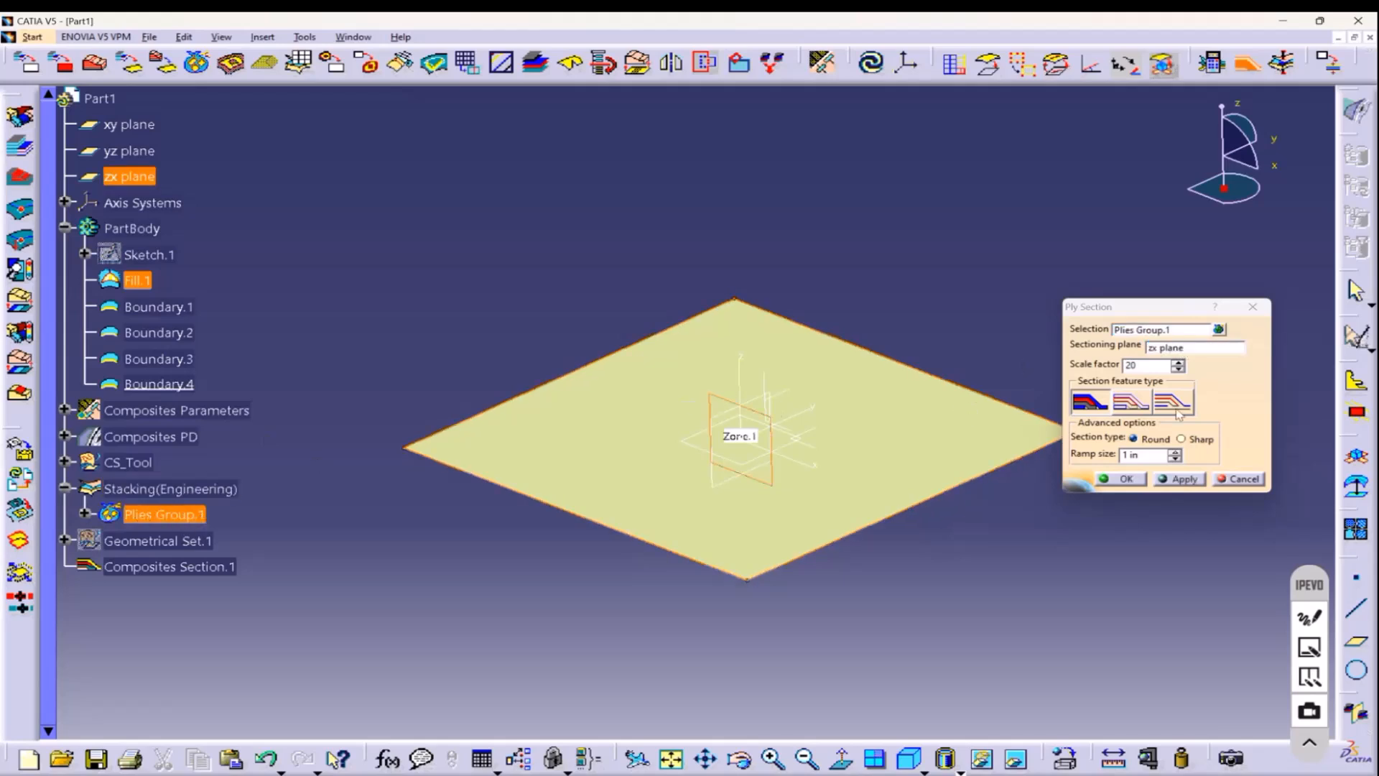
left_click(1178, 480)
Examine the coloured ply layers of the section from several angles and discard the ply section.
middle_click_drag(825, 554, 994, 409)
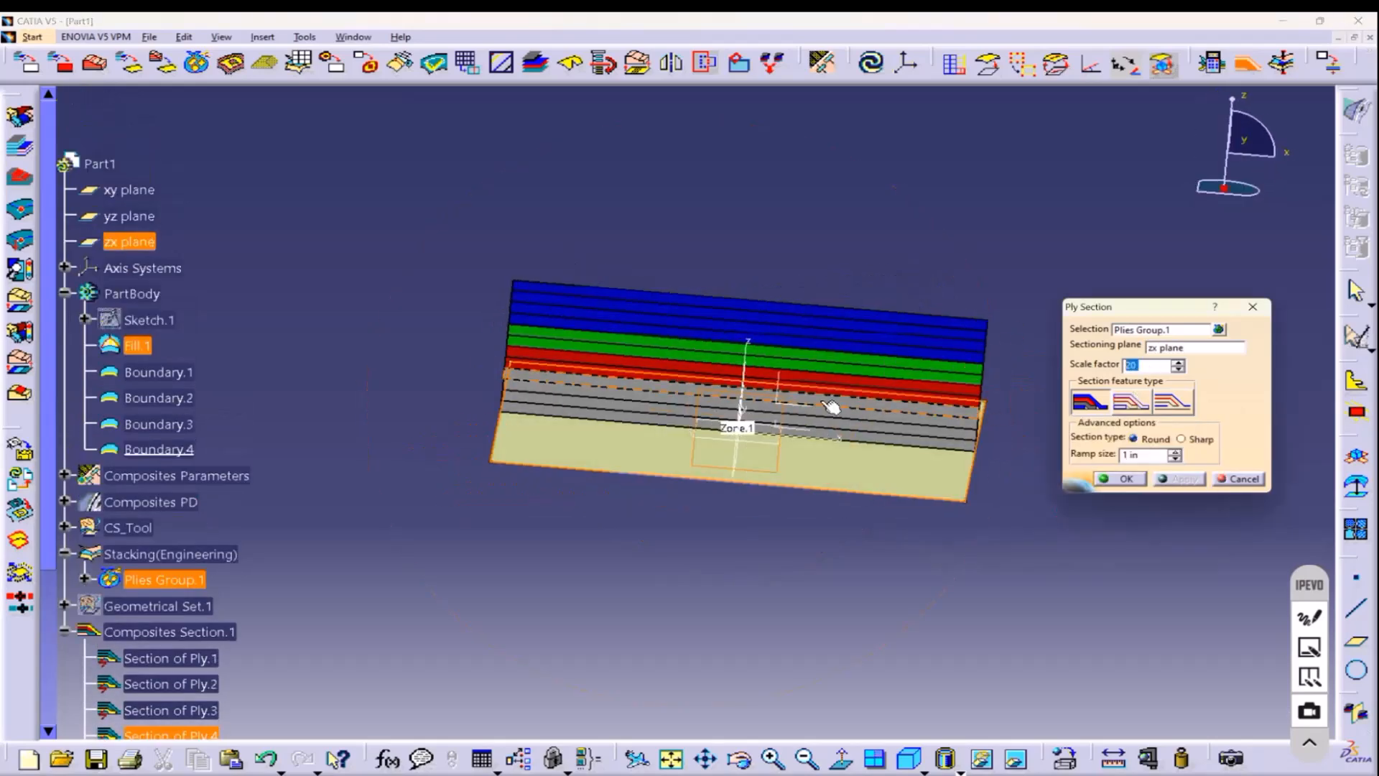
middle_click_drag(831, 407, 874, 472)
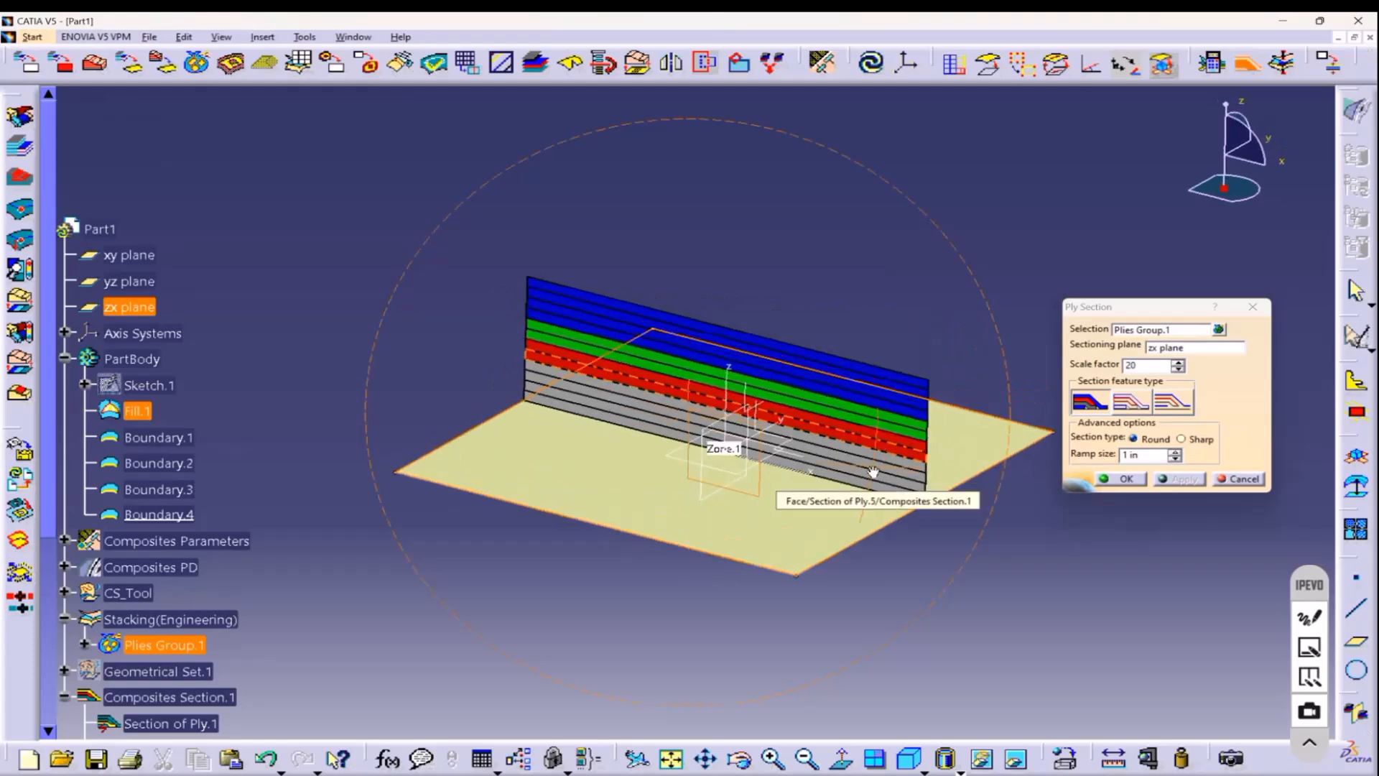
middle_click_drag(810, 415, 794, 394)
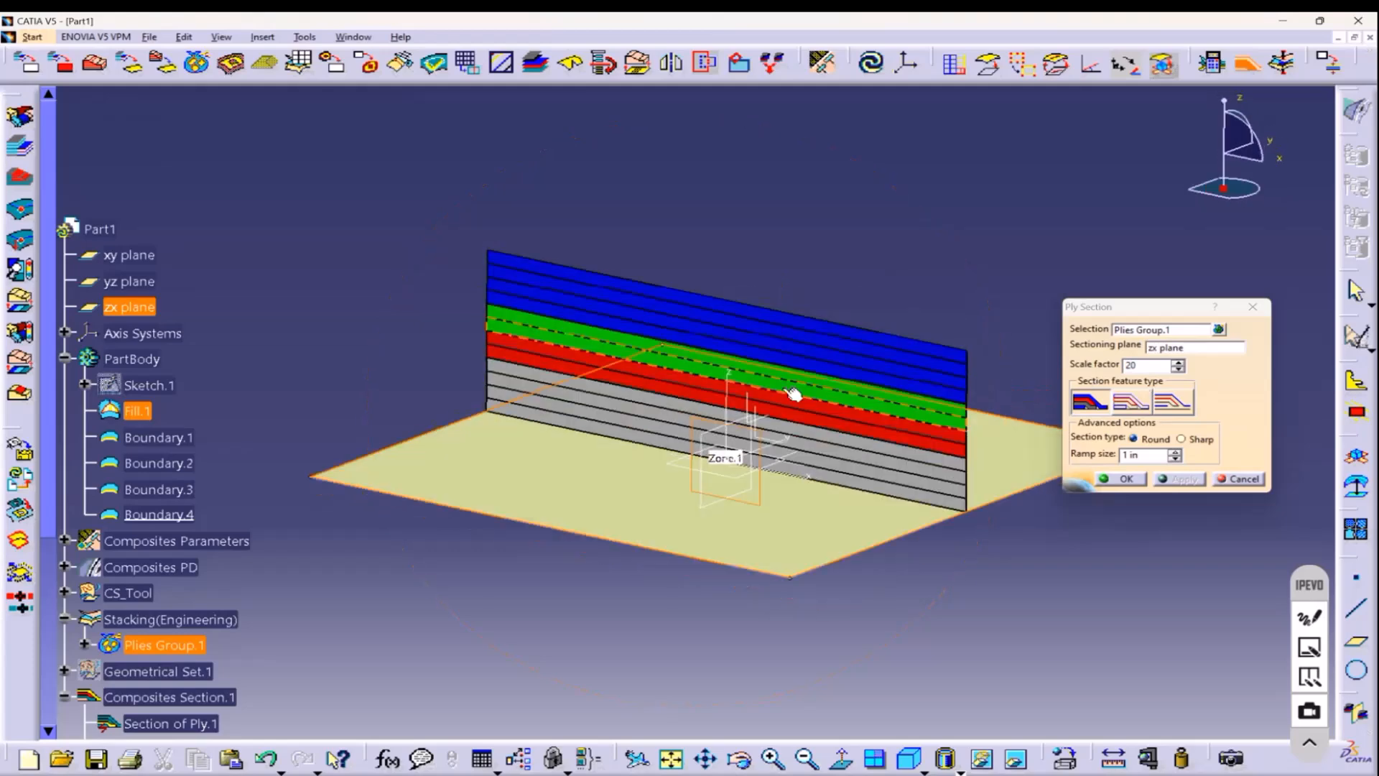
middle_click_drag(807, 462, 869, 507)
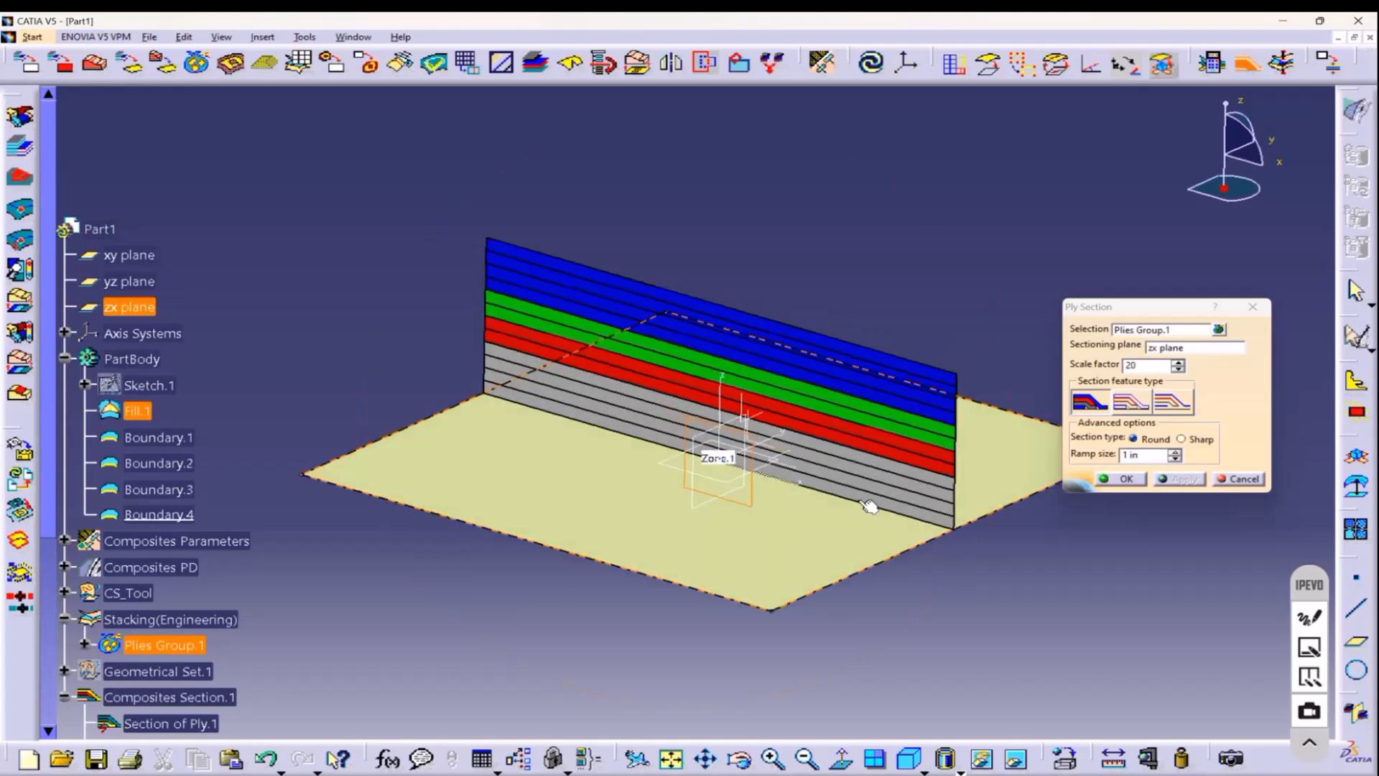
left_click(1237, 479)
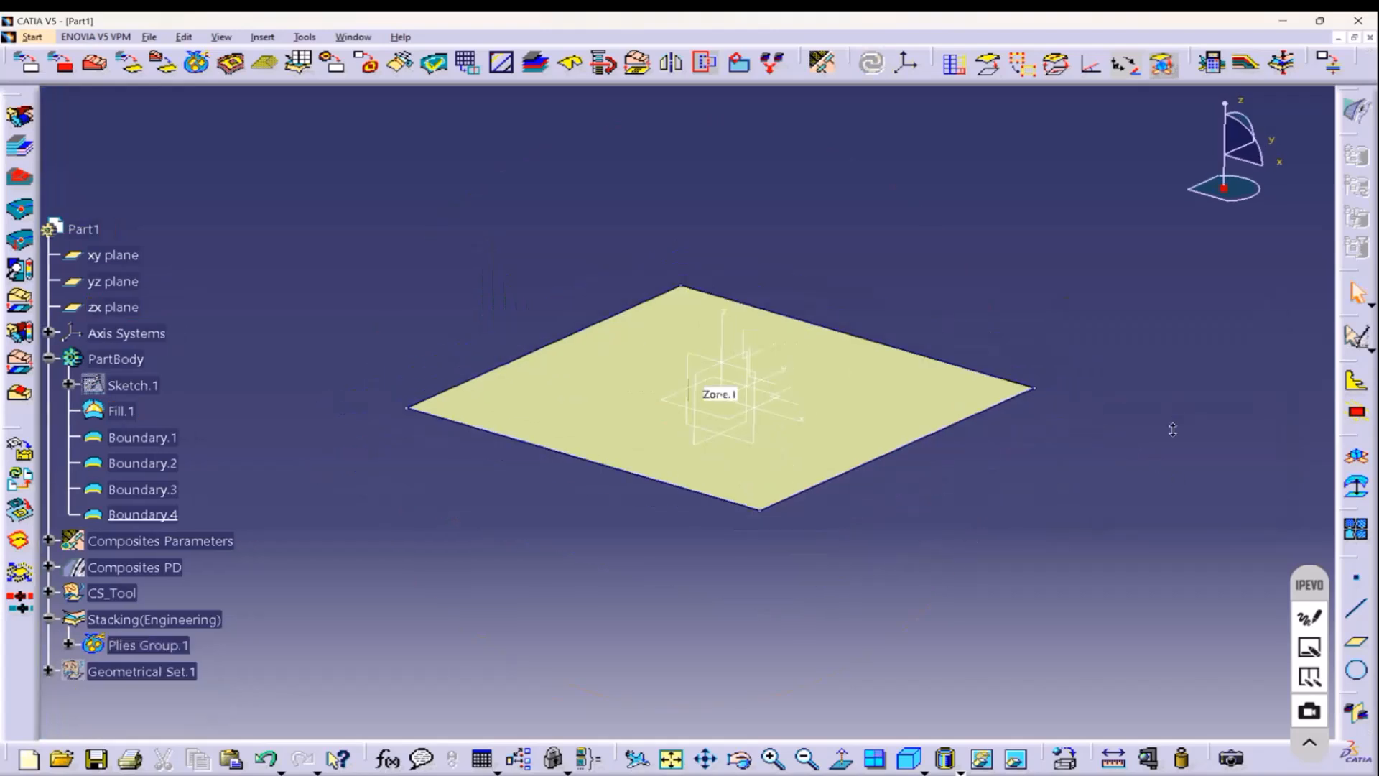
Delete Plies Group.1 and its parent Stacking(Engineering) from the specification tree.
middle_click_drag(1173, 429, 1175, 454)
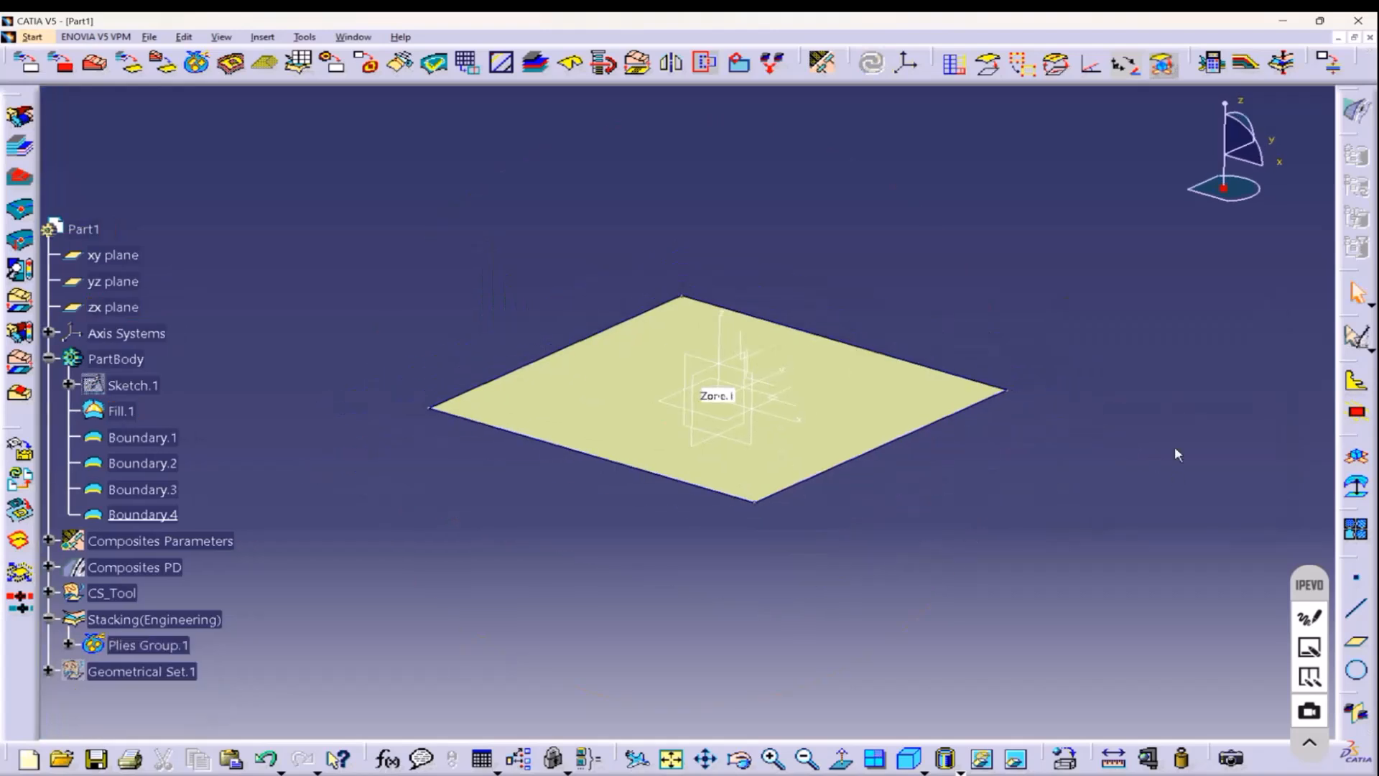
middle_click(648, 398)
scroll(596, 344, "up", 1)
scroll(268, 449, "down", 5)
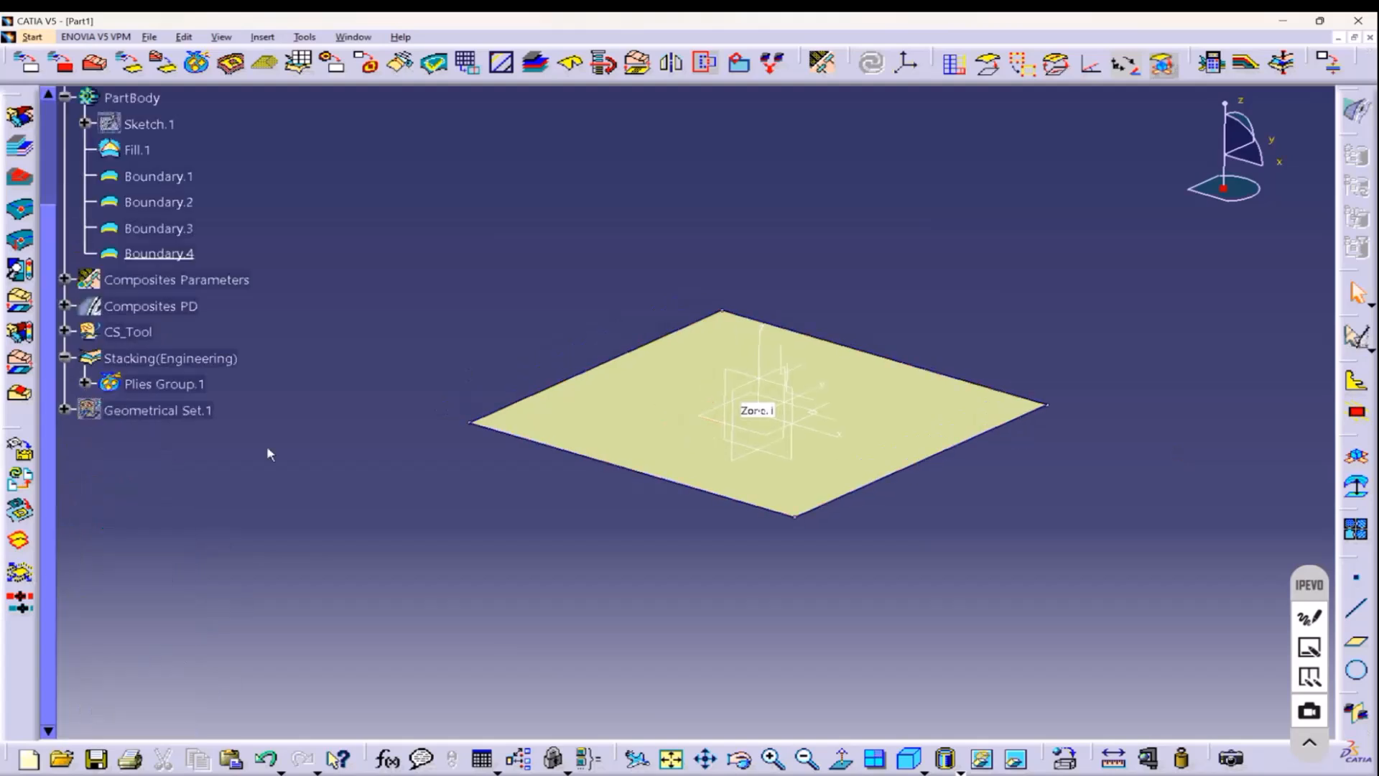
left_click(155, 384)
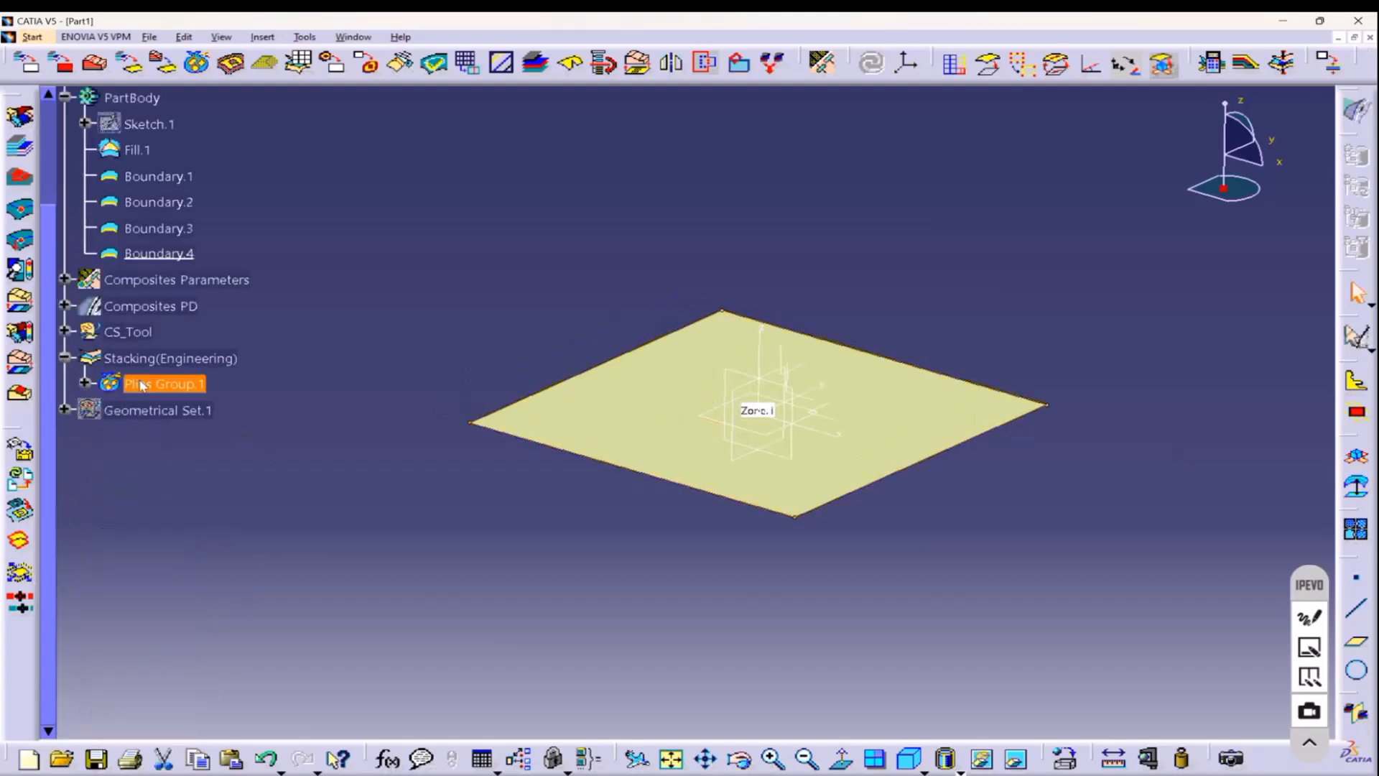
right_click(144, 384)
left_click(176, 587)
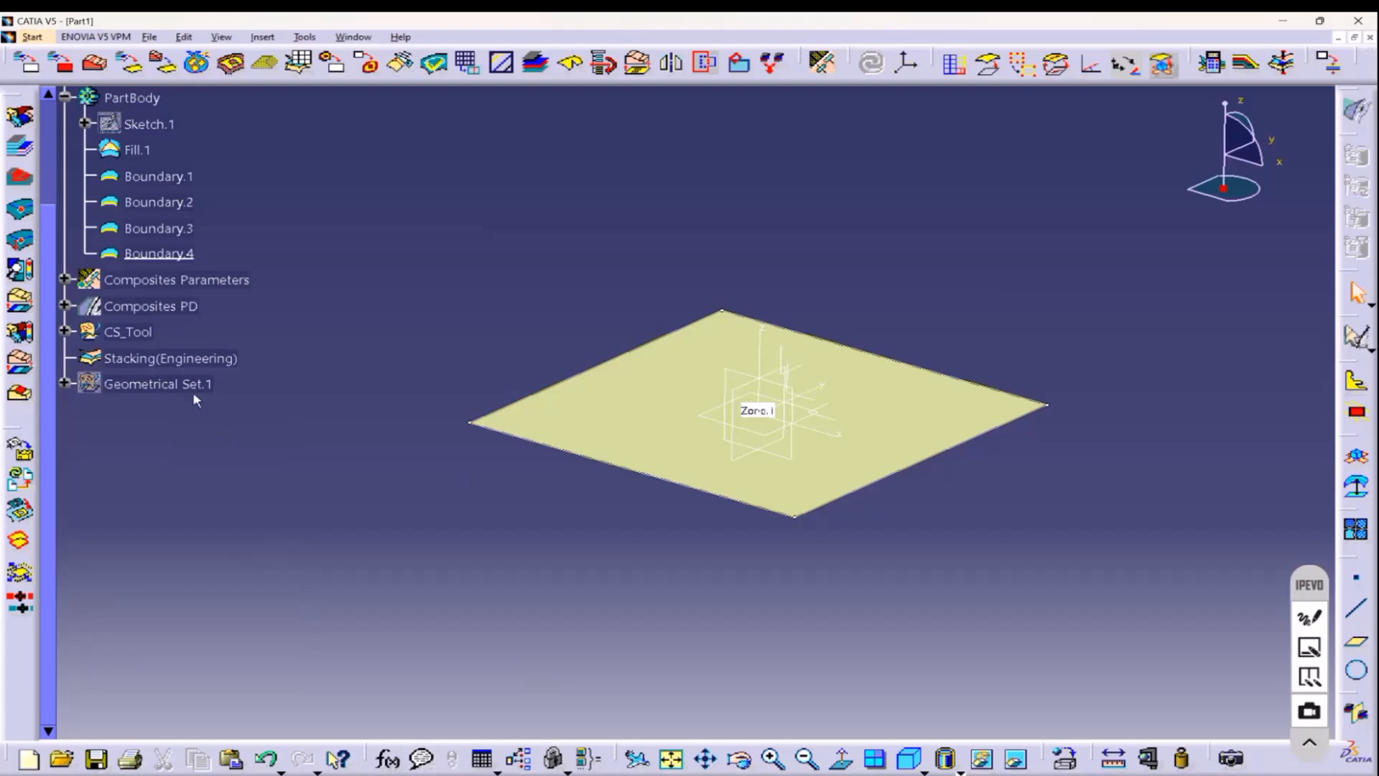
left_click(185, 357)
right_click(184, 357)
left_click(208, 564)
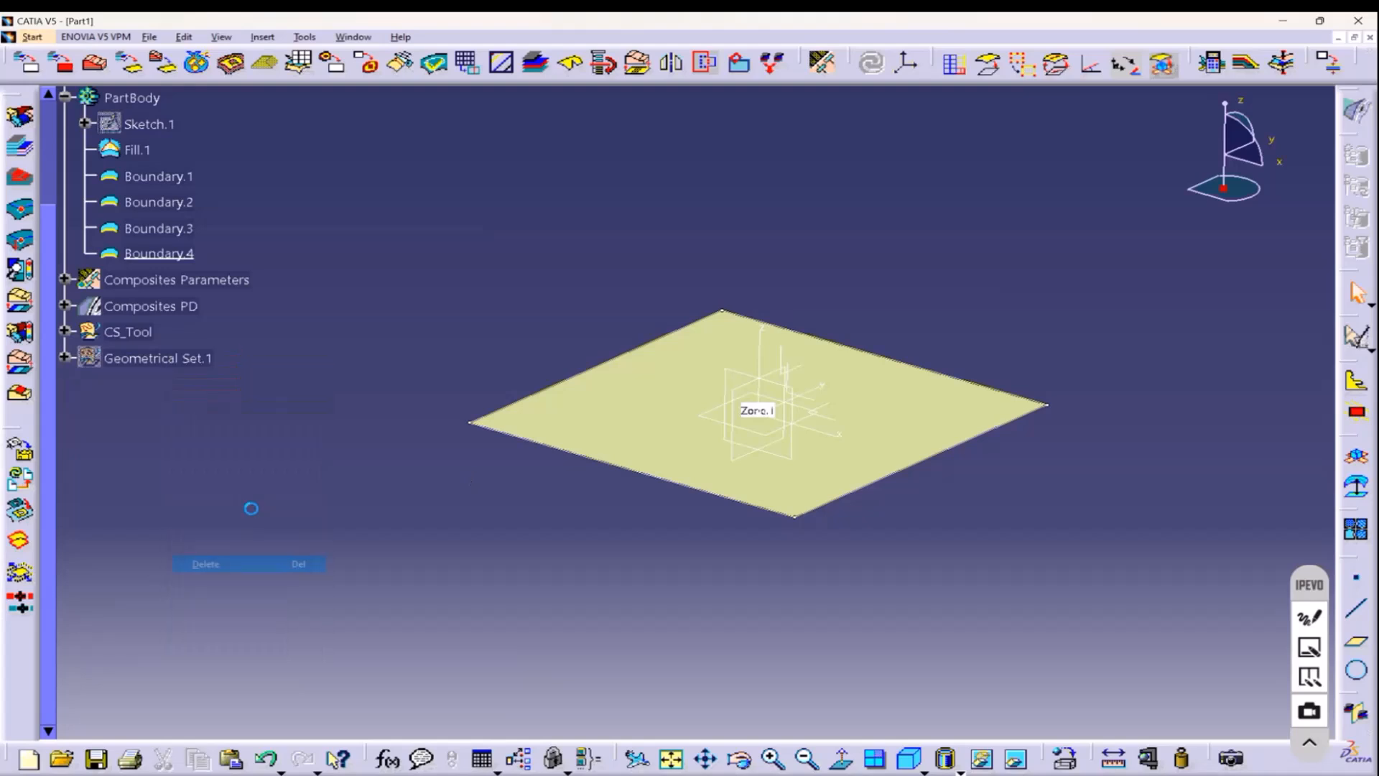
Expand Composites PD down to the contents of Zone.1 in the specification tree.
left_click(159, 308)
left_click(66, 306)
double_click(158, 360)
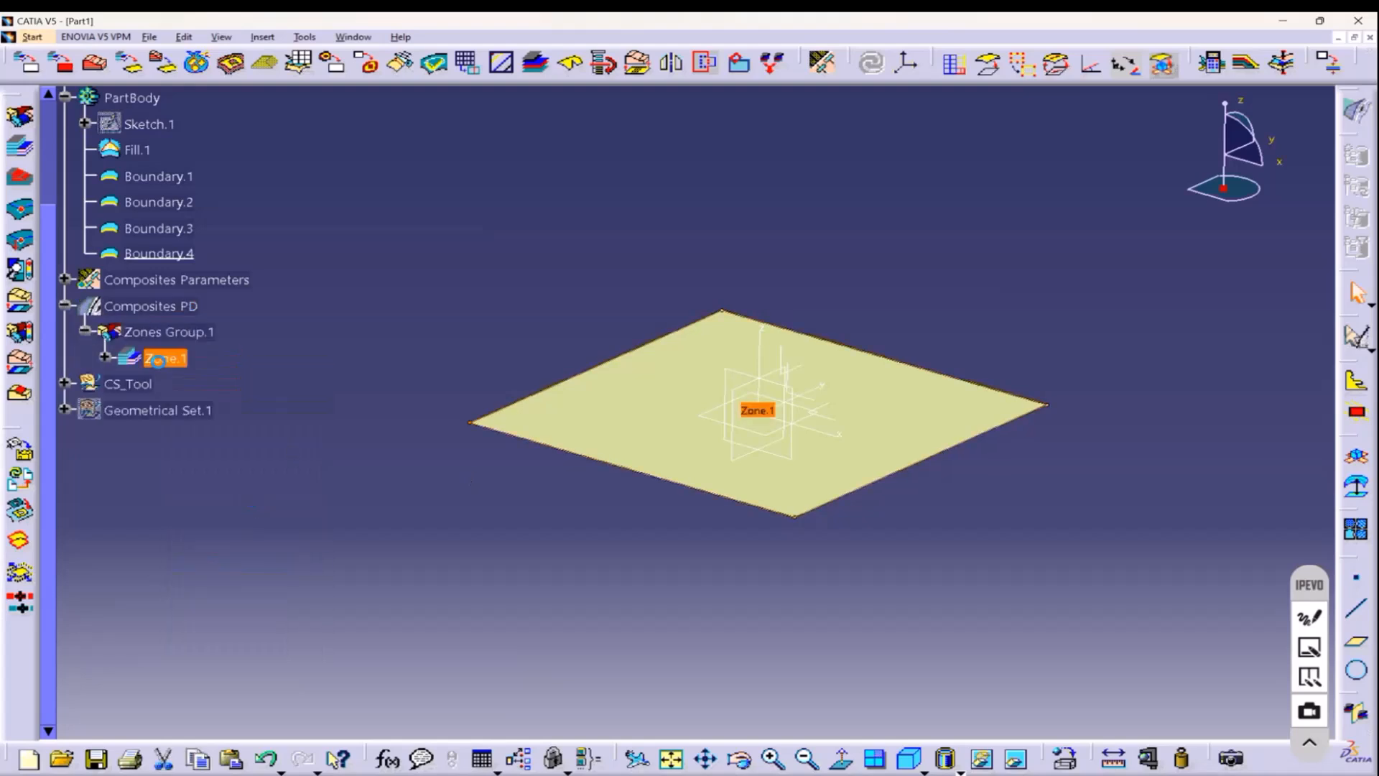
left_click(105, 358)
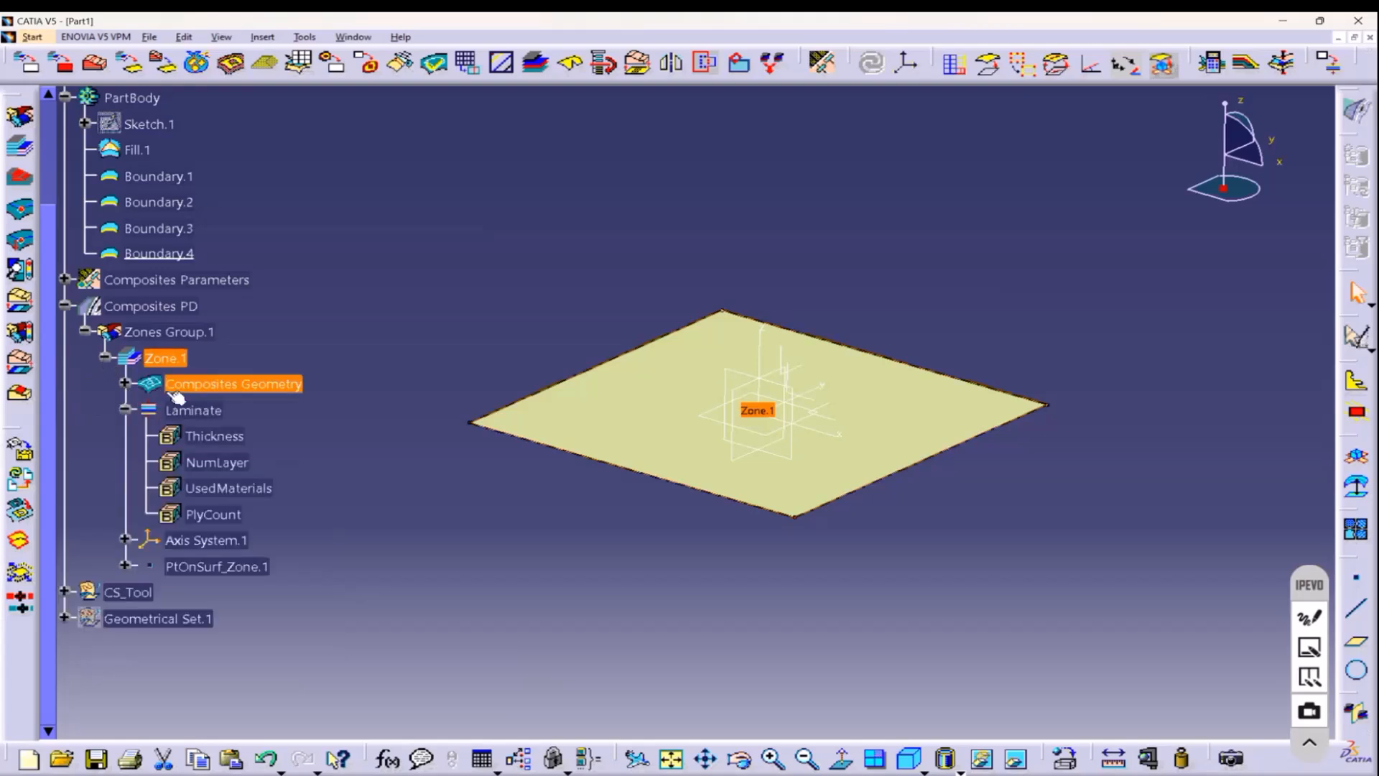
Try to delete the Laminate component of Zone.1.
right_click(200, 421)
left_click(223, 622)
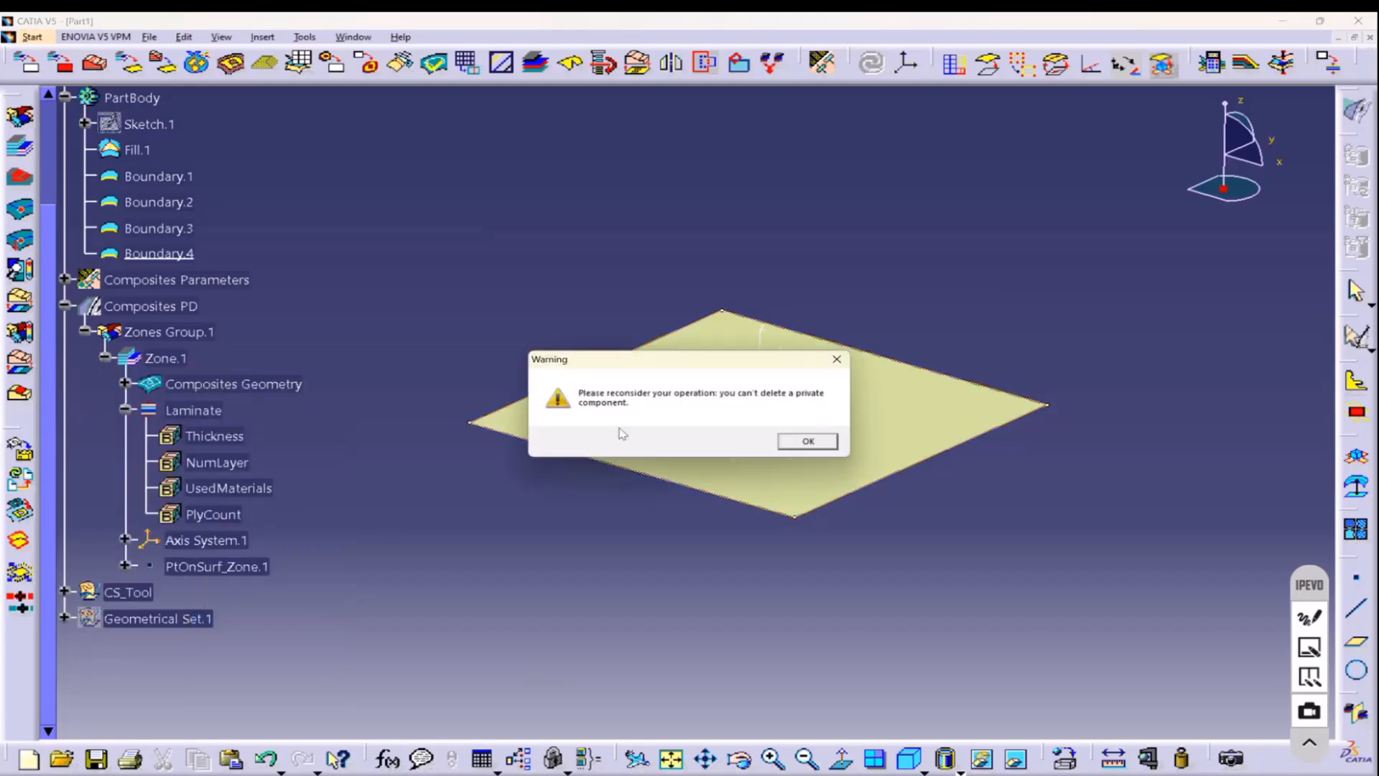
left_click(808, 441)
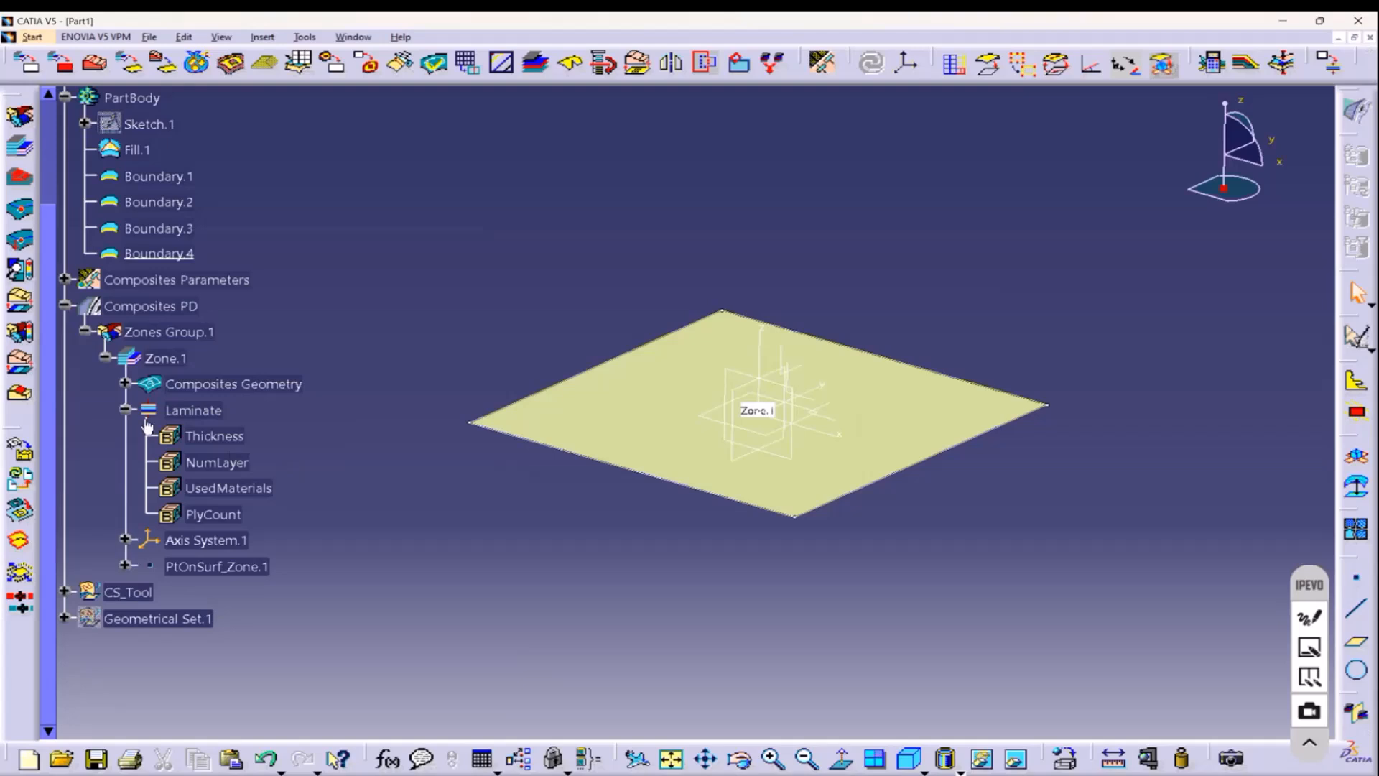
Review the laminate material and ply counts in the definition of Zone.1, and close it without changes.
left_click(125, 410)
double_click(194, 411)
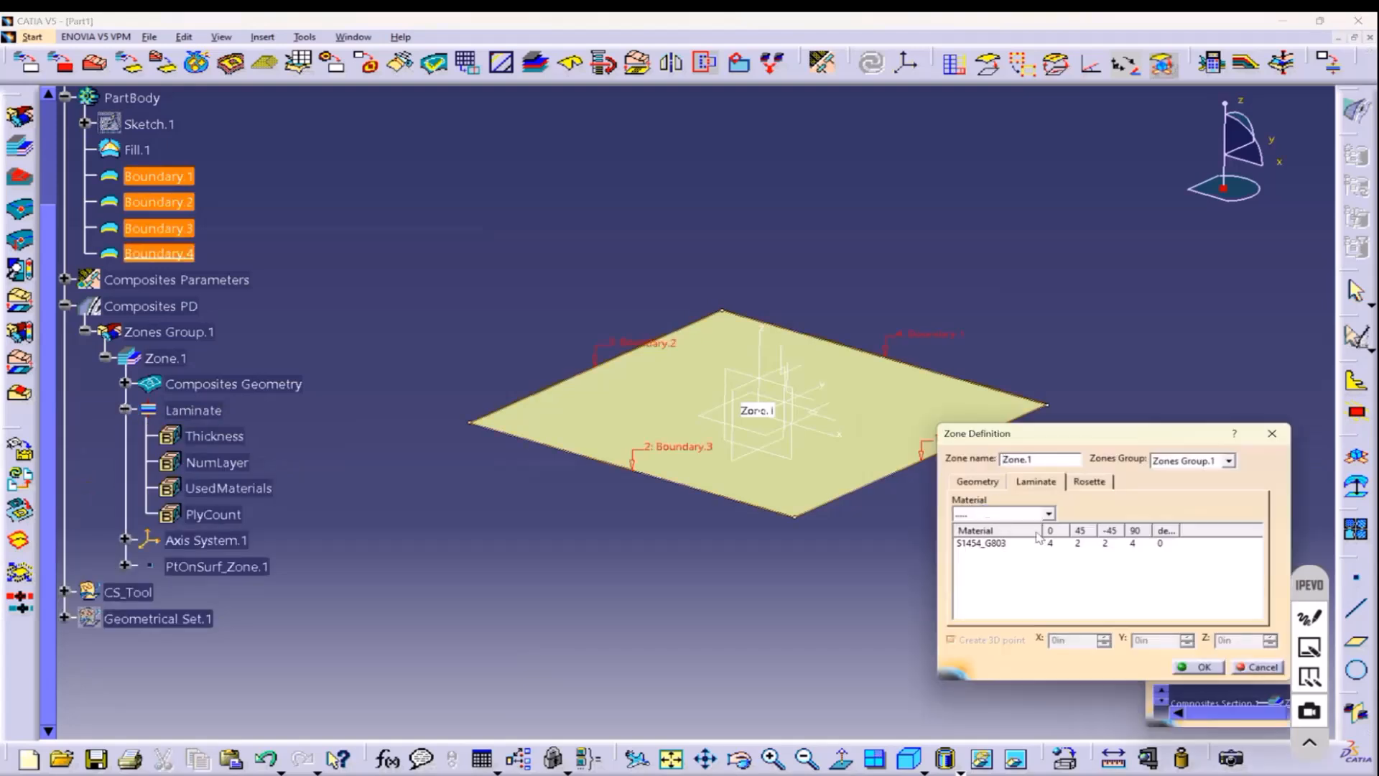
left_click(1272, 433)
right_click(183, 406)
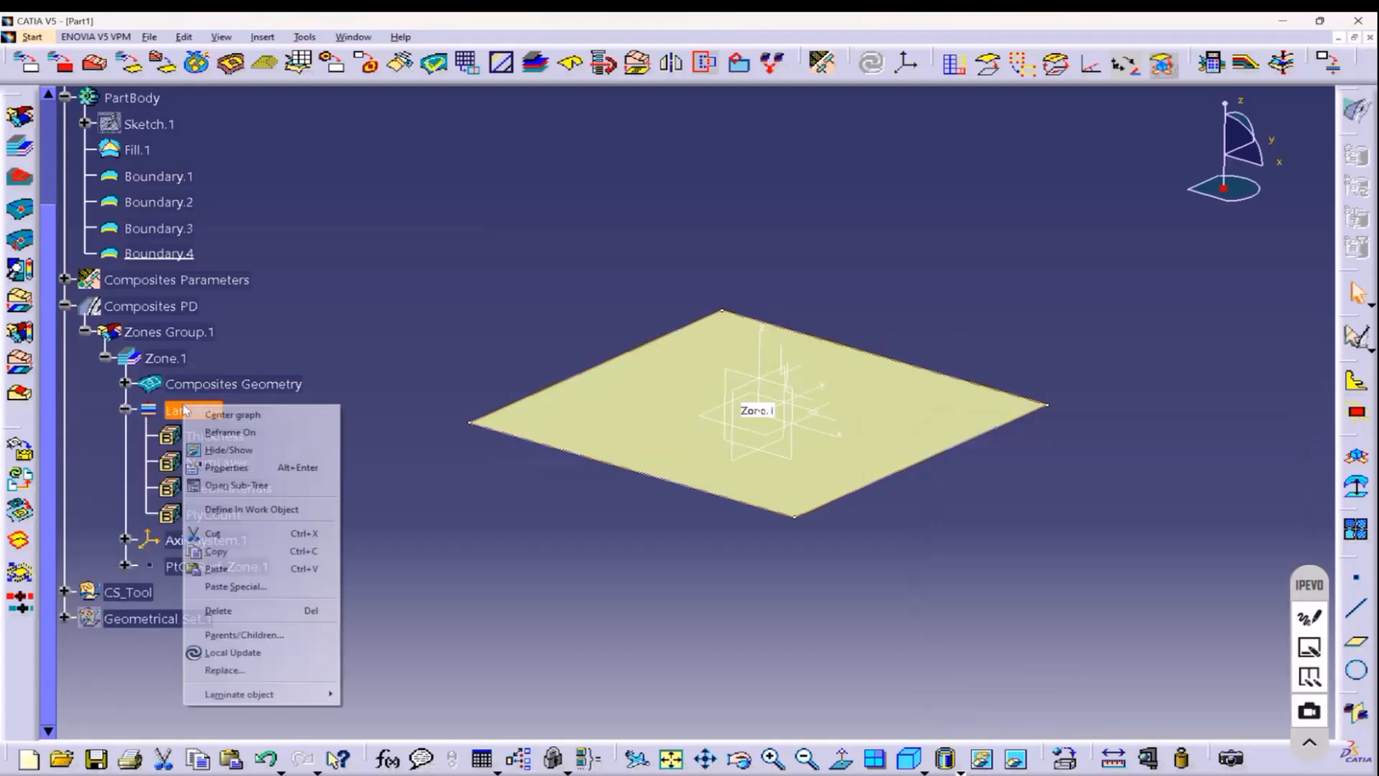
left_click(242, 354)
Delete Zone.1 from Zones Group.1 and collapse Composites PD.
left_click(166, 358)
right_click(175, 360)
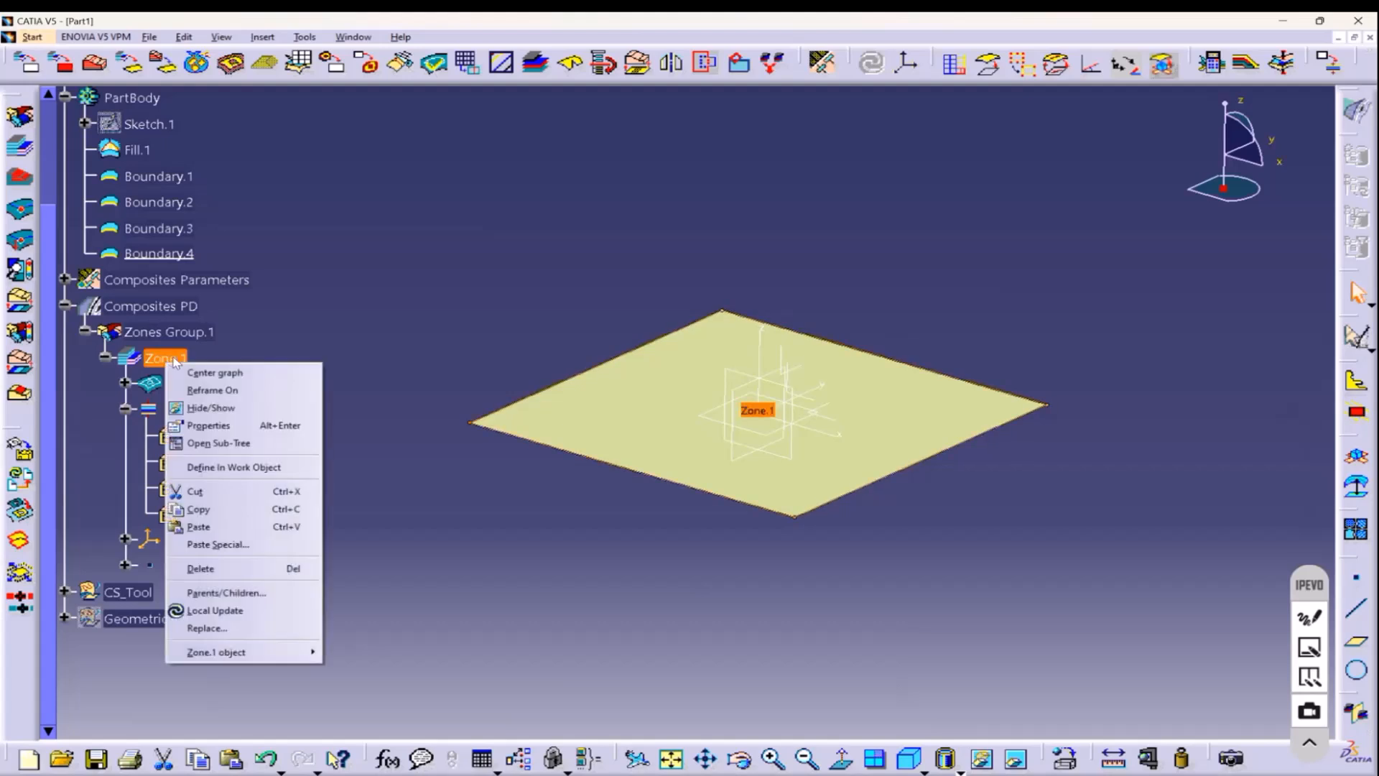
left_click(208, 569)
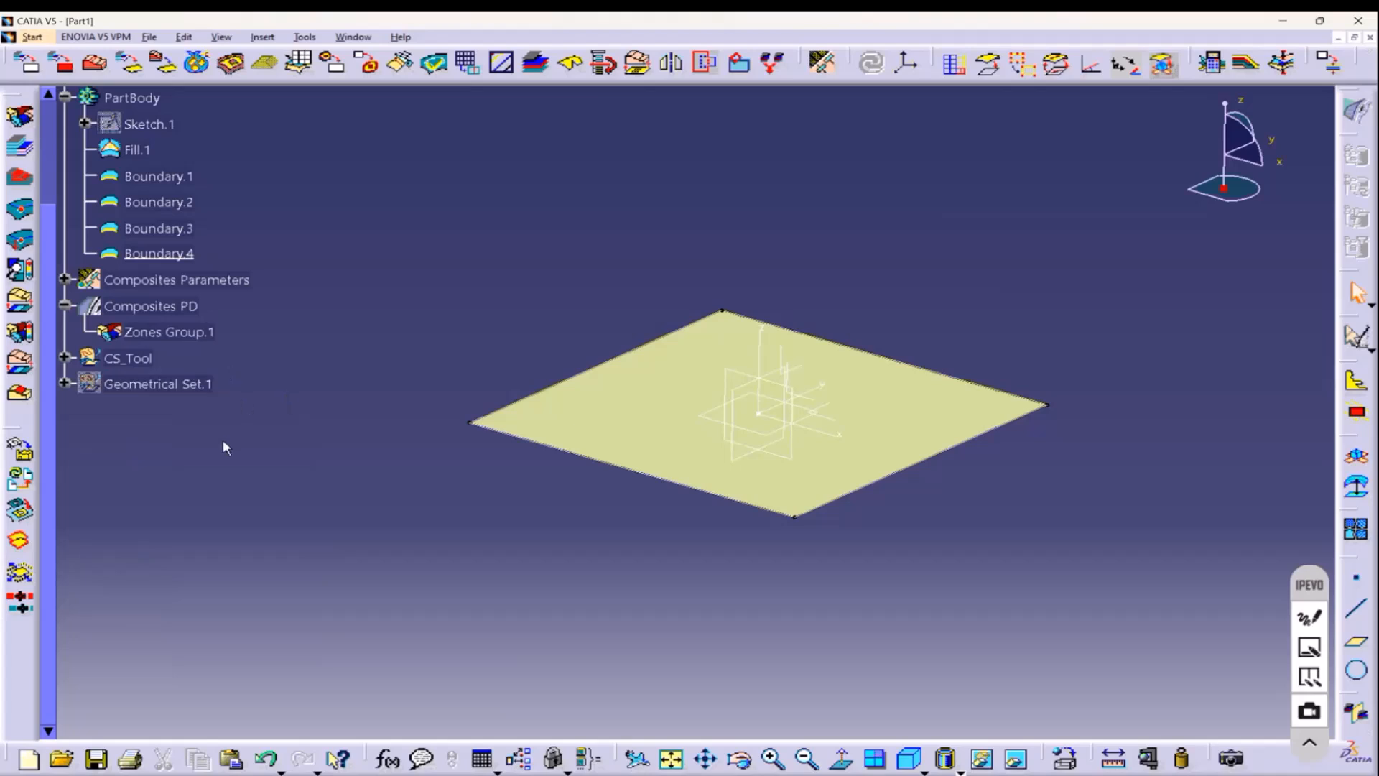
left_click(64, 305)
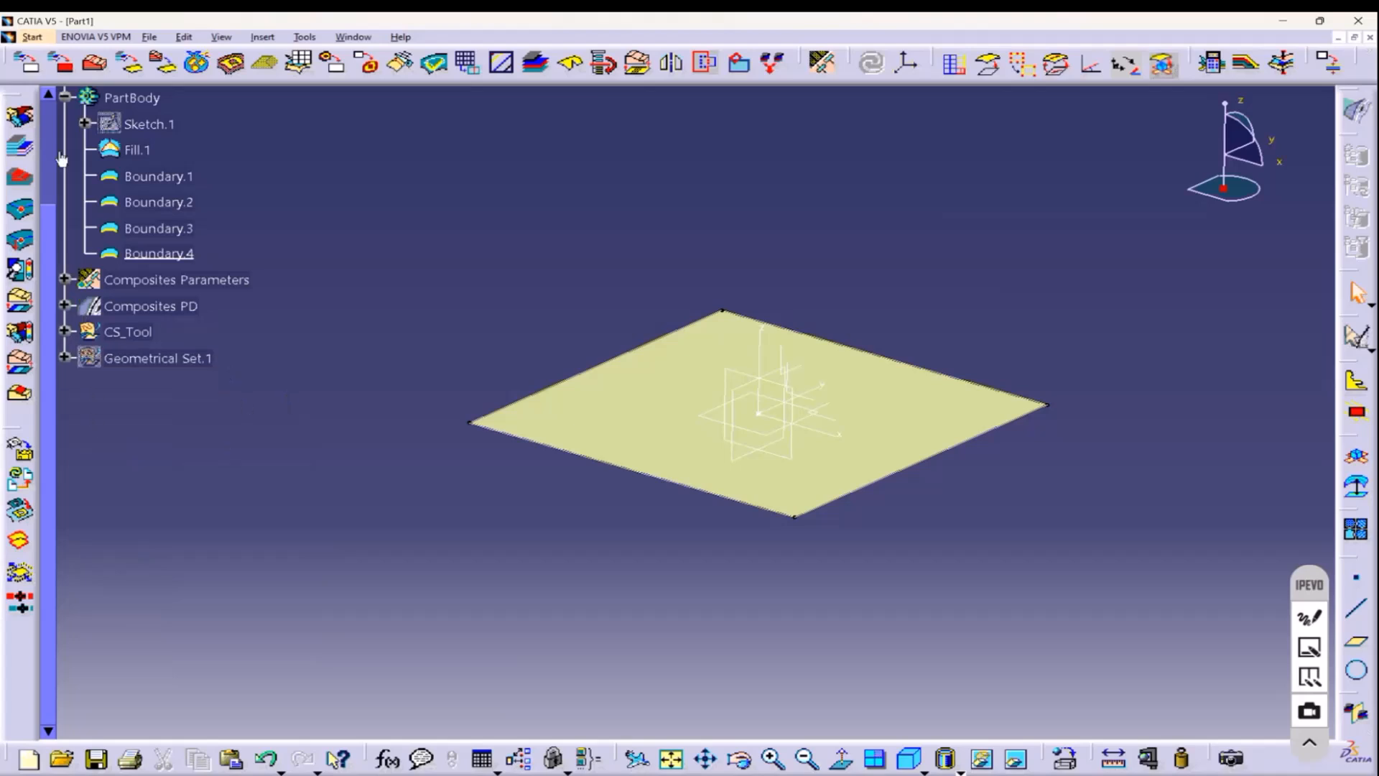
Create a zone in Zones Group.1 with a closed contour of Boundary.3, Boundary.2, Boundary.1 and Boundary.4.
left_click(21, 149)
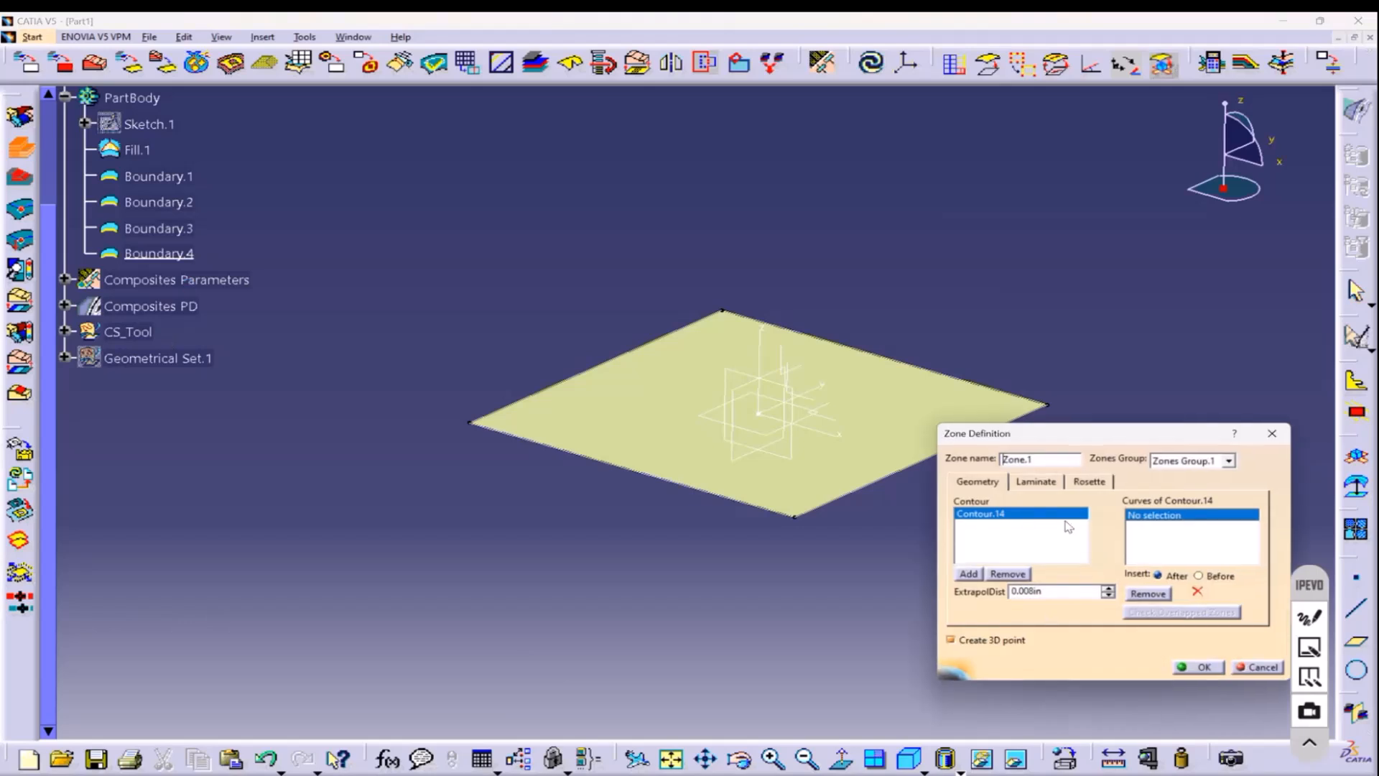
left_click(612, 464)
left_click(589, 372)
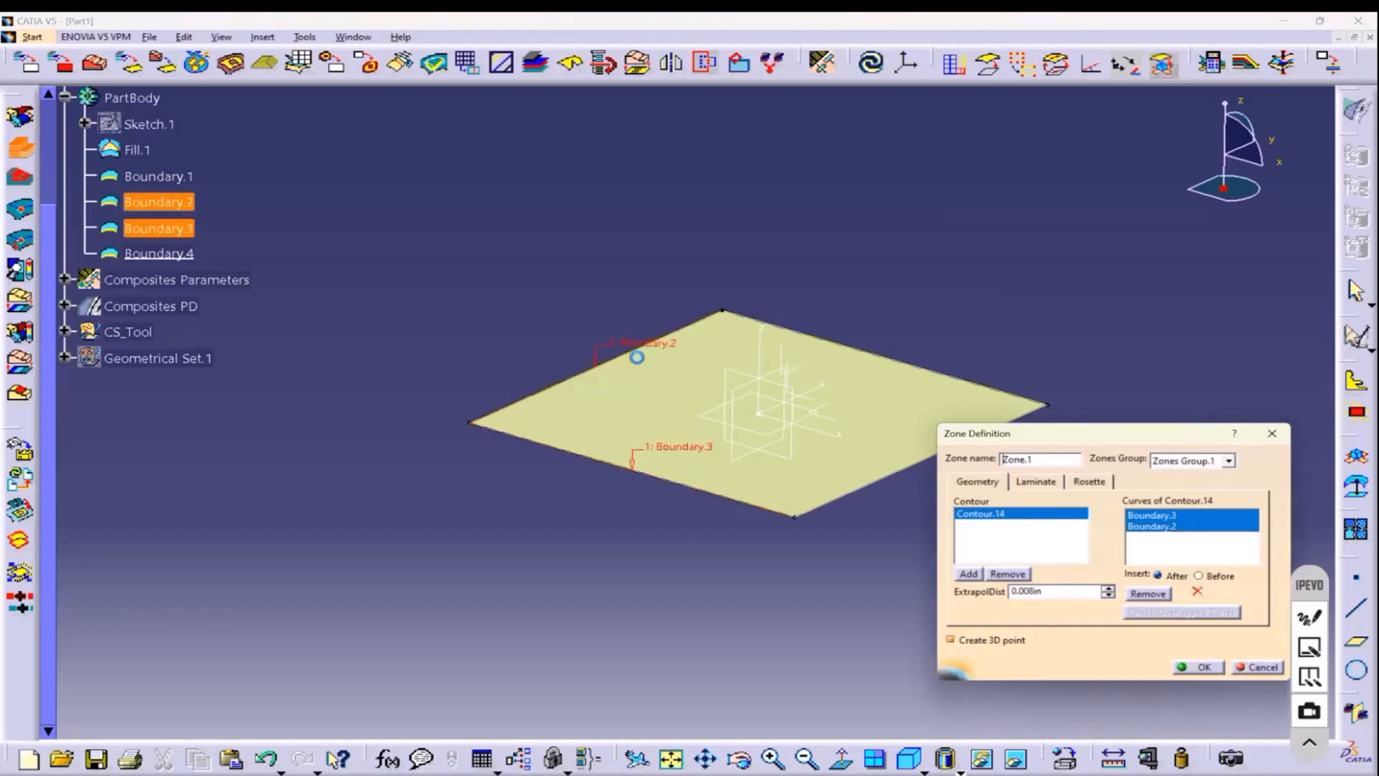
middle_click_drag(787, 335, 633, 283)
left_click(662, 285)
left_click(781, 400)
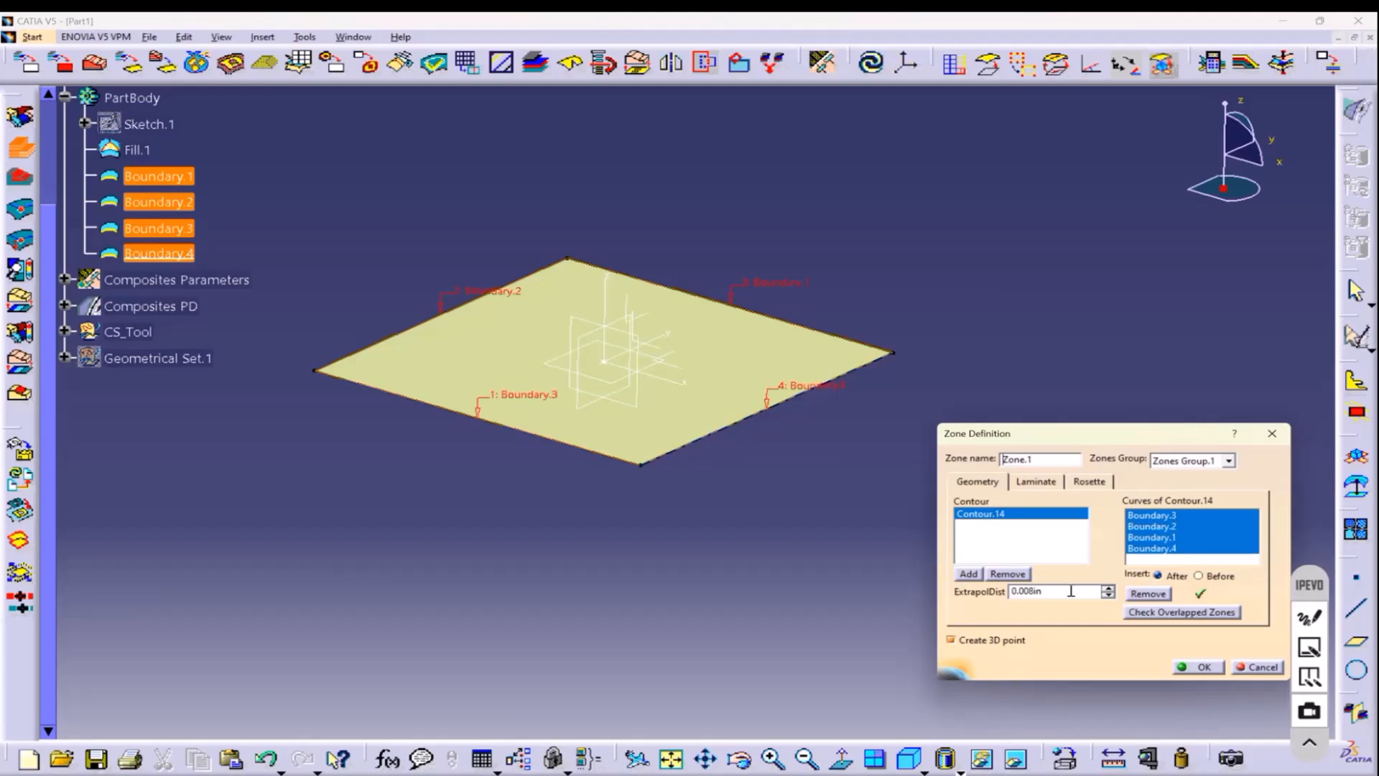
left_click(1199, 668)
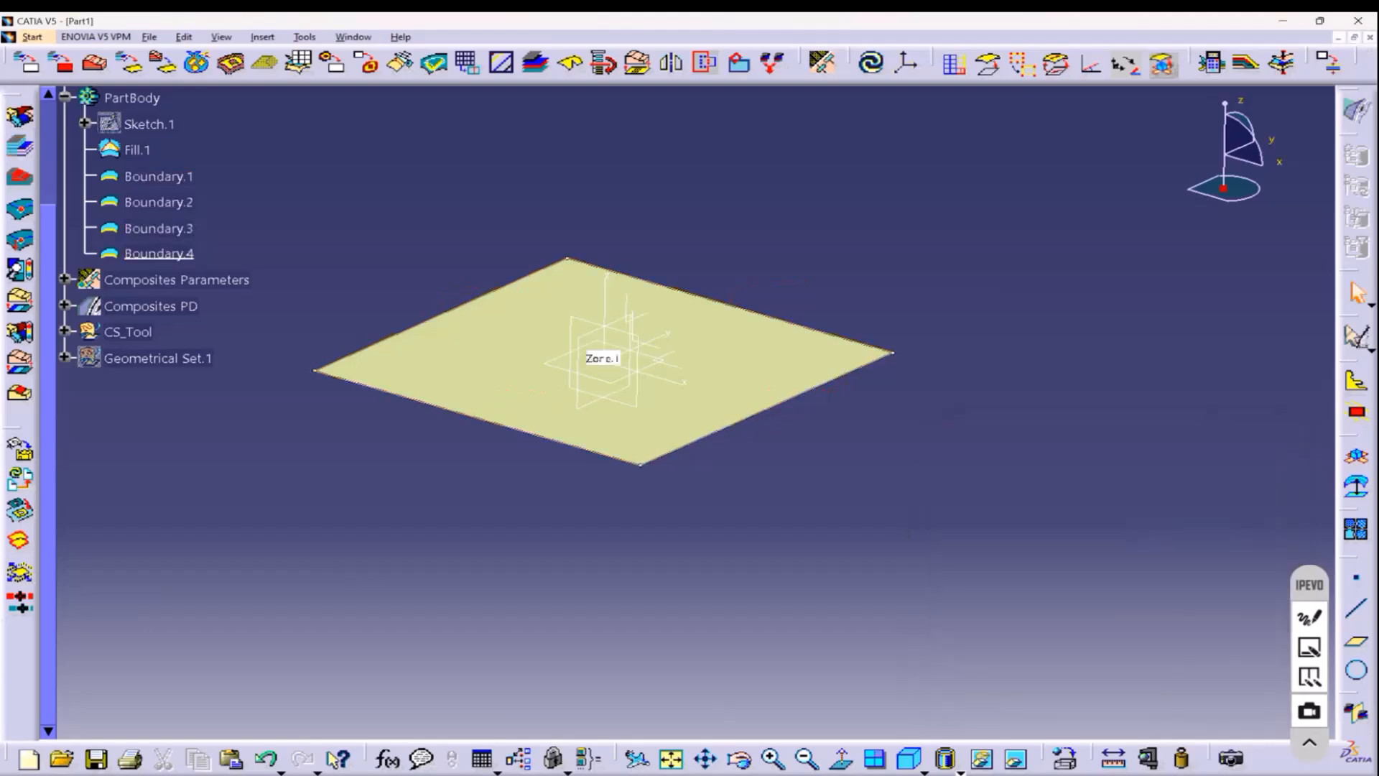
Switch to the empty Excel worksheet and enter the header Material in cell A1.
left_click(1280, 23)
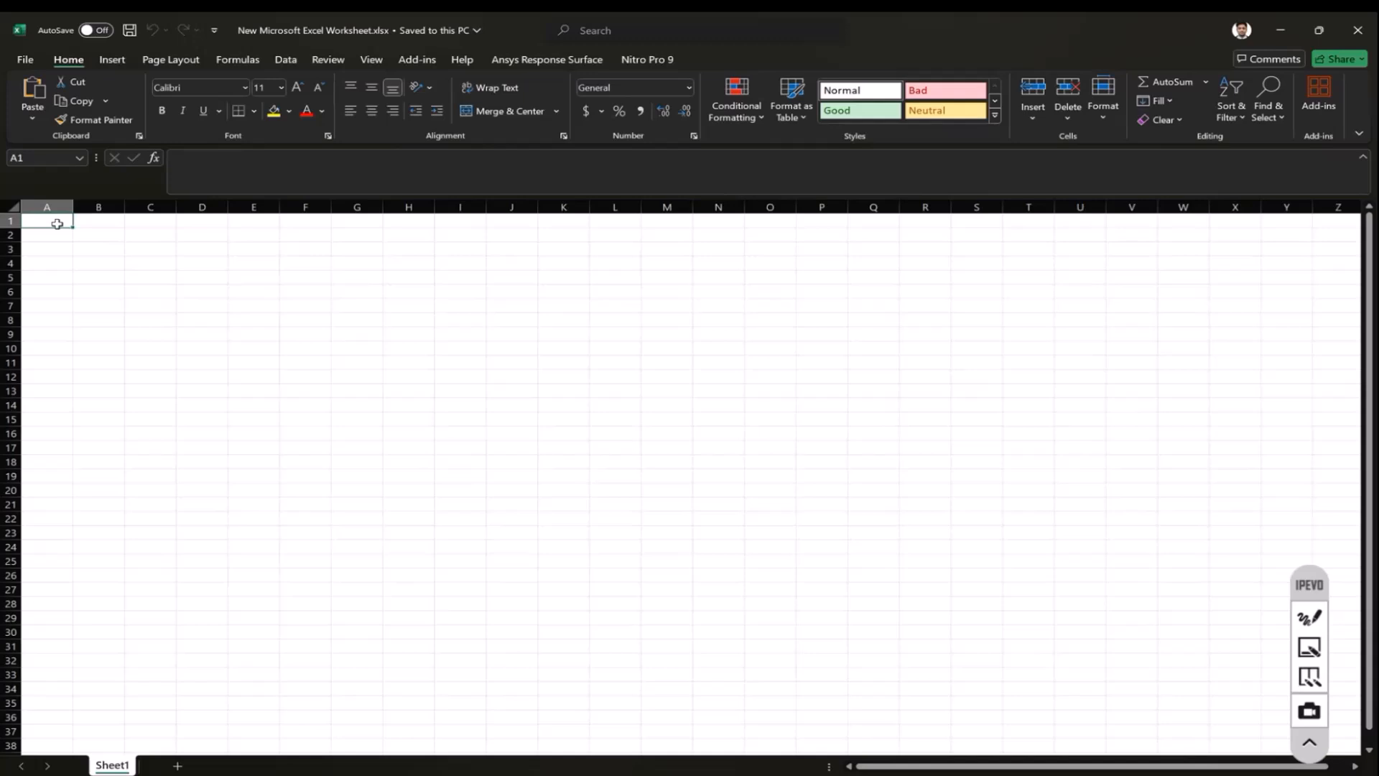
double_click(56, 223)
key("Caps_Lock")
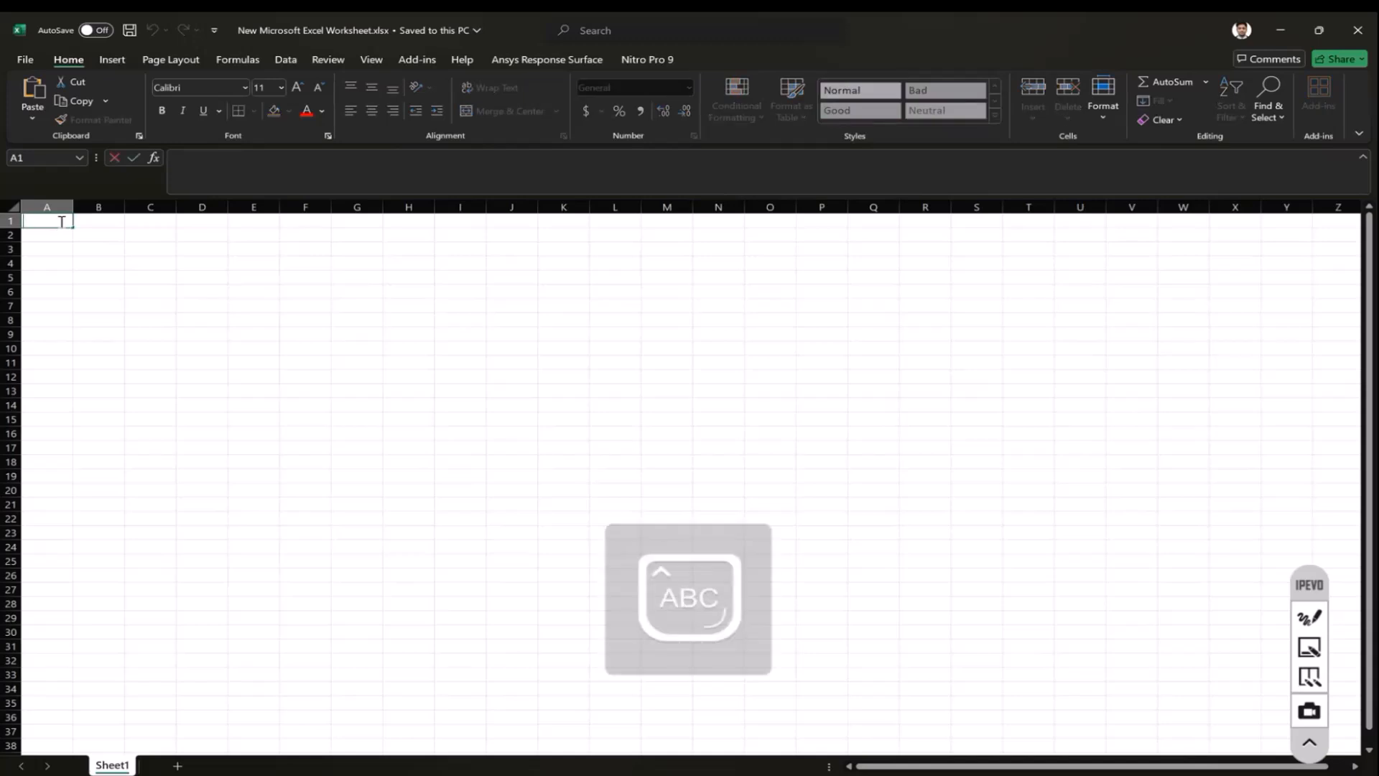
type("M")
key("Caps_Lock")
type("aterial;")
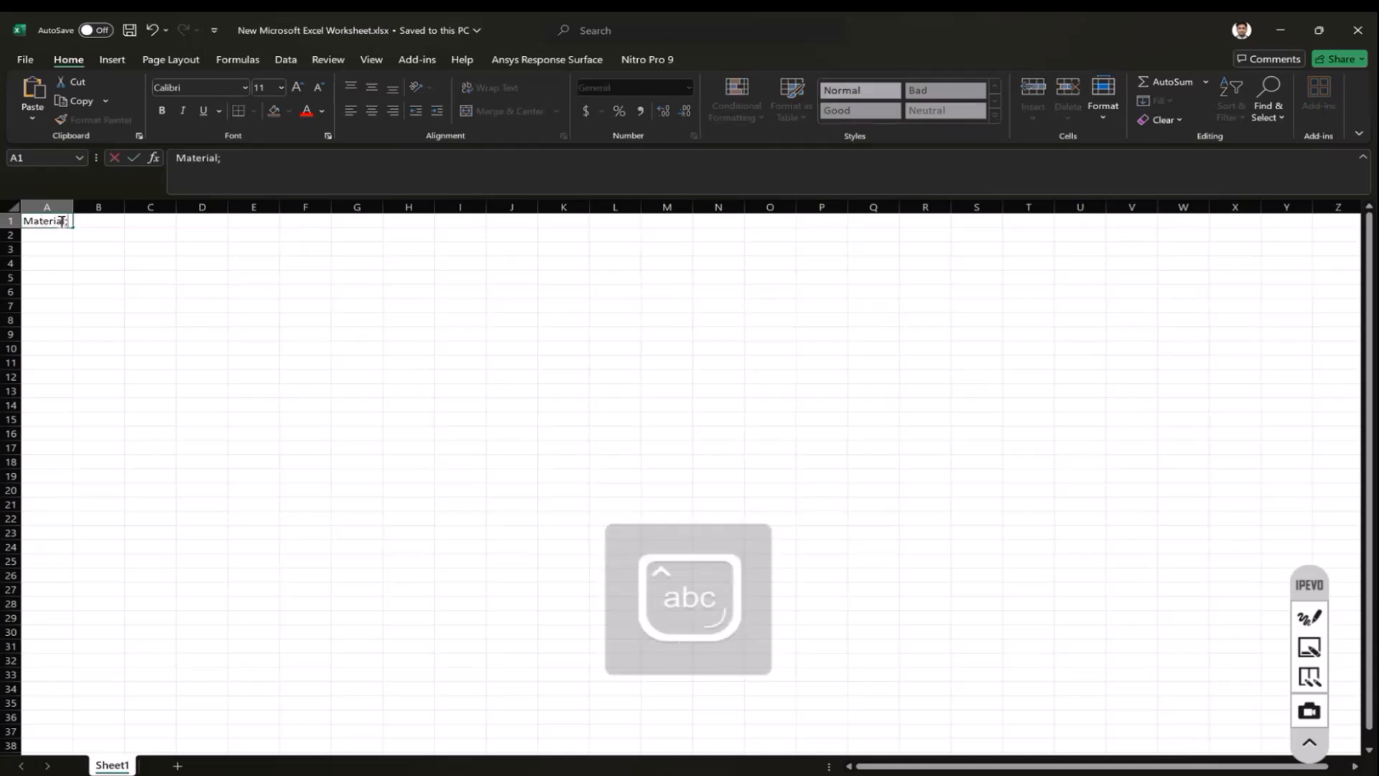
Enter the headers Direction in cell B1 and Zone.1 in cell C1.
left_click(118, 219)
key("Caps_Lock")
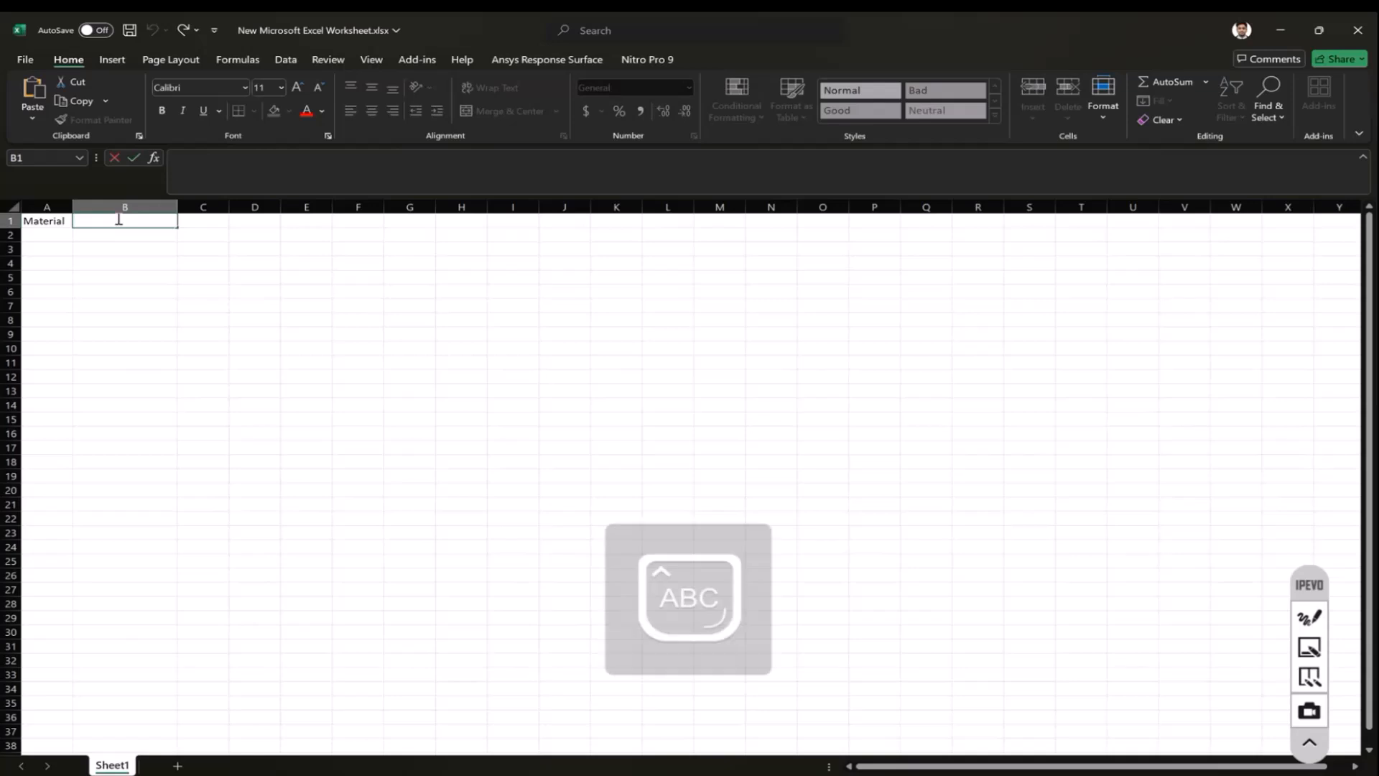
type("D")
key("Caps_Lock")
type("irection")
left_click(203, 221)
key("Caps_Lock")
type("Zone")
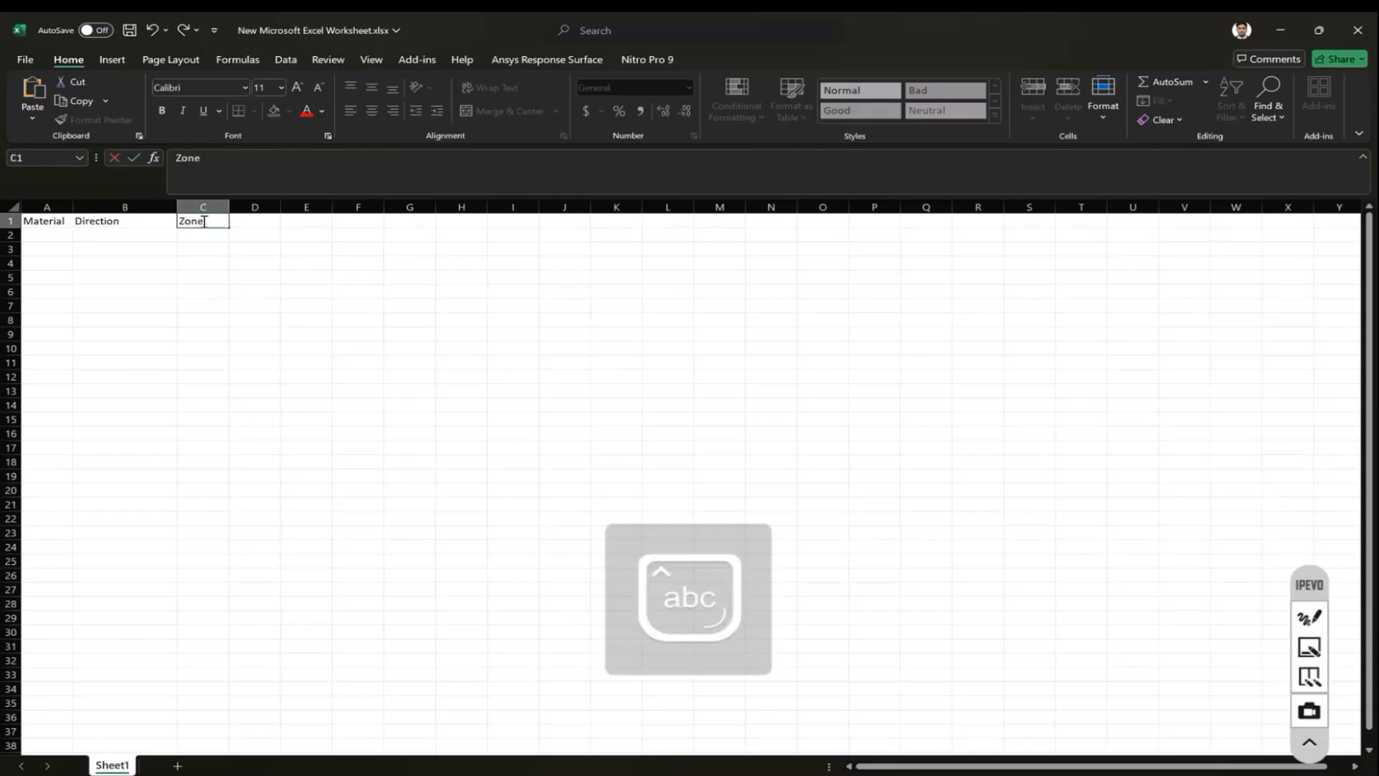
type(".1")
left_click(254, 321)
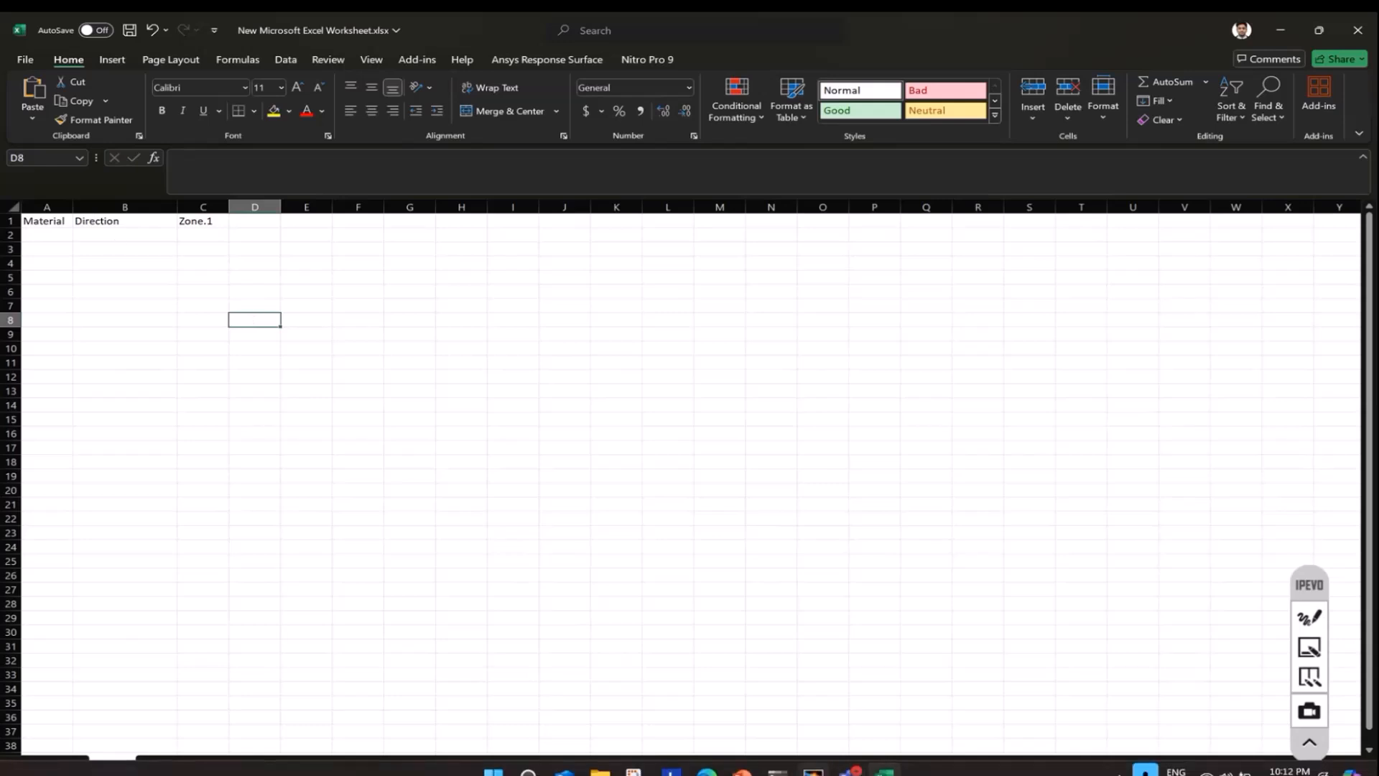
Switch to CATIA and check the materials offered for Zone.1's laminate, trying S1454_G803 in the zone definition.
left_click(812, 767)
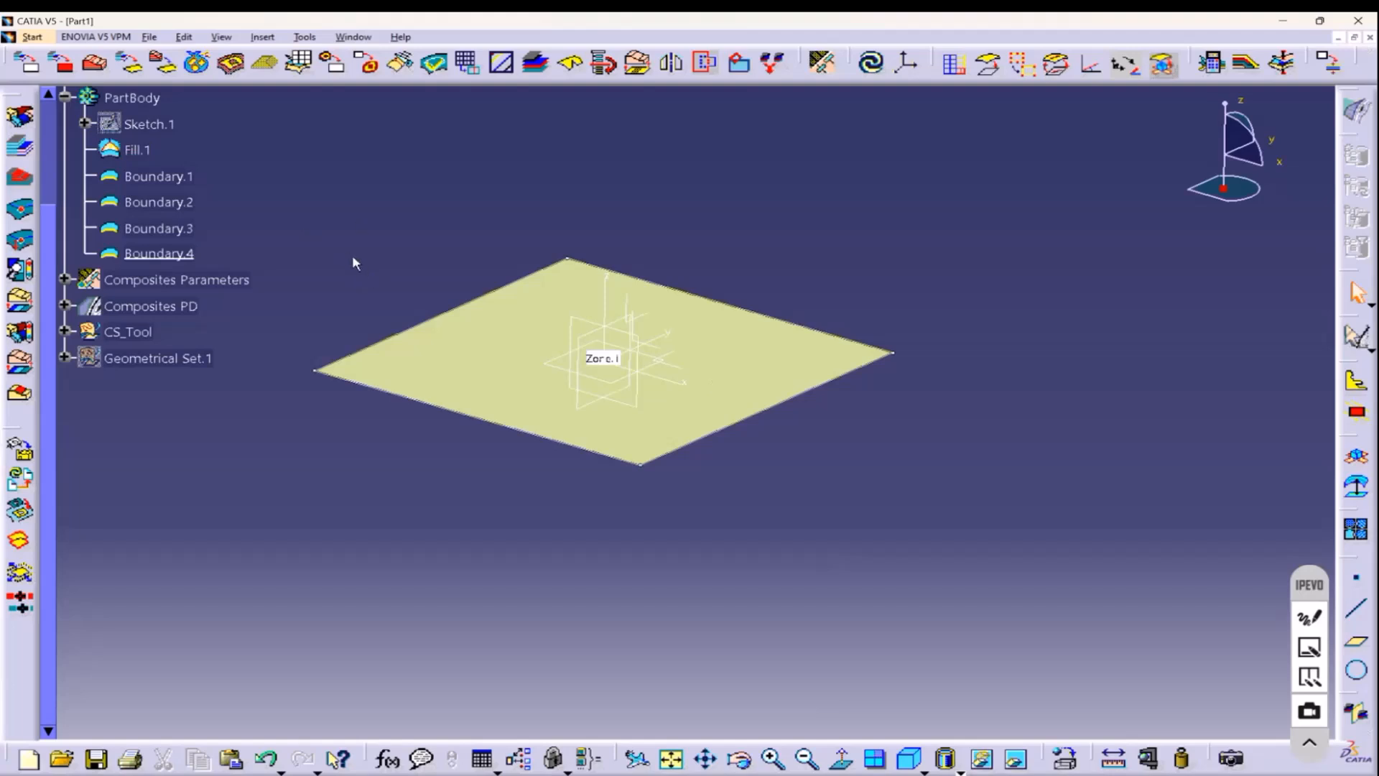
left_click(65, 306)
double_click(160, 357)
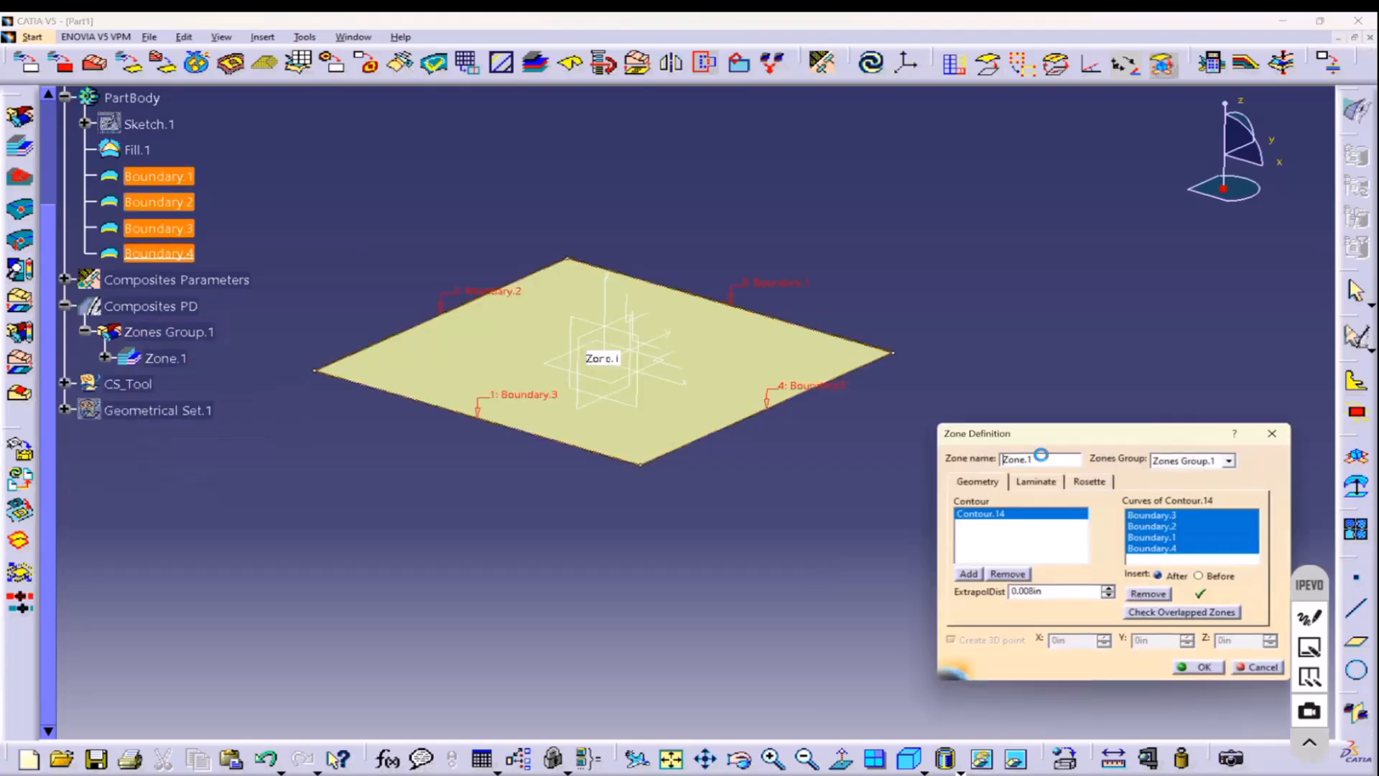
left_click(1035, 481)
left_click(1029, 515)
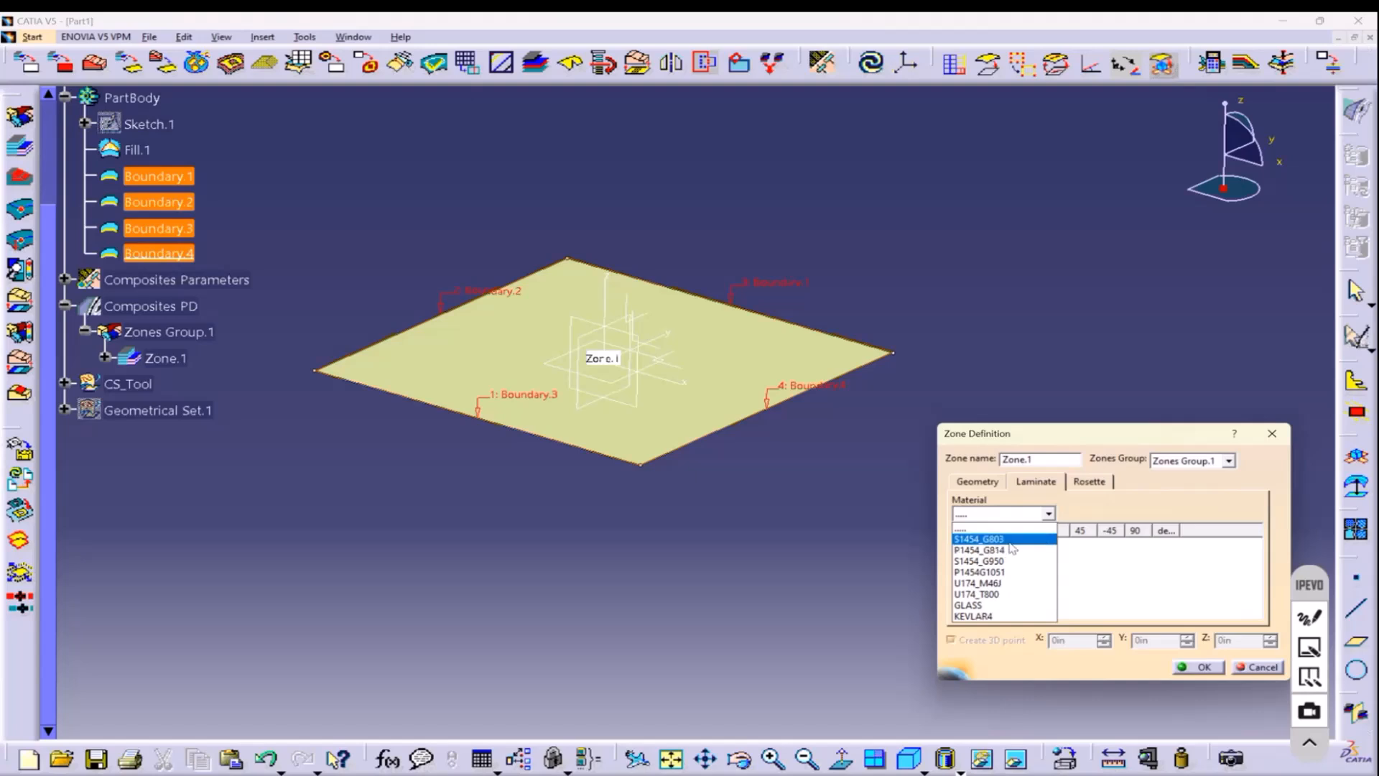
left_click(1009, 540)
left_click(1020, 553)
right_click(990, 544)
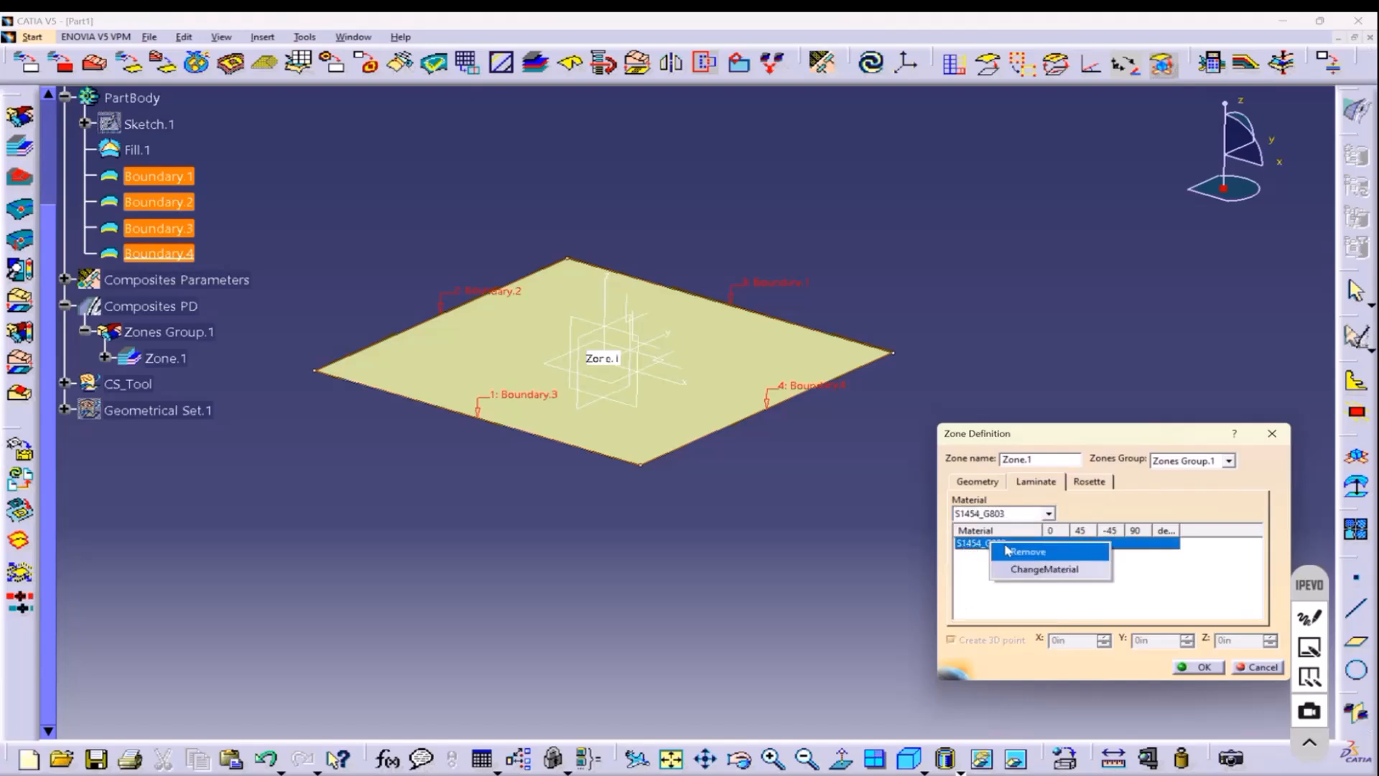
left_click(1019, 324)
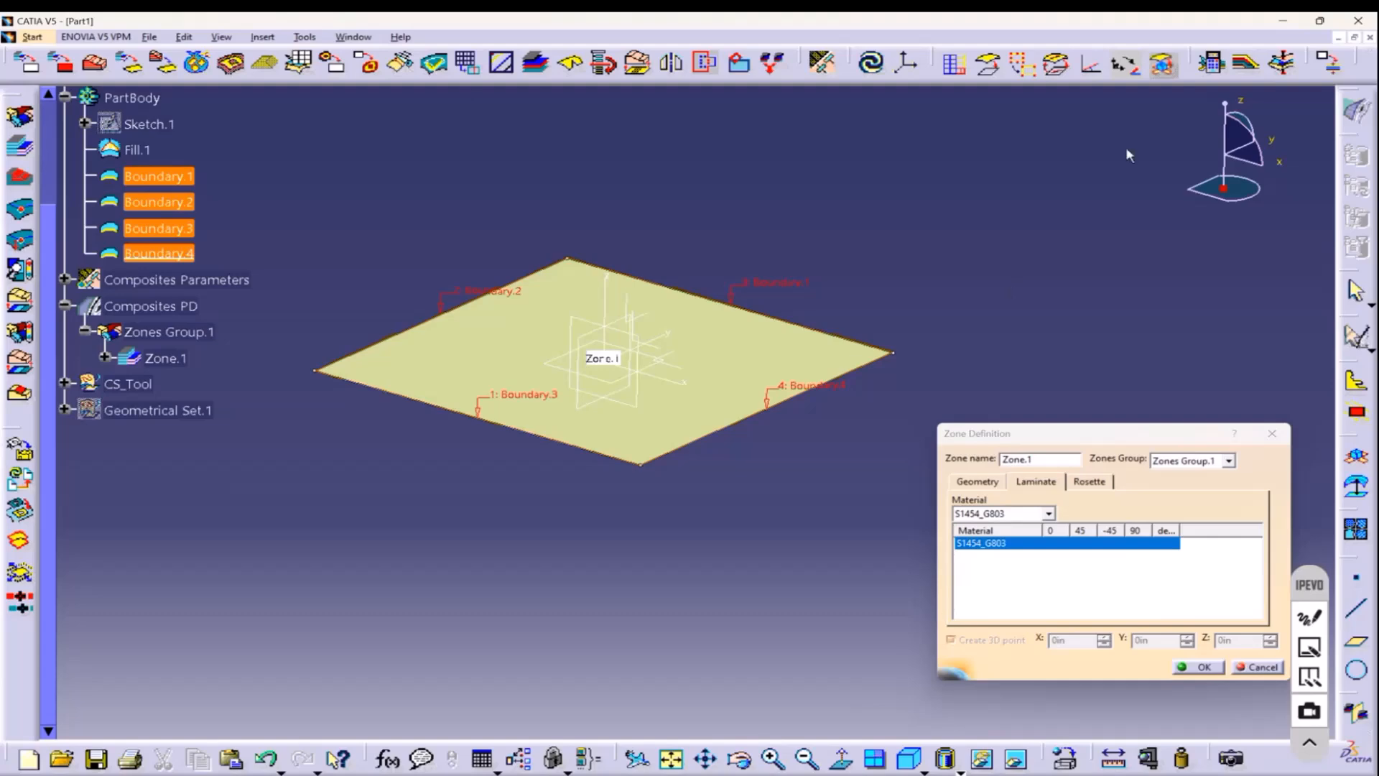
Switch back to the Excel worksheet, enter the material P1454_G814 in cell A2, and widen column A to fit it.
left_click(1283, 21)
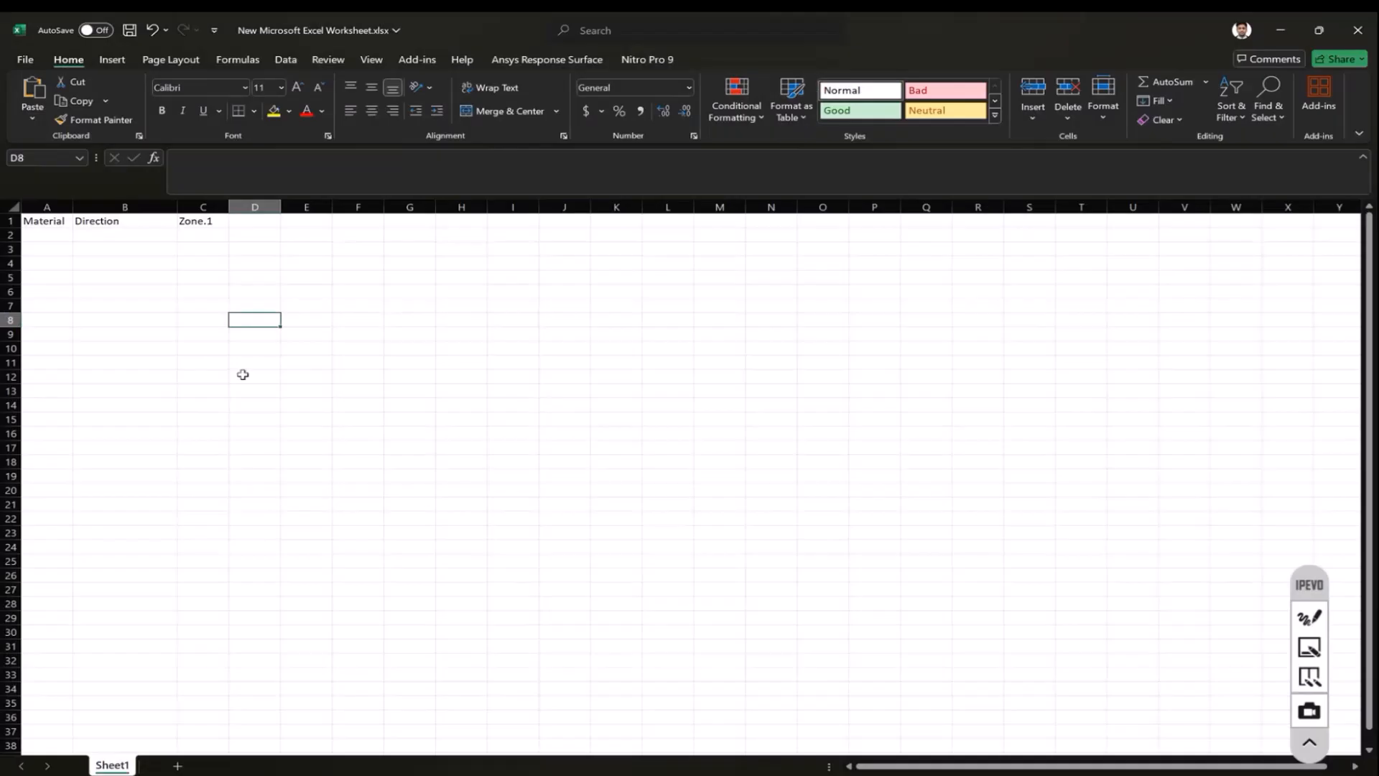
double_click(49, 235)
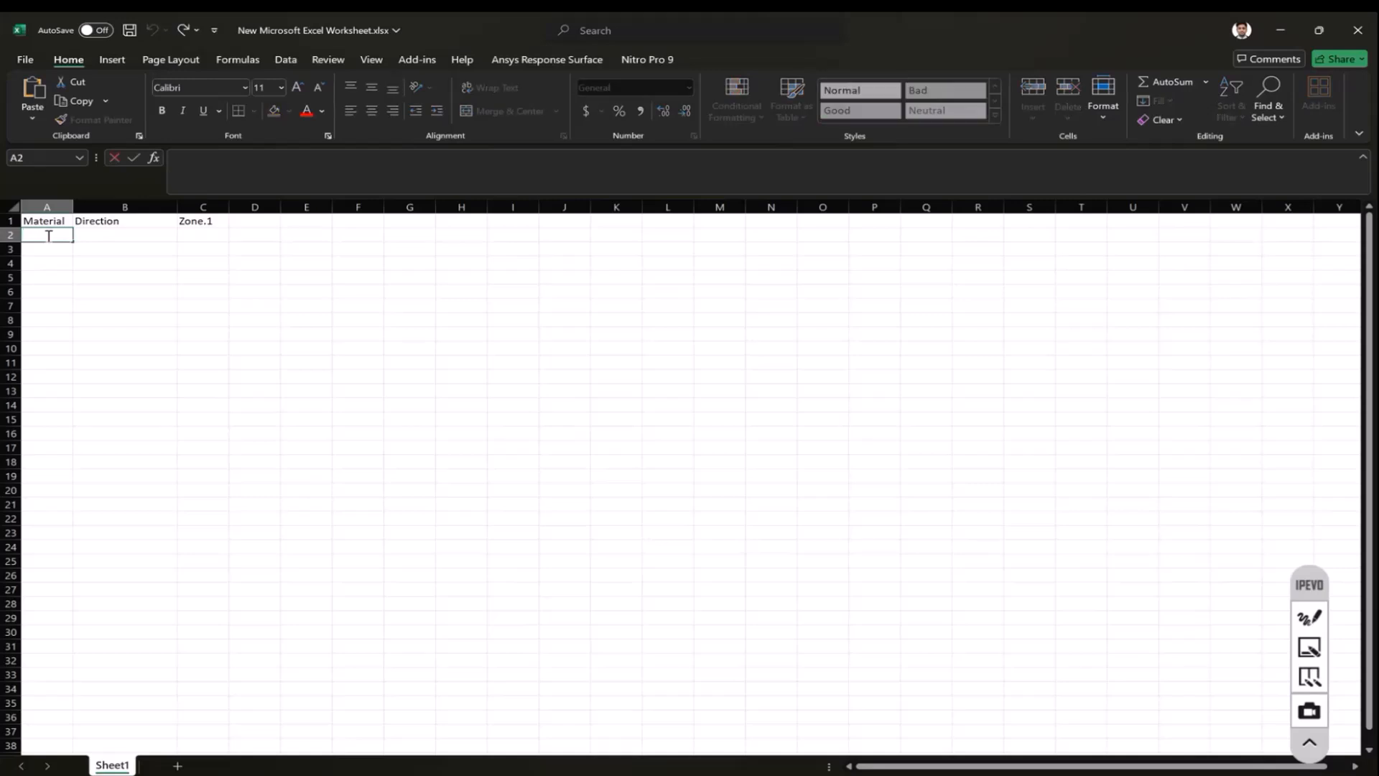
key("Caps_Lock")
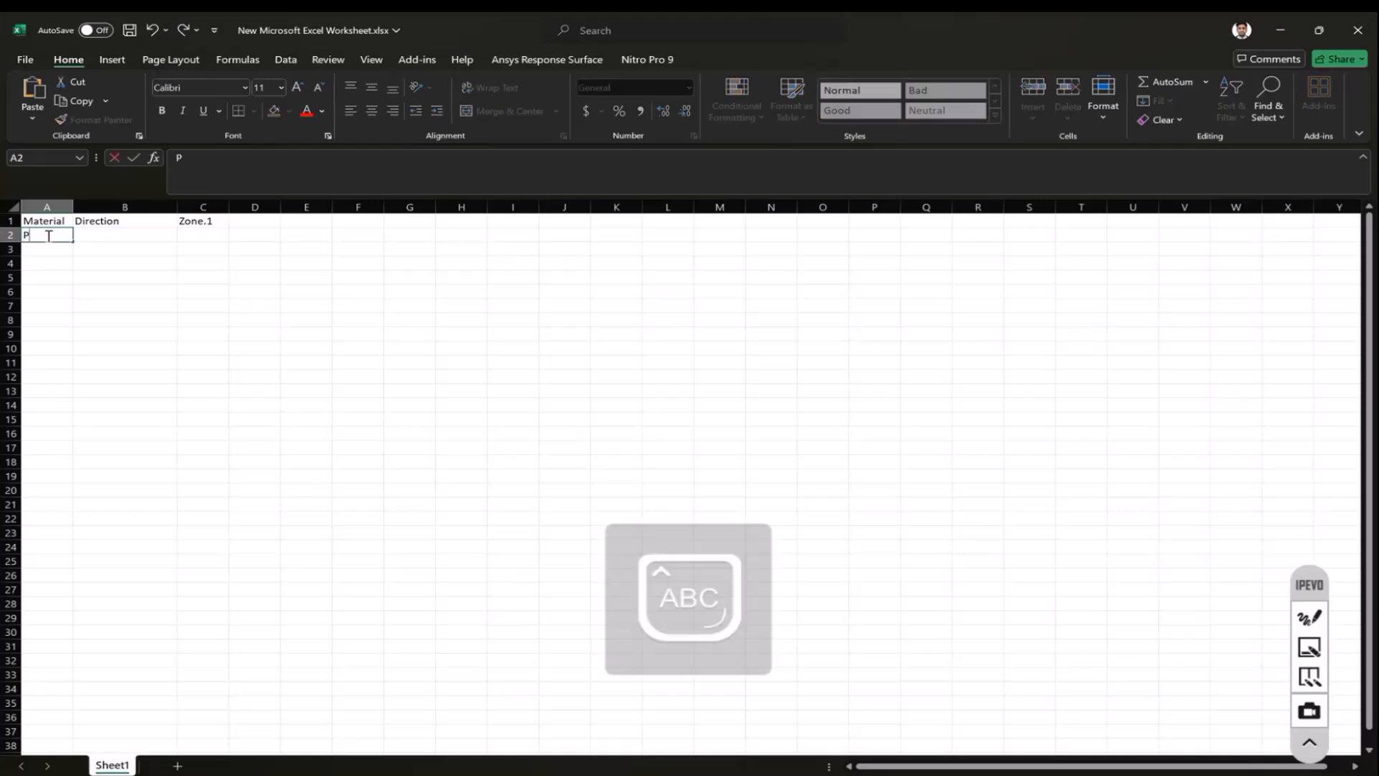
type("P1454_")
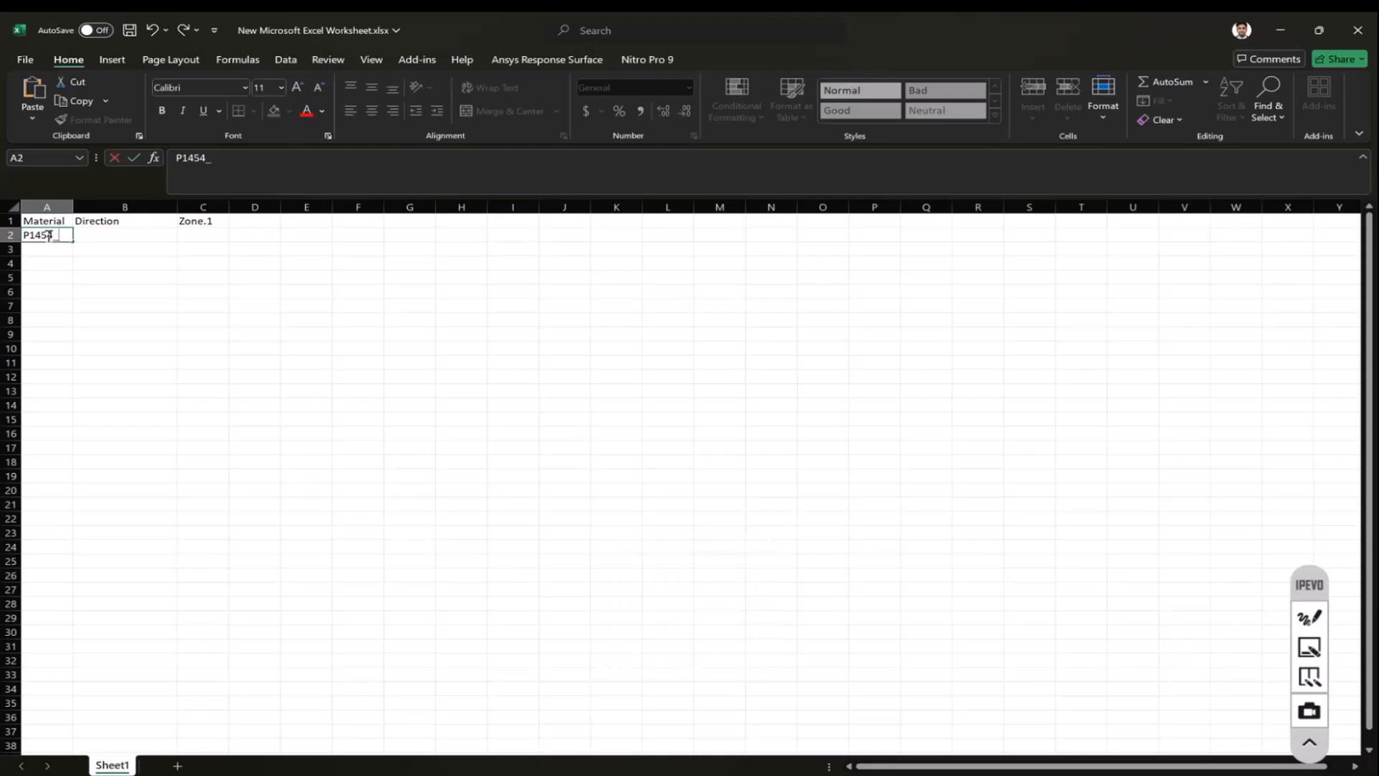
type("G814")
left_click(97, 291)
left_click_drag(72, 206, 101, 207)
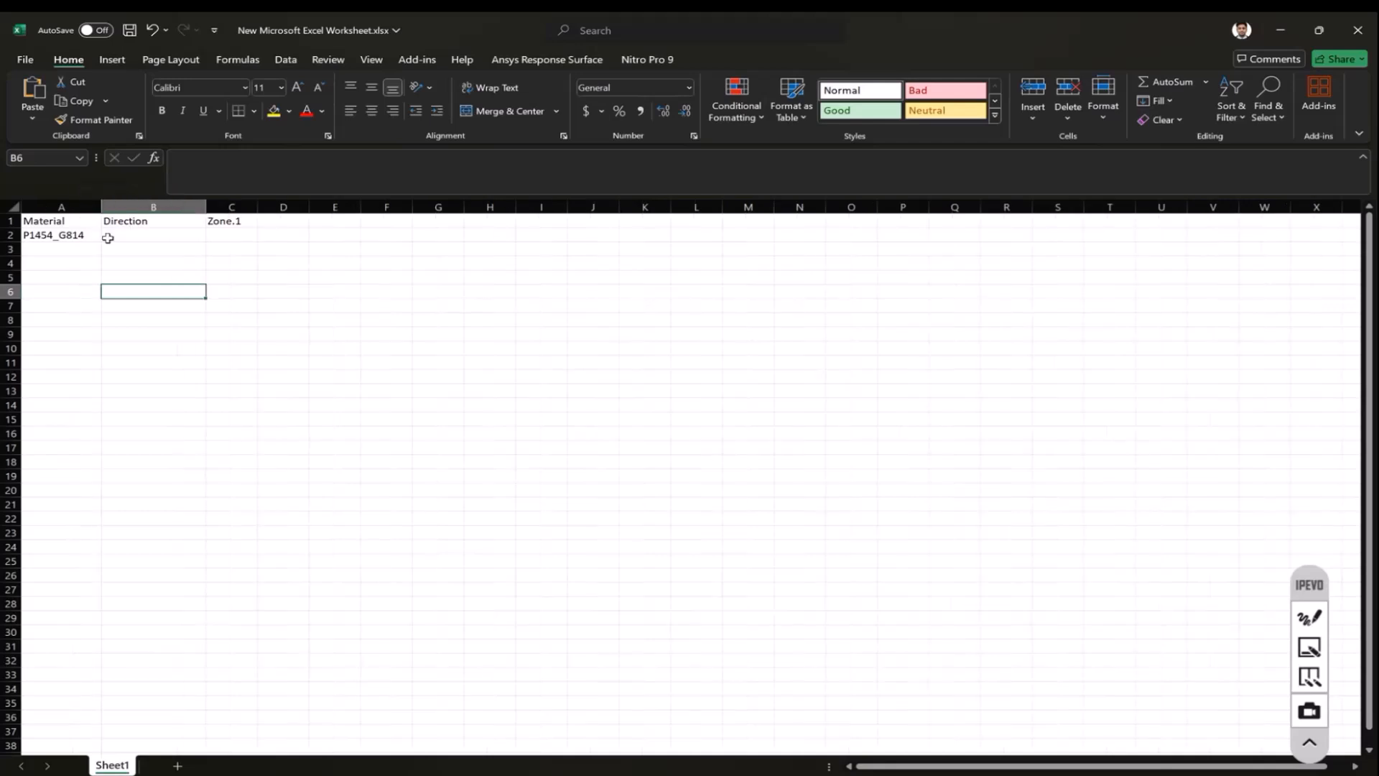
Copy the material P1454_G814 from cell A2 into cells A3 to A5.
left_click(114, 263)
left_click(77, 236)
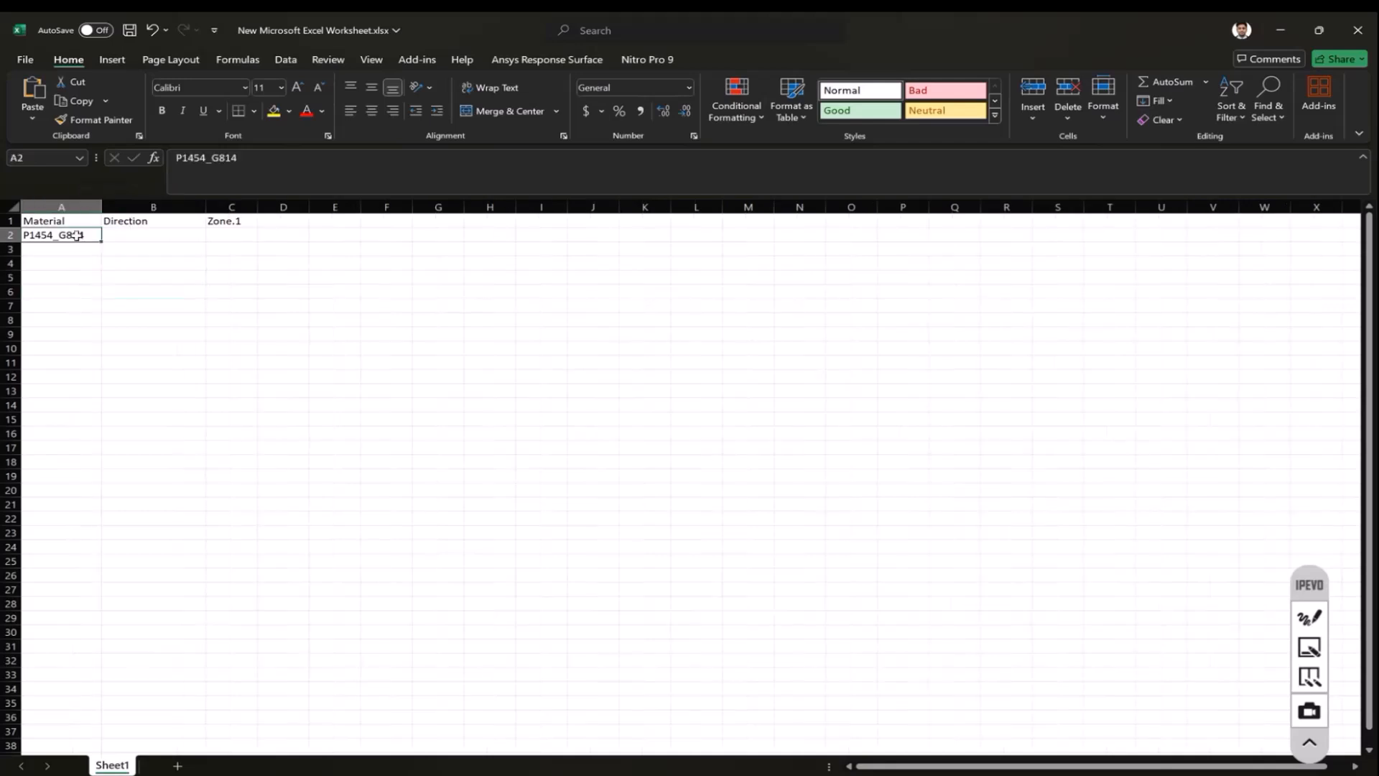
key("ctrl+c")
left_click(74, 249)
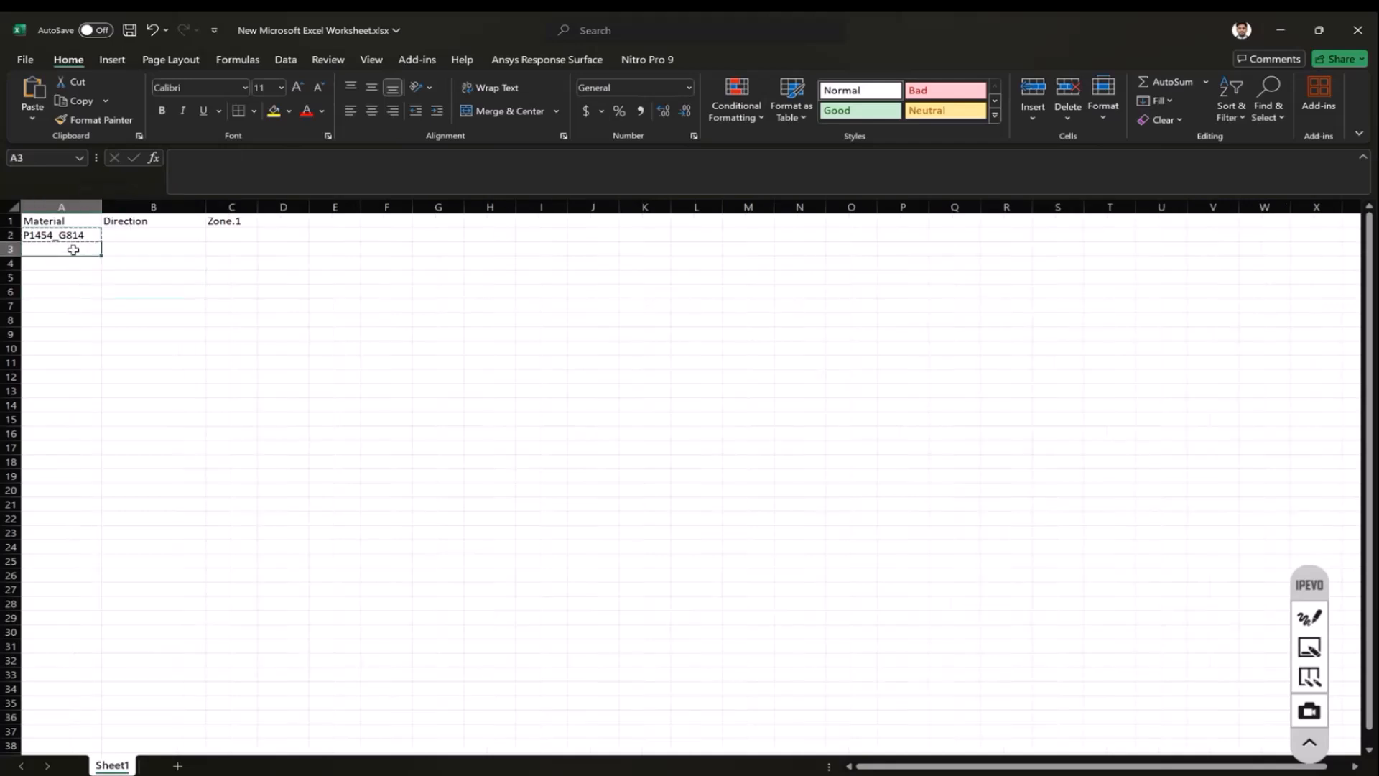
key("ctrl+v")
left_click(78, 266)
key("ctrl+v")
left_click(71, 279, "ctrl")
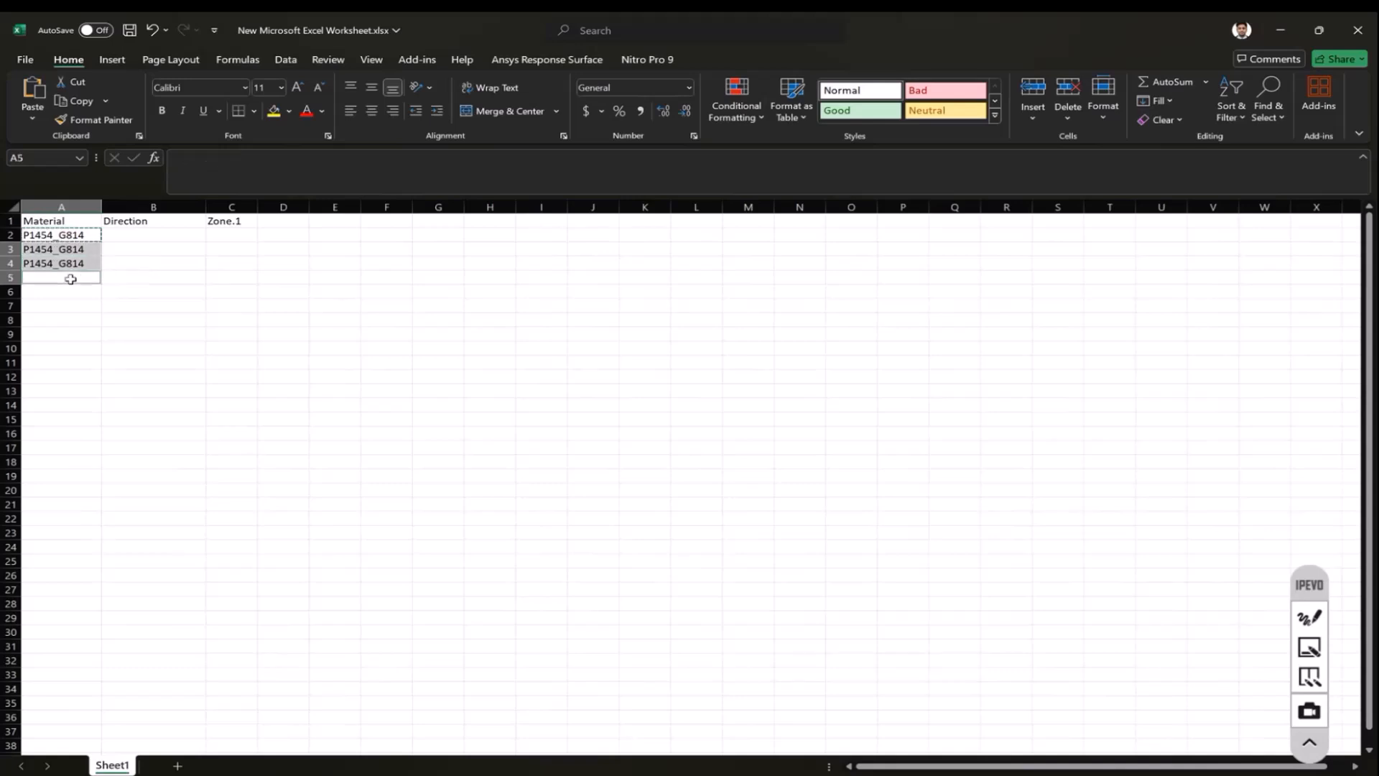
key("ctrl+v")
left_click(74, 319, "ctrl")
key("Escape")
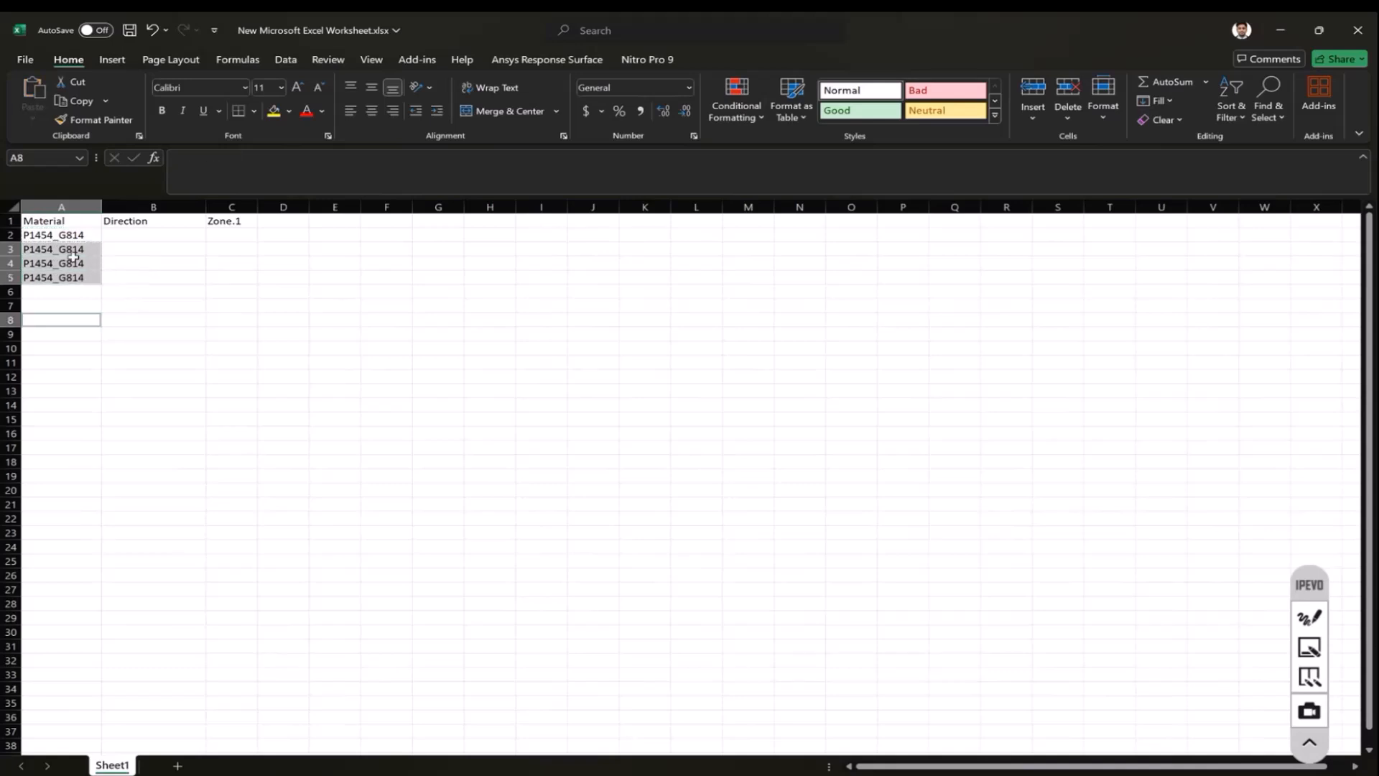
left_click(154, 305)
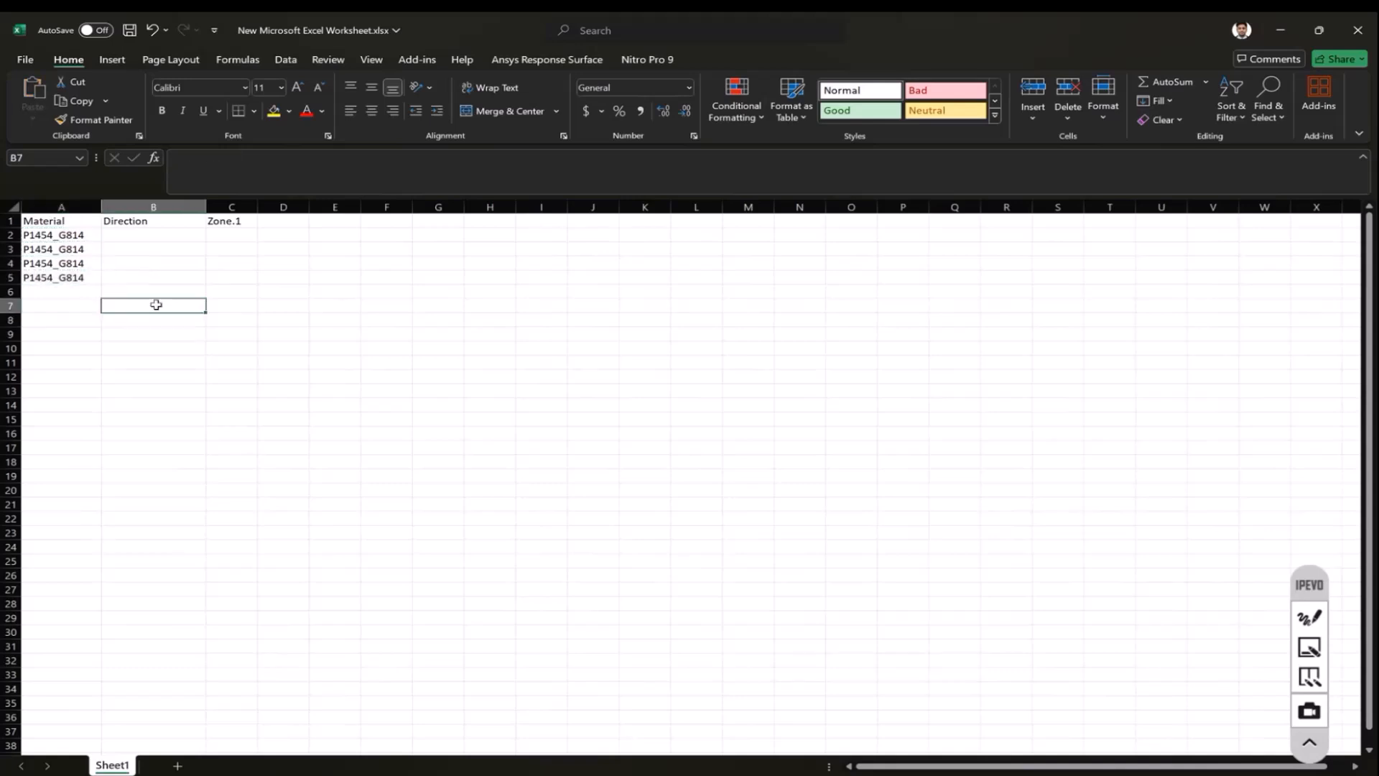
Fill the Direction column, cells B2 to B5, with 0, 45, -45 and 90.
double_click(155, 236)
type("0")
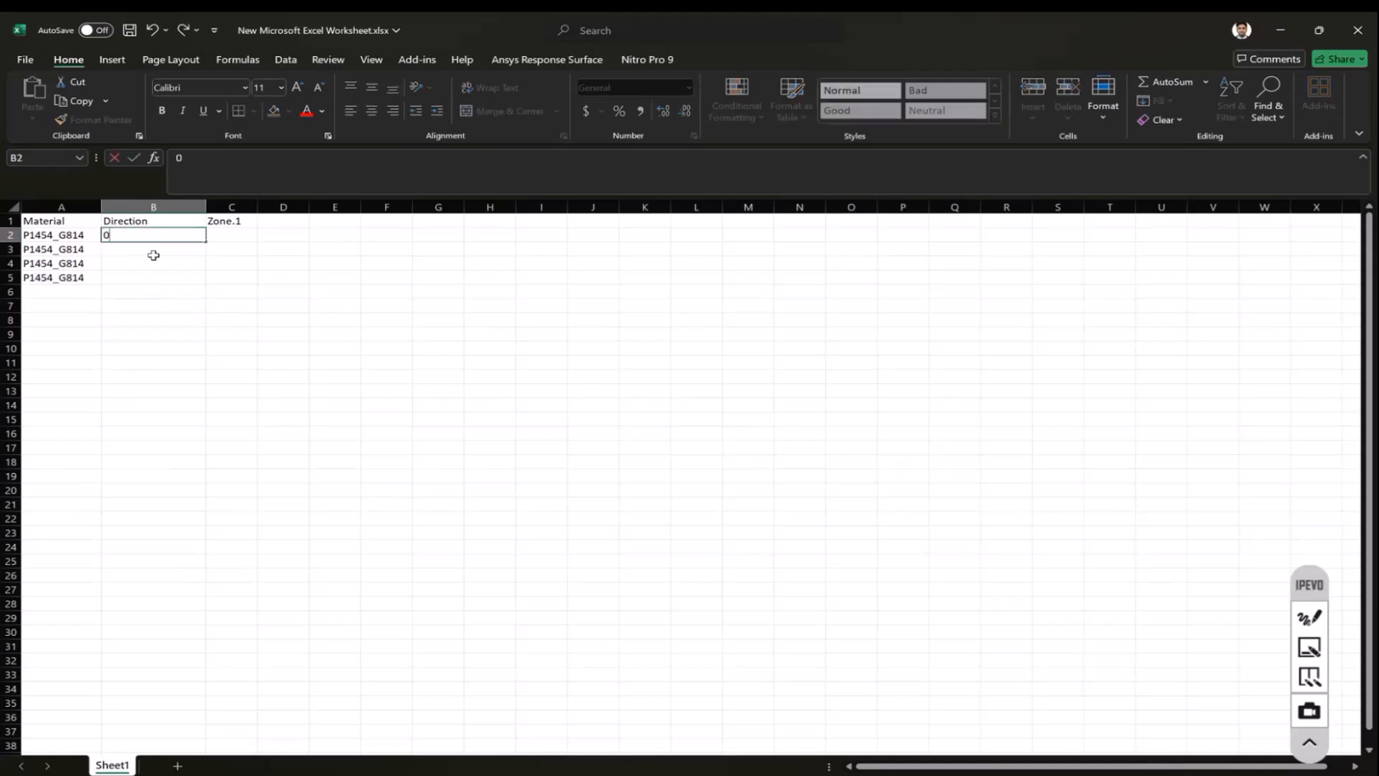
left_click(162, 251)
double_click(163, 250)
type("45")
left_click(164, 311)
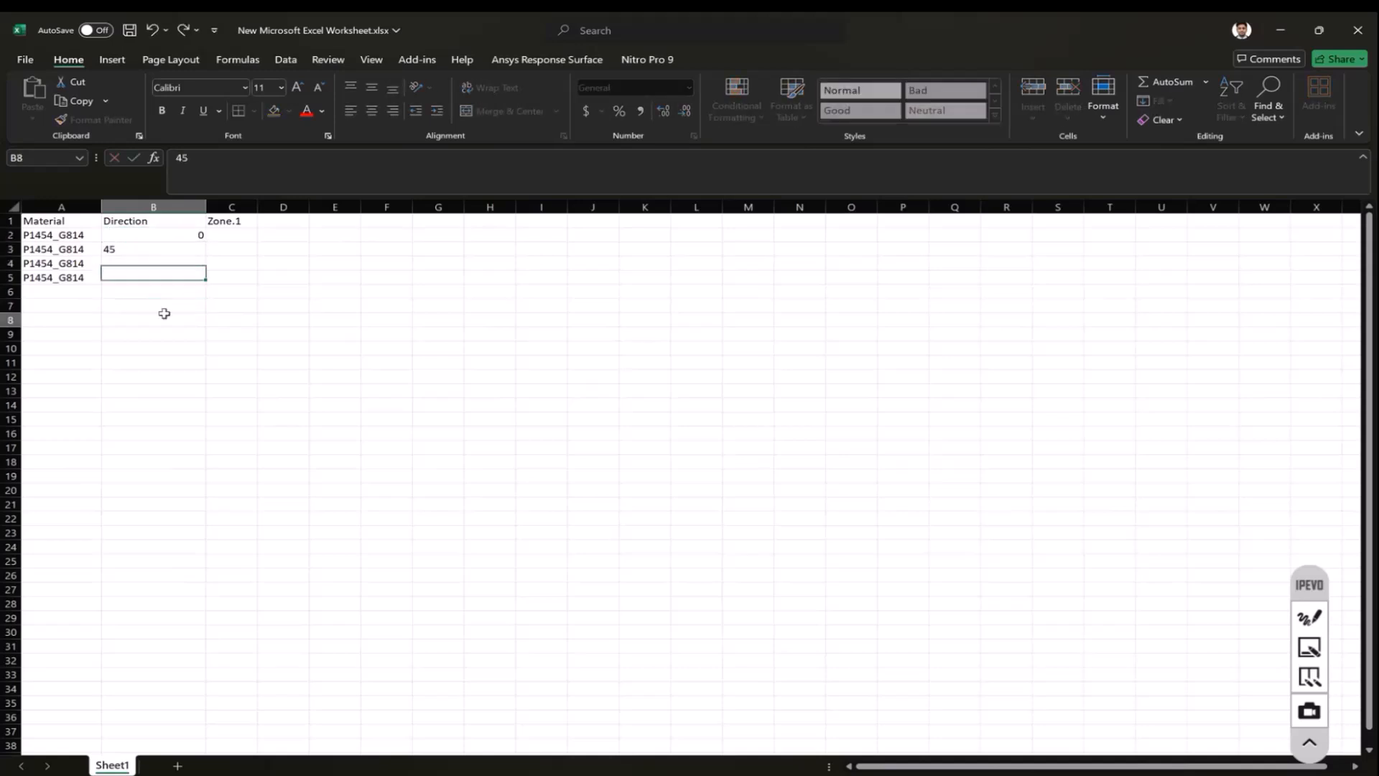
left_click(154, 260)
double_click(155, 260)
type("-45")
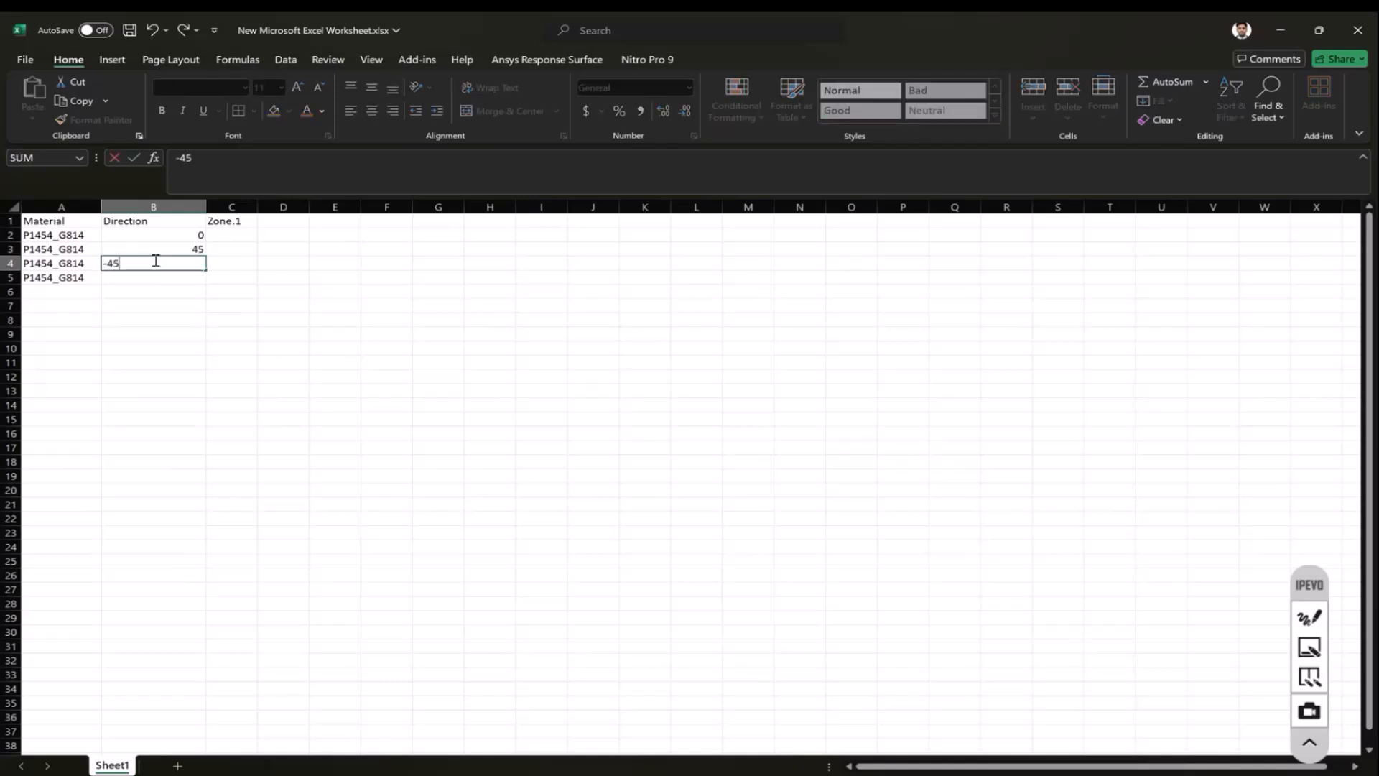
left_click(187, 275)
double_click(189, 277)
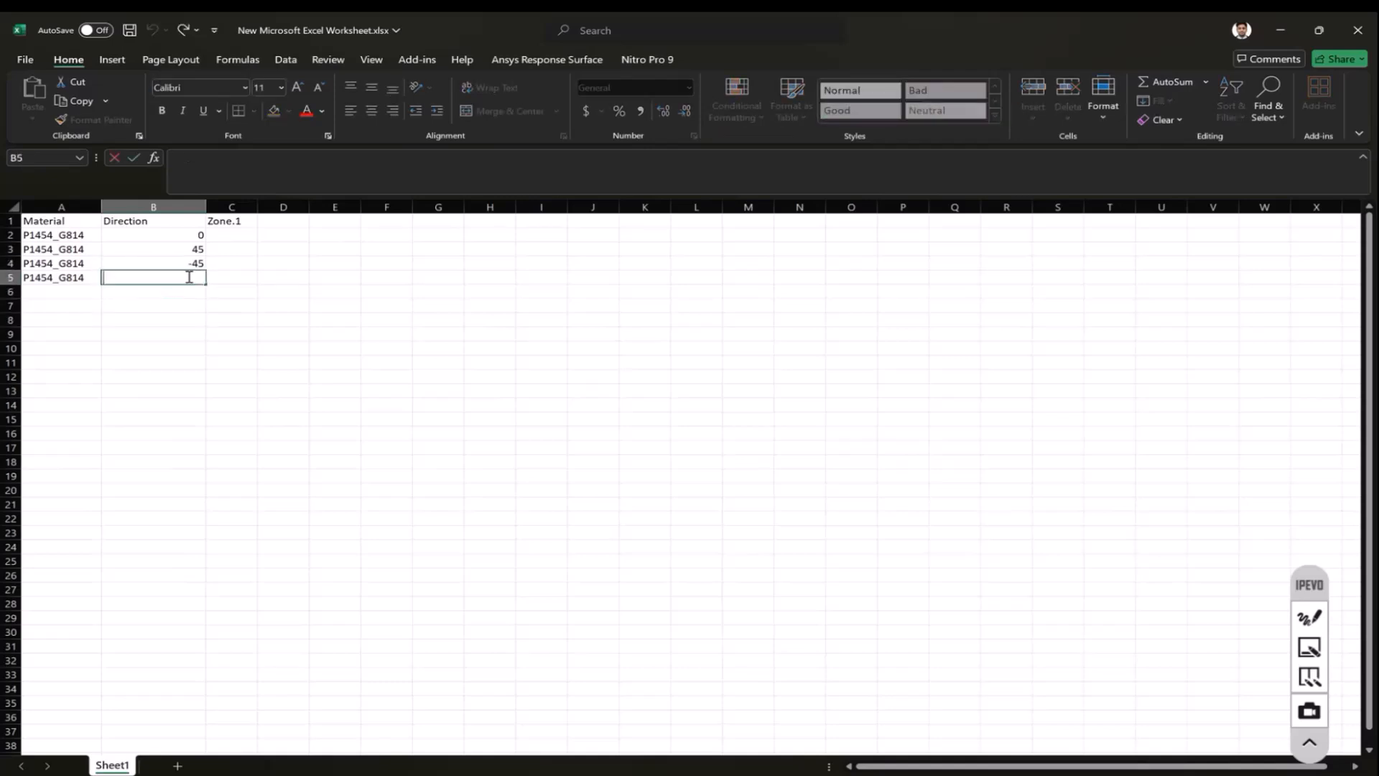
type("90")
left_click(237, 376)
Fill the Zone.1 column, cells C2 to C5, with the ply counts 4, 2, 2 and 3.
left_click(241, 235)
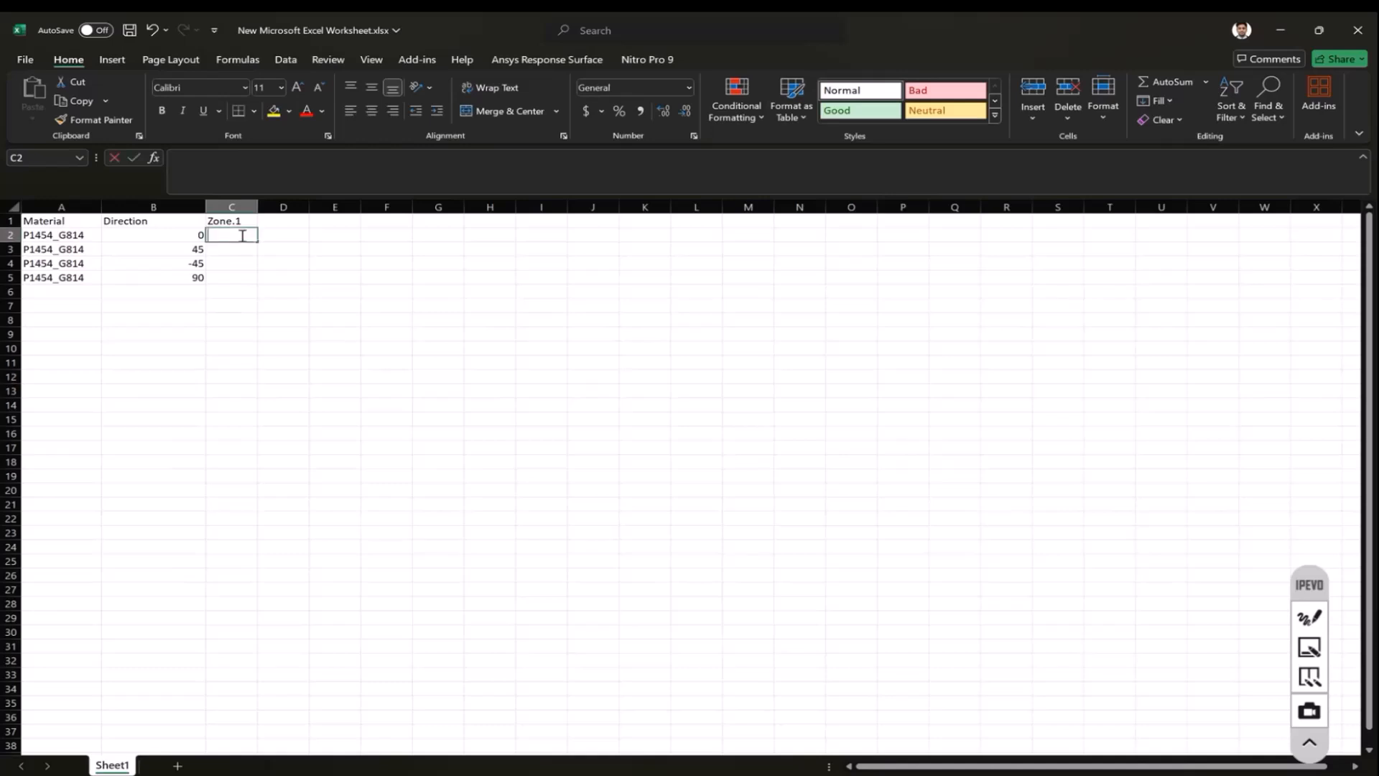
type("4")
left_click(262, 290)
left_click(251, 247)
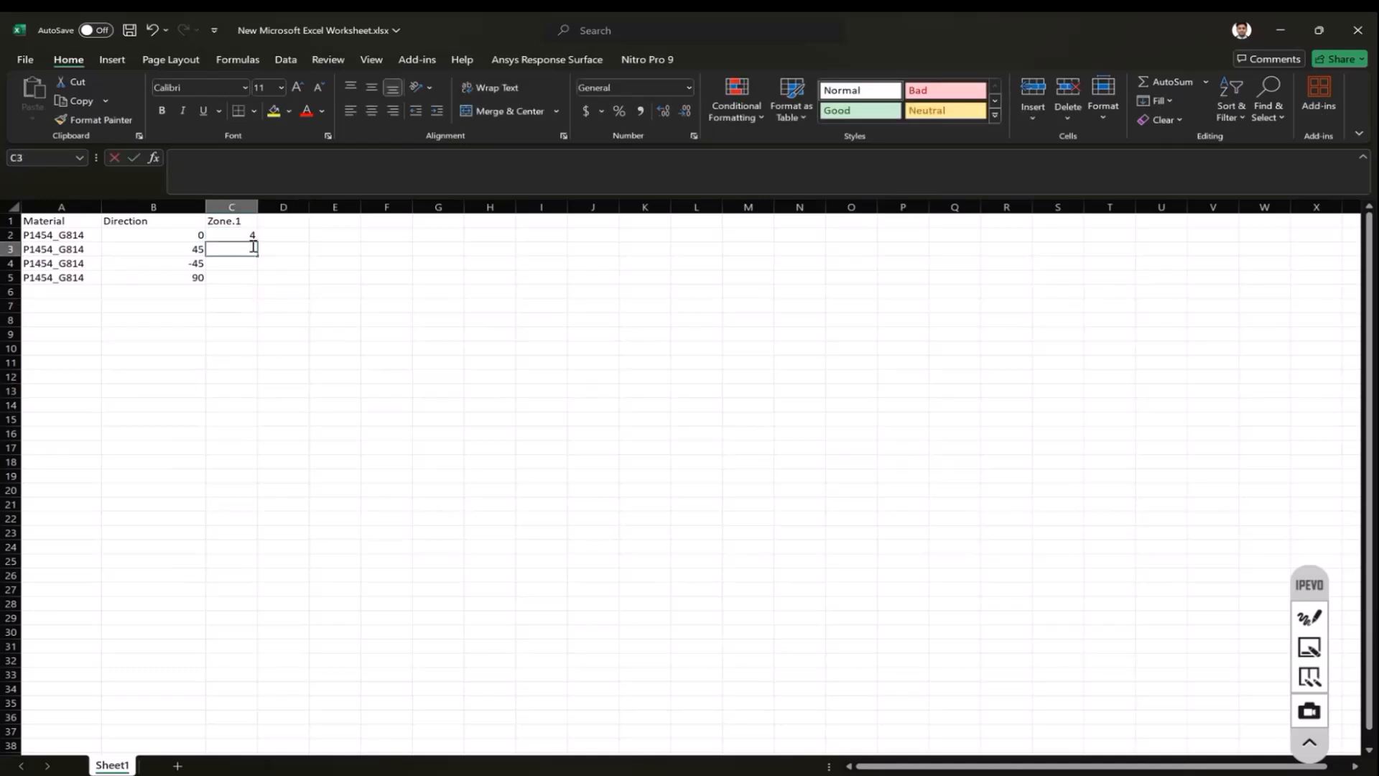
type("2")
left_click(267, 344)
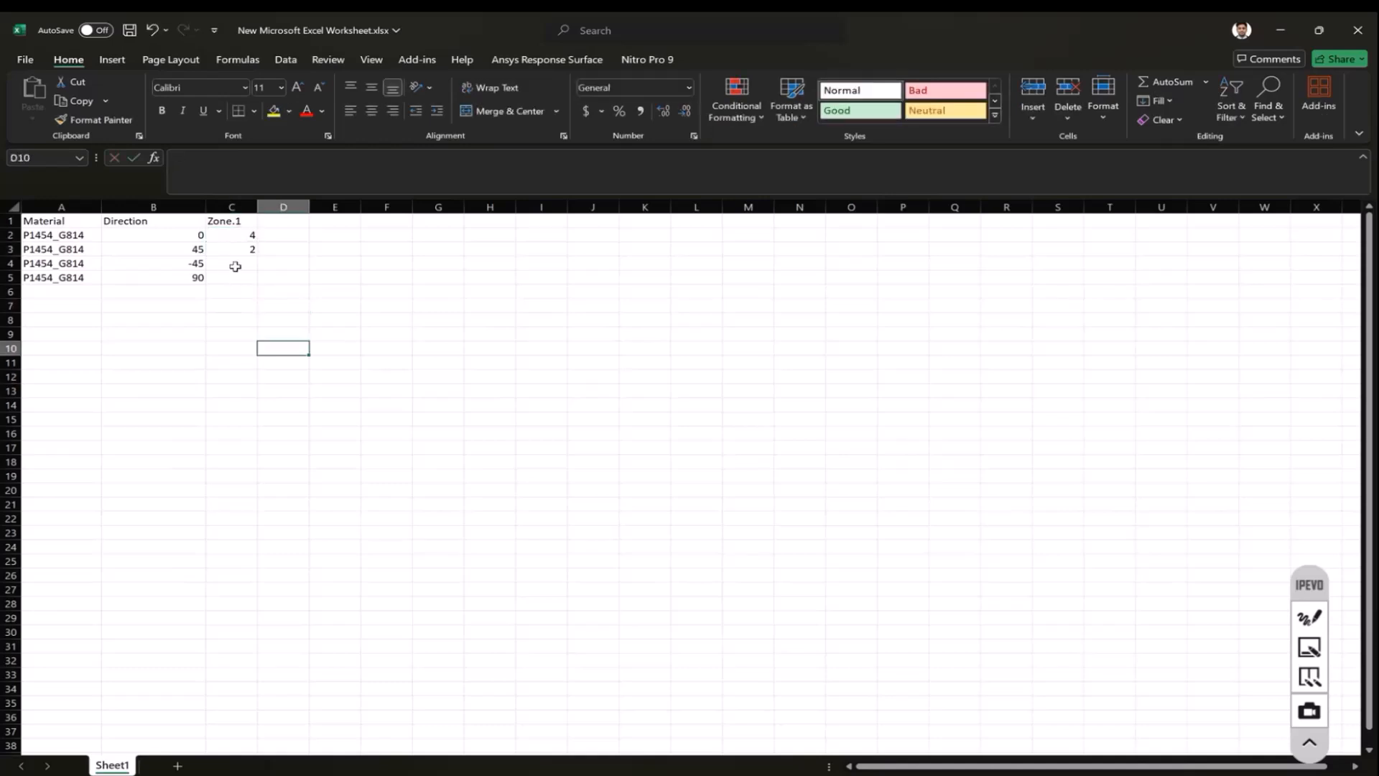
double_click(236, 267)
type("2")
left_click(309, 381)
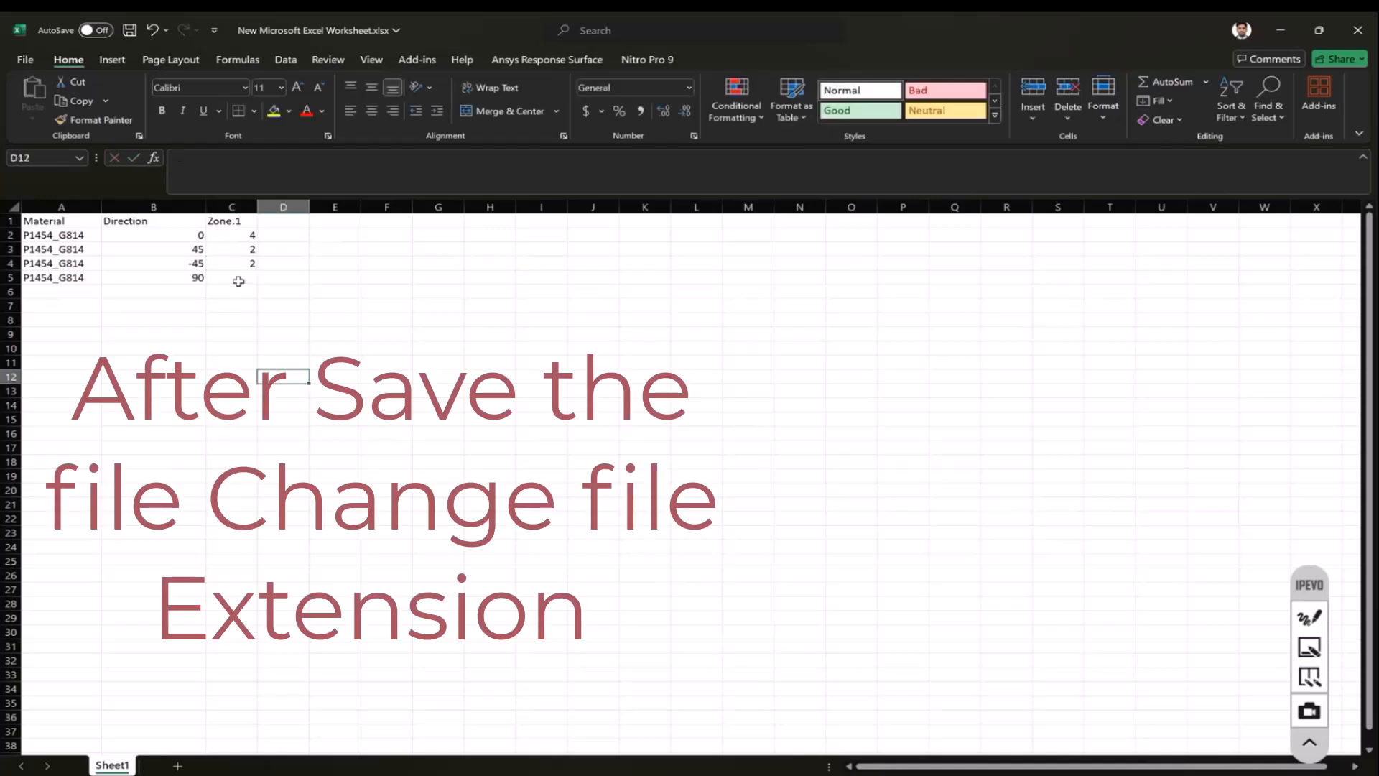
left_click(240, 280)
type("3")
key("Return")
left_click(324, 391)
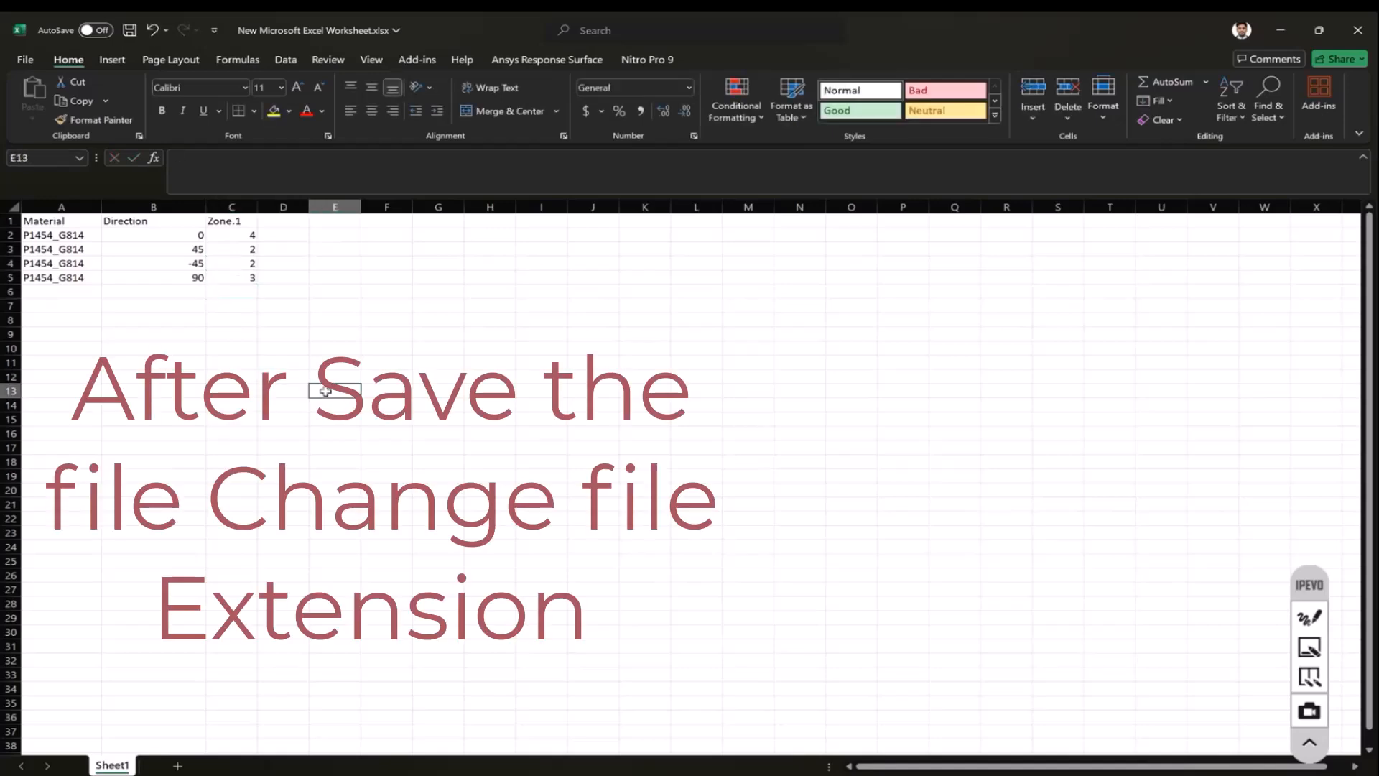
Check the entered directions and ply counts, switch to CATIA, and view Zone.1's definition before closing it without changes.
left_click_drag(255, 237, 240, 276)
left_click(150, 290)
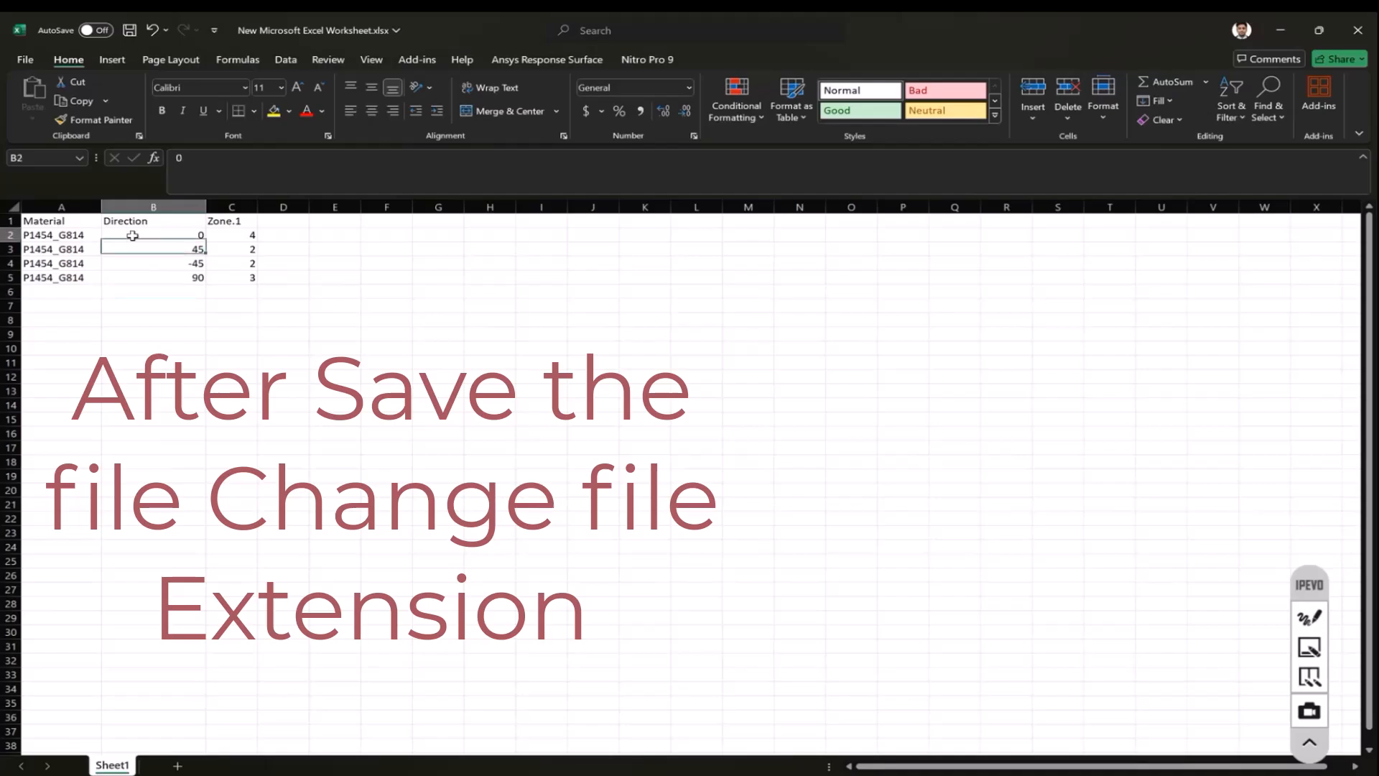
left_click_drag(144, 235, 240, 291)
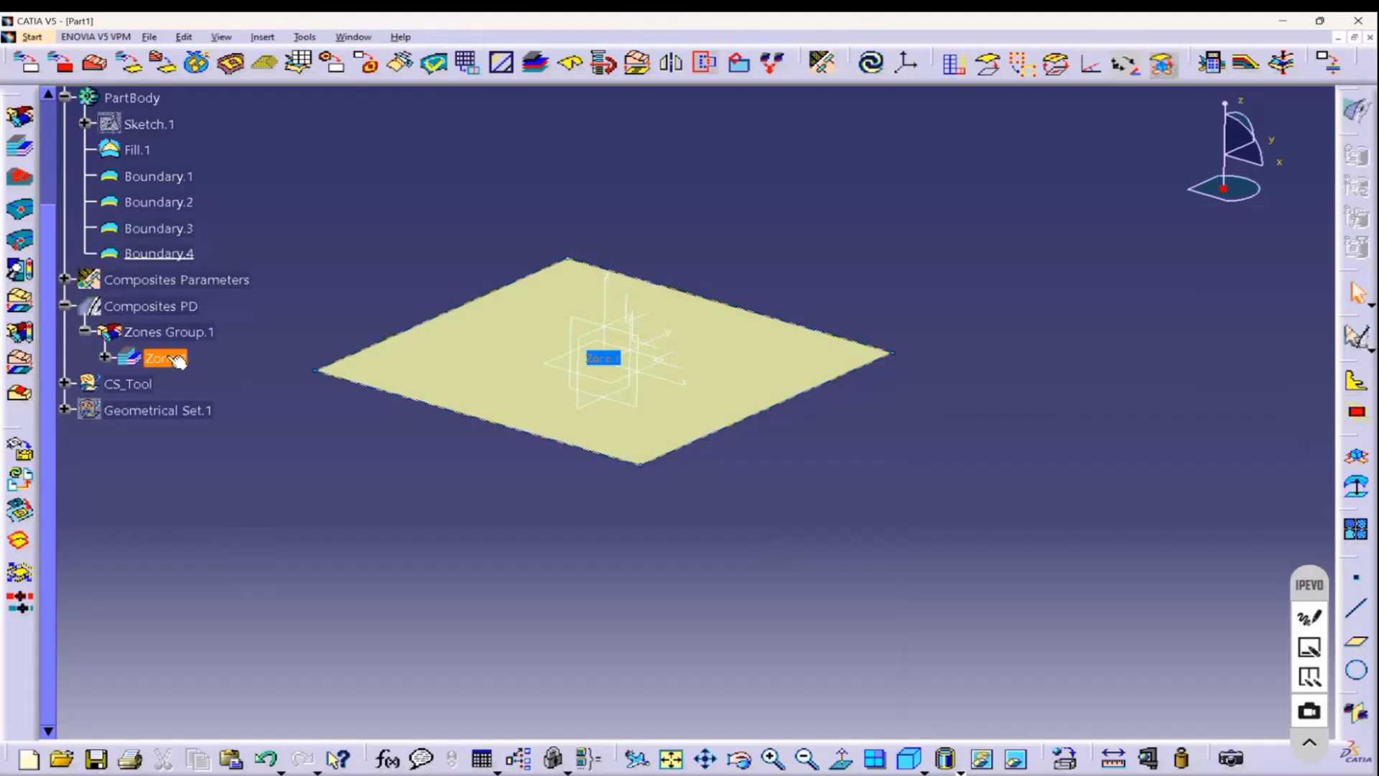
double_click(168, 357)
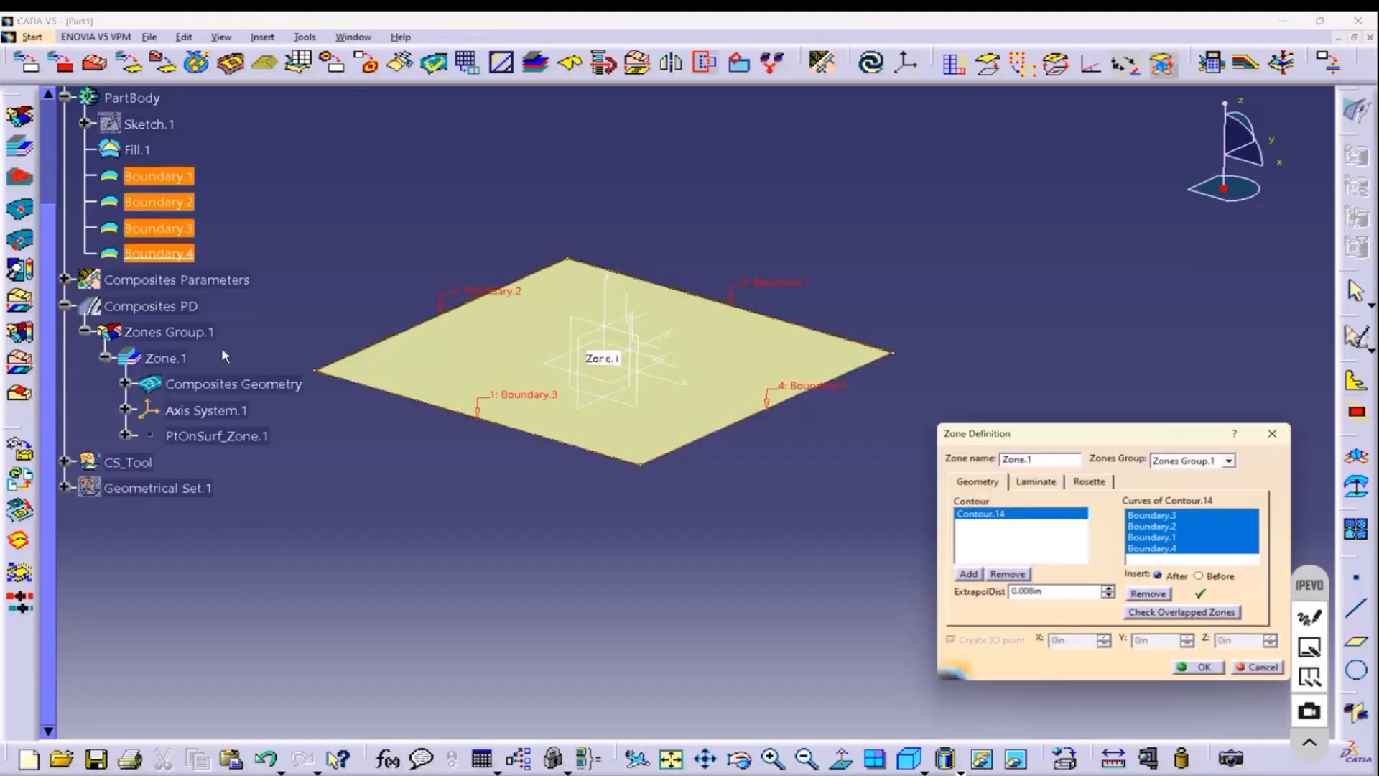
left_click(1272, 433)
Undock the Import Laminate tool and float it over the model area.
left_click_drag(1304, 57, 1263, 105)
left_click_drag(1313, 60, 893, 249)
left_click_drag(812, 210, 951, 306)
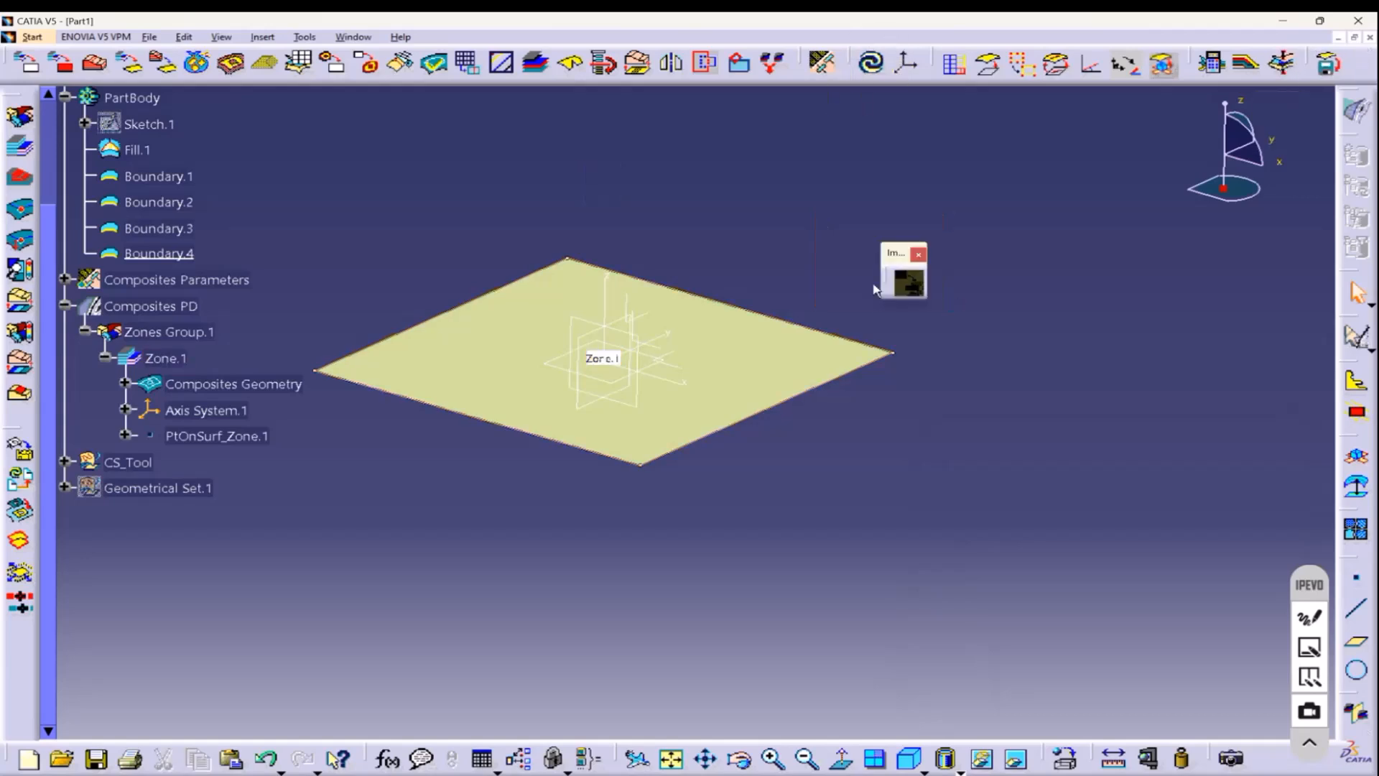
Import the laminate from the file Zone.1.xls in the CATIA COMPOSITE folder with the Import Laminate command.
left_click(268, 39)
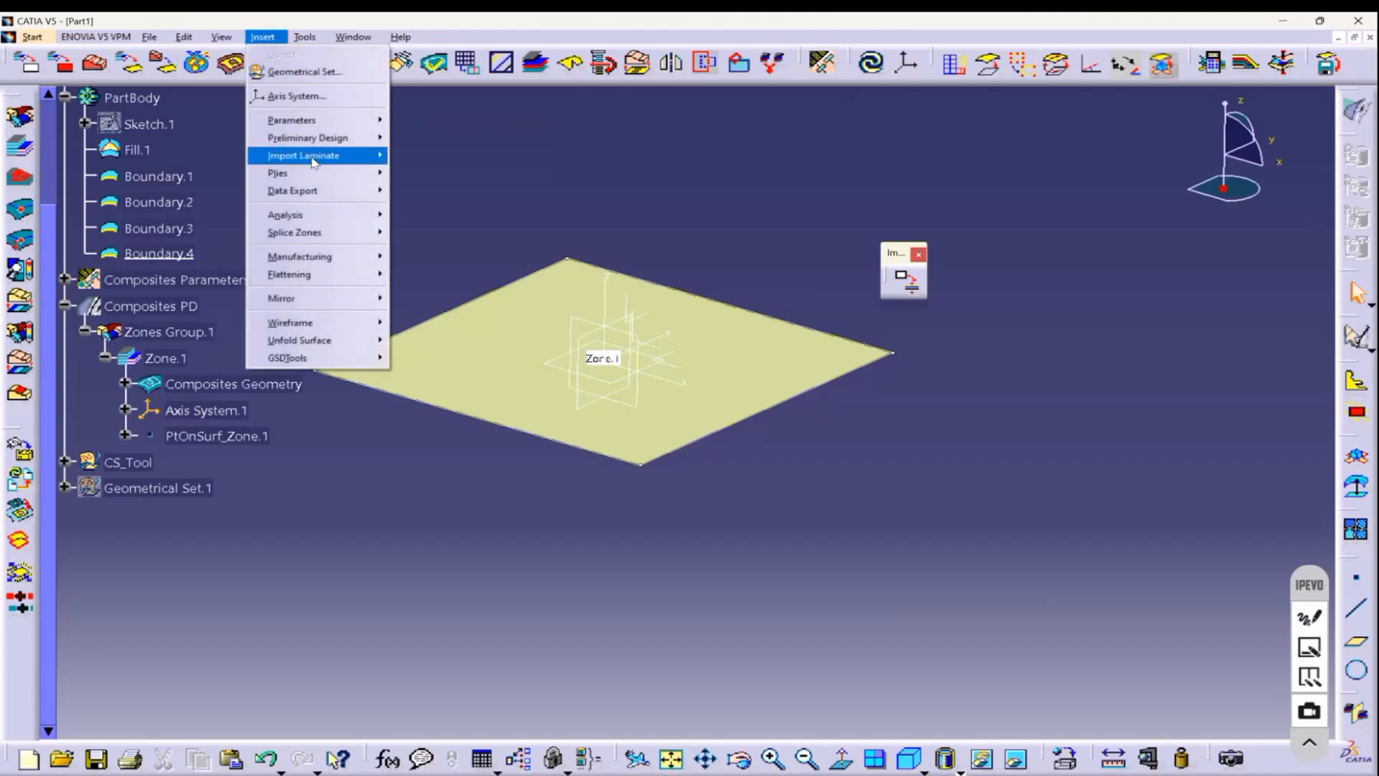
mouse_move(314, 162)
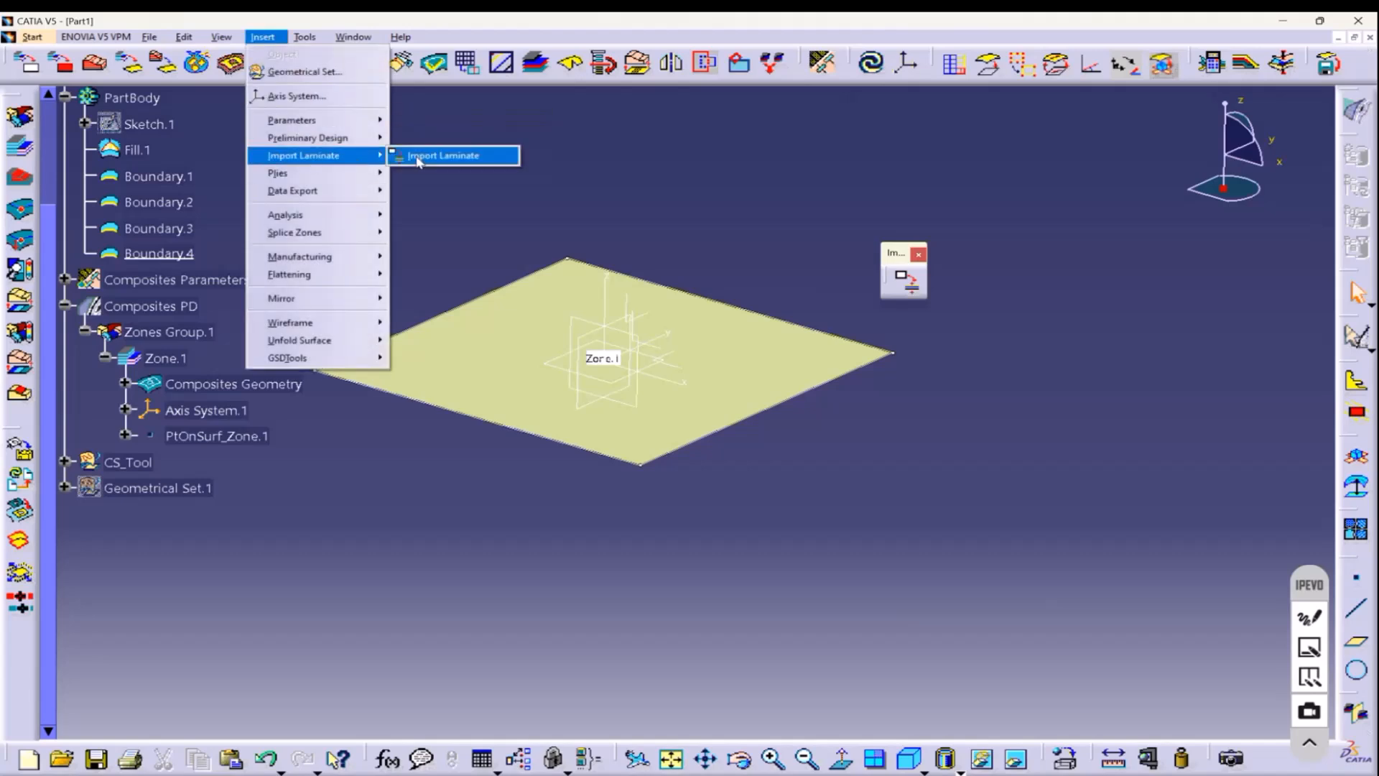
left_click(463, 159)
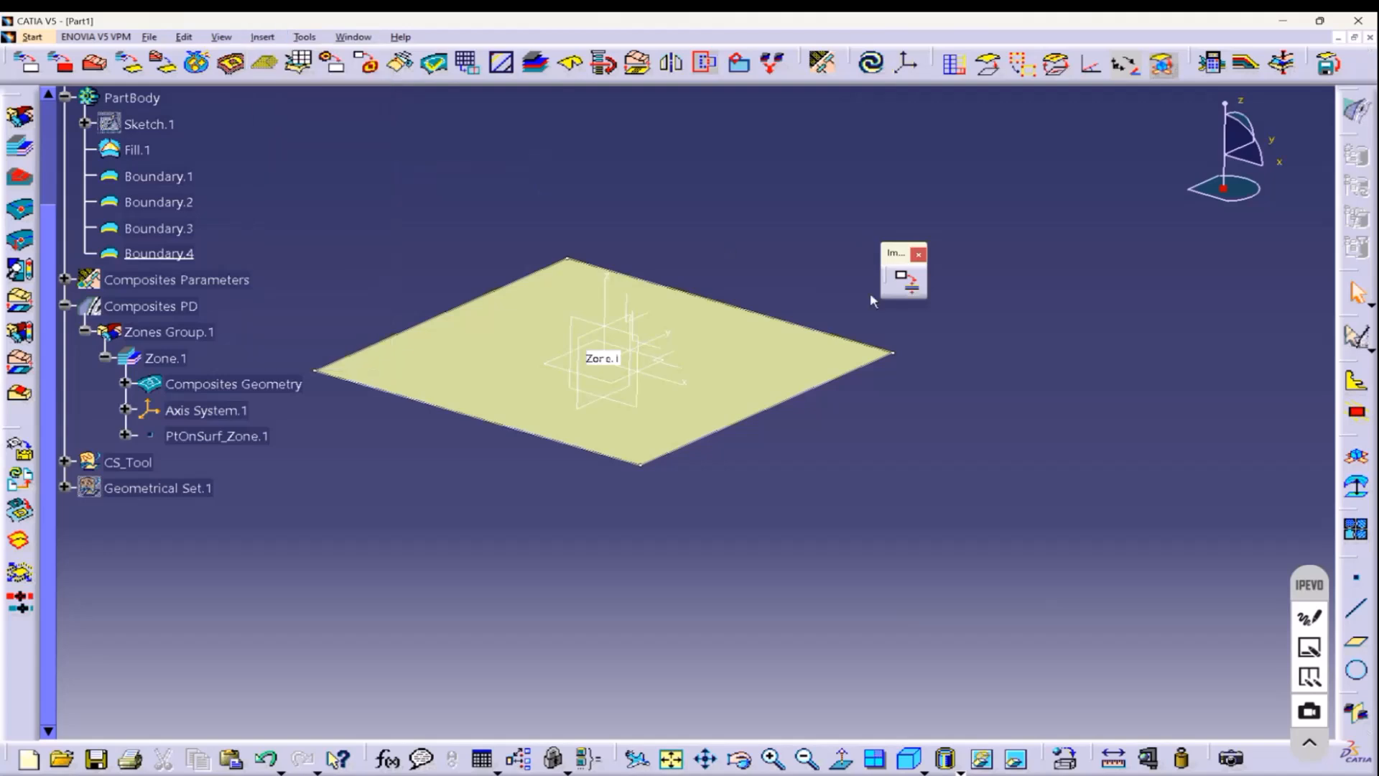
left_click(912, 295)
left_click(1233, 277)
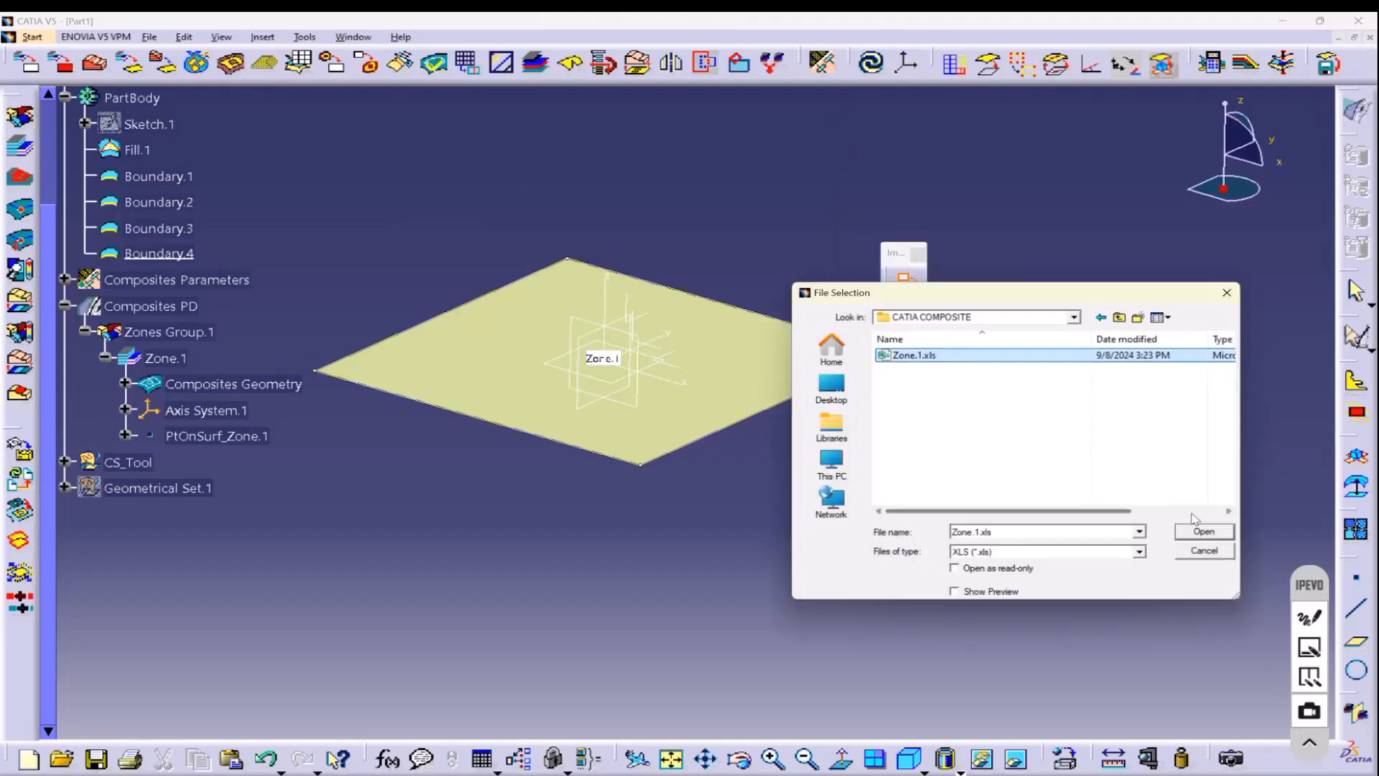
left_click(1196, 526)
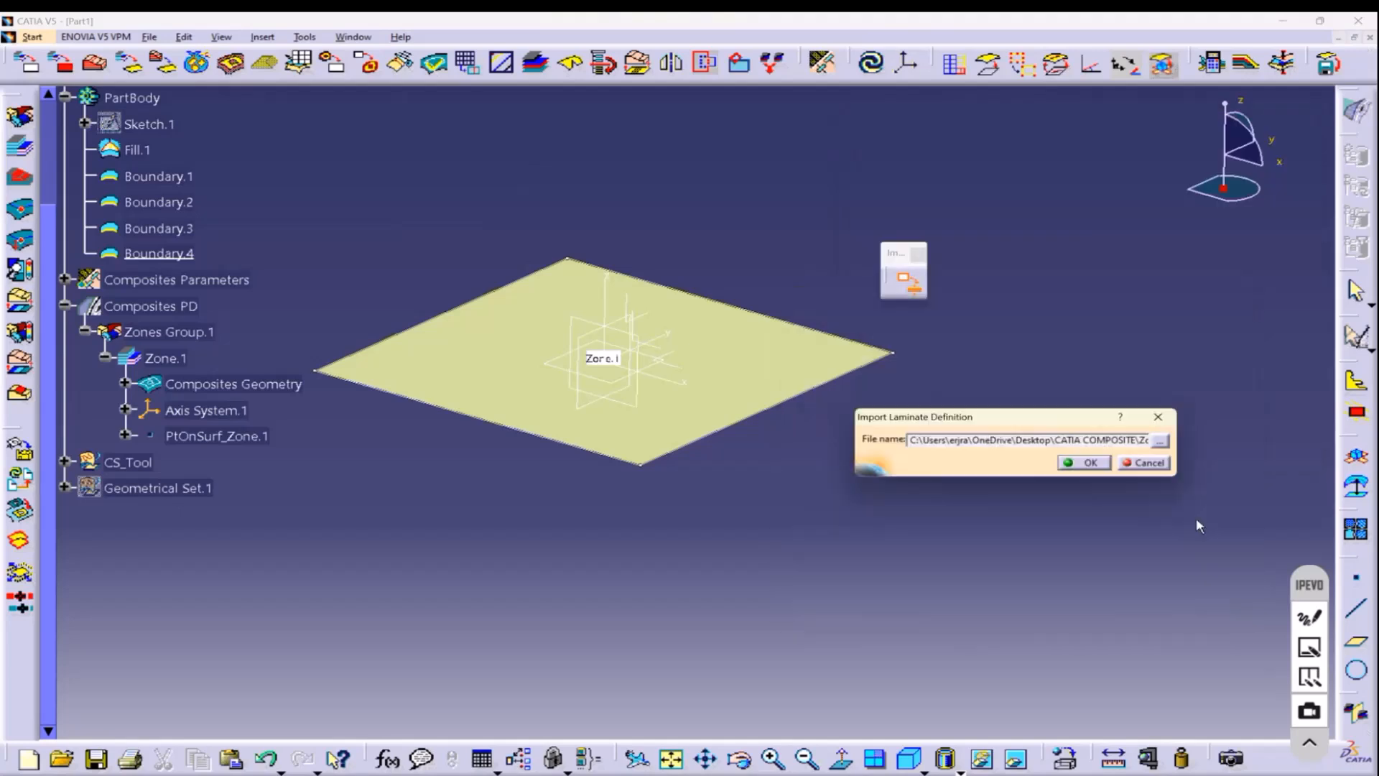
left_click(1075, 463)
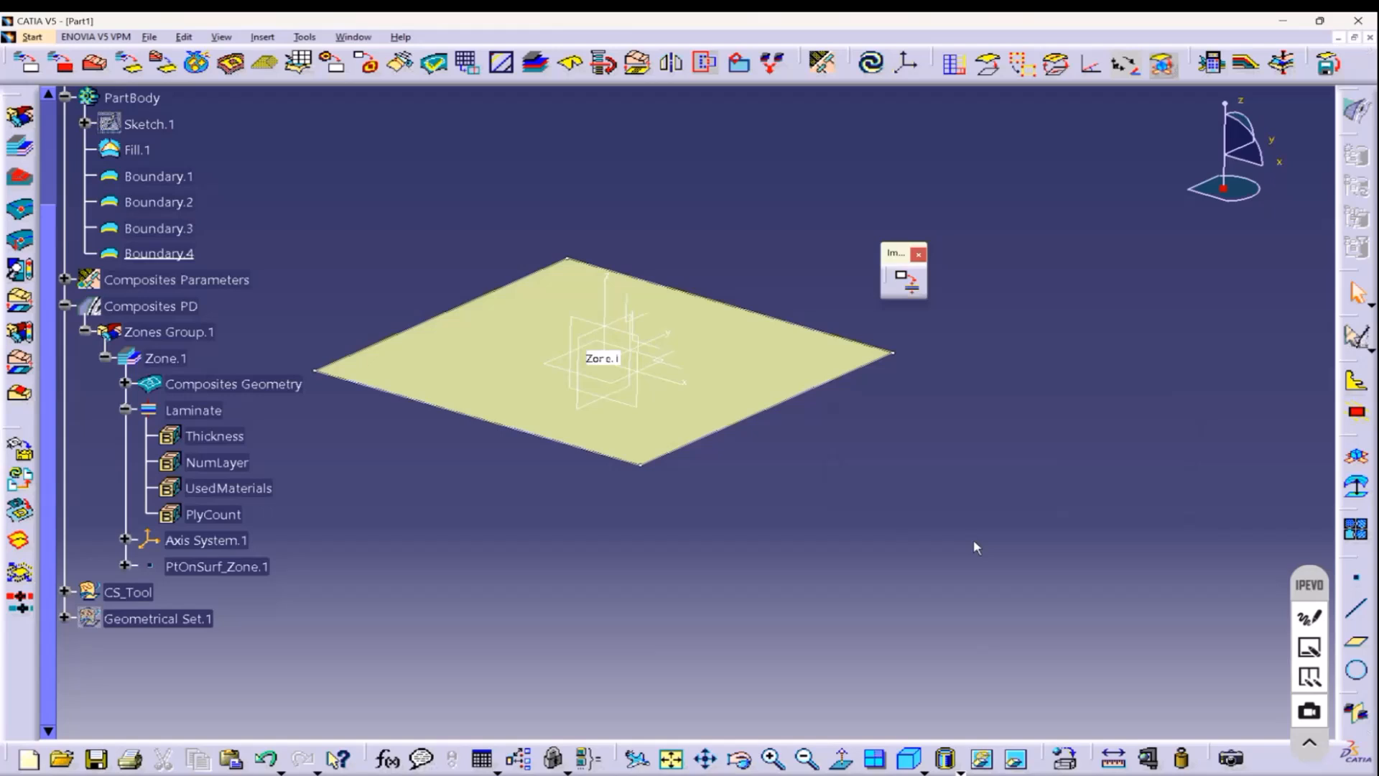
Review the imported laminate material and its ply counts per direction in Zone.1's definition, and close the definition.
double_click(232, 417)
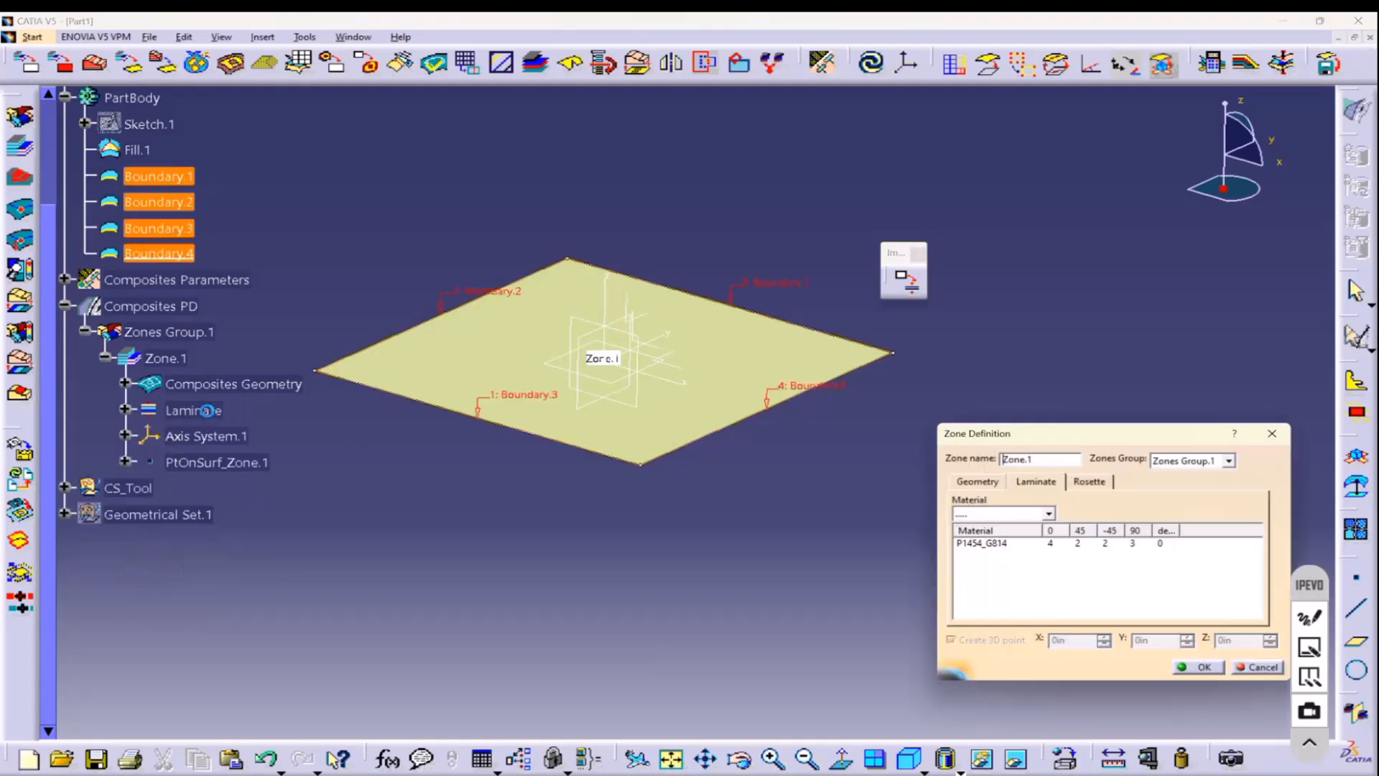
left_click(999, 545)
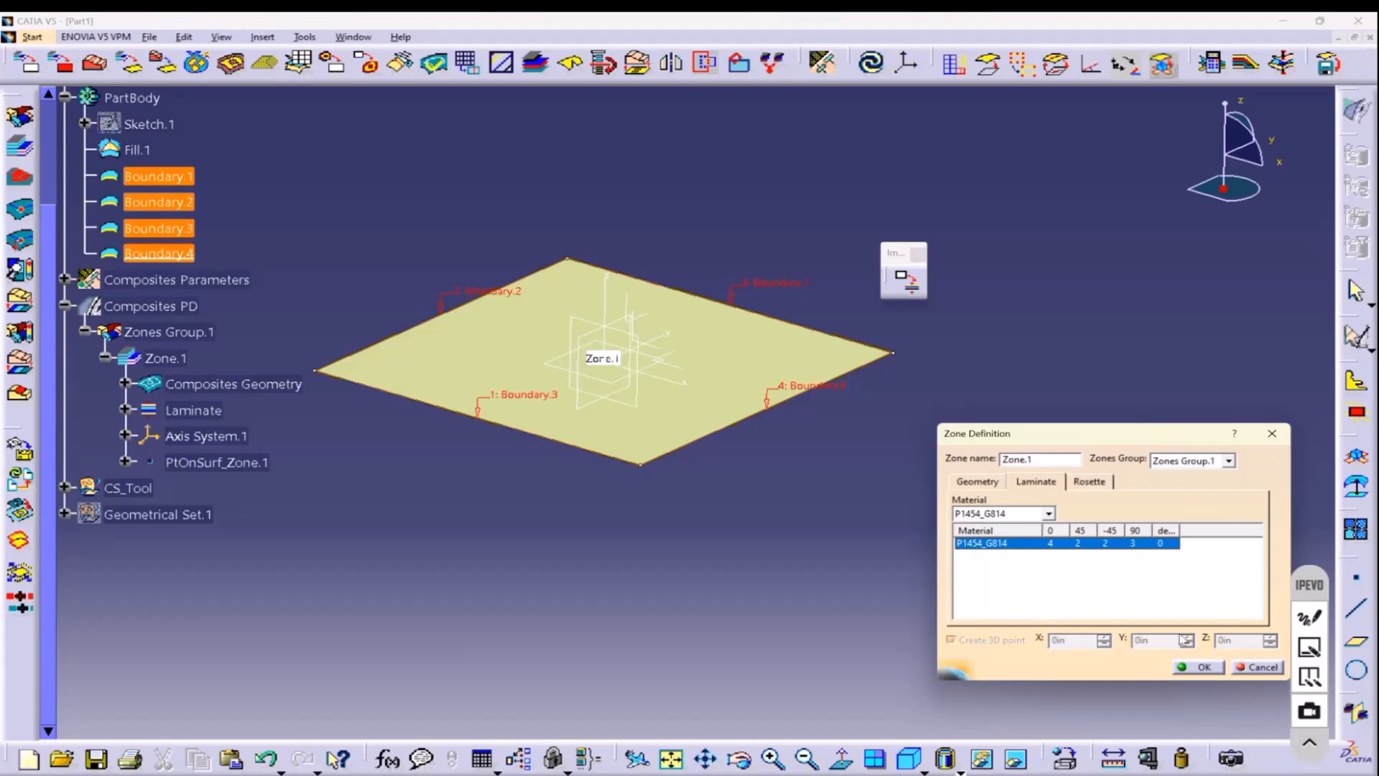
left_click(1197, 666)
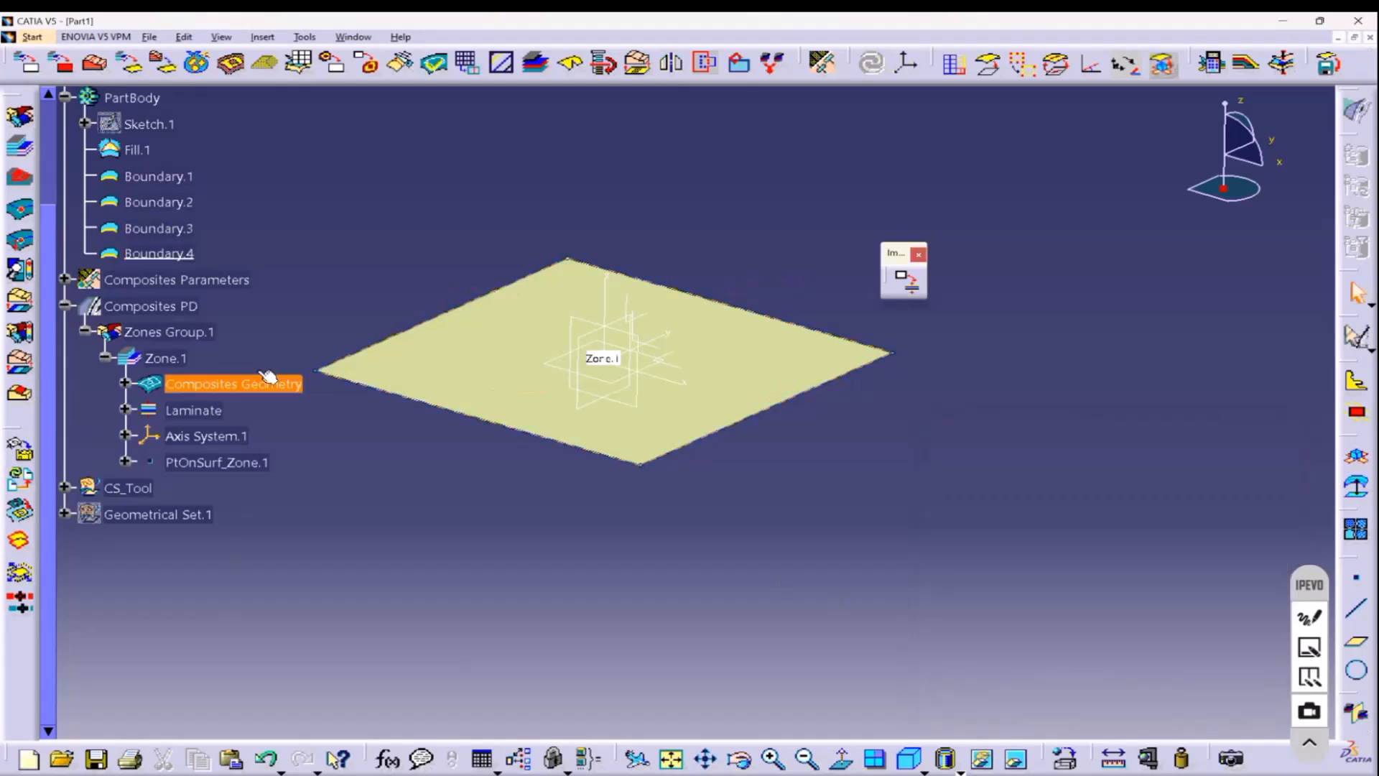